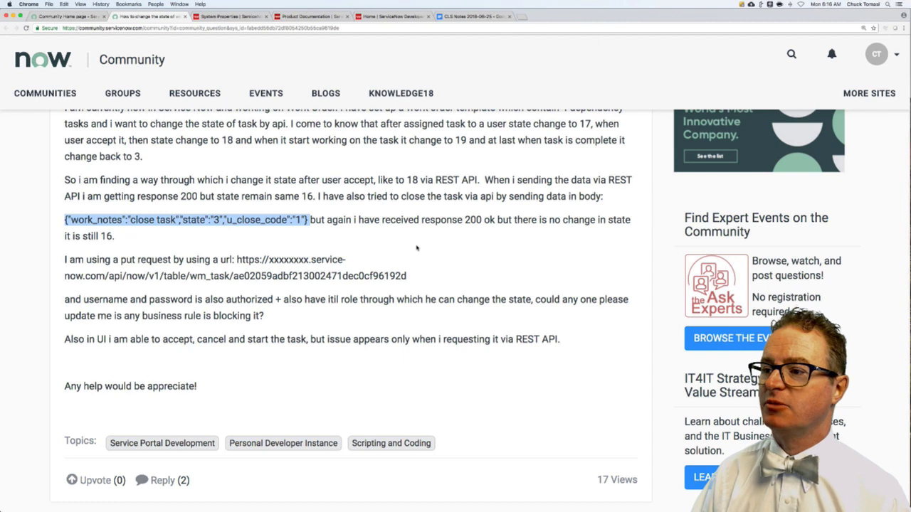
# - Read the rest of the question about the REST state change and the first reply about mandatory fields and the dispatch group
pyautogui.scroll(-2, 417, 248)
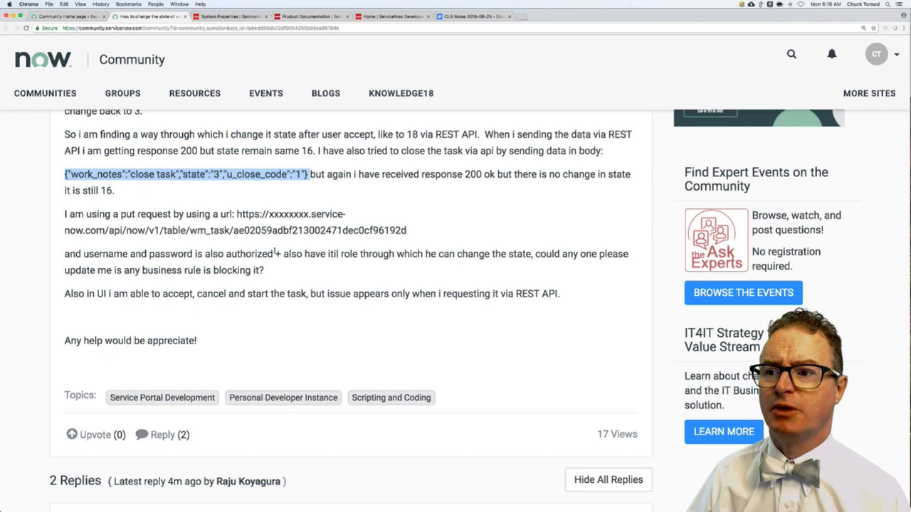
pyautogui.scroll(-1, 294, 259)
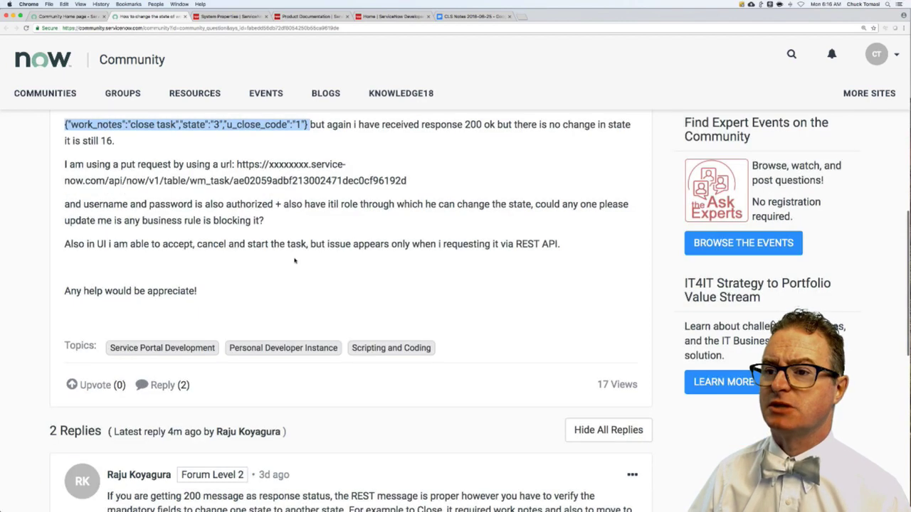
pyautogui.scroll(-1, 294, 260)
pyautogui.scroll(-1, 294, 260)
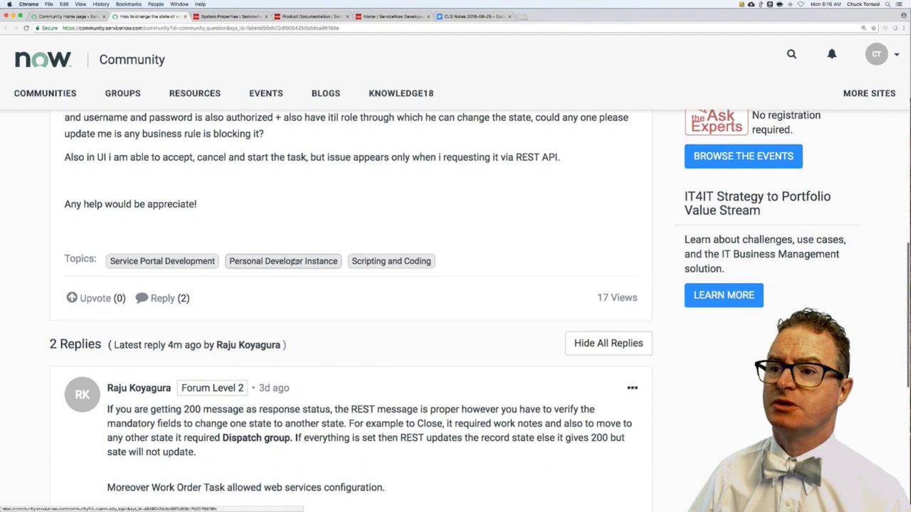
pyautogui.scroll(-1, 295, 262)
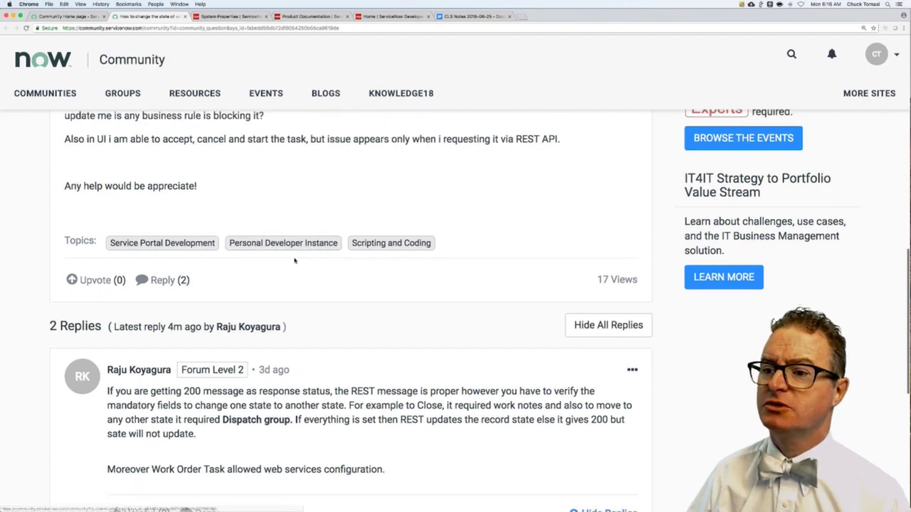
pyautogui.scroll(-2, 295, 261)
pyautogui.moveTo(240, 287); pyautogui.dragTo(473, 275)
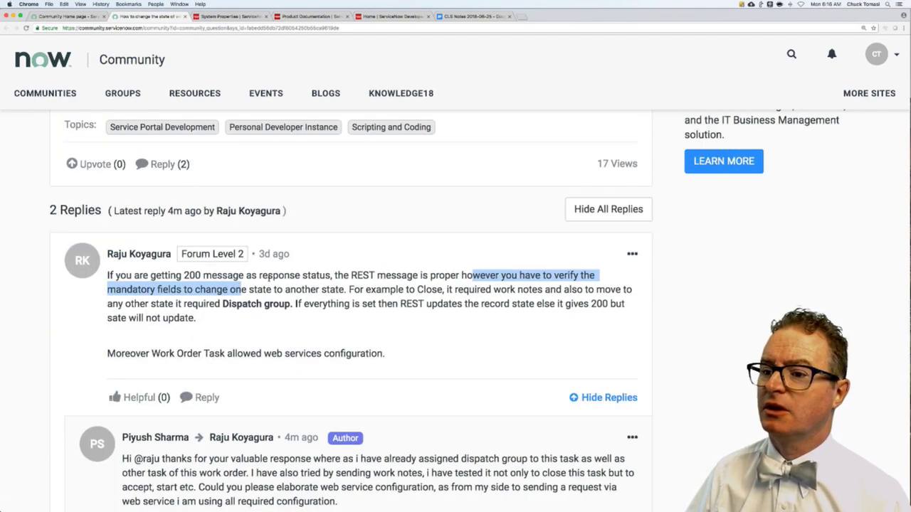
pyautogui.moveTo(250, 275); pyautogui.dragTo(482, 276)
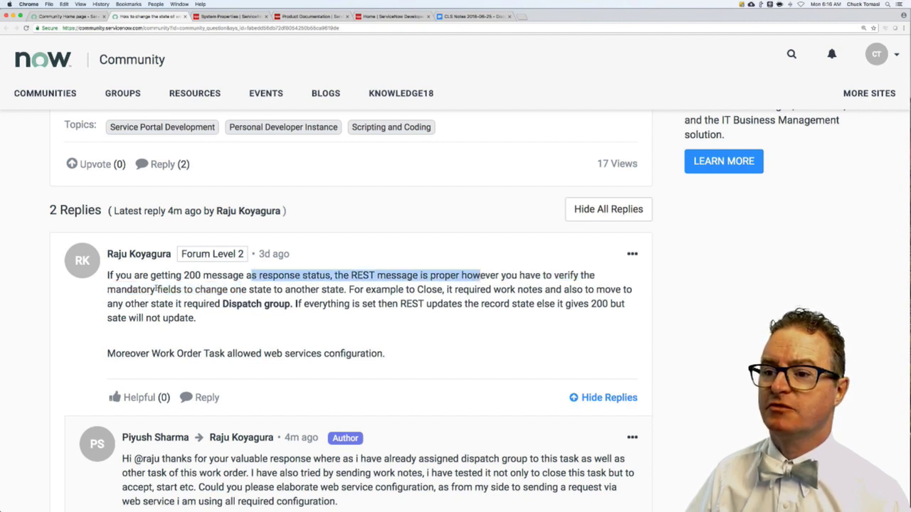
pyautogui.moveTo(156, 288); pyautogui.dragTo(354, 290)
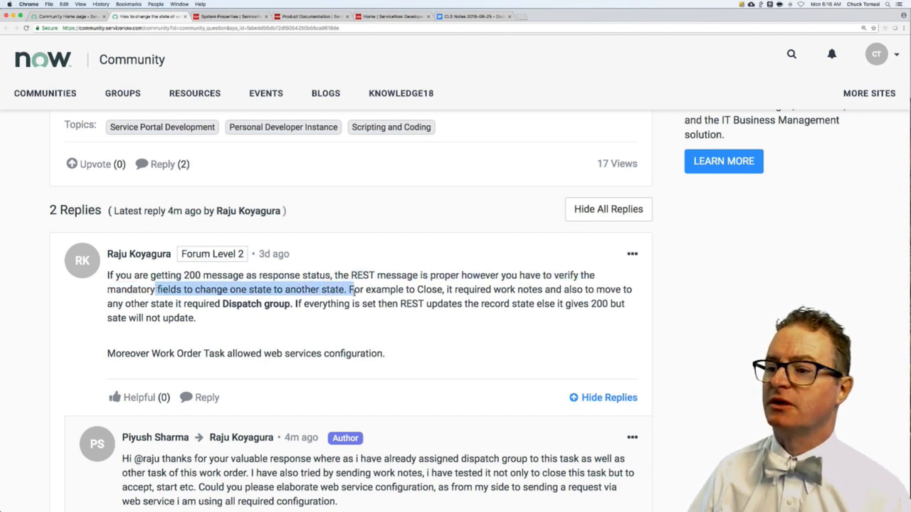
pyautogui.click(354, 291)
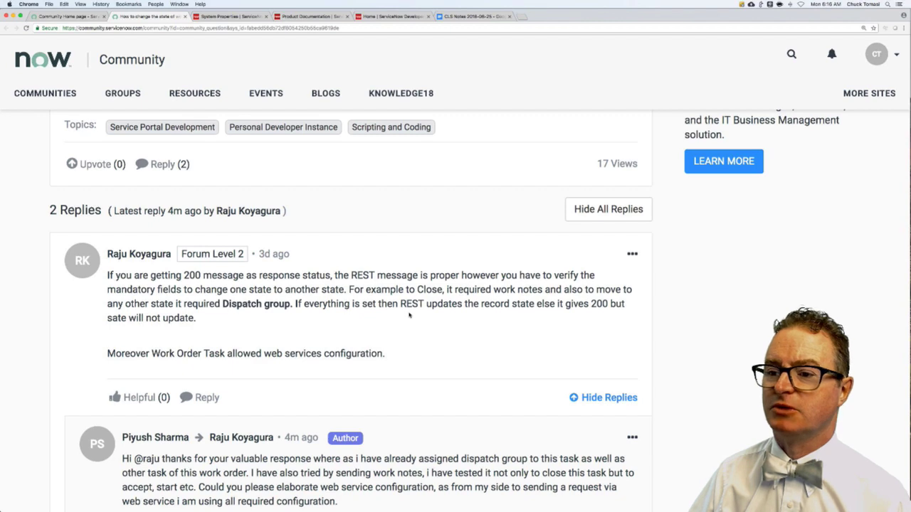
# - Read the author's follow-up comment under the first reply about work notes and web service configuration
pyautogui.scroll(-2, 410, 315)
pyautogui.scroll(-2, 409, 316)
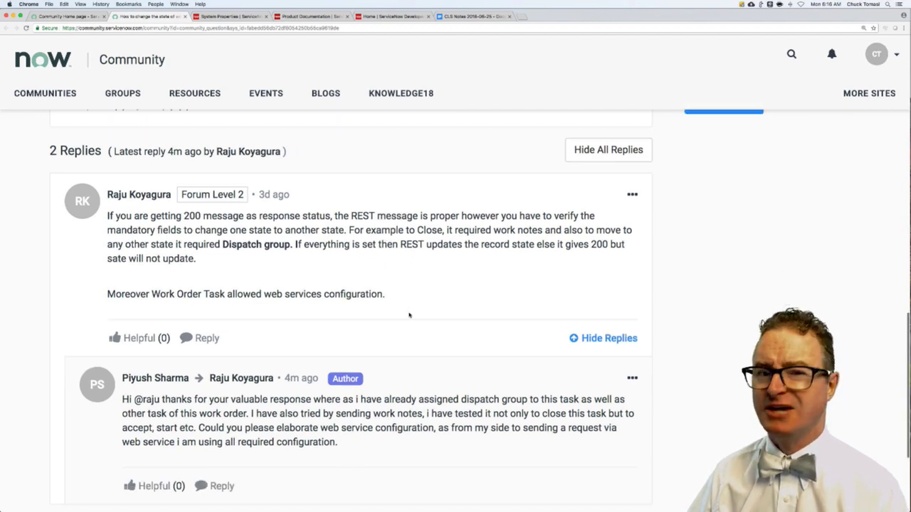
pyautogui.scroll(-1, 410, 315)
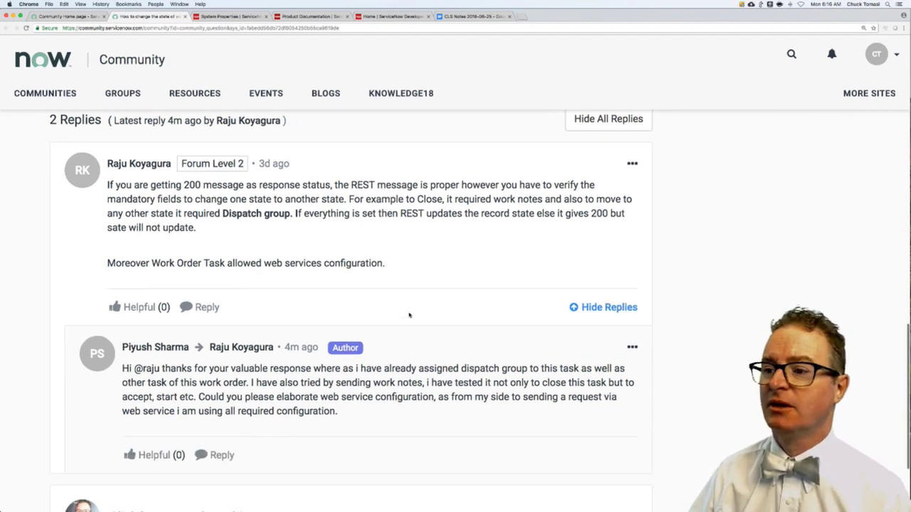
pyautogui.scroll(-2, 409, 315)
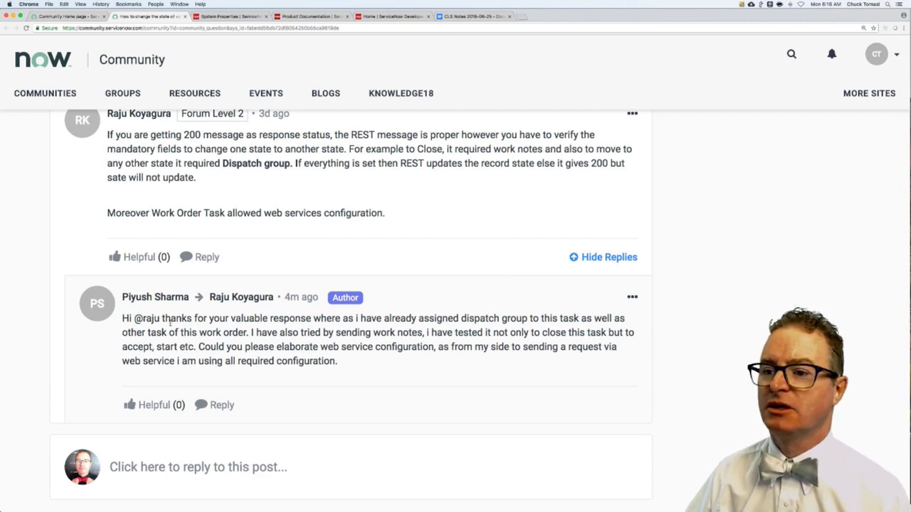
pyautogui.moveTo(290, 321); pyautogui.dragTo(369, 320)
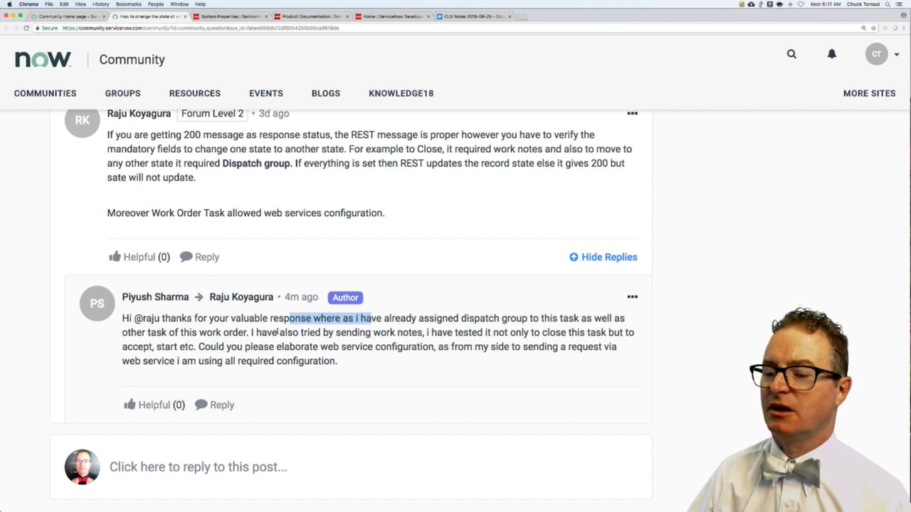
pyautogui.scroll(2, 277, 332)
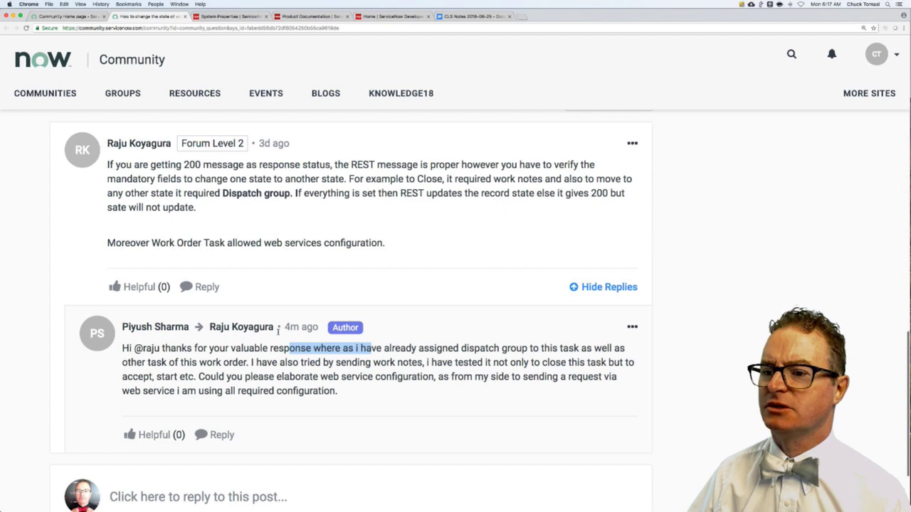
pyautogui.scroll(-3, 278, 332)
# - Open a reply to the post itself and discard the empty reply to the author's follow-up comment
pyautogui.click(222, 338)
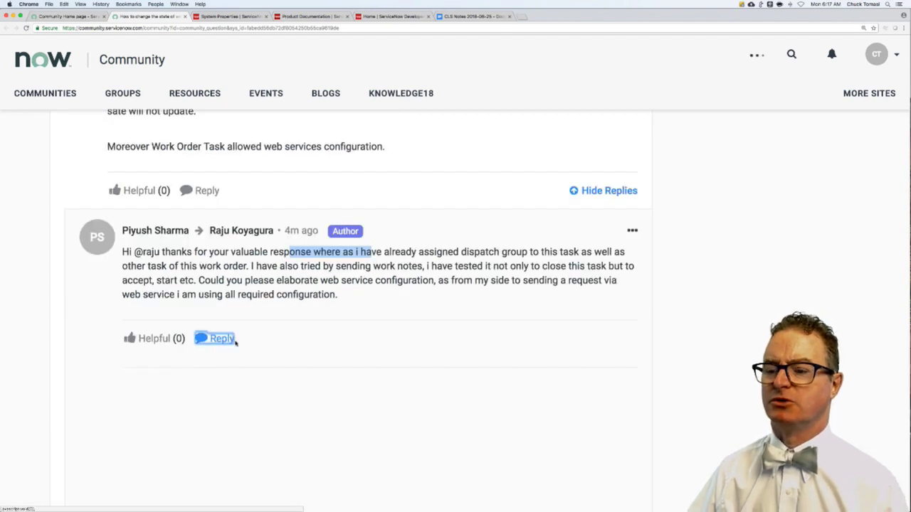
pyautogui.scroll(-2, 223, 392)
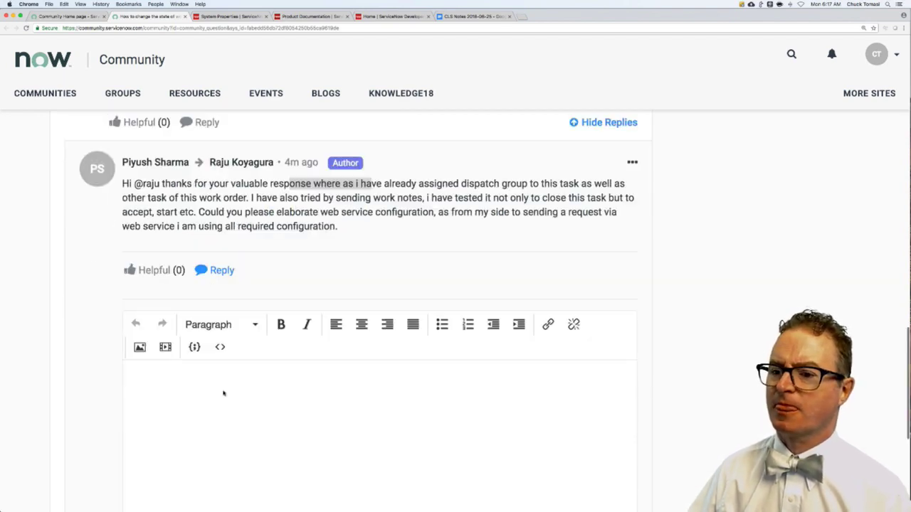
pyautogui.scroll(-2, 224, 393)
pyautogui.scroll(-5, 223, 393)
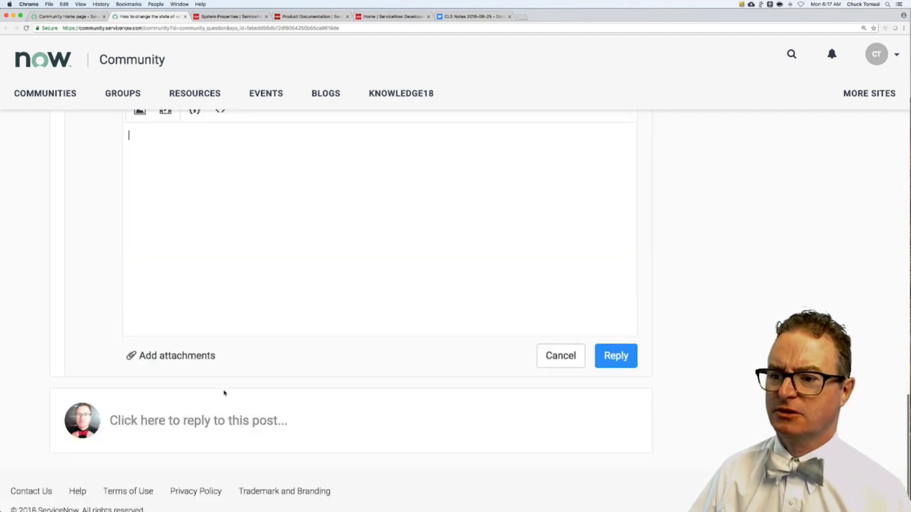
pyautogui.scroll(4, 223, 393)
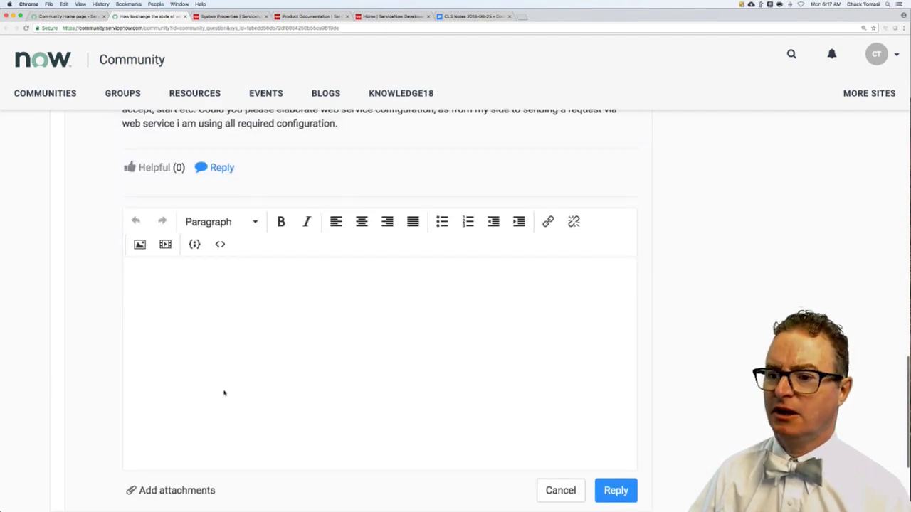
pyautogui.scroll(-5, 224, 393)
pyautogui.click(193, 402)
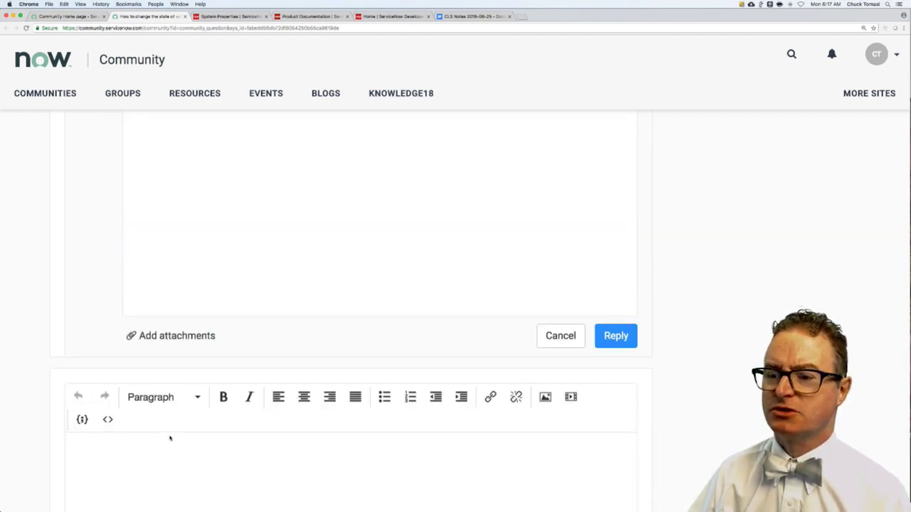
pyautogui.click(562, 339)
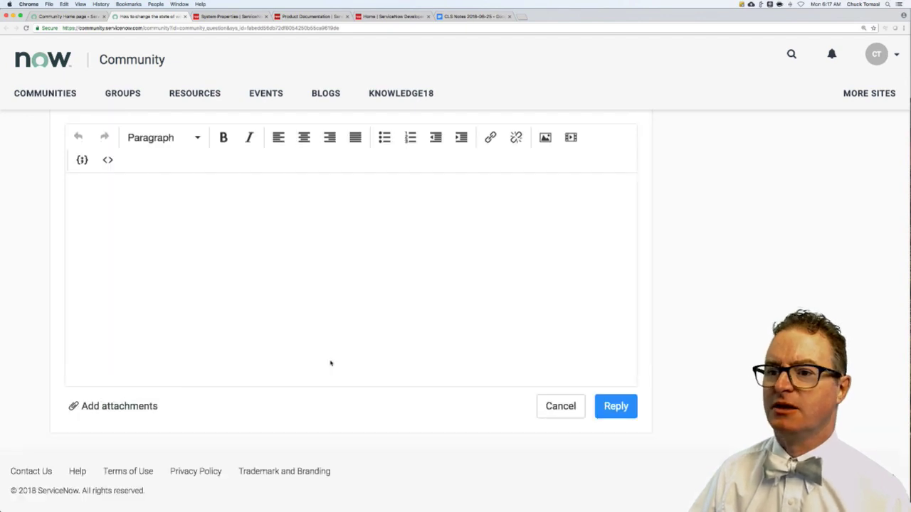
# - Begin the reply to the post with the words "You might"
pyautogui.scroll(8, 331, 363)
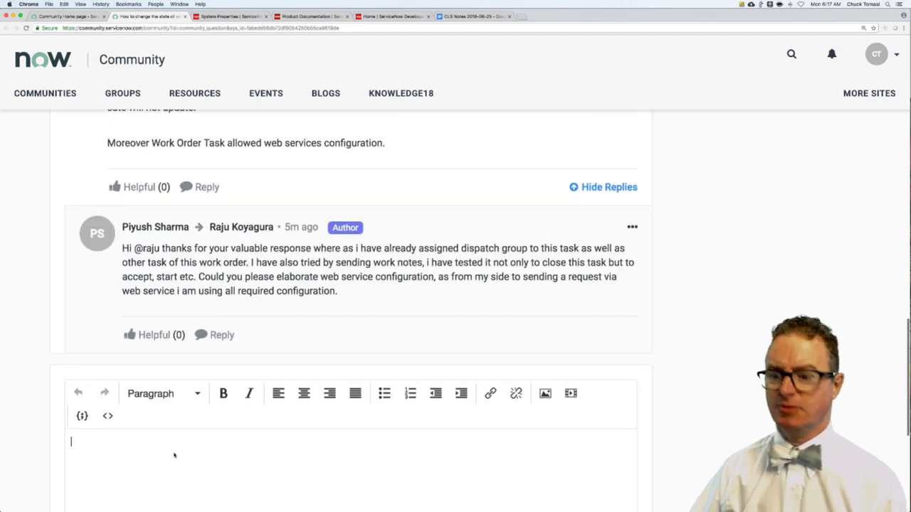
pyautogui.write('You migh')
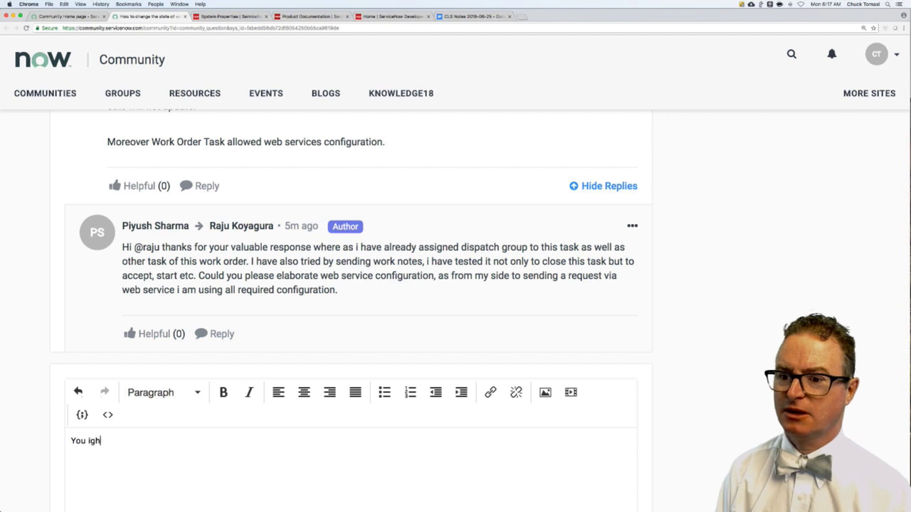
pyautogui.press('BackSpace')
pyautogui.press('BackSpace')
pyautogui.press('BackSpace')
pyautogui.write('might')
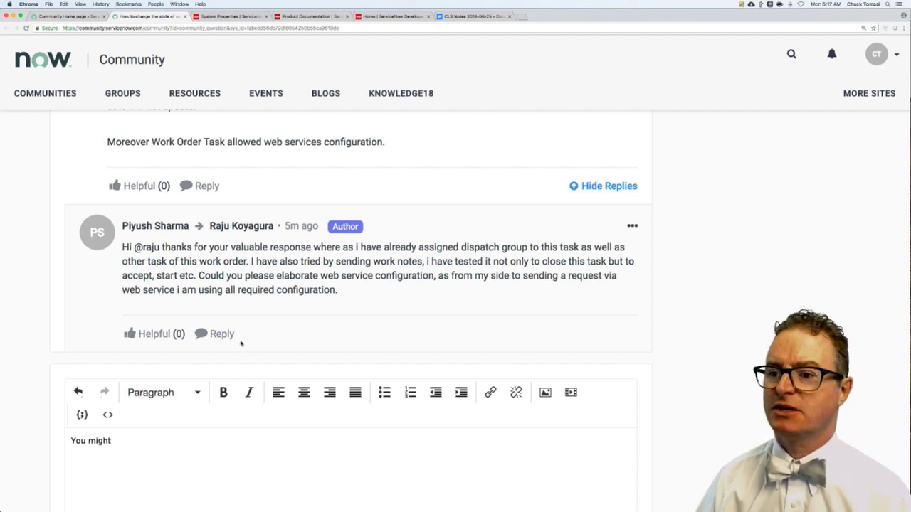
# - Try replying to the author's comment instead, return to the reply to the post, and cancel the comment reply
pyautogui.click(222, 335)
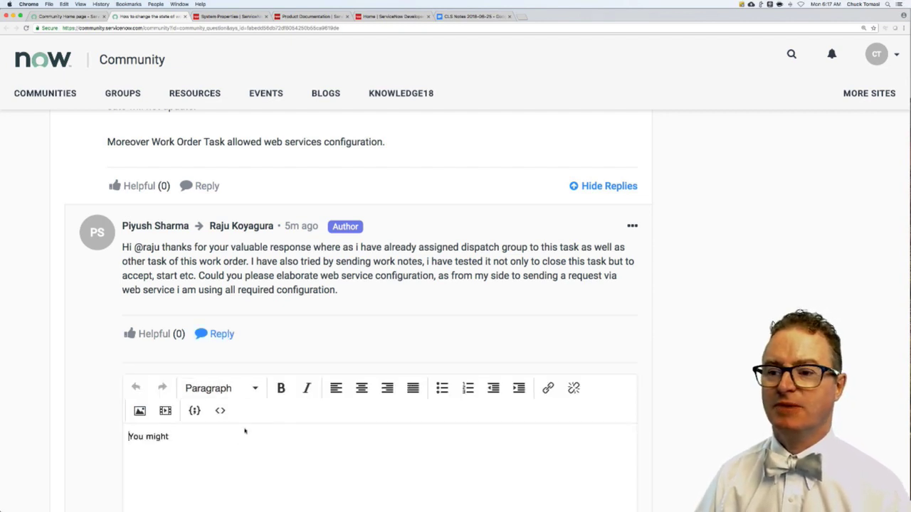
pyautogui.scroll(-4, 245, 430)
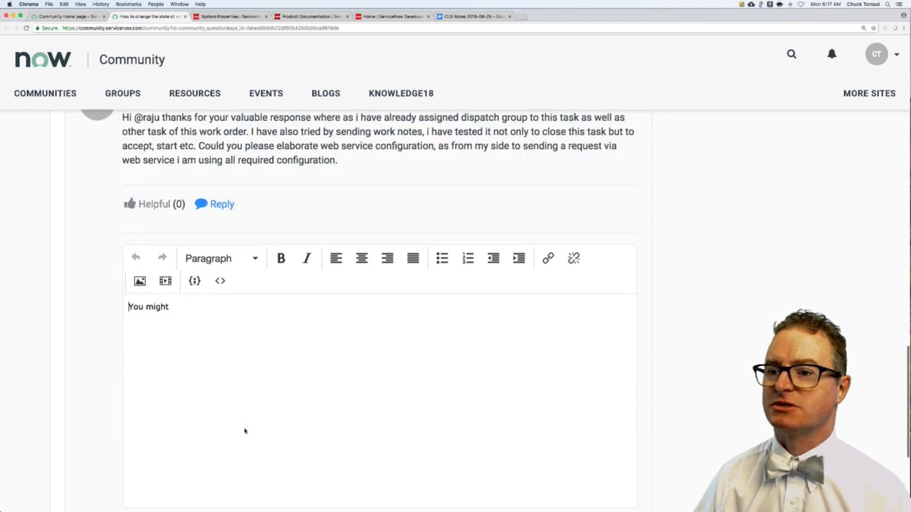
pyautogui.scroll(-2, 244, 431)
pyautogui.scroll(-3, 213, 294)
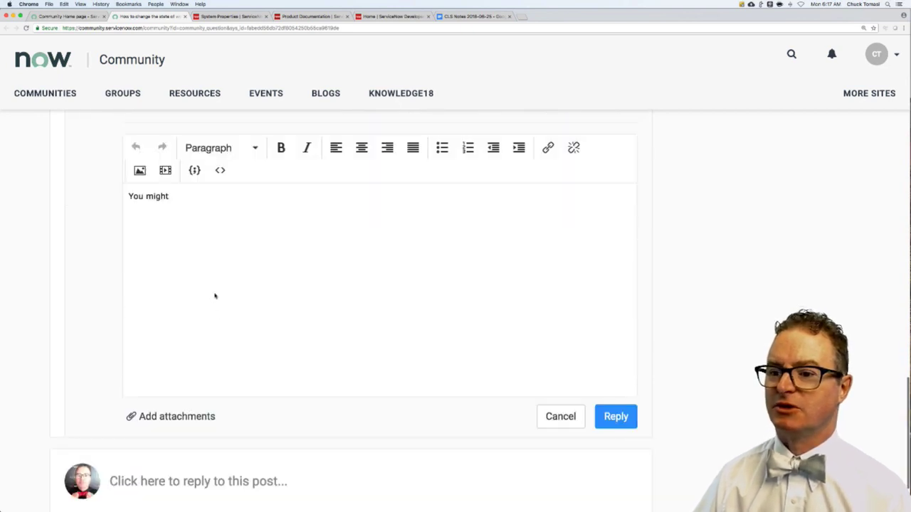
pyautogui.scroll(-3, 413, 392)
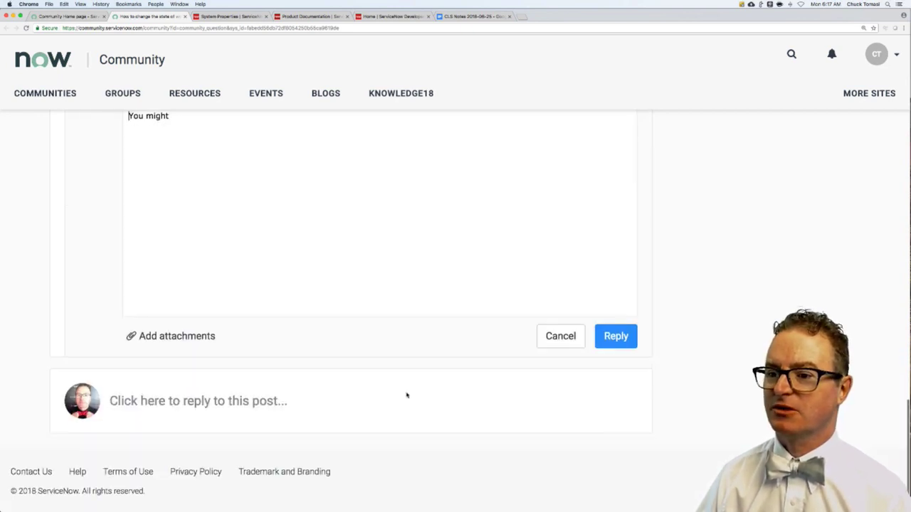
pyautogui.click(266, 407)
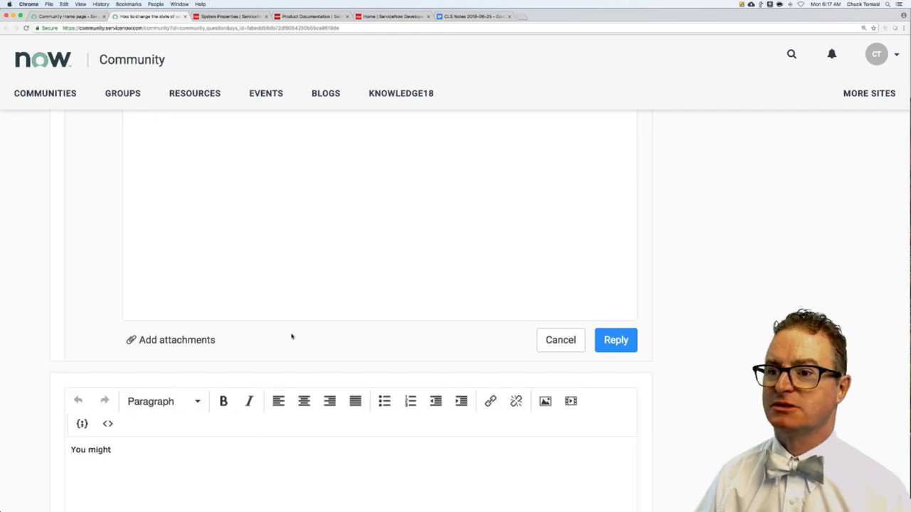
pyautogui.scroll(7, 402, 370)
pyautogui.scroll(-3, 513, 427)
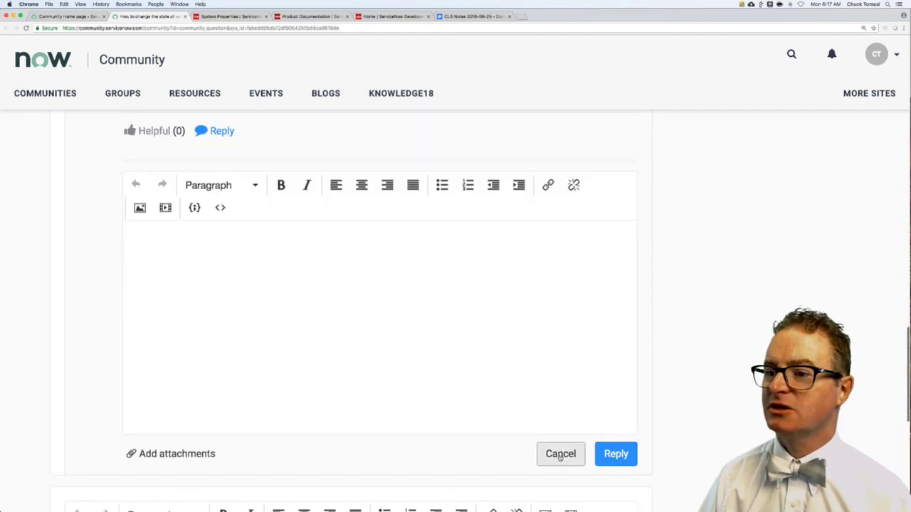
pyautogui.click(558, 455)
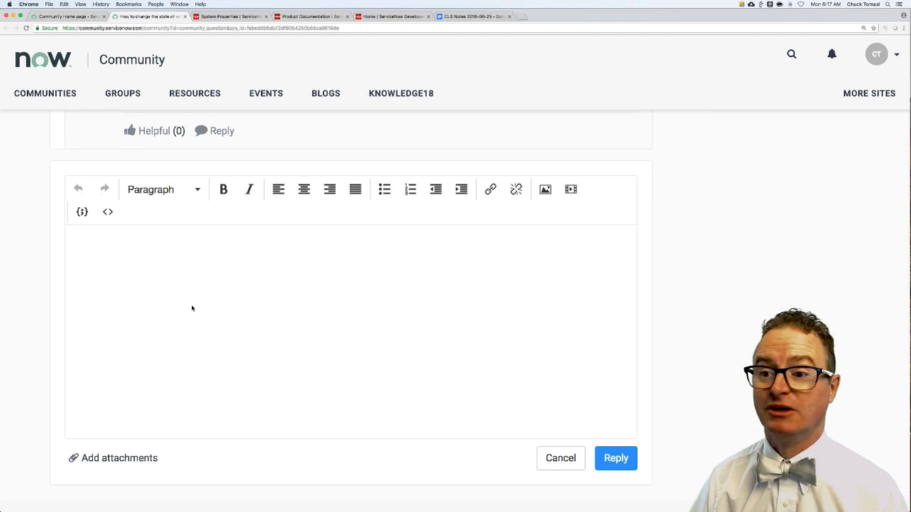
# - Write "You might want to try a POST instead of a PUT" in the reply to the post
pyautogui.scroll(-2, 191, 306)
pyautogui.scroll(3, 190, 306)
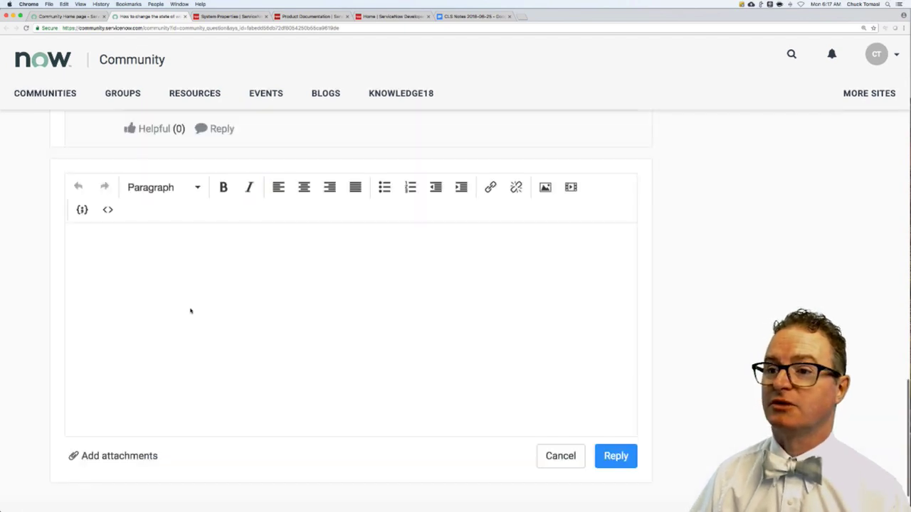
pyautogui.click(174, 313)
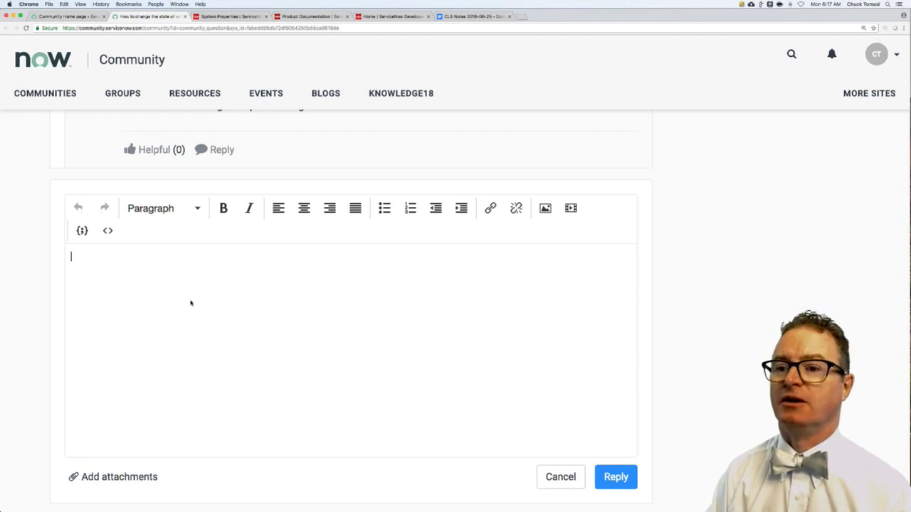
pyautogui.write('You might want to ')
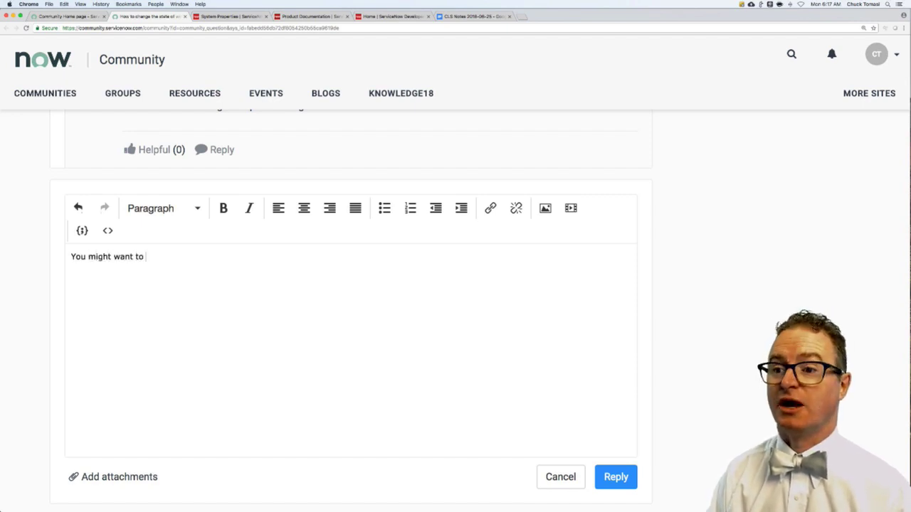
pyautogui.write('try a POST instead oa')
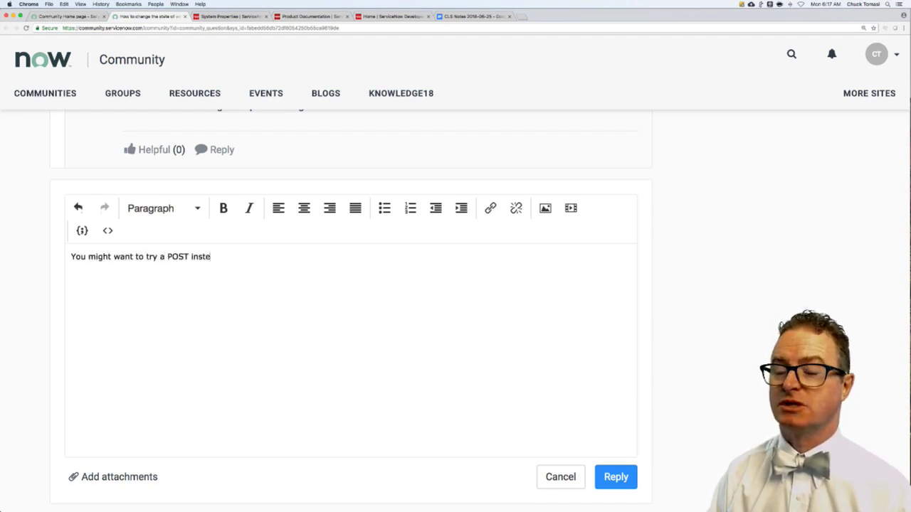
pyautogui.press('BackSpace')
pyautogui.press('BackSpace')
pyautogui.write('f a P')
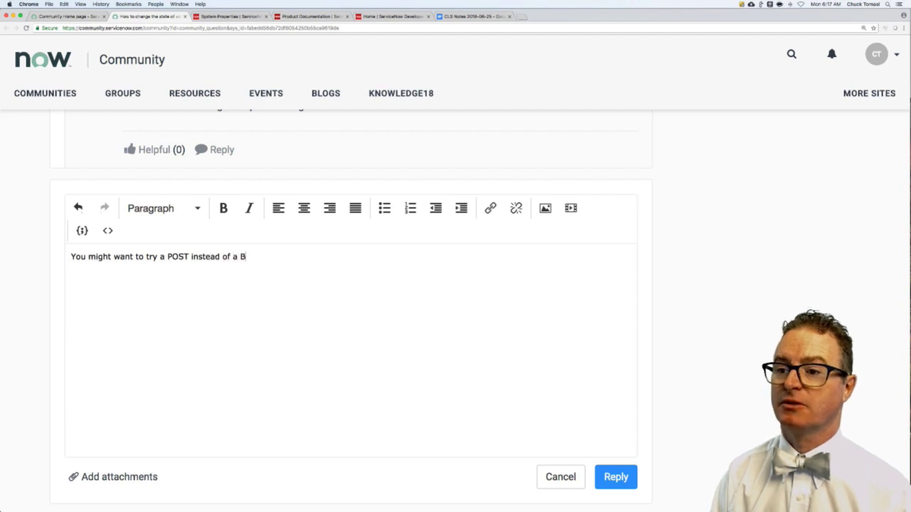
pyautogui.write('UT')
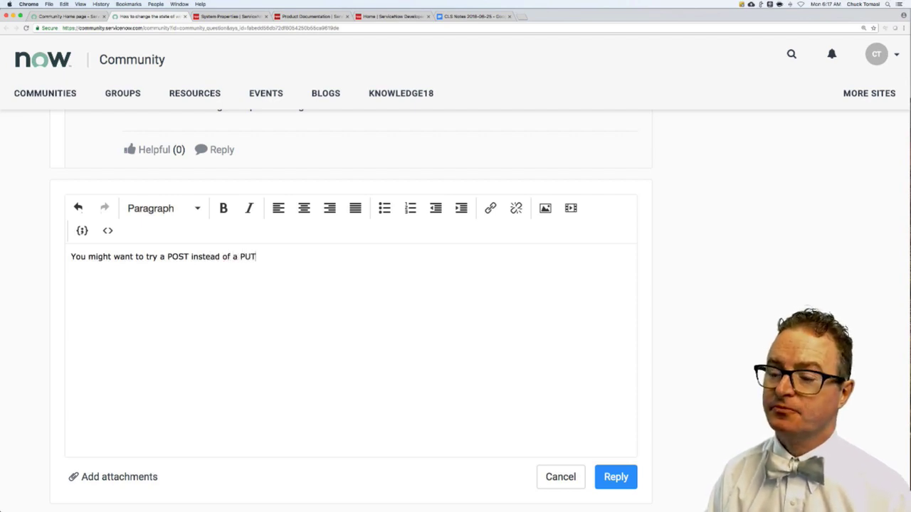
# - End the reply with a period, post it, and dismiss the notification
pyautogui.write('.')
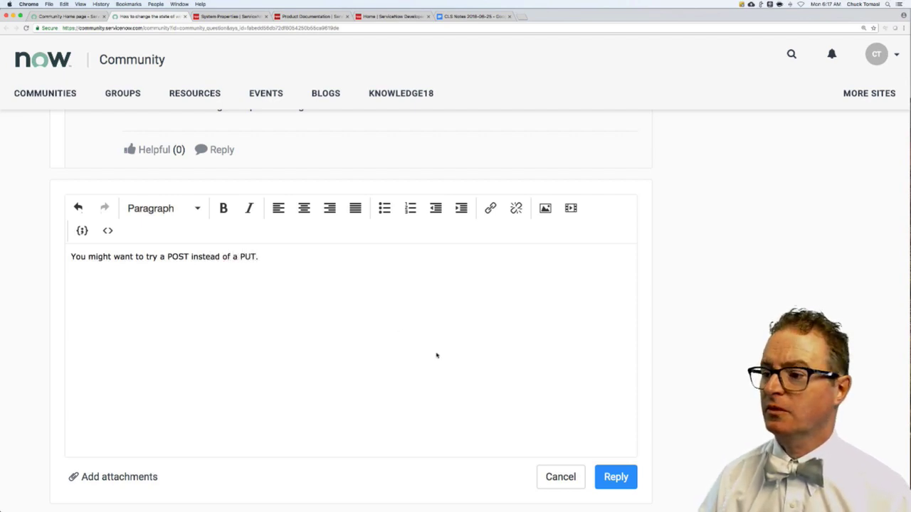
pyautogui.click(612, 480)
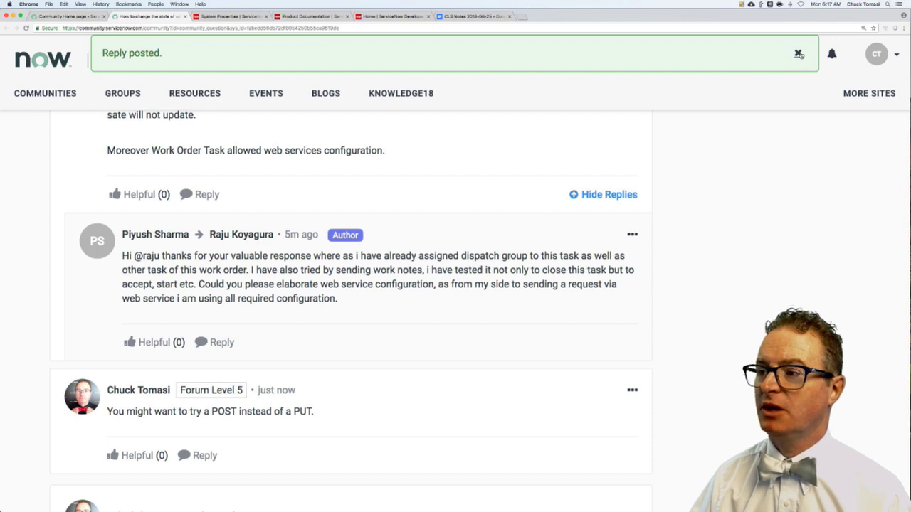
pyautogui.click(799, 54)
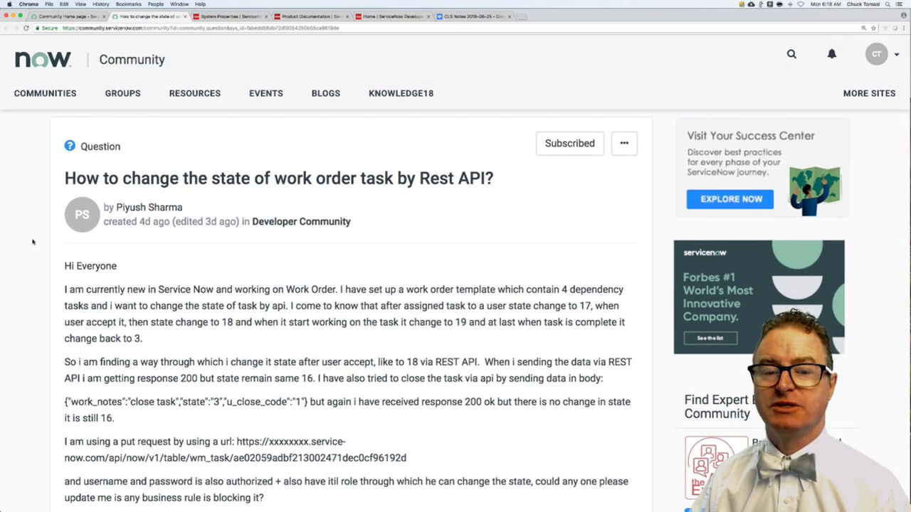
# - Switch to the ServiceNow developer instance and open the REST API Explorer on the Table API
pyautogui.click(223, 17)
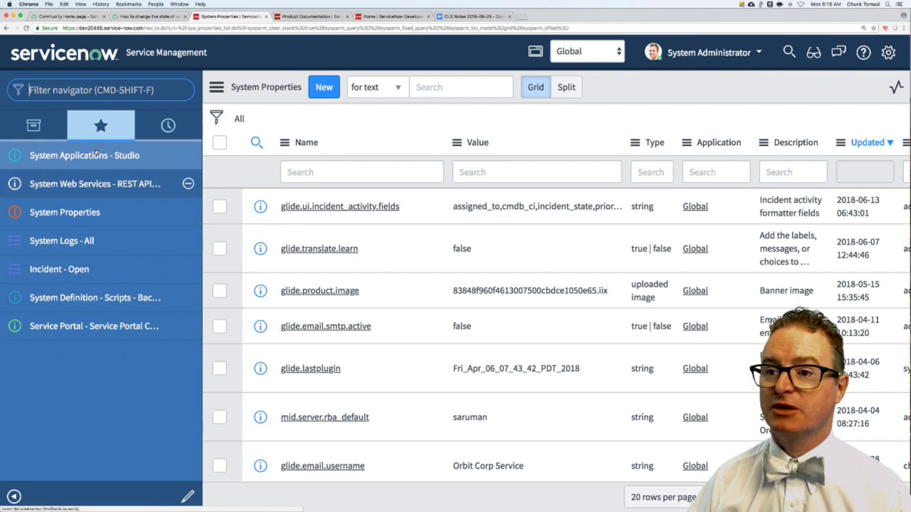
pyautogui.click(107, 184)
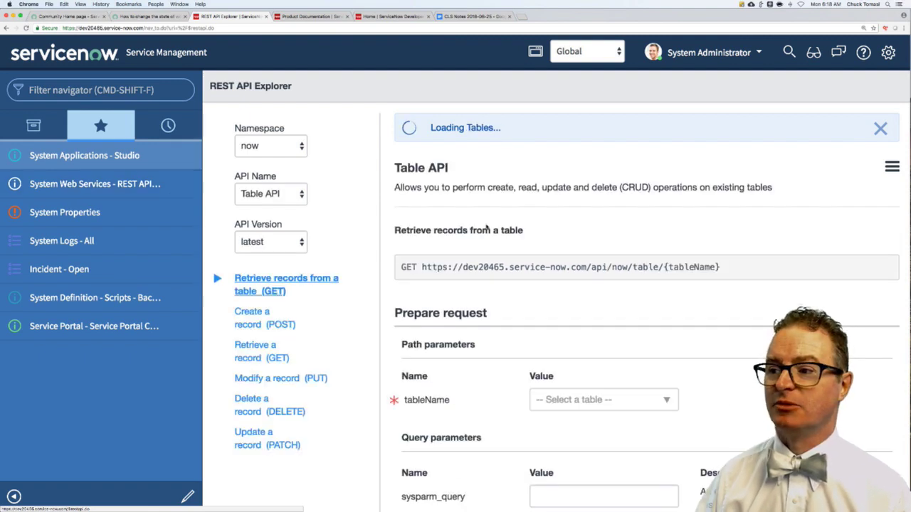
pyautogui.scroll(-1, 655, 326)
pyautogui.scroll(-2, 655, 325)
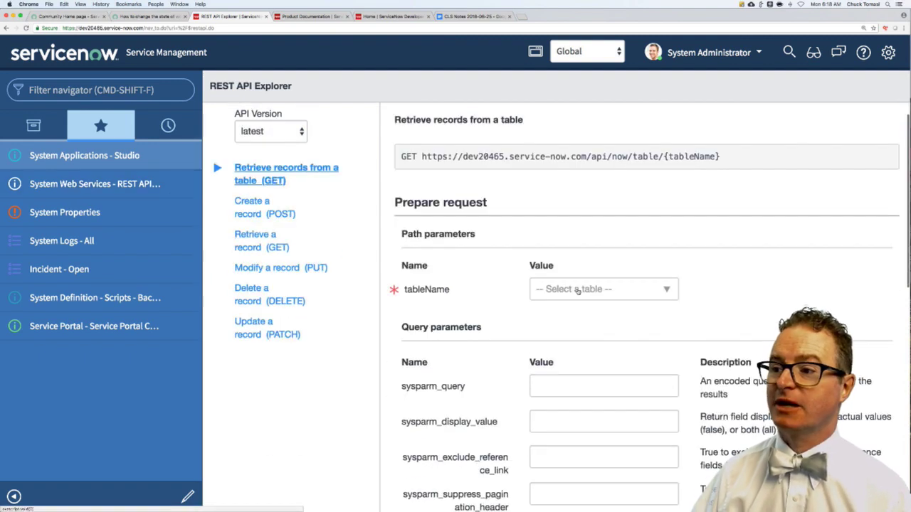
# - Try to find the incident table for the tableName path parameter, then close the table search
pyautogui.click(578, 289)
pyautogui.write('inciden')
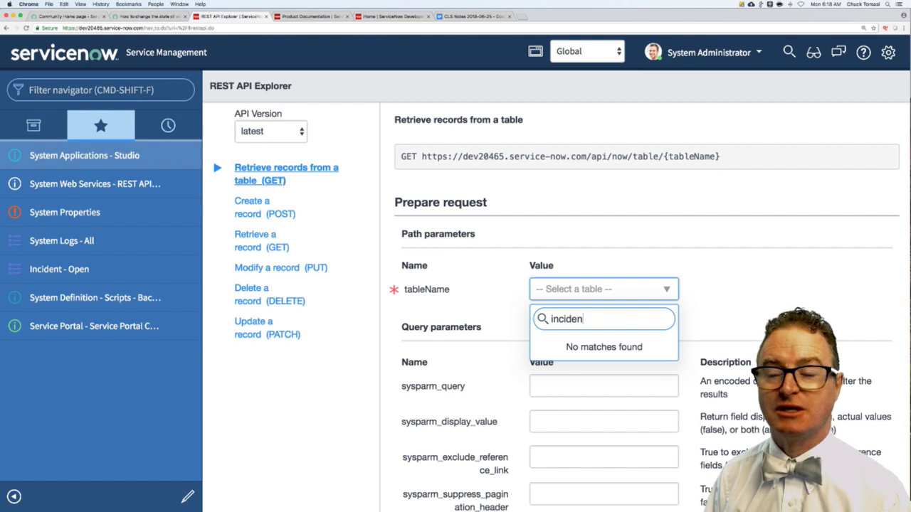
pyautogui.write('t')
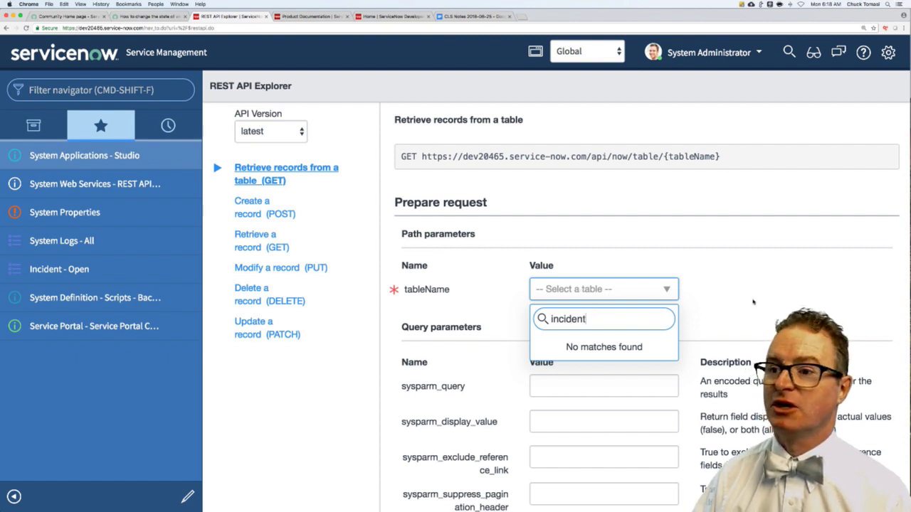
pyautogui.scroll(2, 285, 174)
pyautogui.scroll(-3, 285, 174)
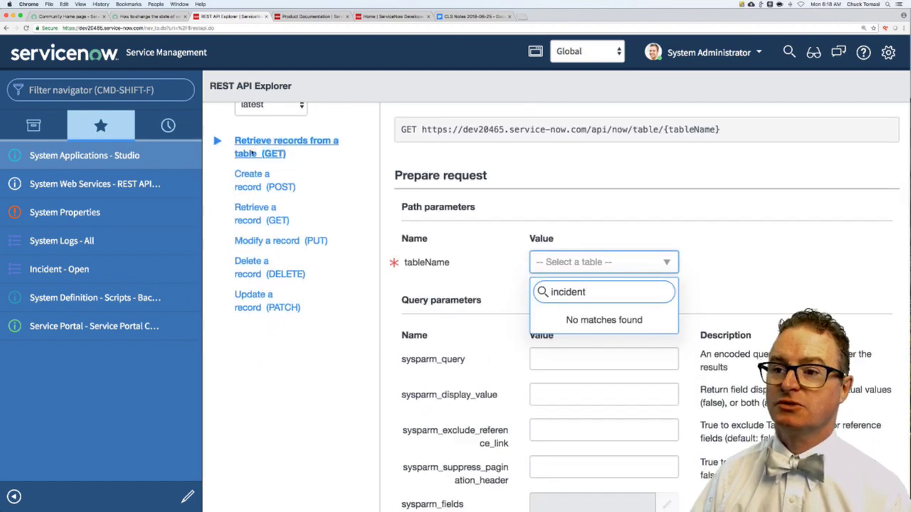
pyautogui.scroll(-1, 250, 154)
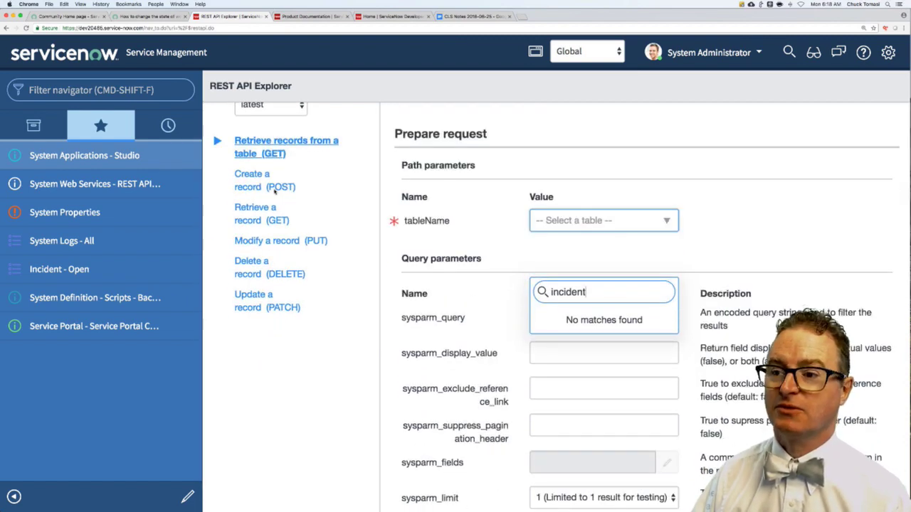
pyautogui.scroll(1, 297, 214)
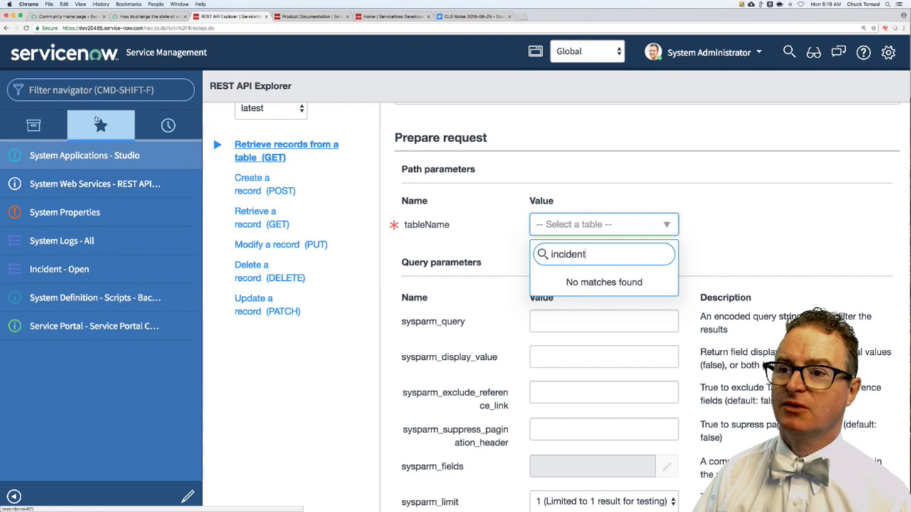
pyautogui.write('in')
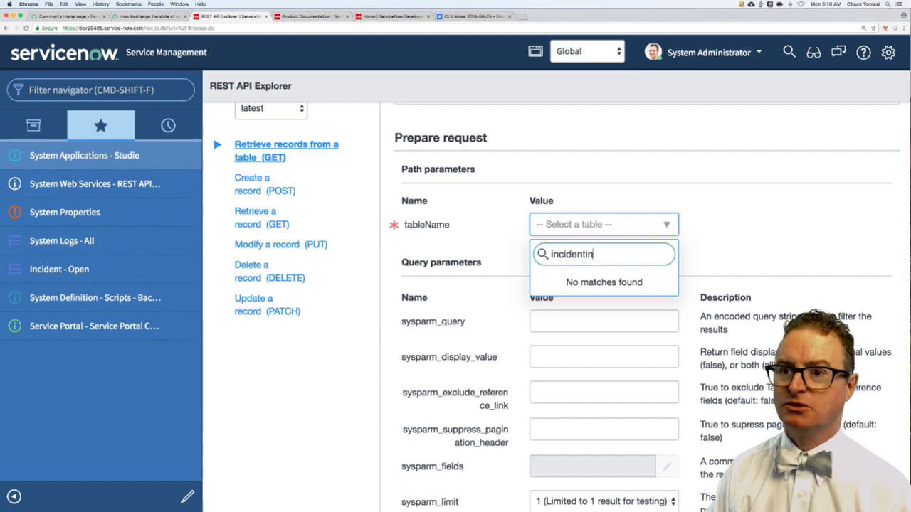
pyautogui.write('cidnt')
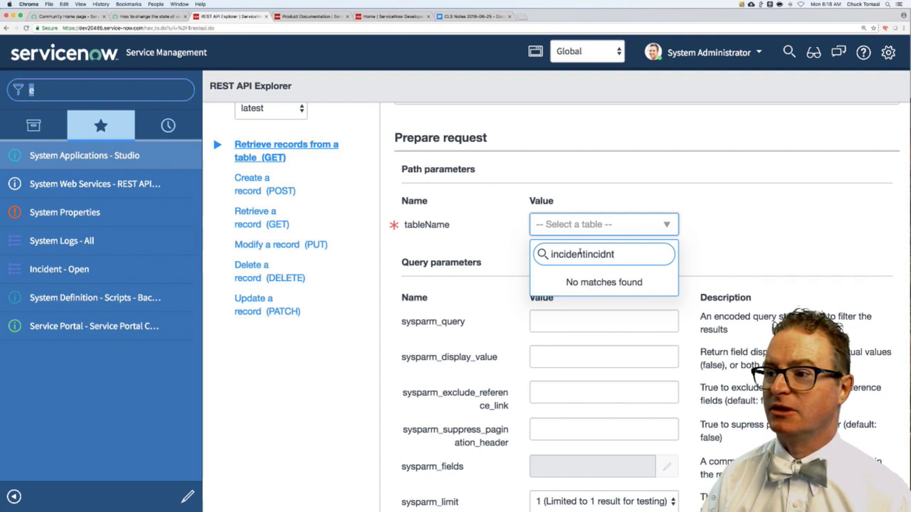
pyautogui.click(225, 199)
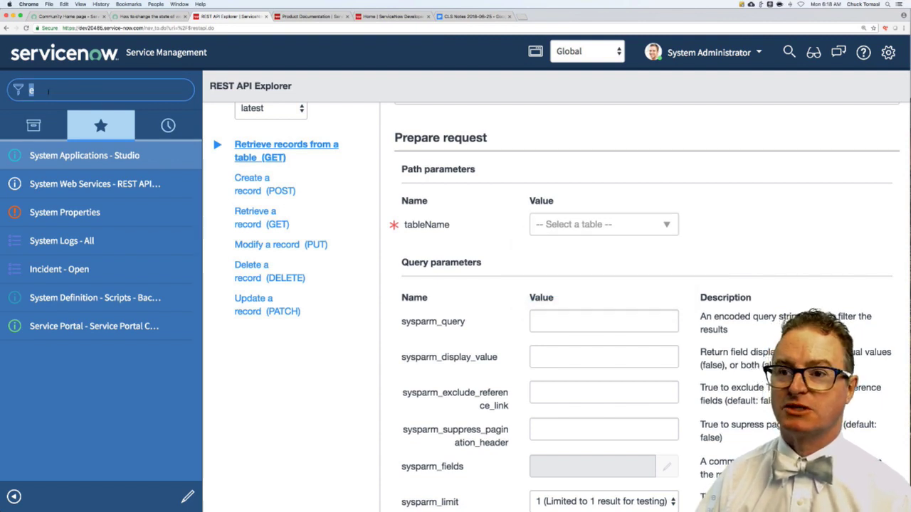
# - Filter the navigator by "incident" and open the list of open incidents
pyautogui.write('incident')
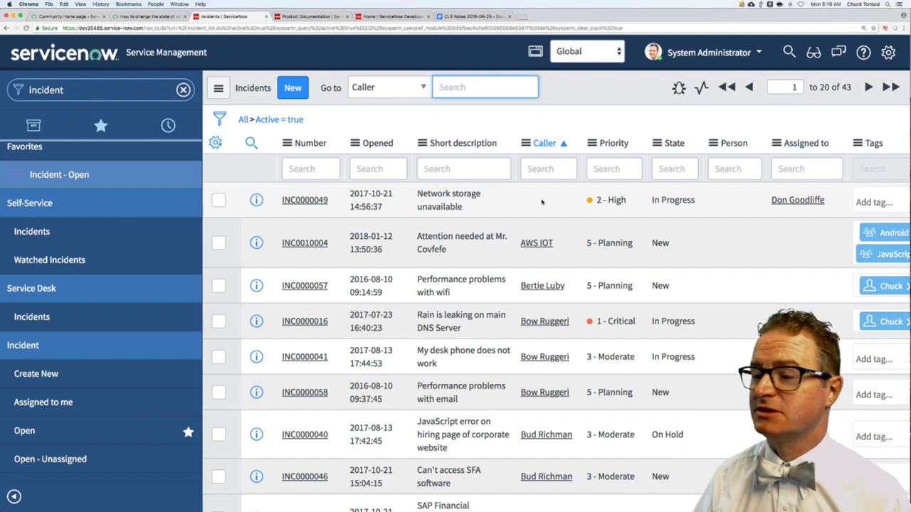
pyautogui.hscroll(1, 542, 202)
pyautogui.hscroll(1, 542, 202)
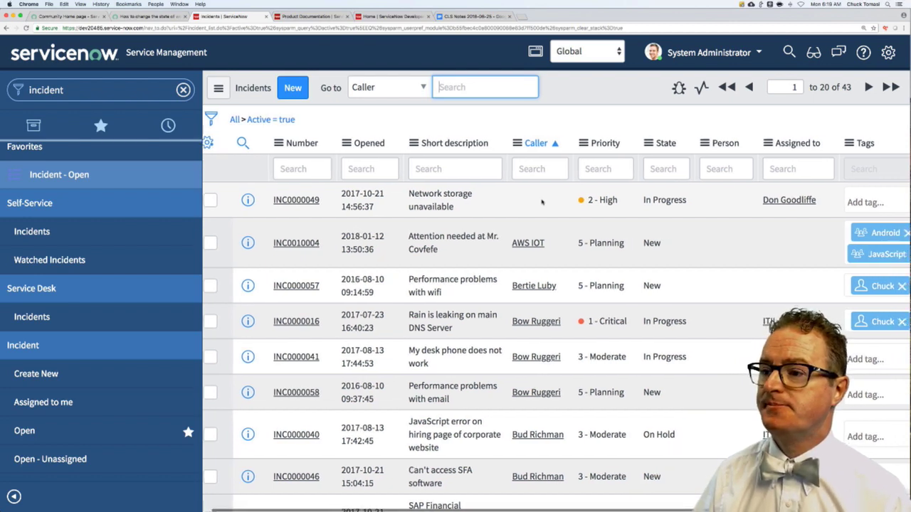
pyautogui.hscroll(-1, 421, 202)
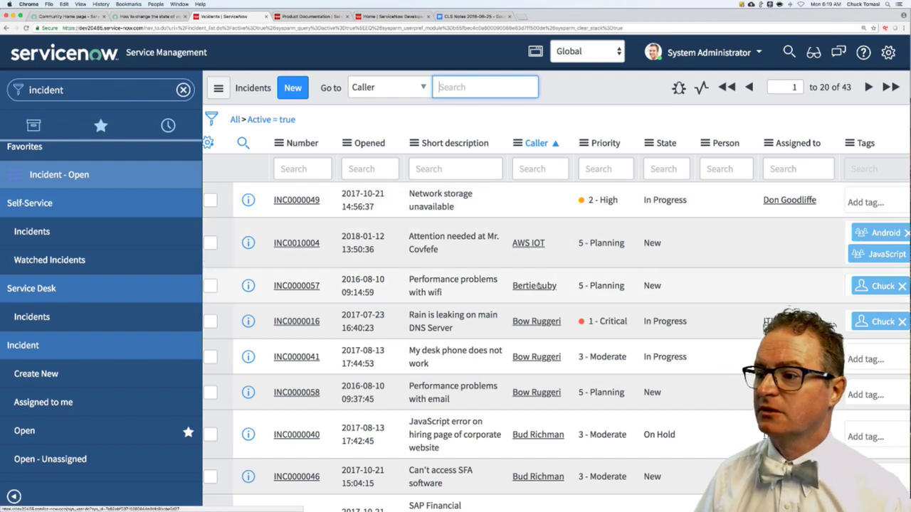
# - Copy the sys_id from the Caller cell of the "Rain is leaking on main DNS Server" incident and paste it into a new TextWrangler document
pyautogui.rightClick(530, 322)
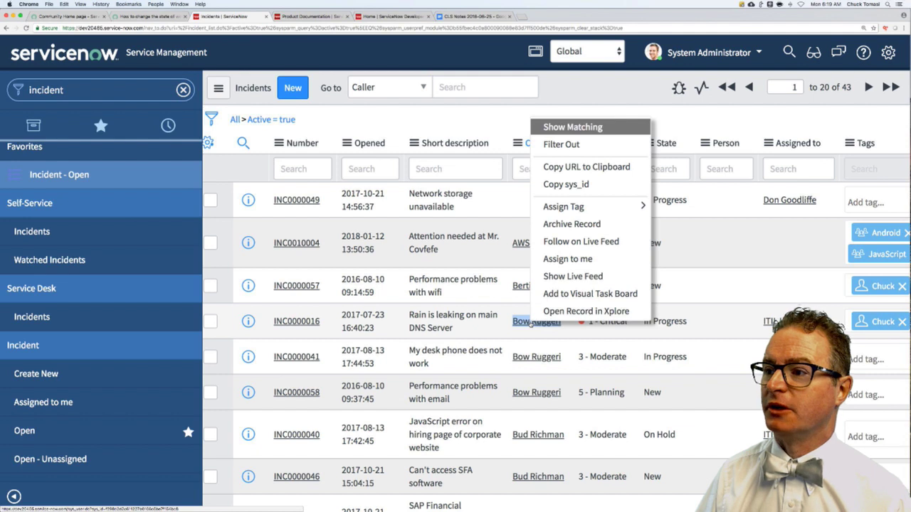
pyautogui.click(566, 185)
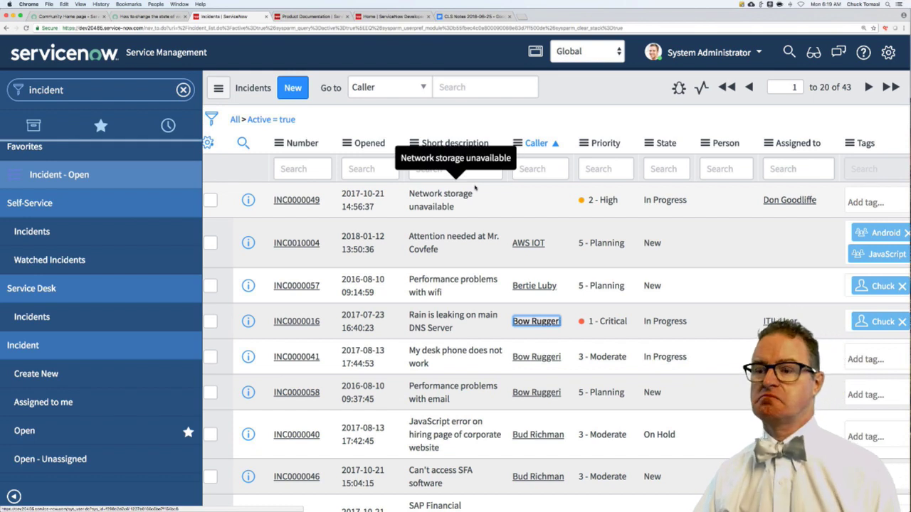
pyautogui.press('super+Tab')
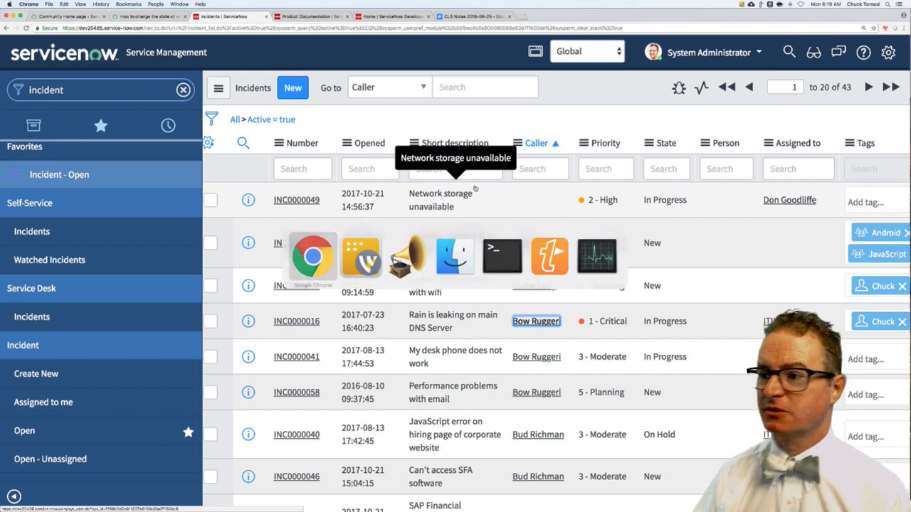
pyautogui.press('super+space')
pyautogui.write('textw')
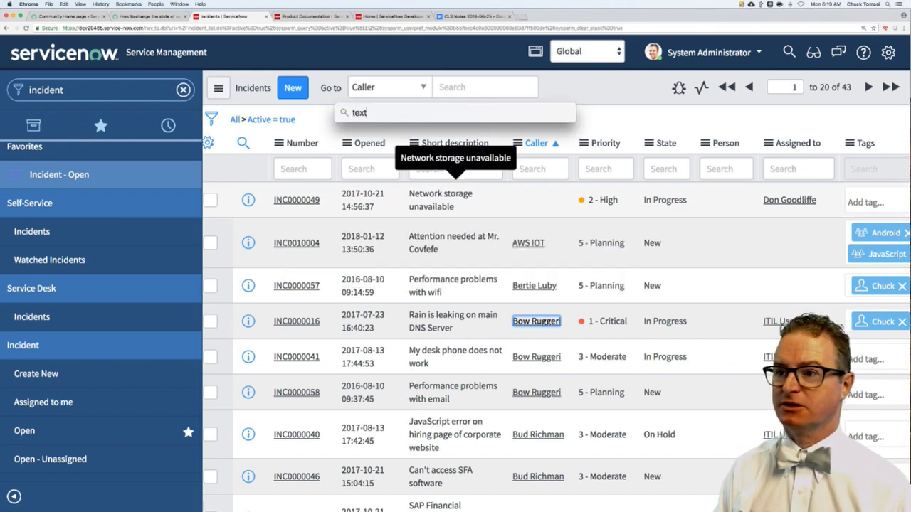
pyautogui.press('Return')
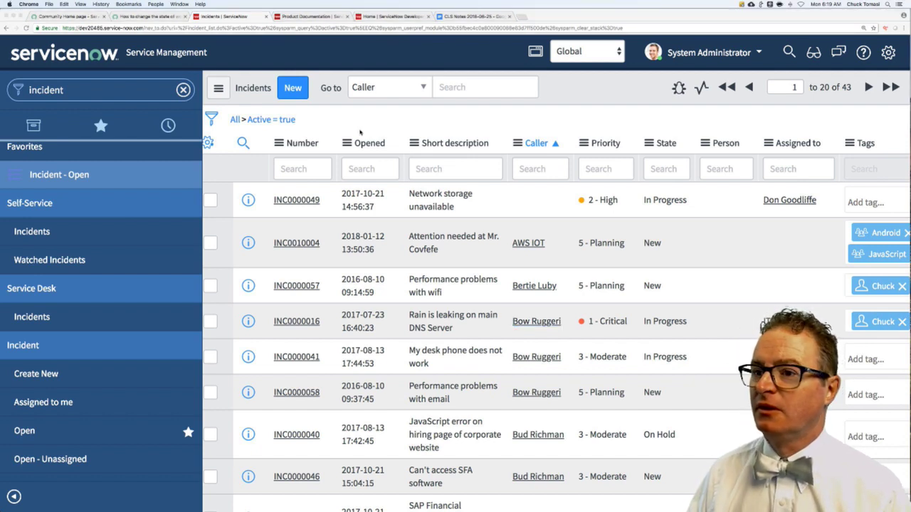
pyautogui.moveTo(559, 498)
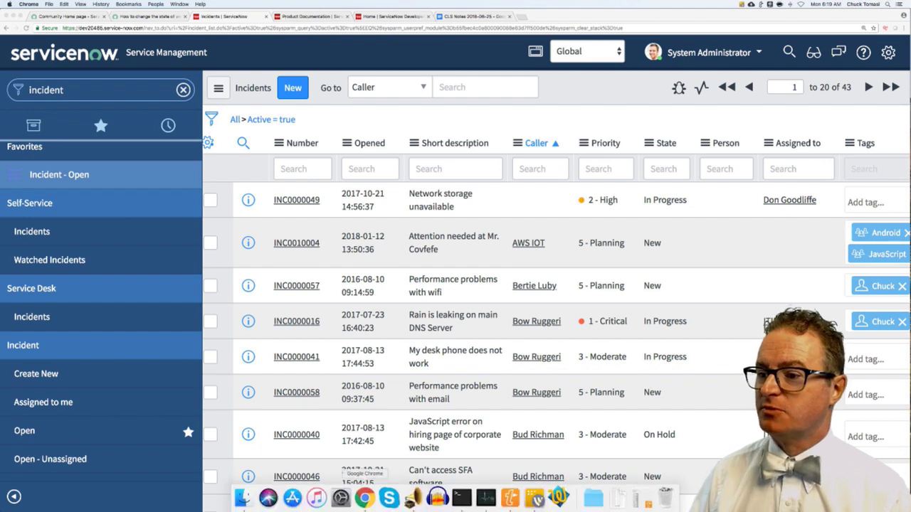
pyautogui.click(560, 493)
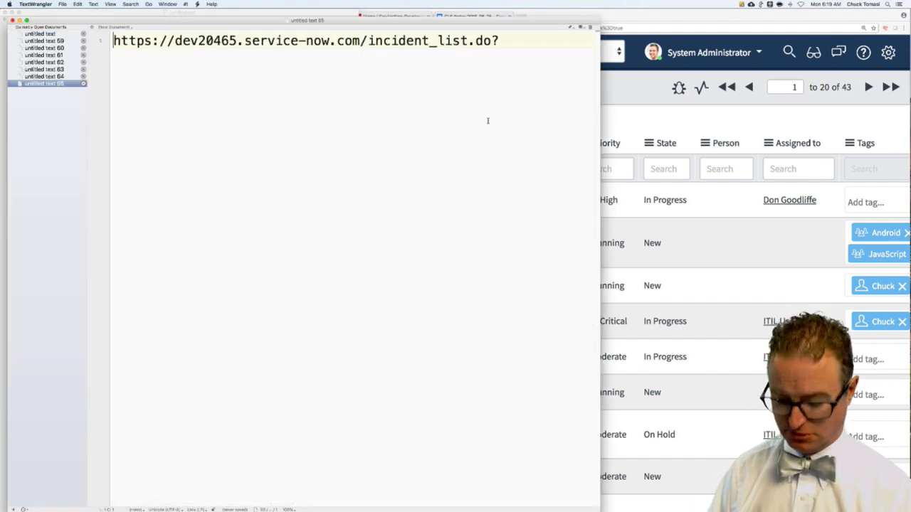
pyautogui.press('super+n')
pyautogui.press('super+v')
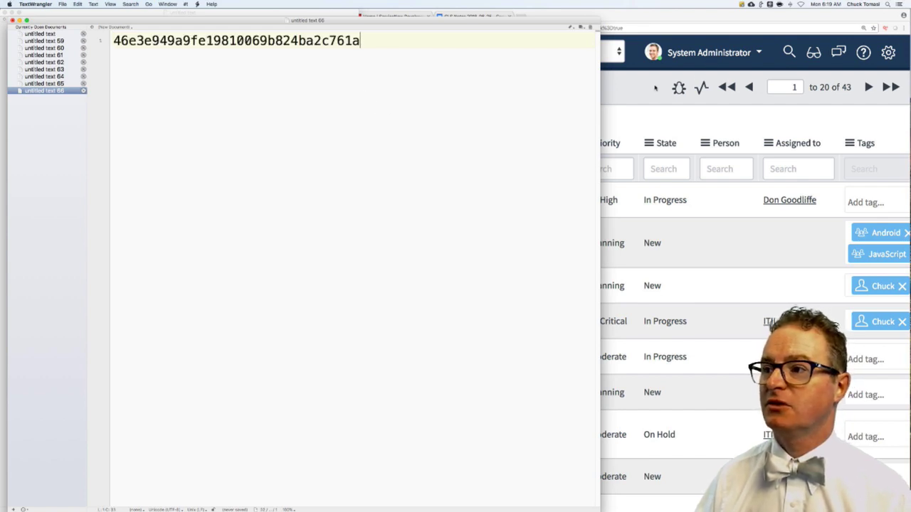
# - Copy the sys_id of the "Network storage unavailable" incident from the ServiceNow list and paste it on a second line in TextWrangler
pyautogui.press('super+Tab')
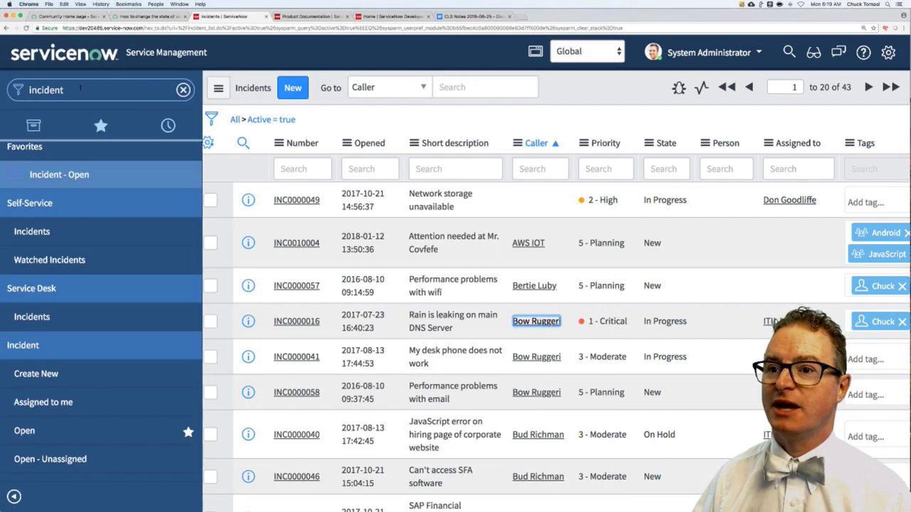
pyautogui.click(80, 89)
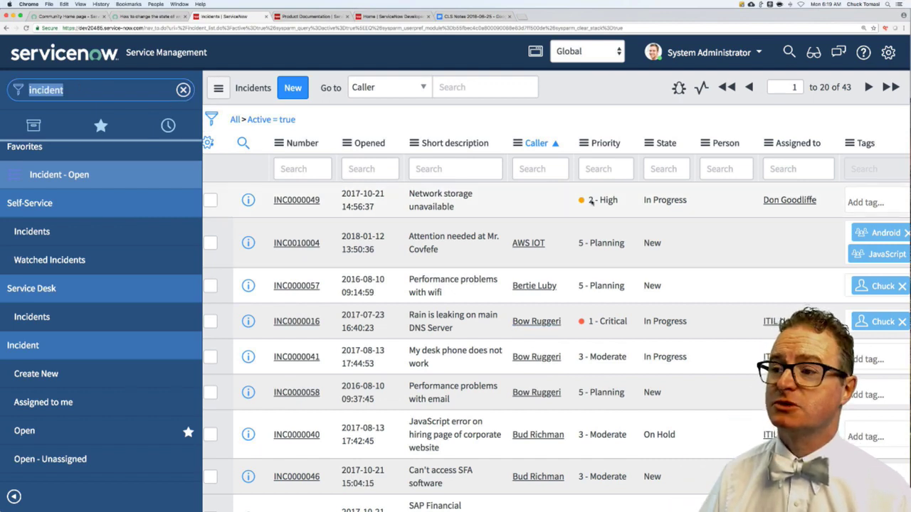
pyautogui.rightClick(293, 200)
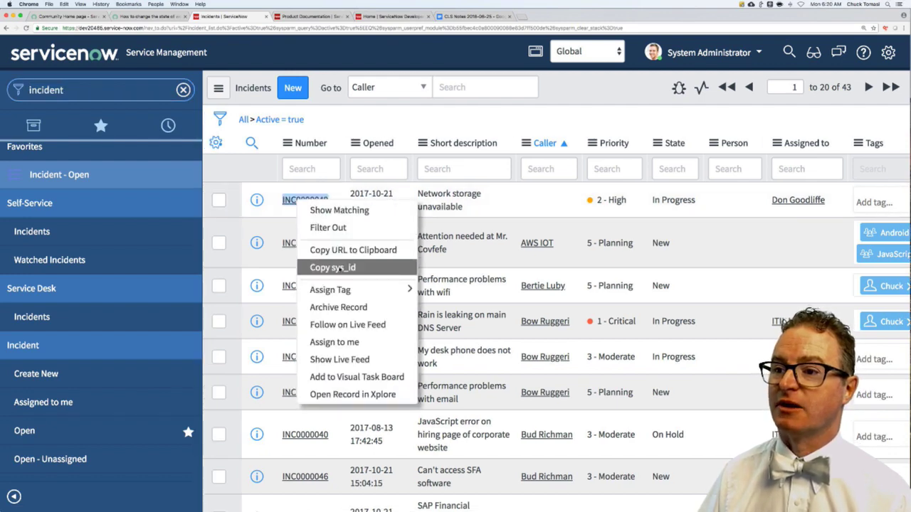
pyautogui.click(332, 267)
pyautogui.press('super+Tab')
pyautogui.press('super+v')
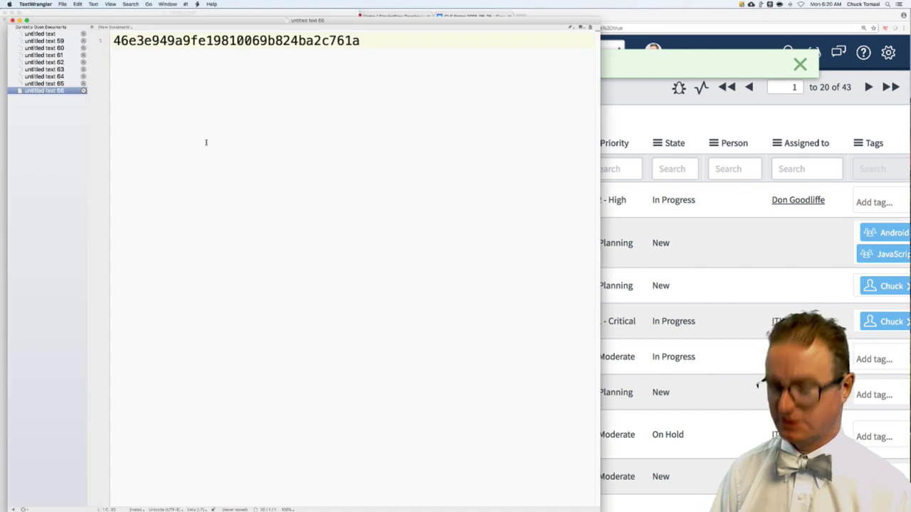
pyautogui.press('Return')
pyautogui.press('super+v')
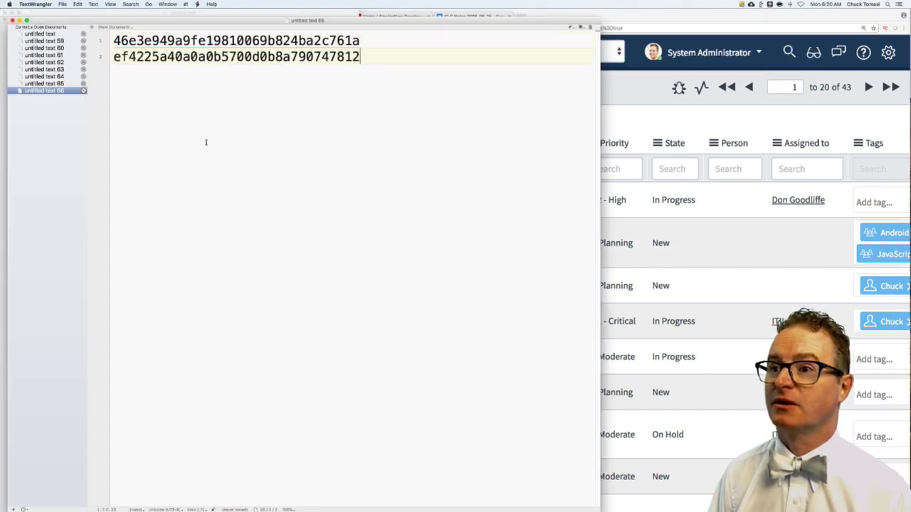
# - Label the second sys_id with the comment "// incident"
pyautogui.write('// incdient')
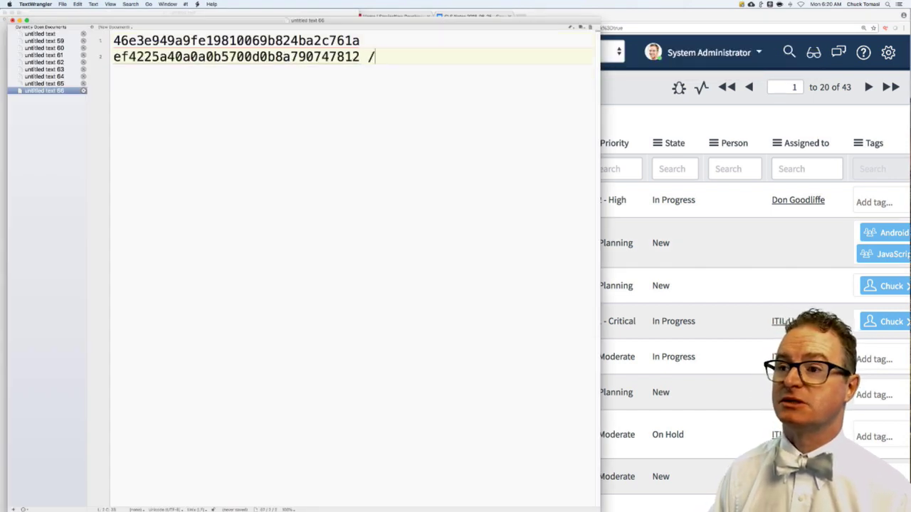
pyautogui.press('BackSpace')
pyautogui.press('BackSpace')
pyautogui.press('BackSpace')
pyautogui.press('BackSpace')
pyautogui.press('BackSpace')
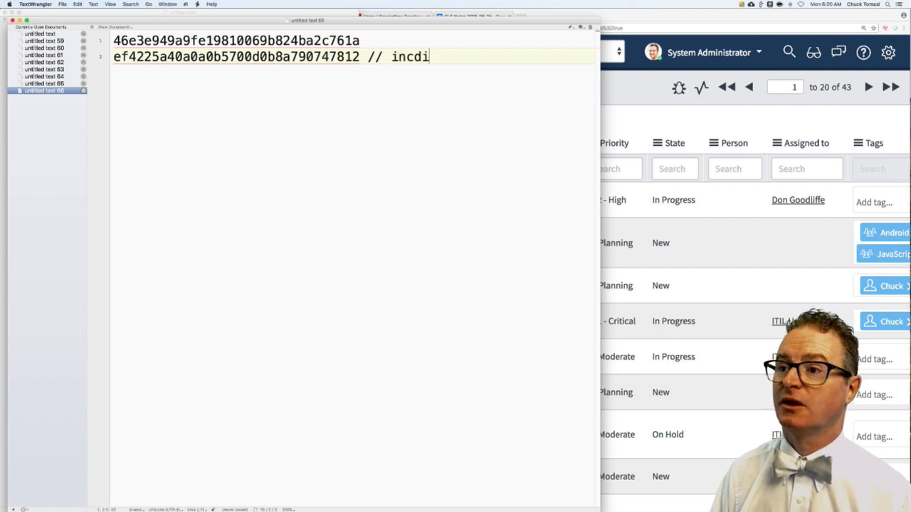
pyautogui.write('ident')
# - Label the first sys_id with the comment "// user"
pyautogui.click(360, 41)
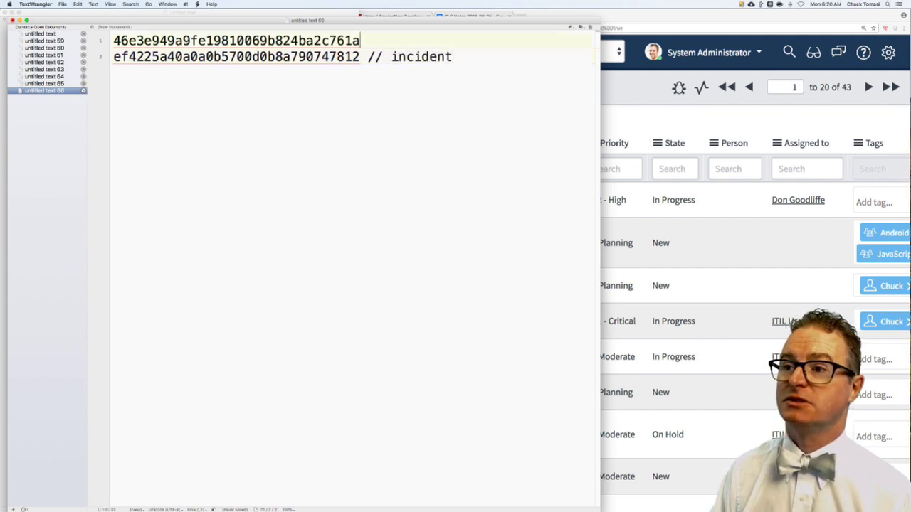
pyautogui.write('// ')
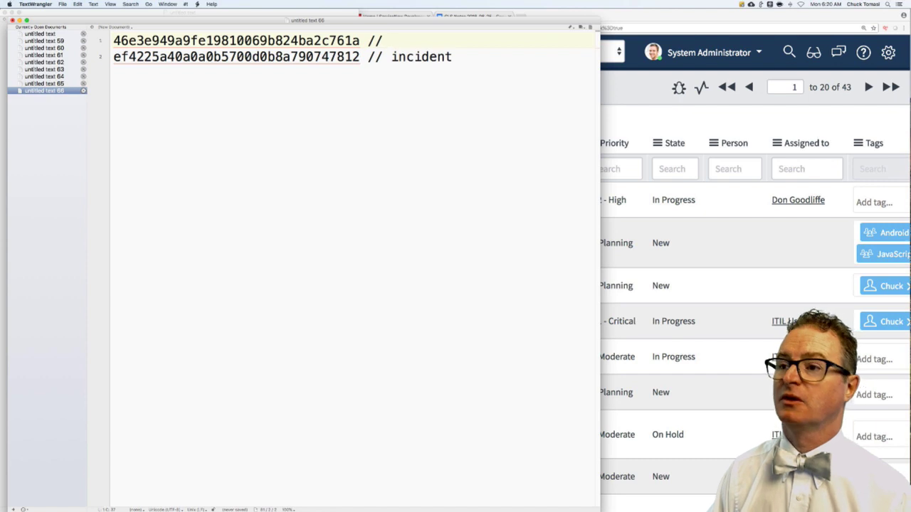
pyautogui.write('user')
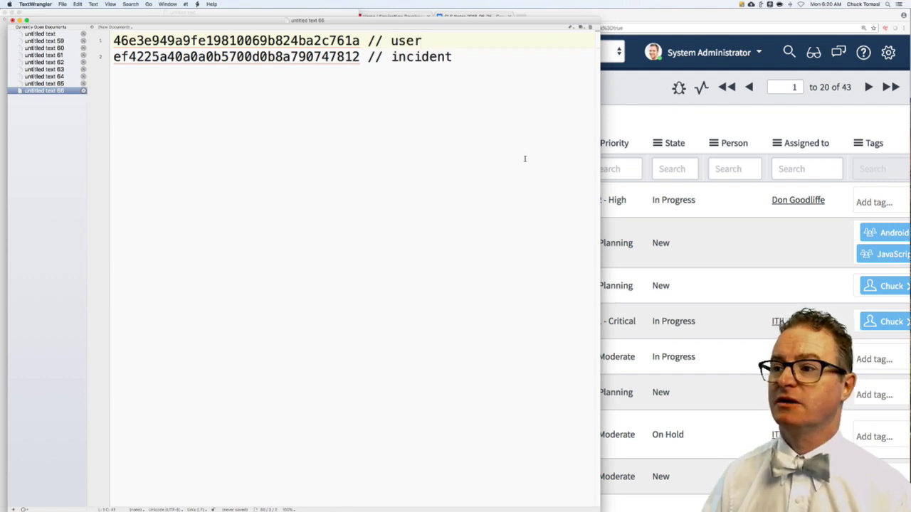
# - Add blank lines below the incident sys_id in the TextWrangler document
pyautogui.click(747, 248)
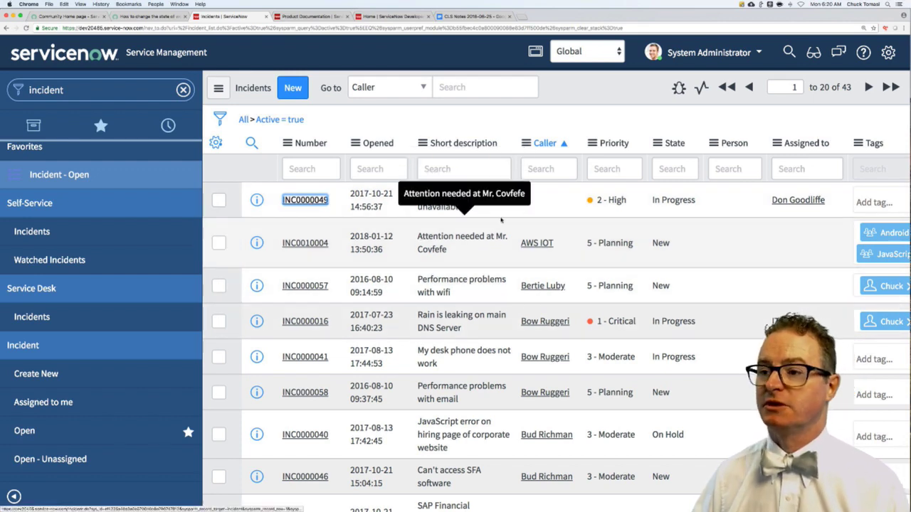
pyautogui.press('super+Tab')
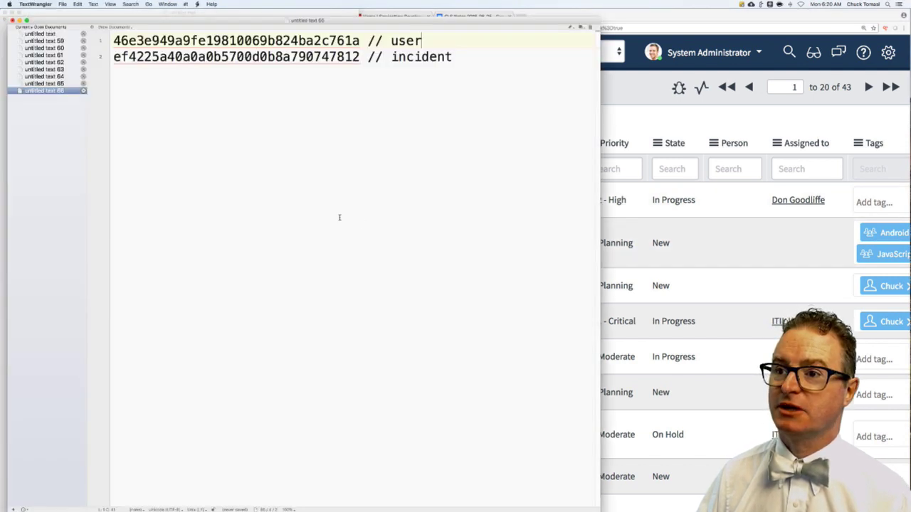
pyautogui.press('Return')
pyautogui.press('Return')
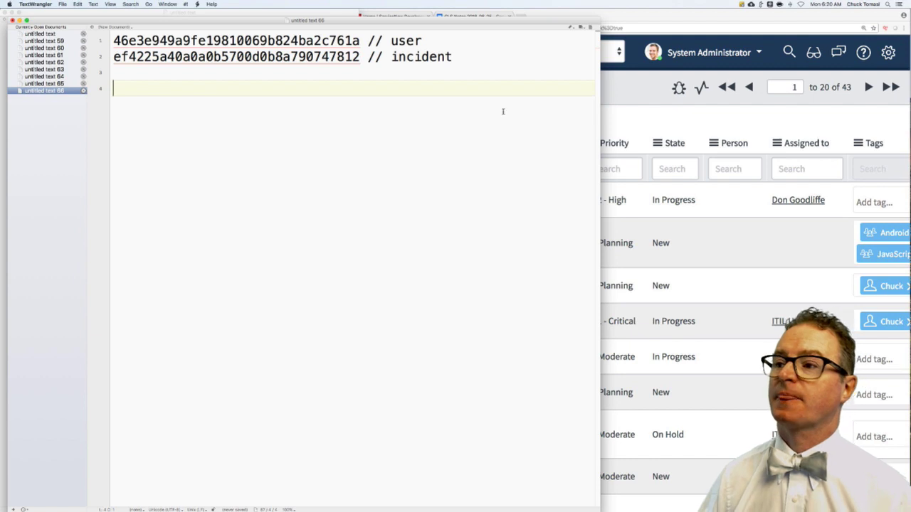
# - Switch to ServiceNow in Chrome and open the REST API Explorer from the favorites
pyautogui.click(634, 88)
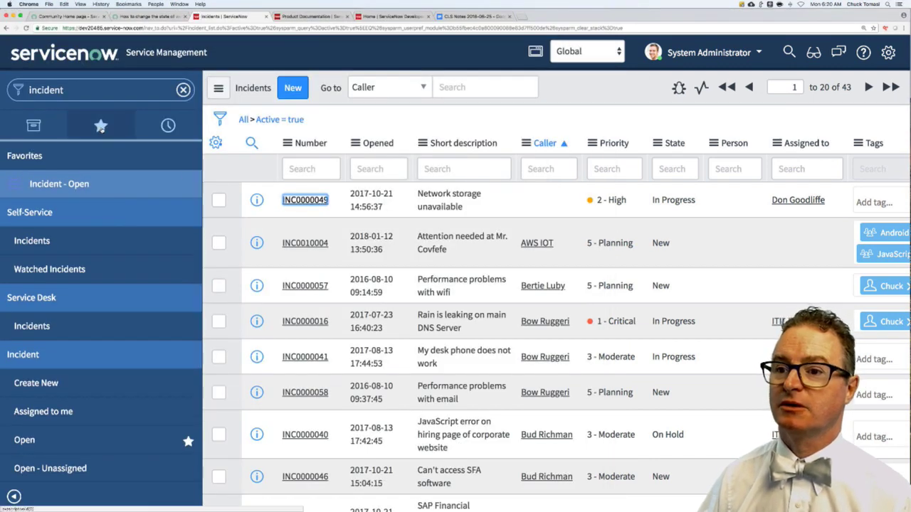
pyautogui.click(101, 125)
pyautogui.click(129, 194)
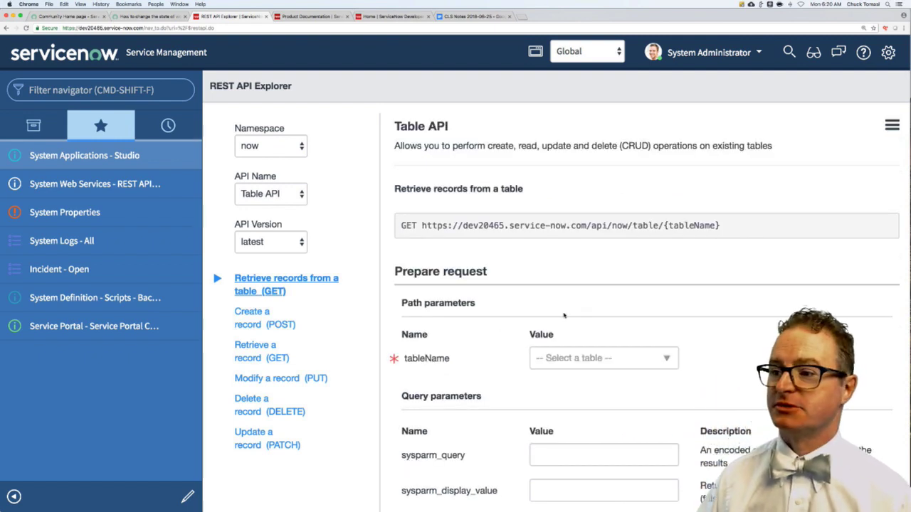
# - Select the Table API's Create a record (POST) method and review its path and query parameters
pyautogui.scroll(-2, 374, 306)
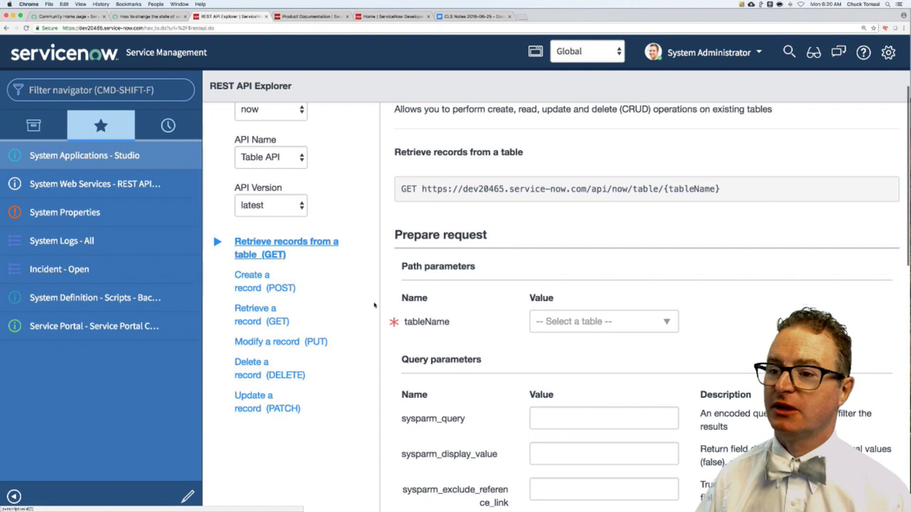
pyautogui.click(257, 288)
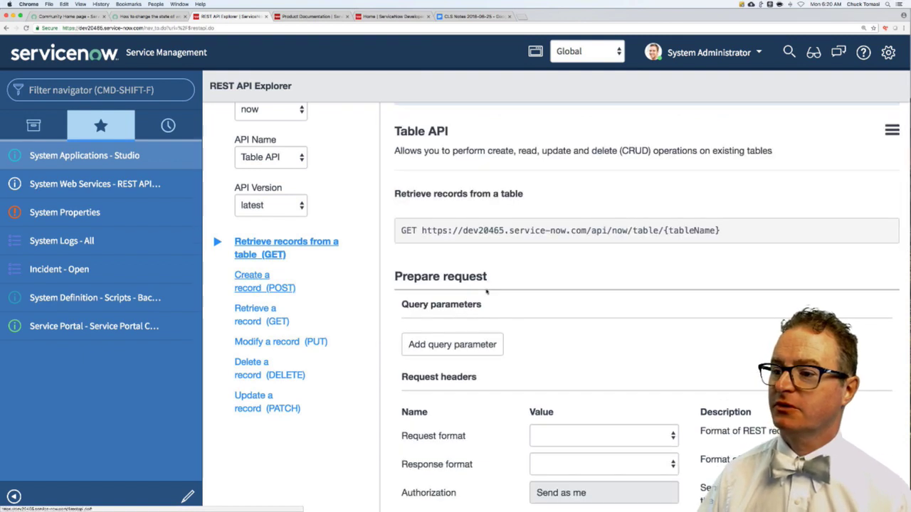
pyautogui.scroll(-3, 487, 292)
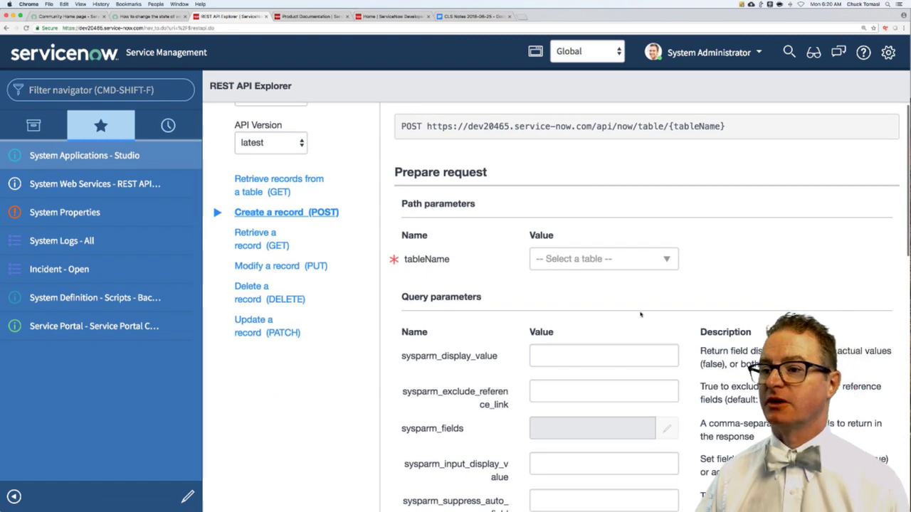
pyautogui.scroll(-3, 640, 314)
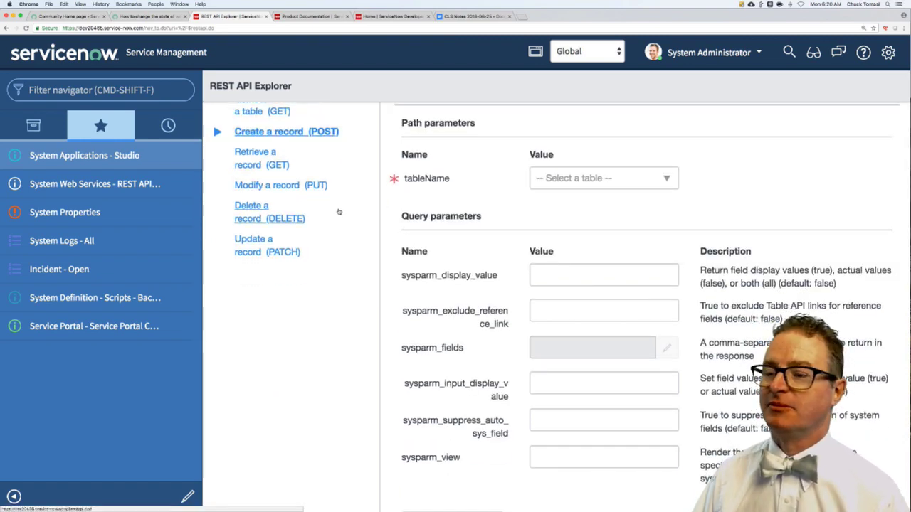
# - Delete the reply suggesting a POST instead of a PUT from the Community question about changing the work order task state
pyautogui.click(150, 16)
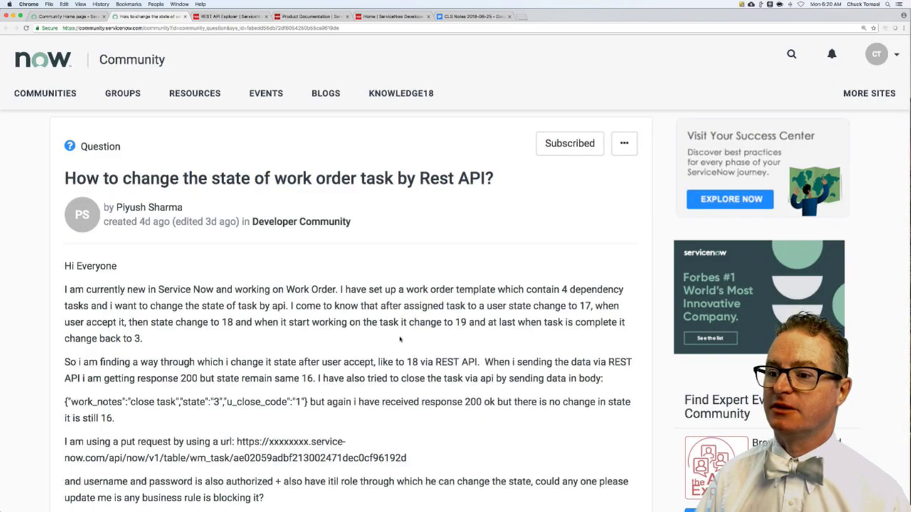
pyautogui.scroll(-15, 400, 340)
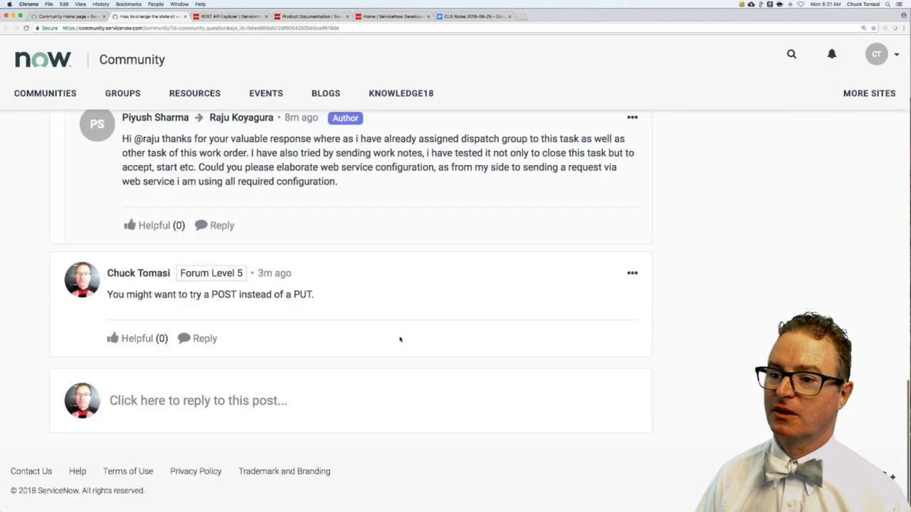
pyautogui.click(633, 274)
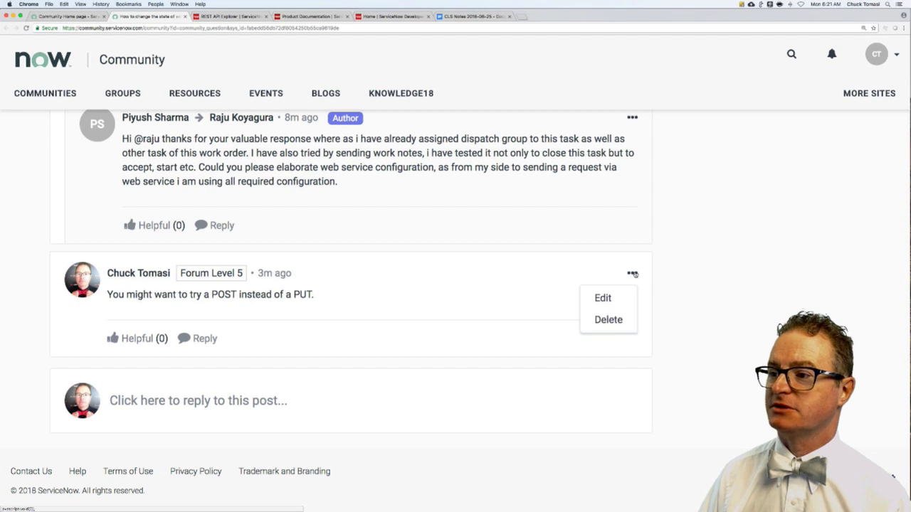
pyautogui.click(610, 320)
pyautogui.click(657, 154)
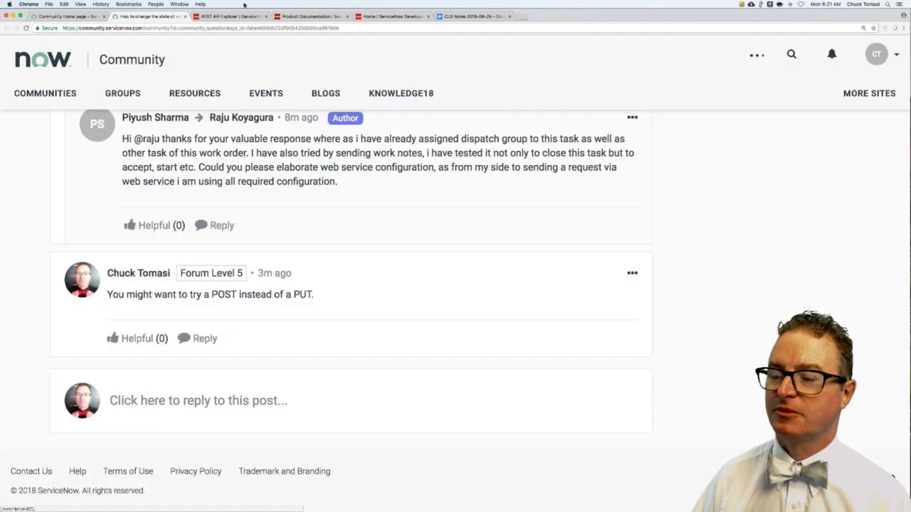
# - Examine the Create a record (POST) parameters, headers and request body in the REST API Explorer, and compare the listed methods for changing records
pyautogui.click(244, 15)
pyautogui.scroll(2, 353, 321)
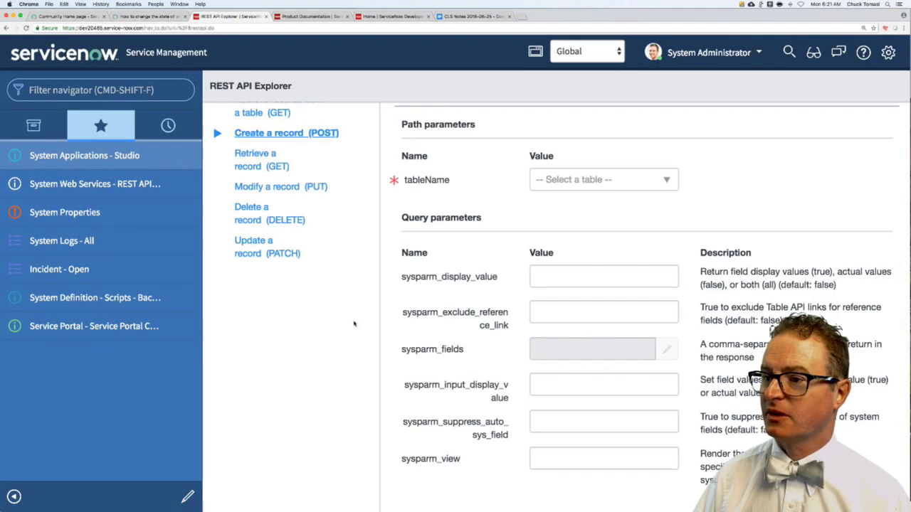
pyautogui.scroll(3, 355, 324)
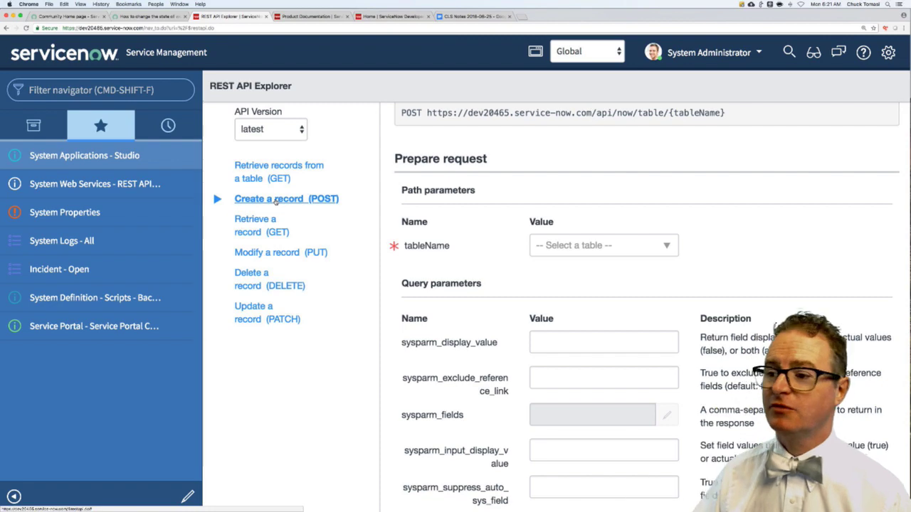
pyautogui.scroll(-5, 557, 291)
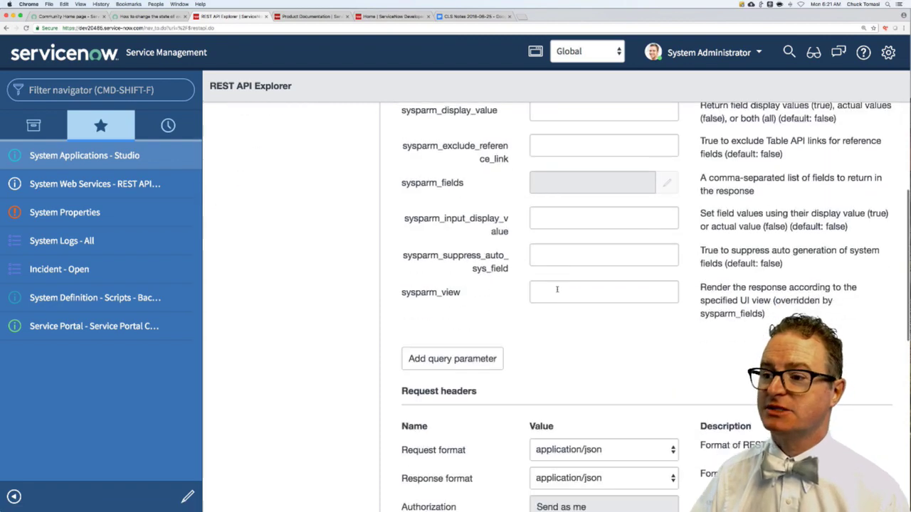
pyautogui.scroll(-6, 558, 290)
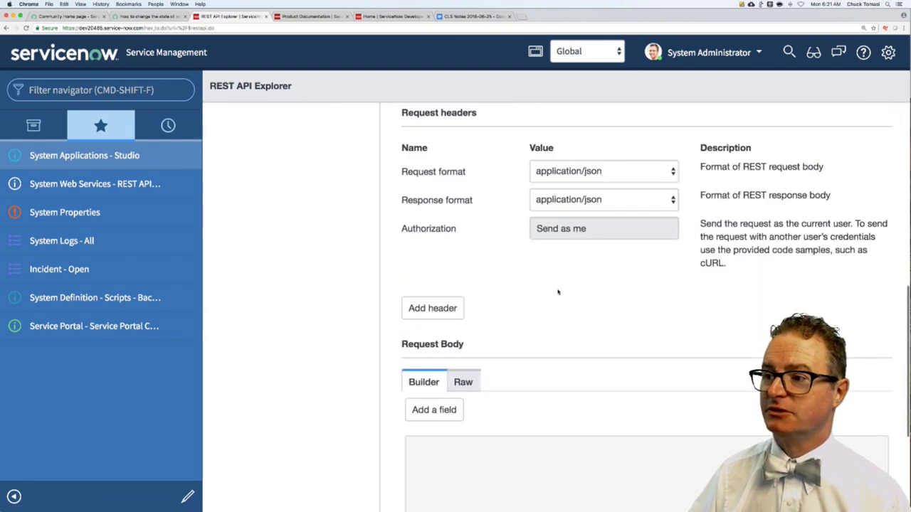
pyautogui.scroll(10, 558, 292)
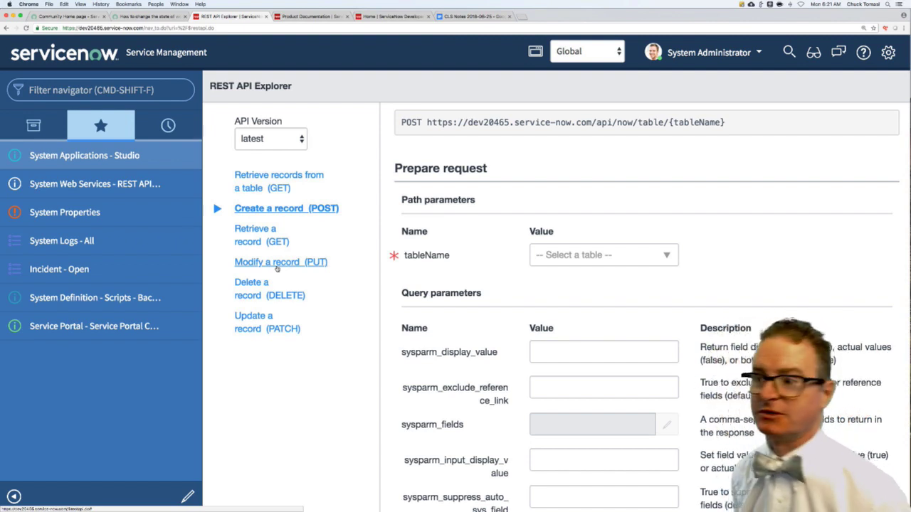
pyautogui.scroll(-1, 285, 313)
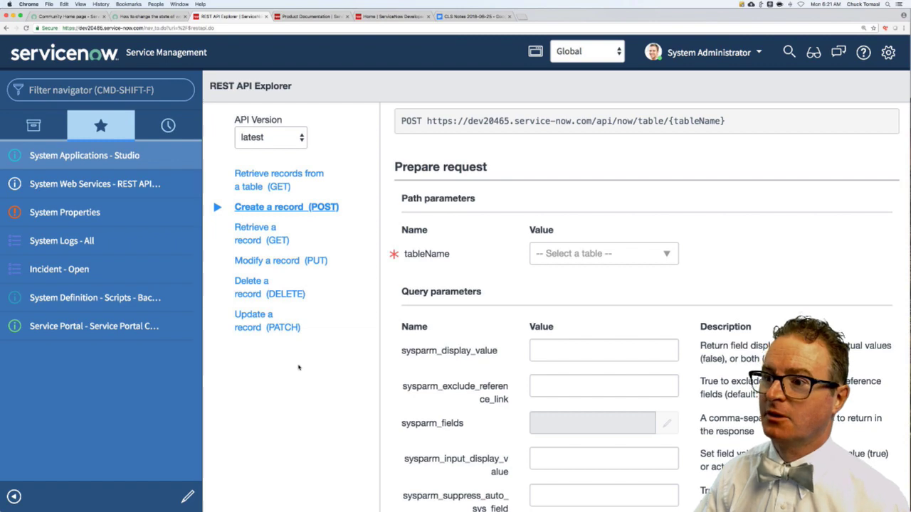
pyautogui.click(571, 256)
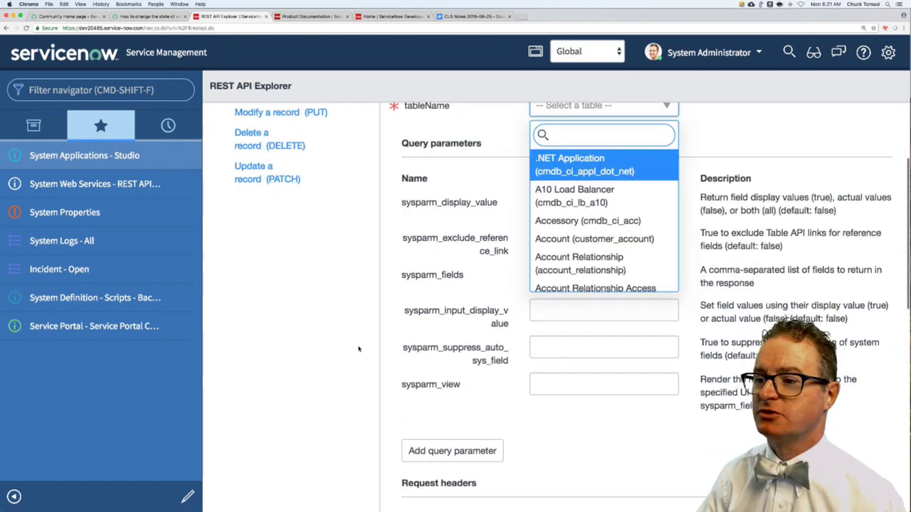
pyautogui.scroll(-1, 358, 349)
pyautogui.scroll(4, 358, 347)
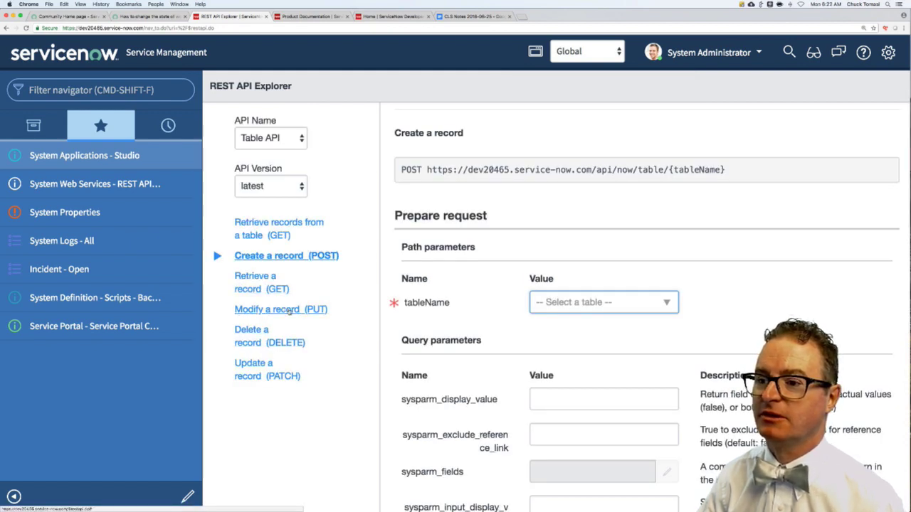
# - Search Google for "rest api put vs patch" in a new browser tab
pyautogui.press('super+t')
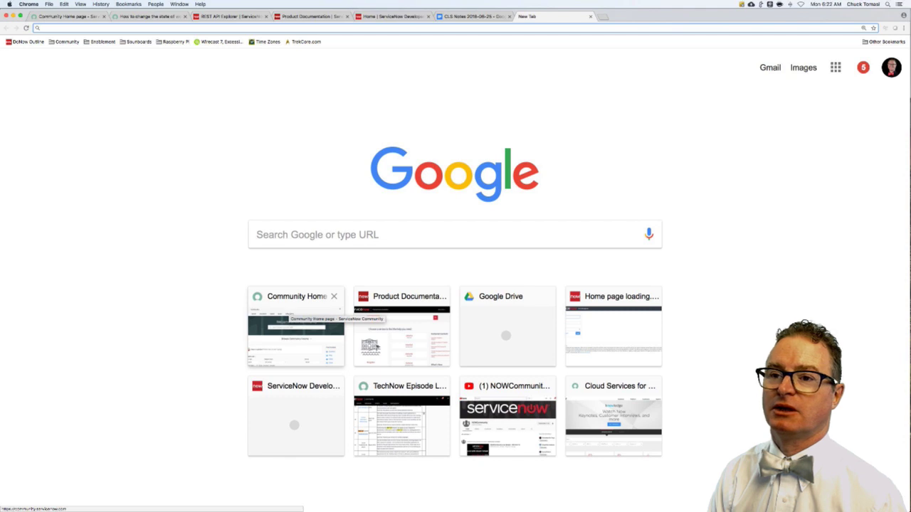
pyautogui.write('rest api put v')
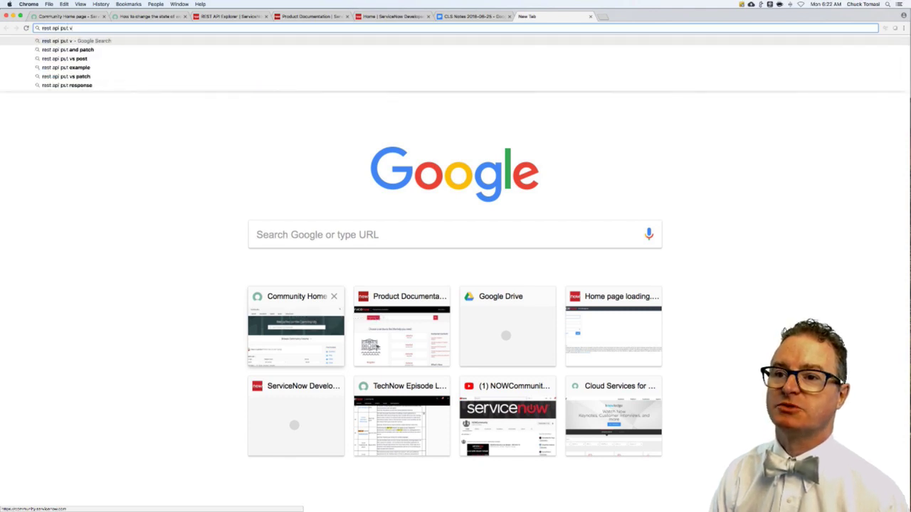
pyautogui.write('s')
pyautogui.press('Down')
pyautogui.press('Down')
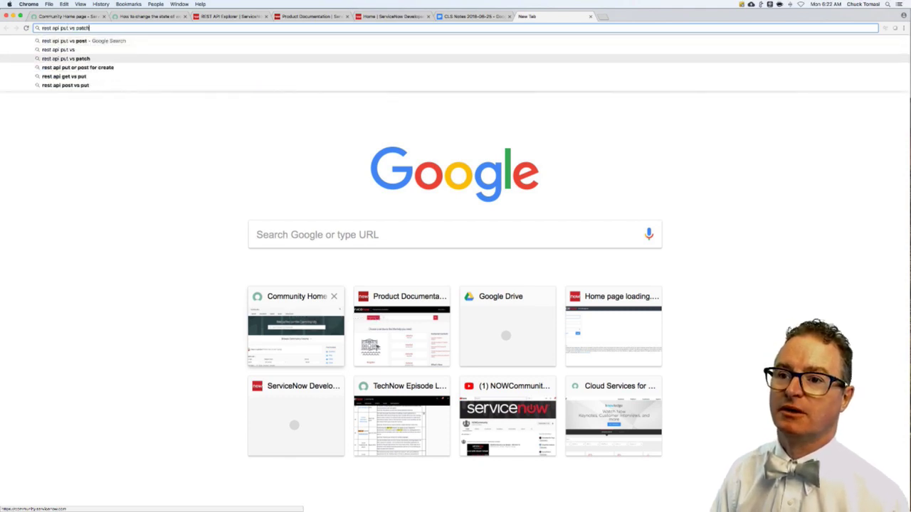
pyautogui.press('Return')
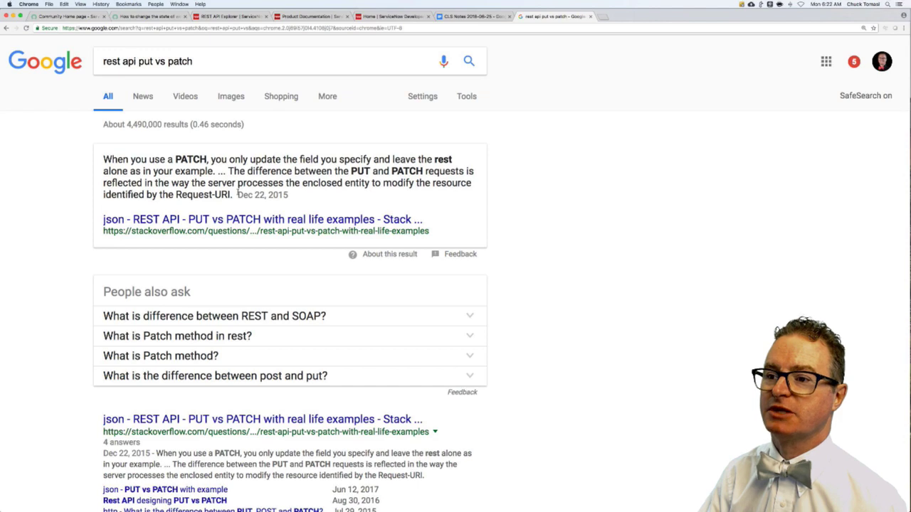
# - Open the Stack Overflow question "REST API - PUT vs PATCH with real life examples" and read the definitions and questions
pyautogui.click(232, 219)
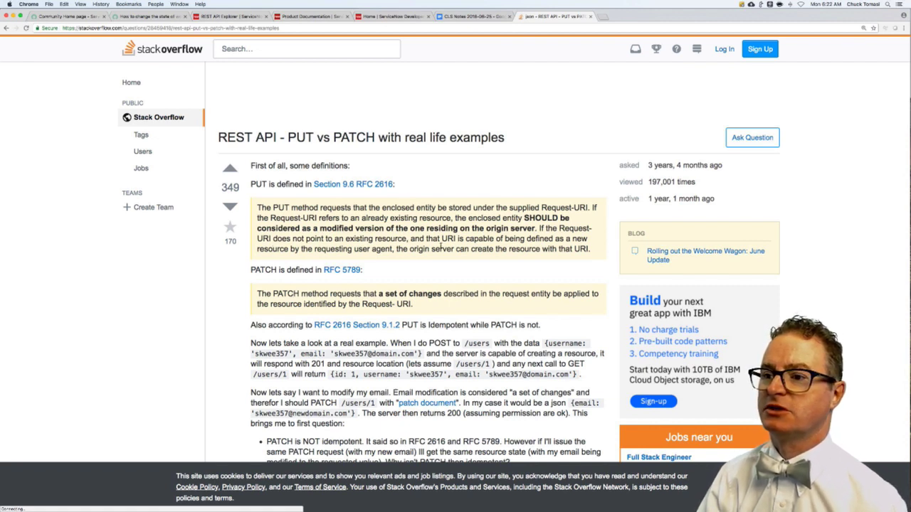
pyautogui.scroll(-1, 441, 247)
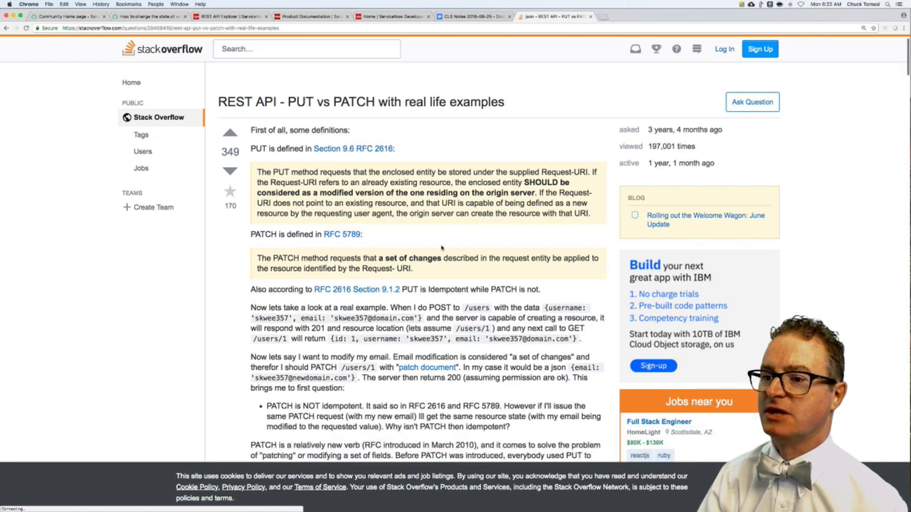
pyautogui.scroll(-3, 441, 247)
pyautogui.scroll(-3, 441, 247)
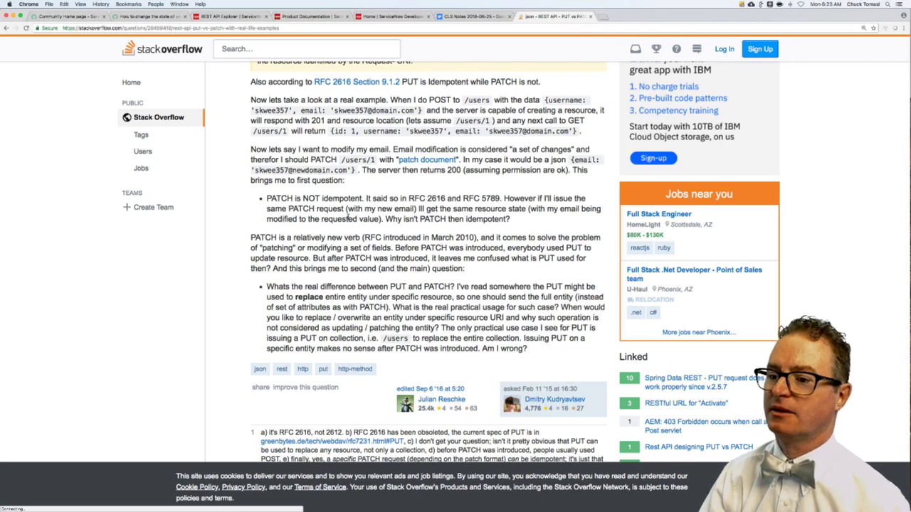
pyautogui.scroll(-1, 348, 219)
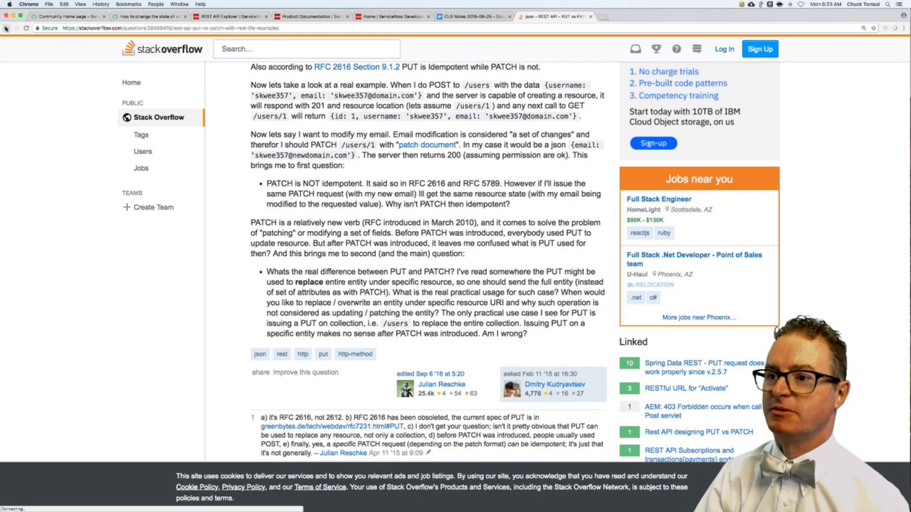
# - Return to the search results and open the Baeldung article "HTTP PUT vs HTTP PATCH in a REST API"
pyautogui.click(5, 28)
pyautogui.scroll(-3, 321, 265)
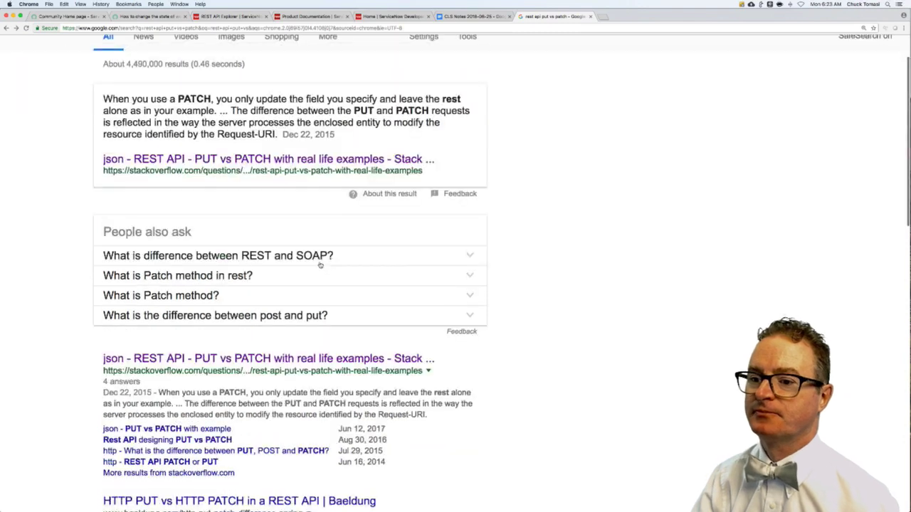
pyautogui.scroll(-5, 320, 265)
pyautogui.scroll(-1, 321, 265)
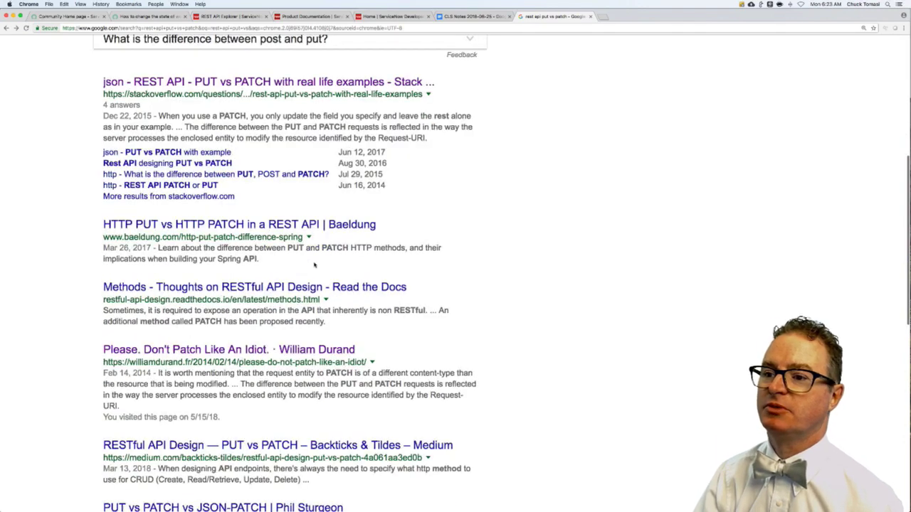
pyautogui.click(270, 227)
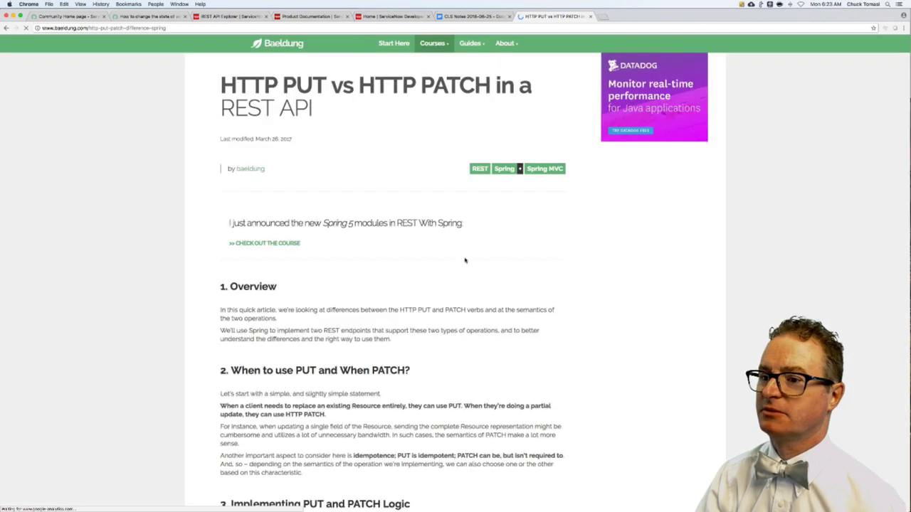
# - Read the article's section "When to use PUT and When PATCH?" at 125% page zoom
pyautogui.scroll(-2, 360, 289)
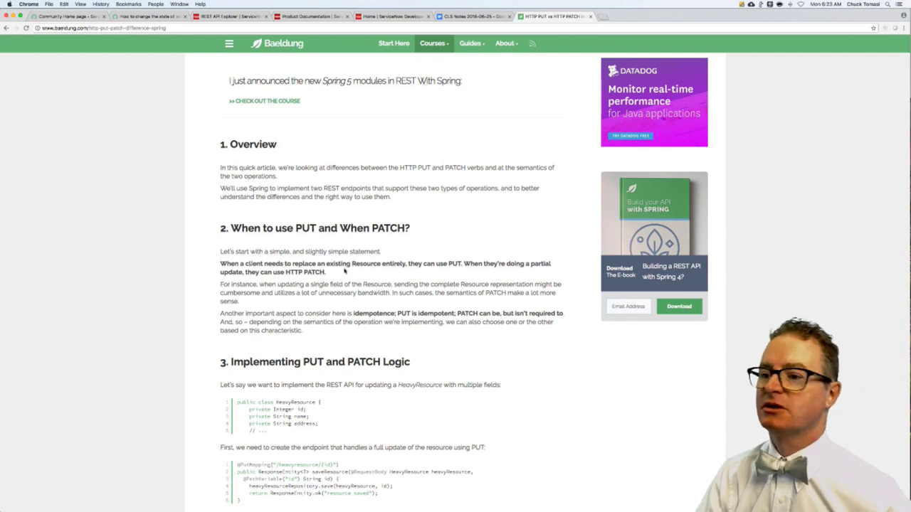
pyautogui.scroll(-1, 398, 275)
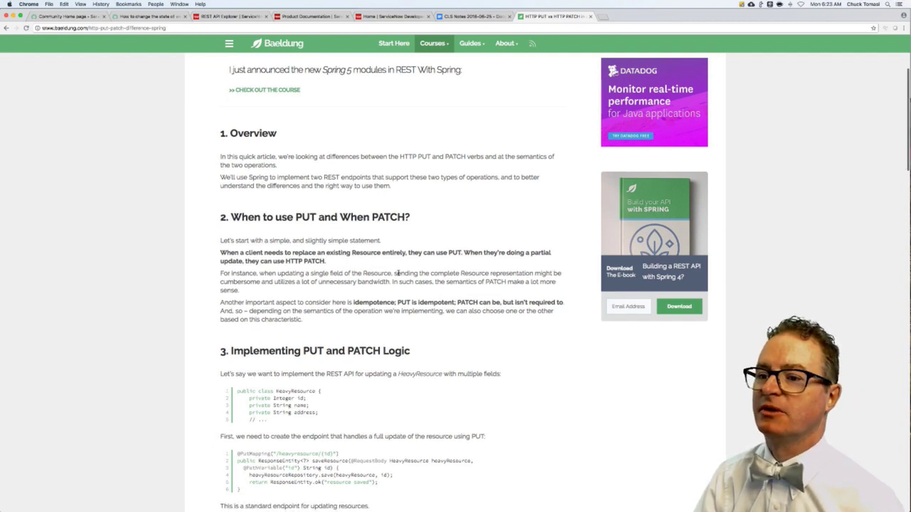
pyautogui.press('super+equal')
pyautogui.press('super+equal')
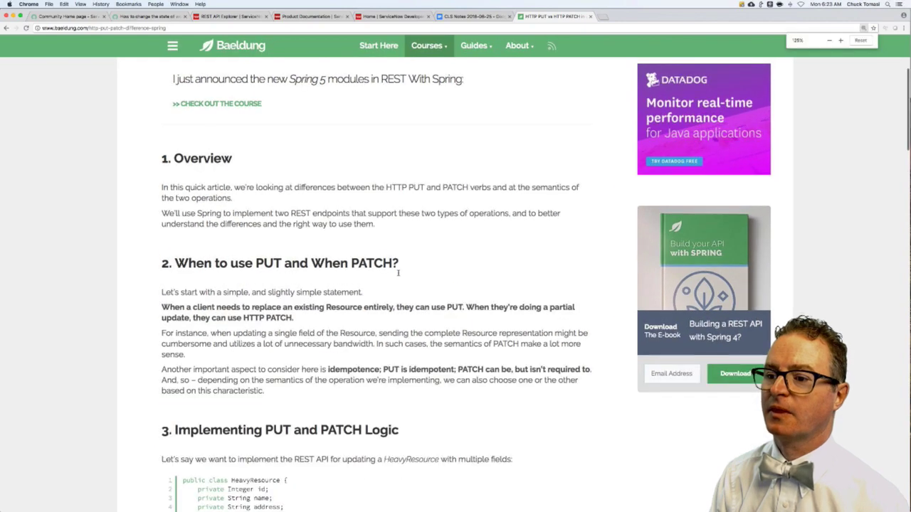
# - Enlarge the article to 150% page zoom and reread the PUT and PATCH guidance down to the start of section 3
pyautogui.press('super+equal')
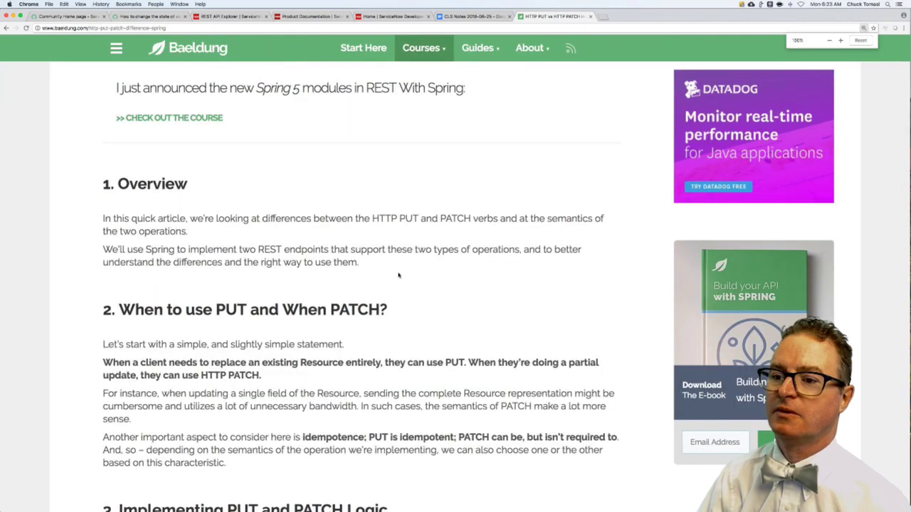
pyautogui.scroll(-2, 292, 313)
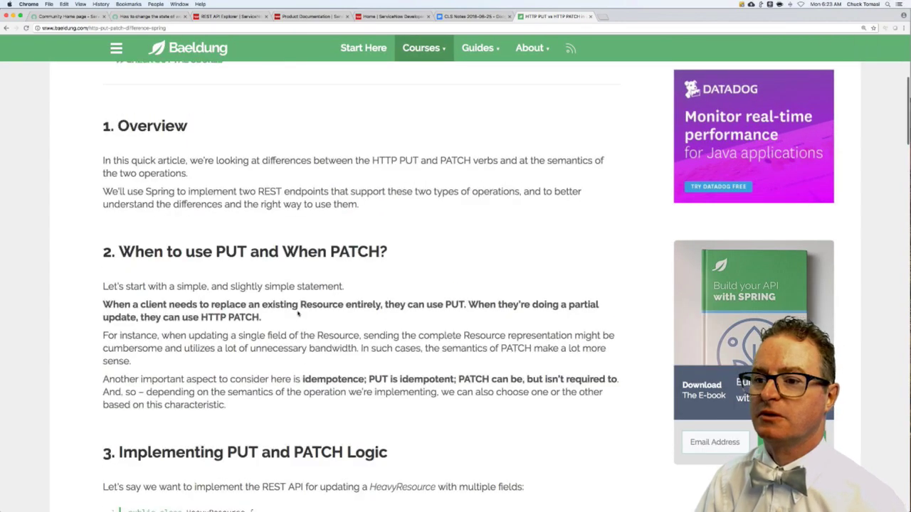
pyautogui.scroll(-3, 297, 314)
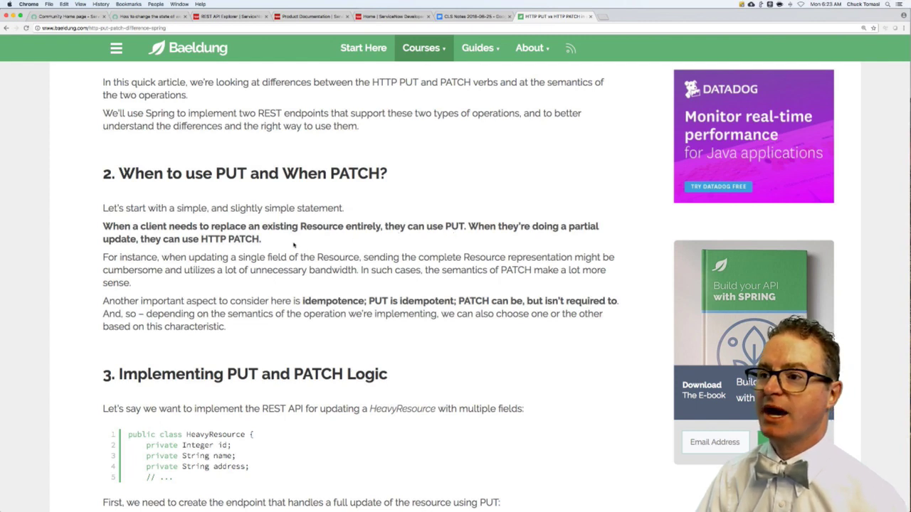
# - Return to the Community question about changing a work order task's state and open a reply to the author's latest comment
pyautogui.click(153, 15)
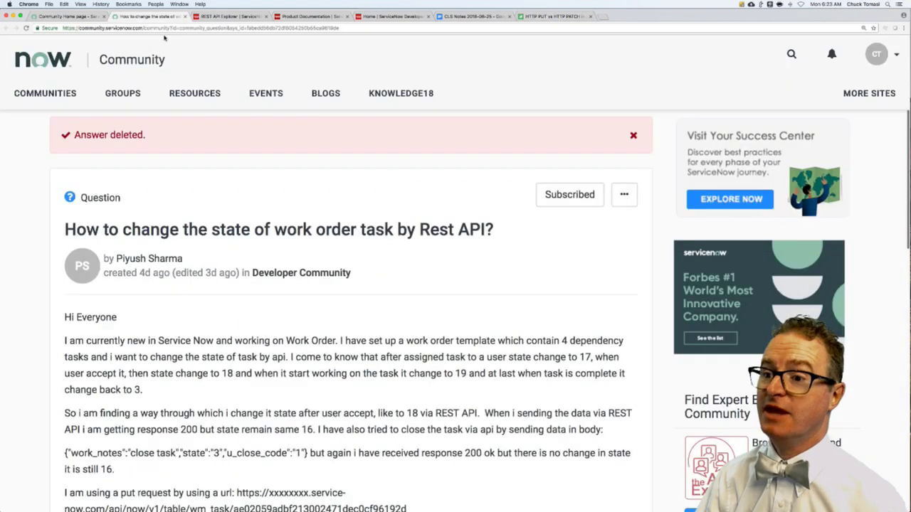
pyautogui.scroll(-10, 348, 351)
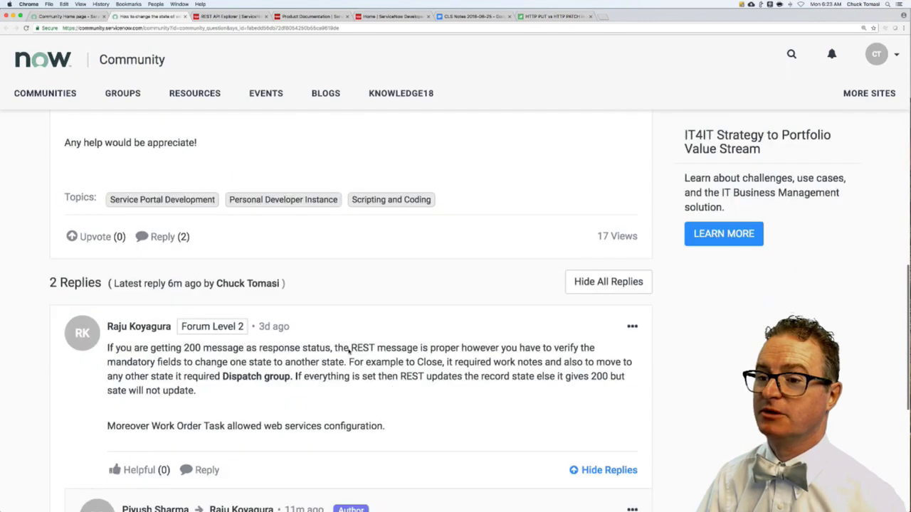
pyautogui.scroll(-5, 349, 351)
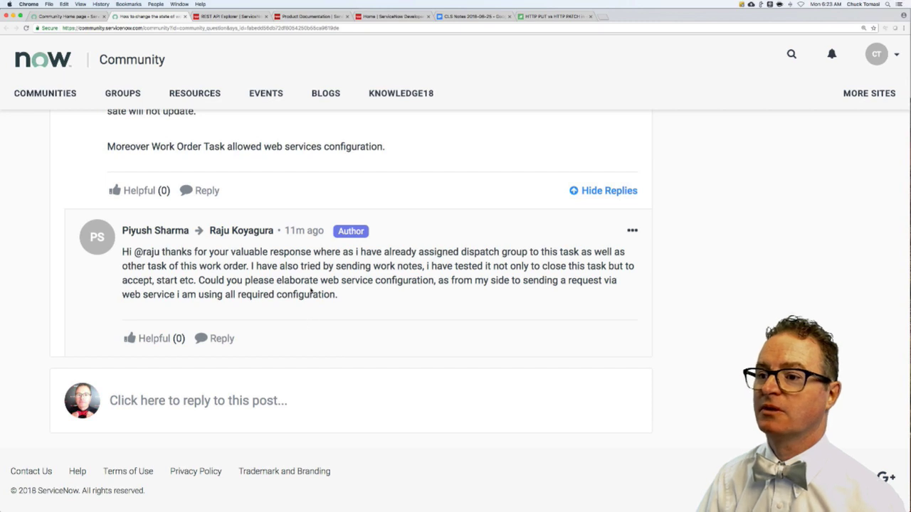
pyautogui.click(221, 339)
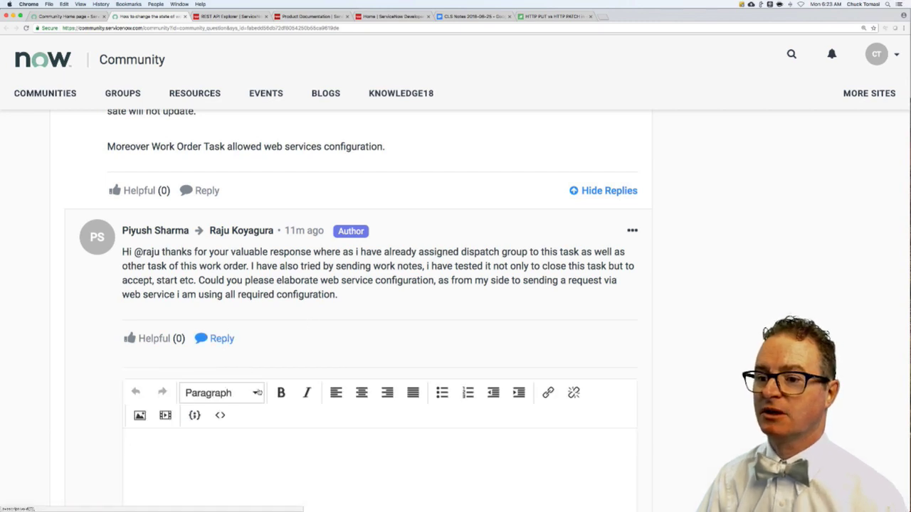
# - Write "Have you considered using PATCH instead of PUT?" as the reply and post it
pyautogui.write('hey guys')
pyautogui.hotkey('ctrl', 'a')
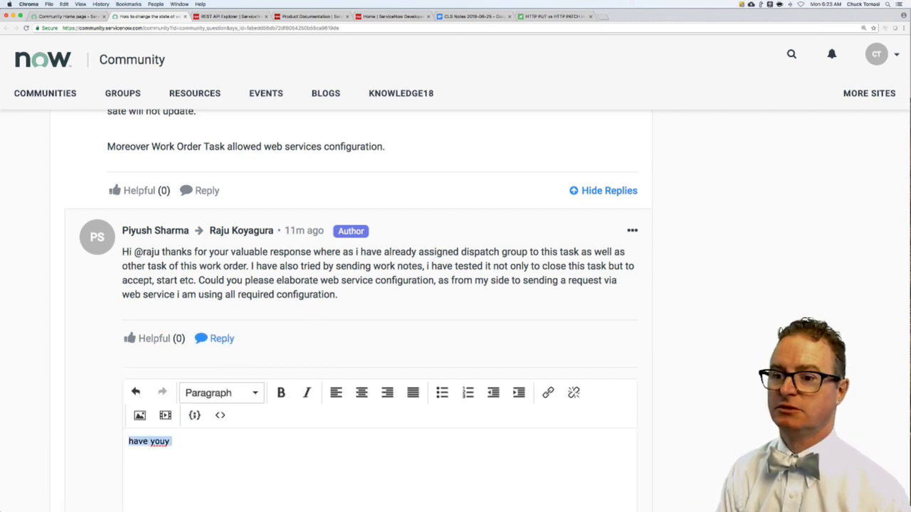
pyautogui.press('BackSpace')
pyautogui.write('Have')
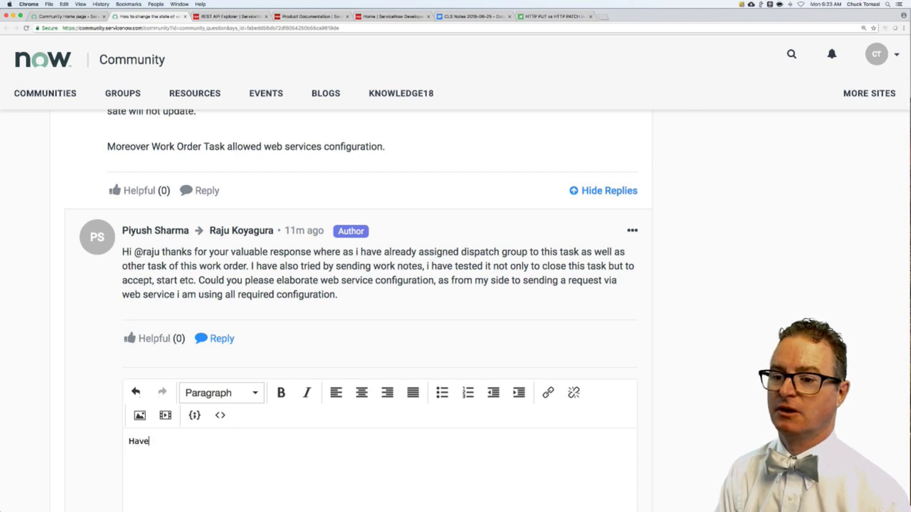
pyautogui.write(' you consid')
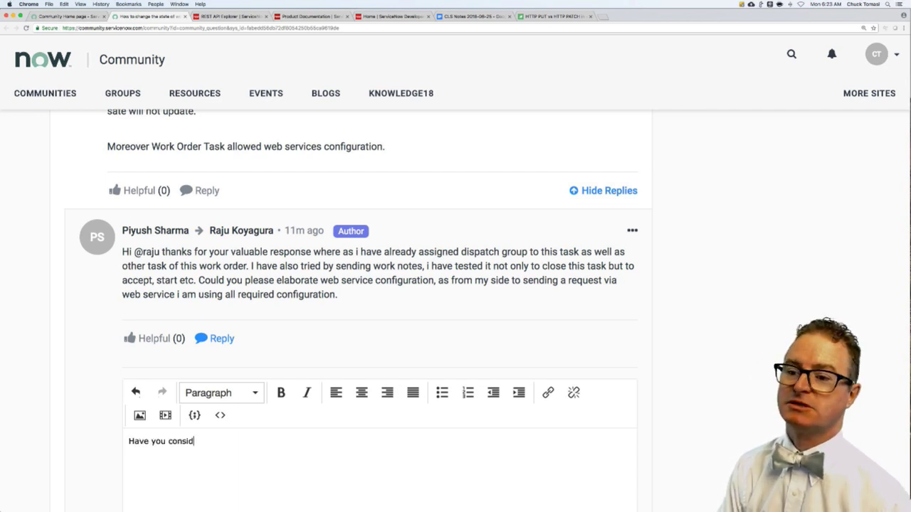
pyautogui.write('ered')
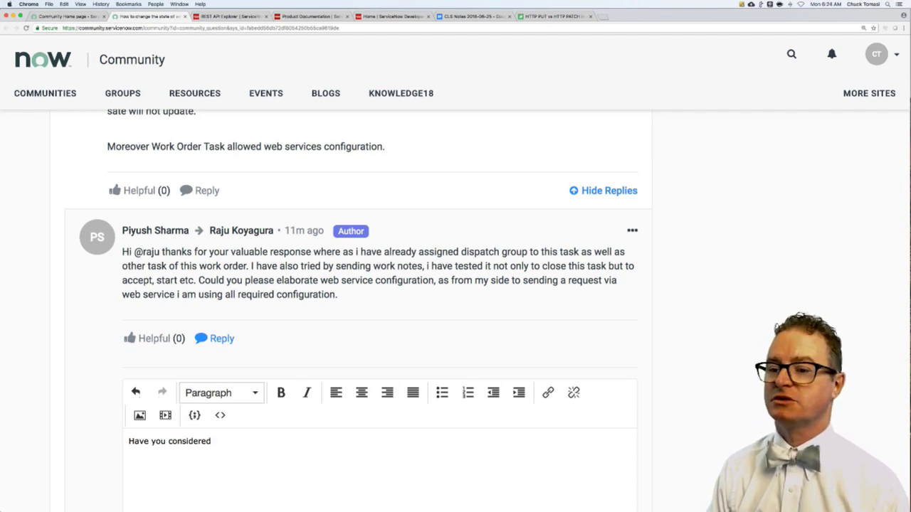
pyautogui.write(' using PATCH inst')
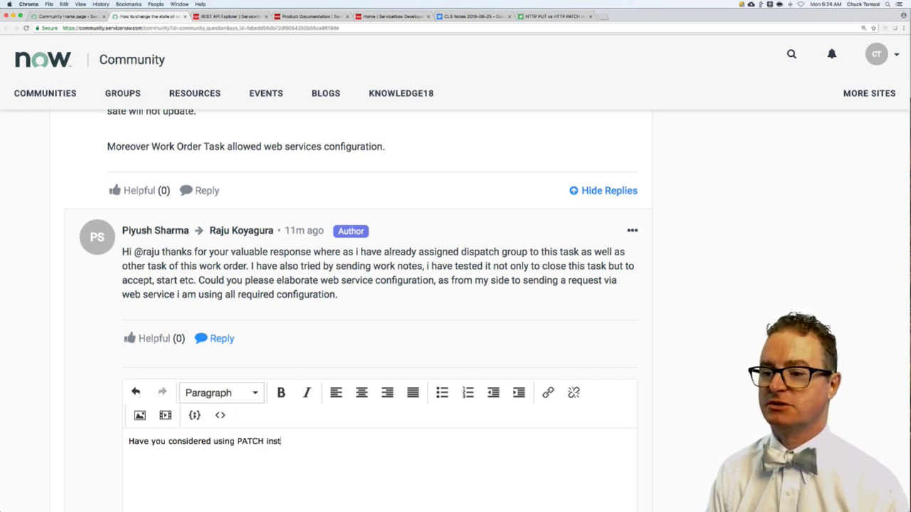
pyautogui.write('ead of PUT?')
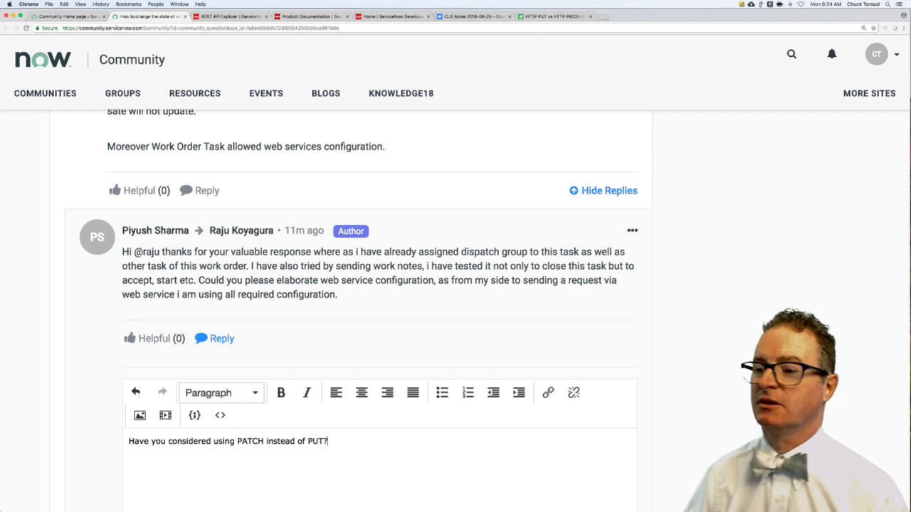
pyautogui.scroll(-5, 507, 330)
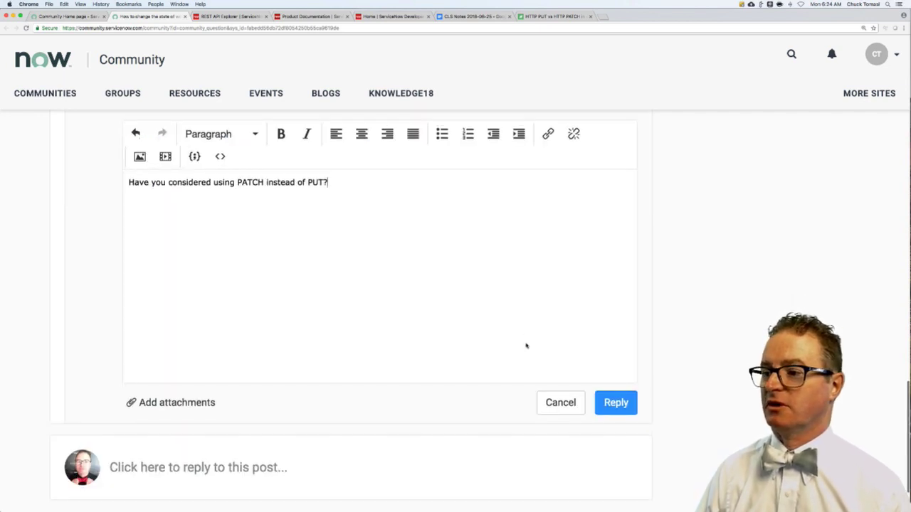
pyautogui.click(616, 393)
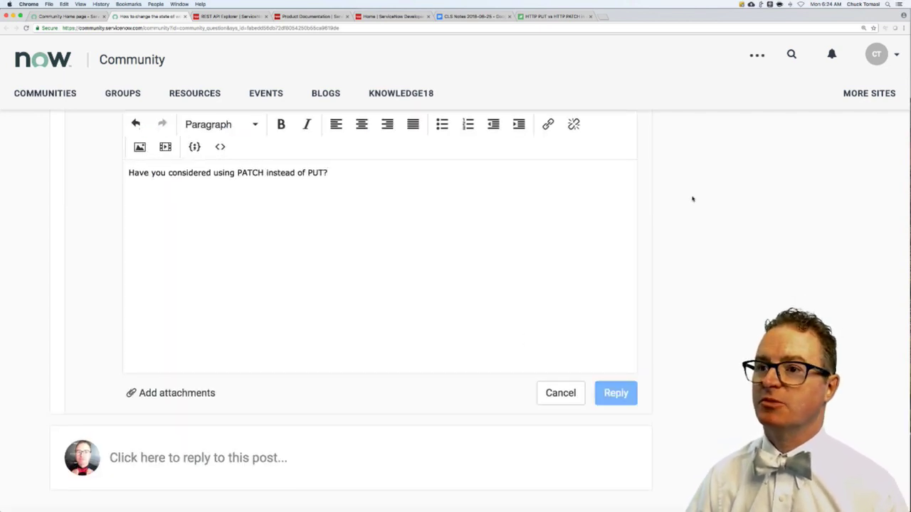
# - Close the answered question, return to the Community home page and filter the content list to unreplied questions
pyautogui.click(216, 16)
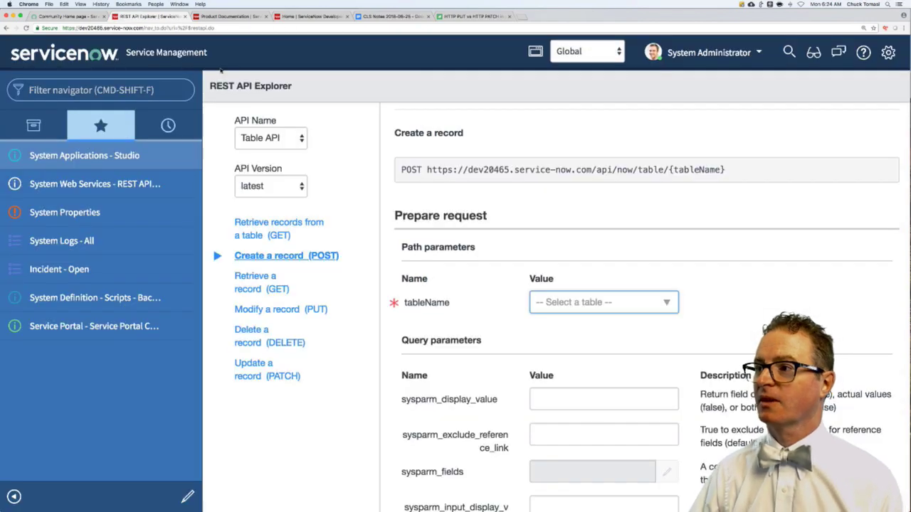
pyautogui.click(67, 16)
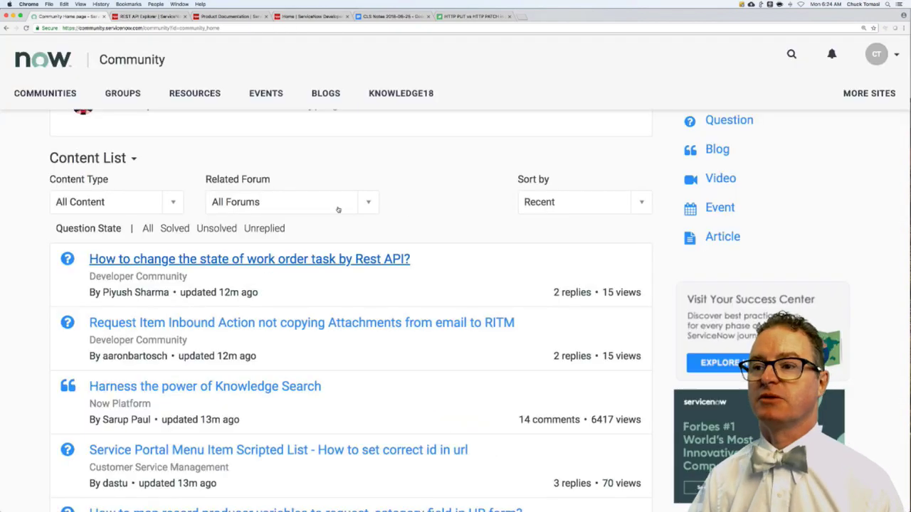
pyautogui.click(270, 231)
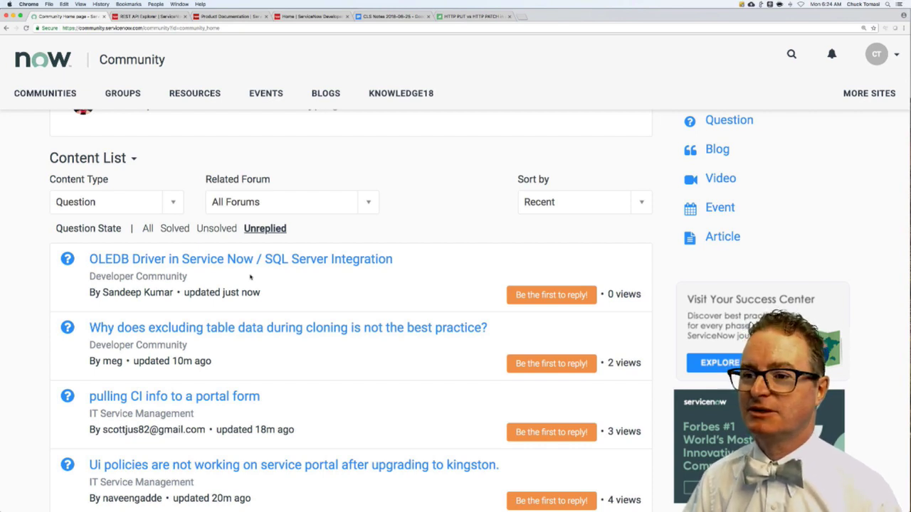
# - Open the question "OLEDB Driver in Service Now / SQL Server Integration" in a new browser tab and read it
pyautogui.scroll(-1, 249, 277)
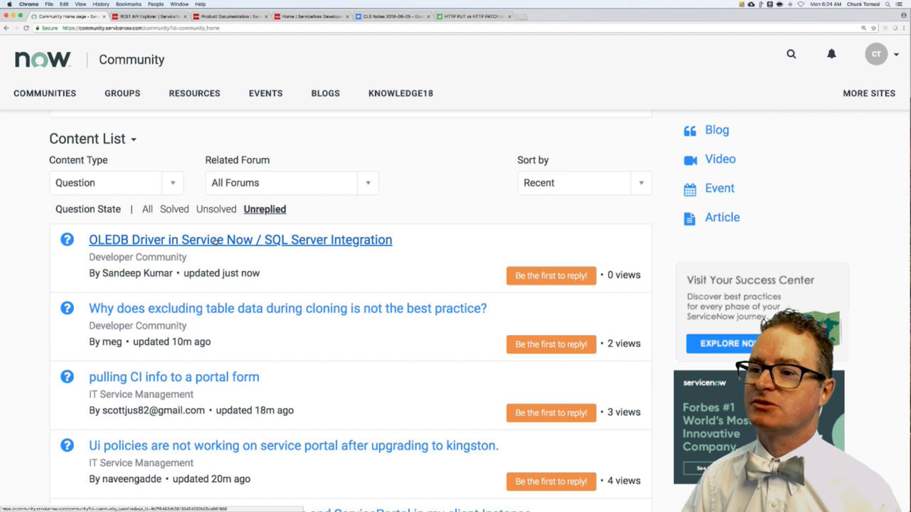
pyautogui.keyDown('super'); pyautogui.click(214, 241); pyautogui.keyUp('super')
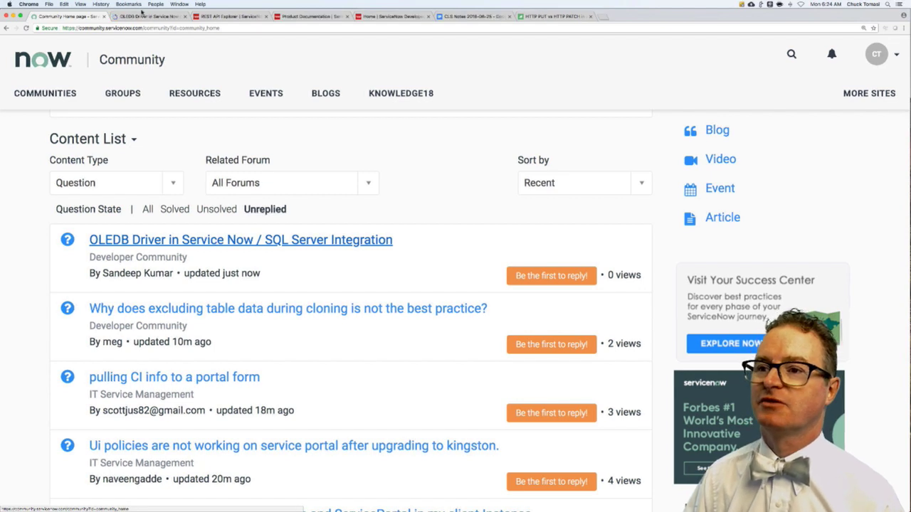
pyautogui.click(143, 15)
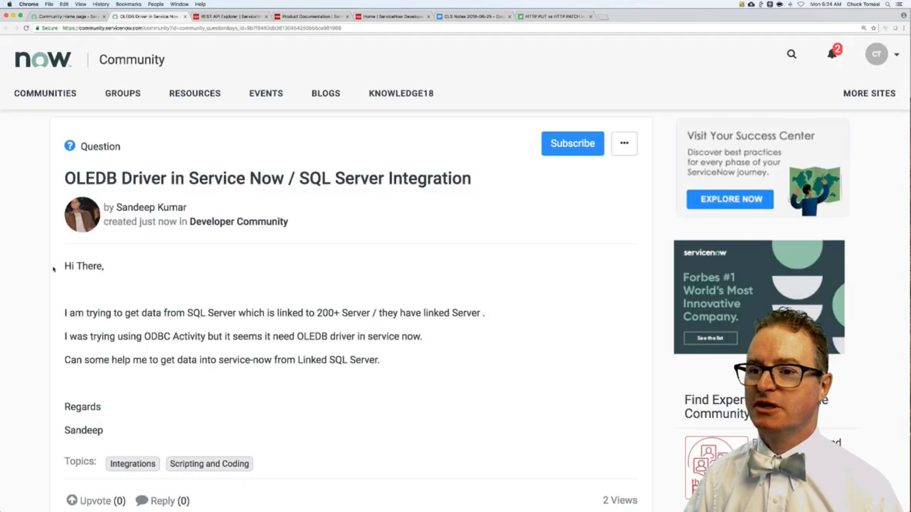
pyautogui.scroll(-1, 43, 291)
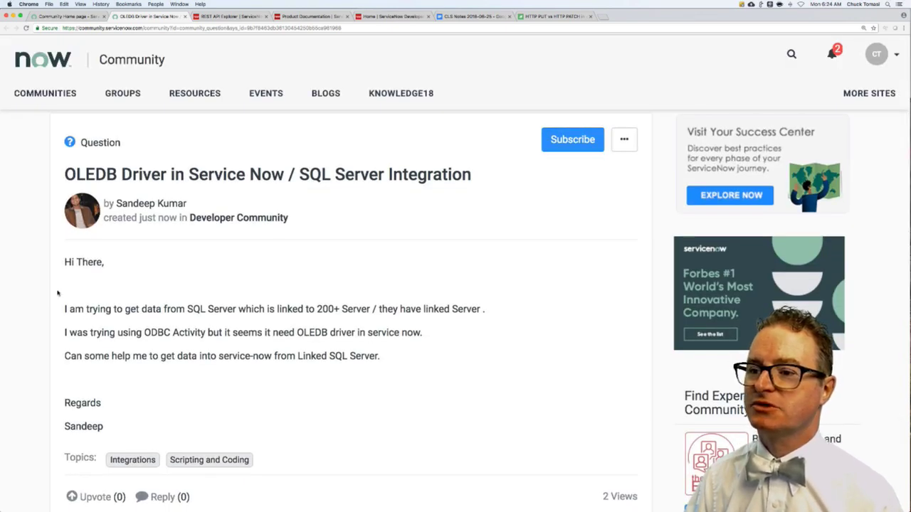
pyautogui.scroll(-1, 58, 292)
pyautogui.scroll(-1, 58, 293)
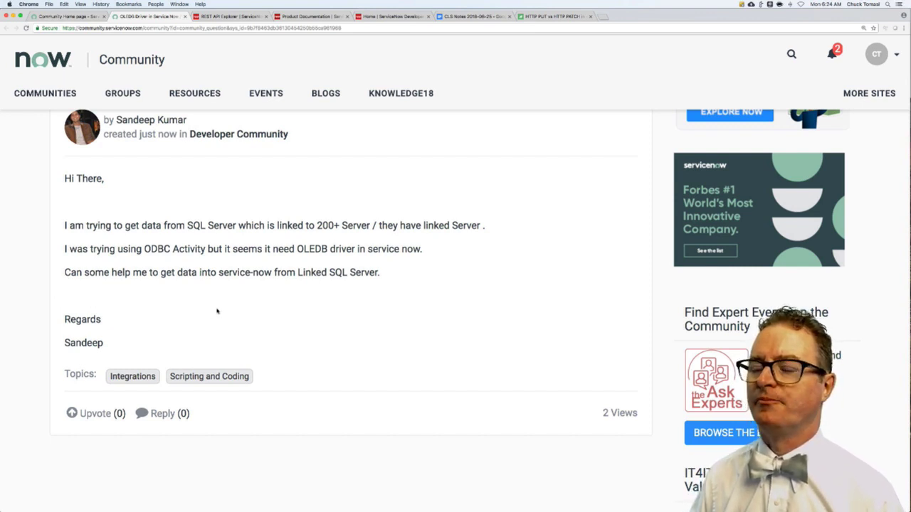
pyautogui.scroll(-1, 217, 311)
pyautogui.scroll(-3, 163, 315)
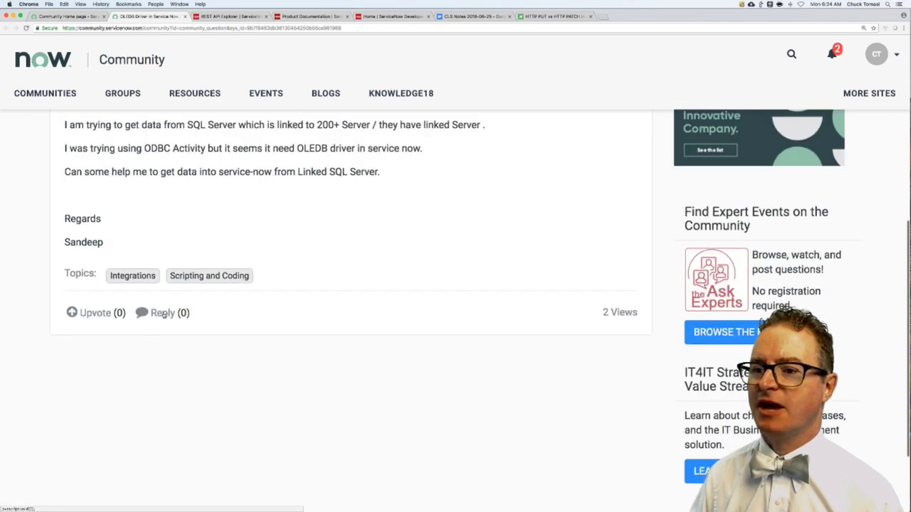
# - Start a reply to the question with "Are you getting any error messages? If so, can you share them?"
pyautogui.click(163, 314)
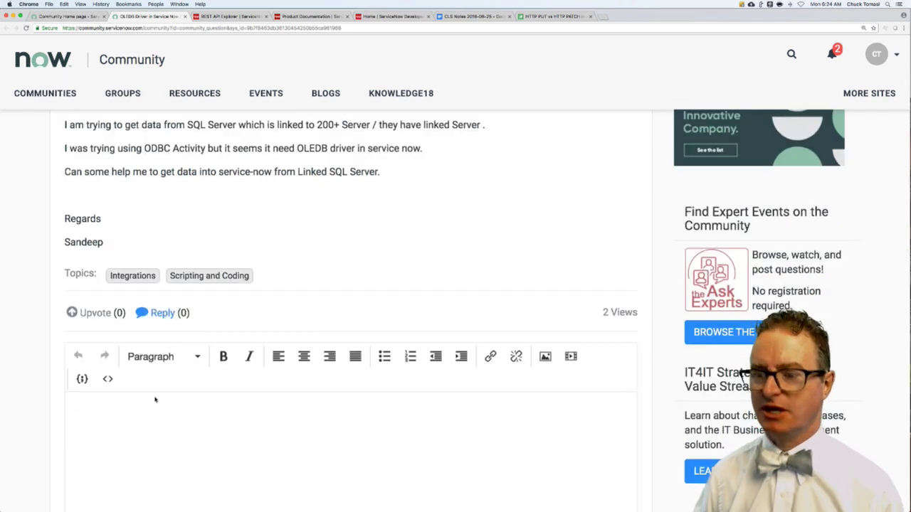
pyautogui.scroll(-3, 156, 399)
pyautogui.write('Are you ')
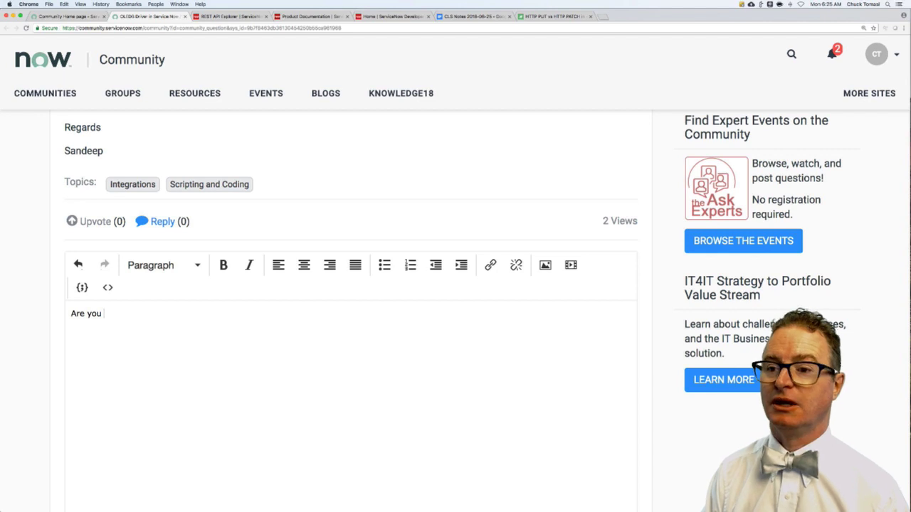
pyautogui.write('getting any er')
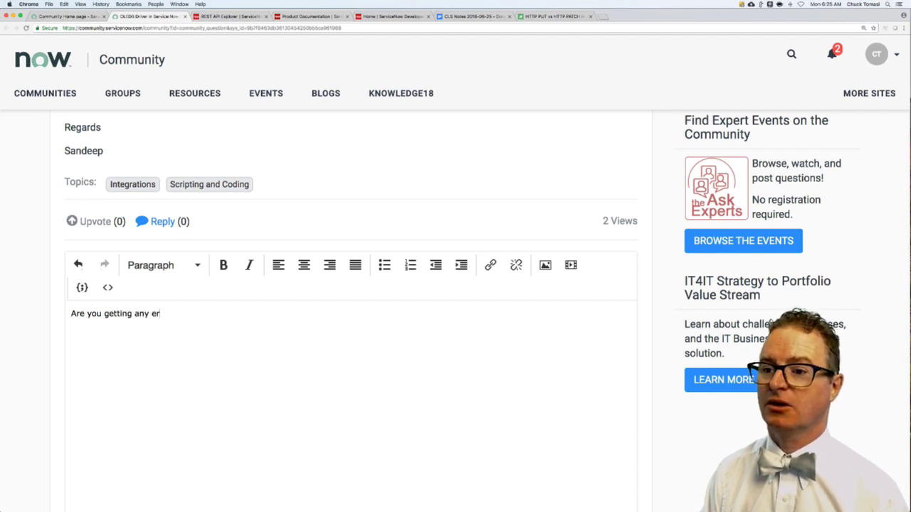
pyautogui.write('ror messageS')
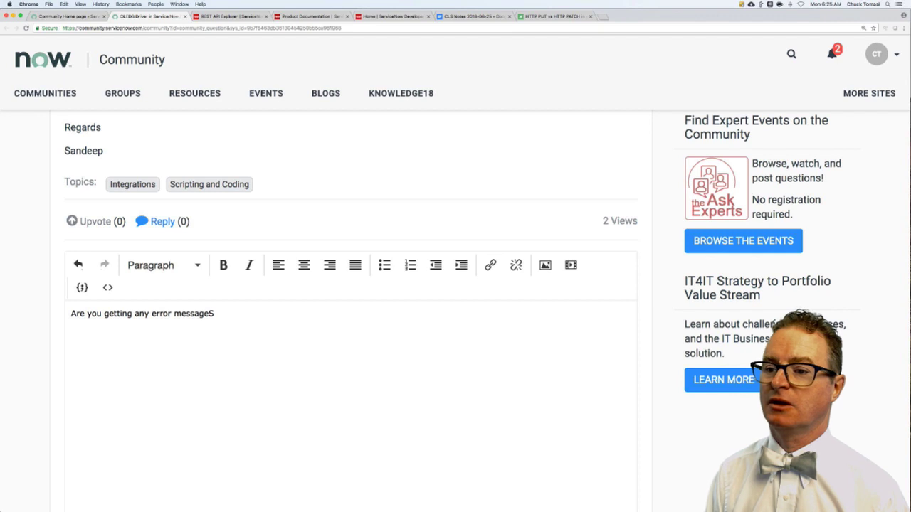
pyautogui.press('BackSpace')
pyautogui.write('s? ')
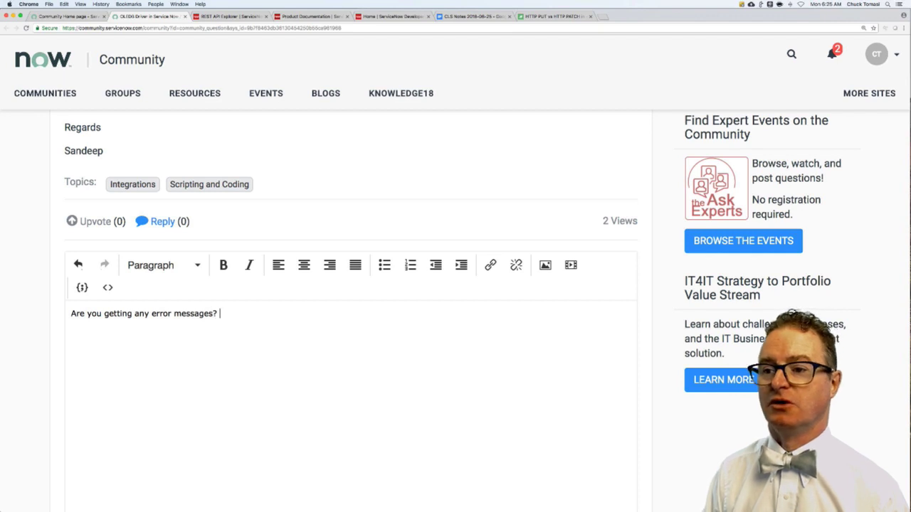
pyautogui.write('If so, can you share them?')
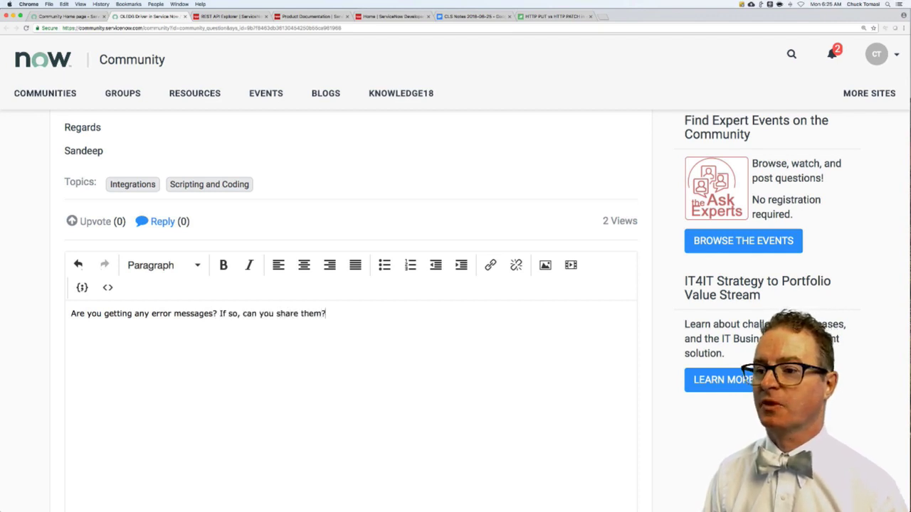
# - Add "Take look in the system logs or on the screen when you run the transform in the foreground." to the reply and post it
pyautogui.write(' Take l')
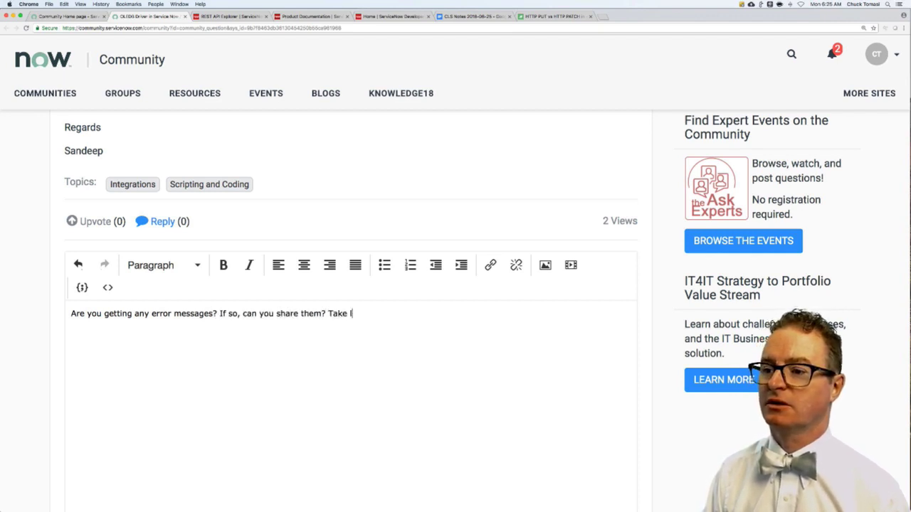
pyautogui.write('ok in')
pyautogui.press('BackSpace')
pyautogui.press('BackSpace')
pyautogui.press('BackSpace')
pyautogui.press('BackSpace')
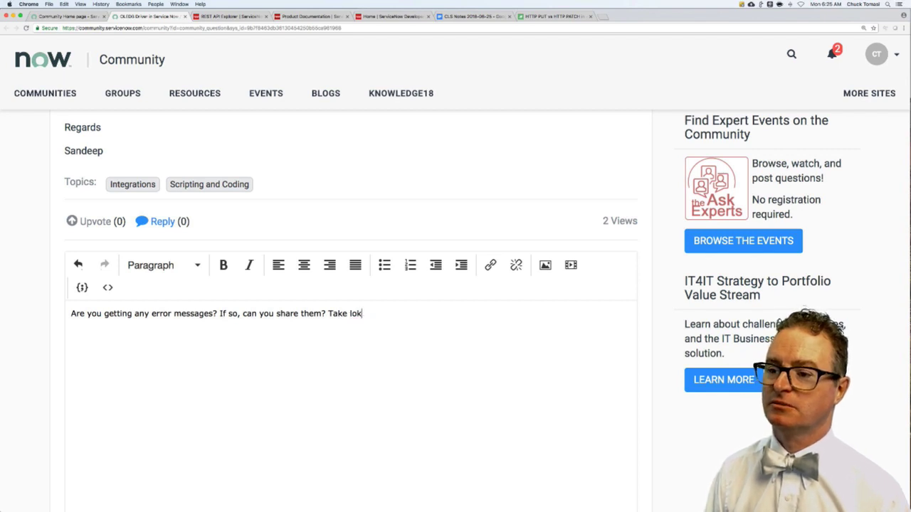
pyautogui.press('BackSpace')
pyautogui.write('okk')
pyautogui.press('BackSpace')
pyautogui.write('in the ')
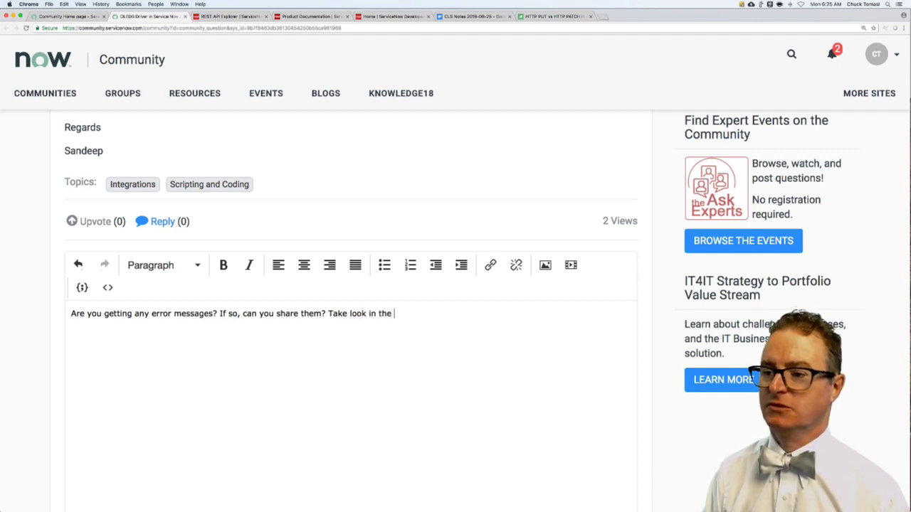
pyautogui.write('system logs or ')
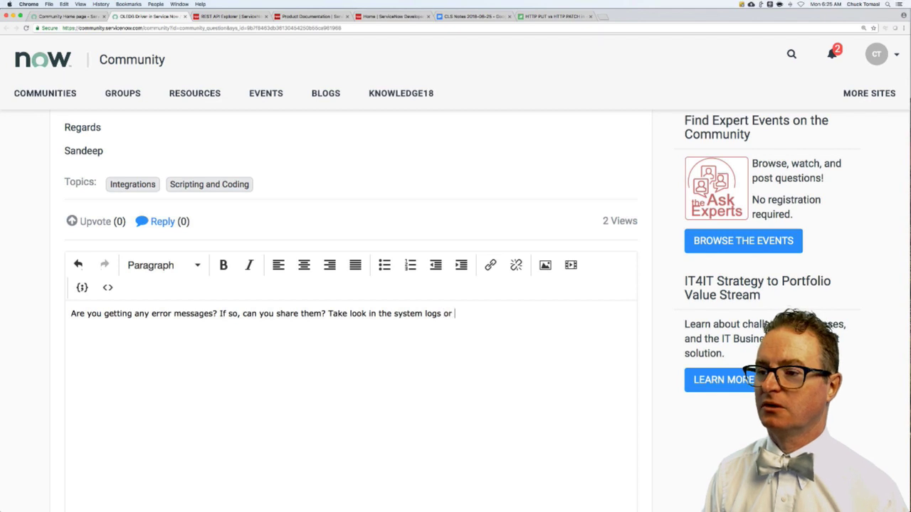
pyautogui.write('on the scr')
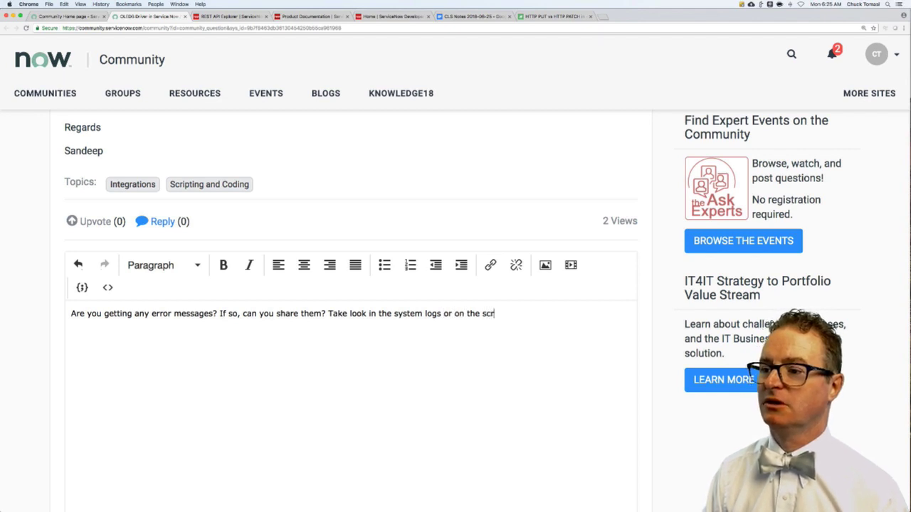
pyautogui.write('een when you r')
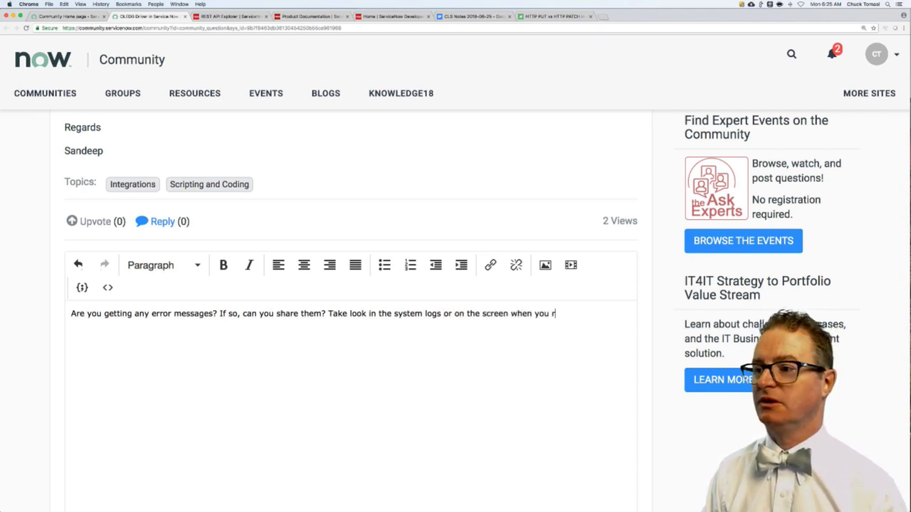
pyautogui.write('un the transform ')
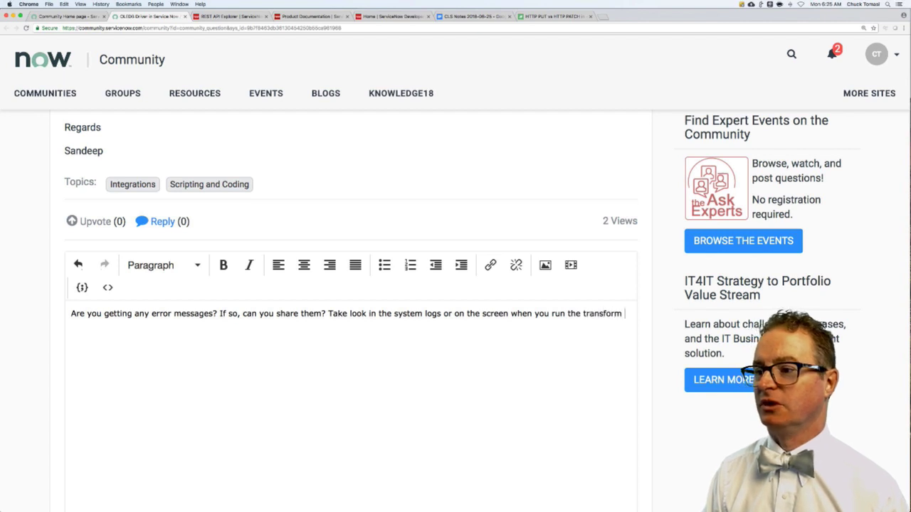
pyautogui.write('in the foreground.')
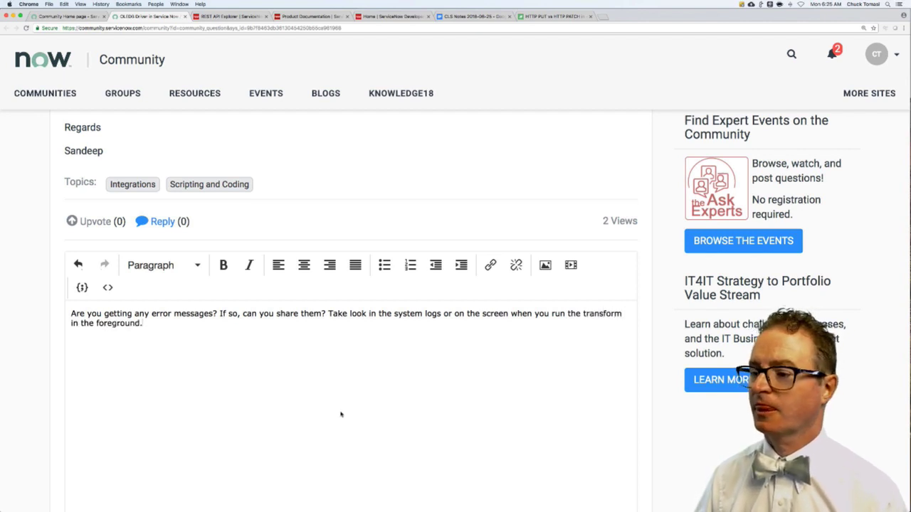
pyautogui.scroll(-5, 341, 415)
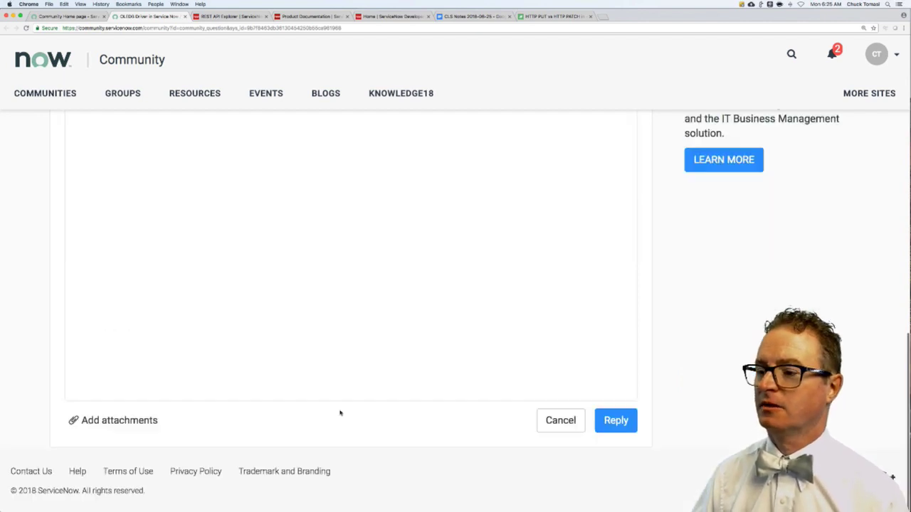
pyautogui.click(610, 419)
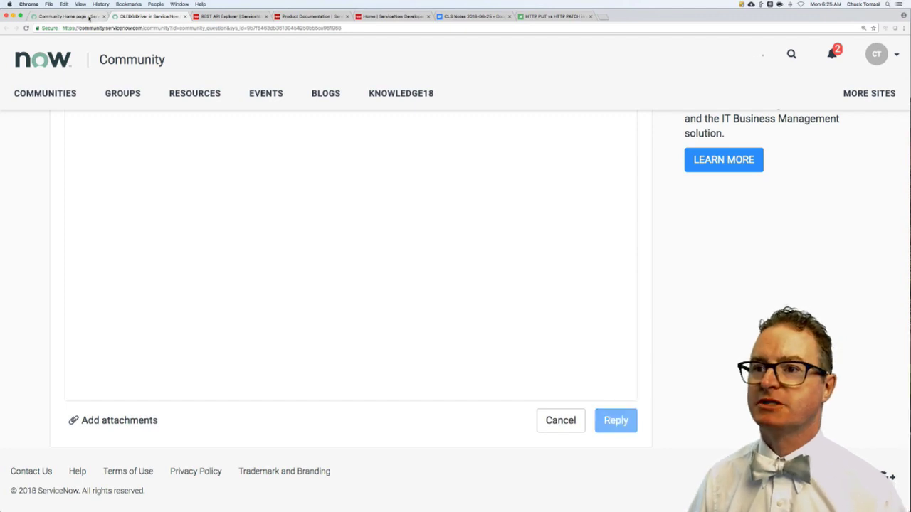
# - Open the unreplied question "Why does excluding table data during cloning is not the best practice?" in a new browser tab, read it and start a reply
pyautogui.click(89, 16)
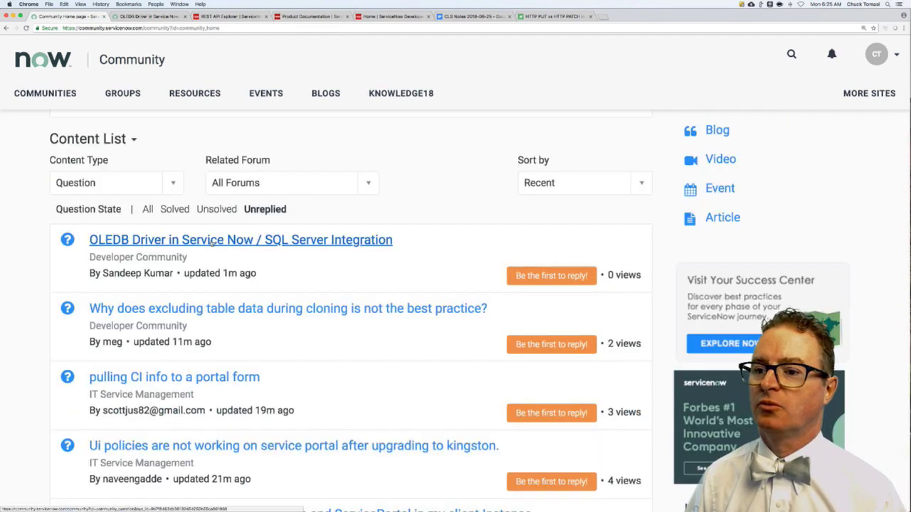
pyautogui.scroll(-1, 211, 243)
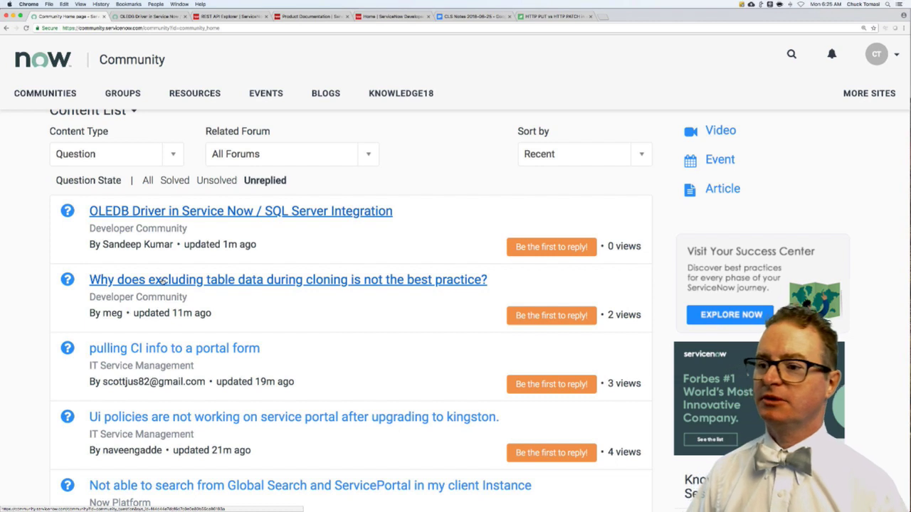
pyautogui.keyDown('super'); pyautogui.click(311, 283); pyautogui.keyUp('super')
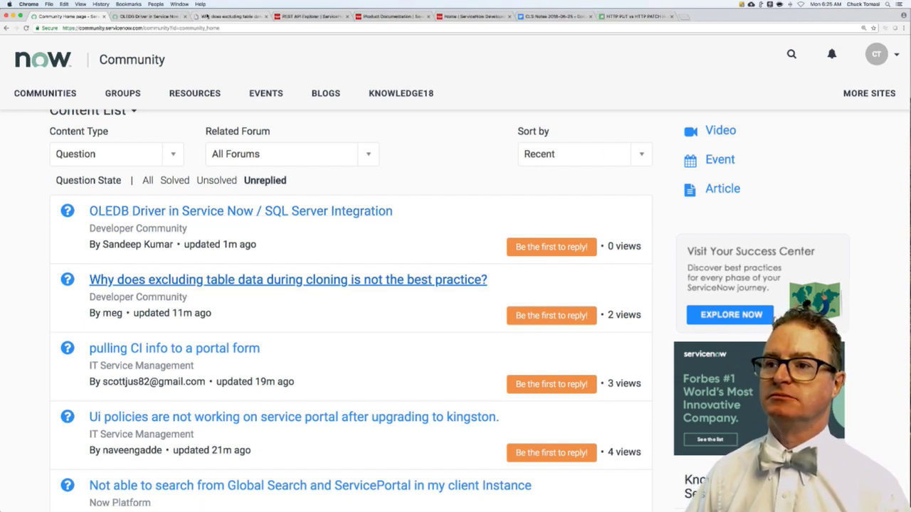
pyautogui.click(218, 18)
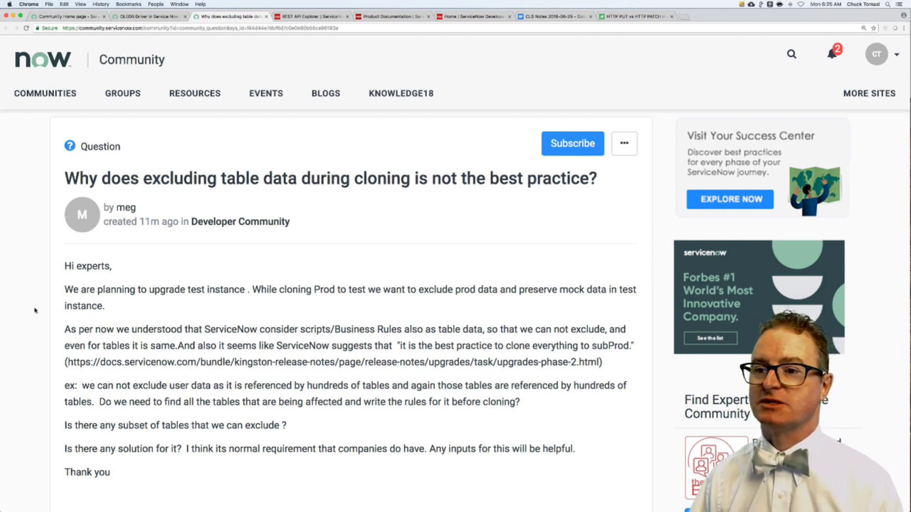
pyautogui.scroll(-3, 34, 310)
pyautogui.scroll(1, 34, 310)
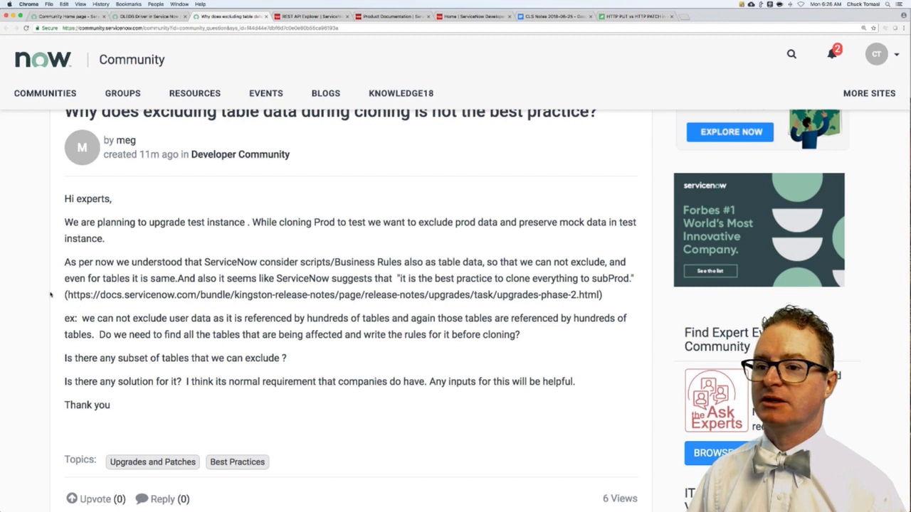
pyautogui.scroll(-1, 40, 287)
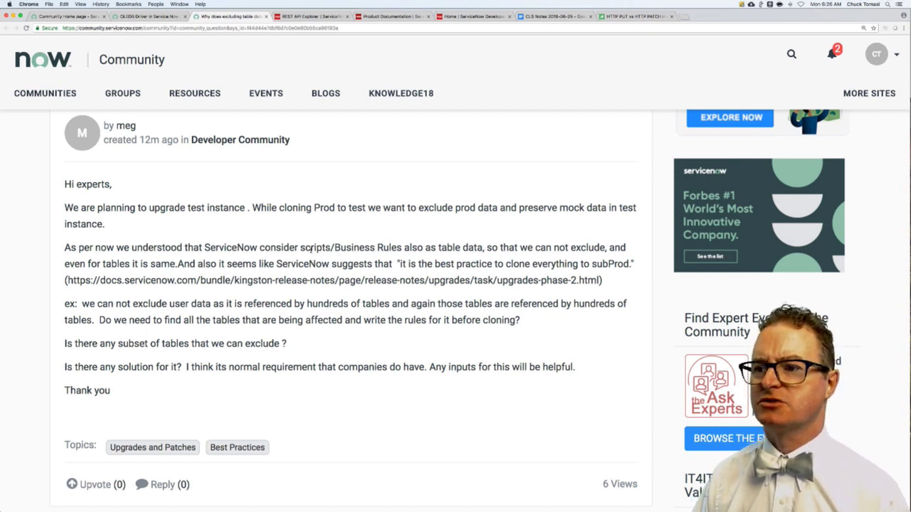
pyautogui.moveTo(300, 247); pyautogui.dragTo(485, 248)
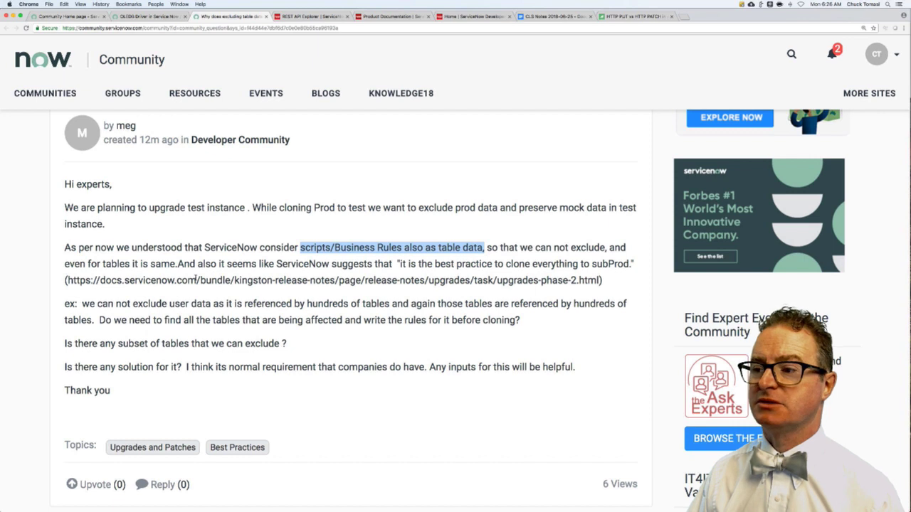
pyautogui.scroll(-2, 196, 279)
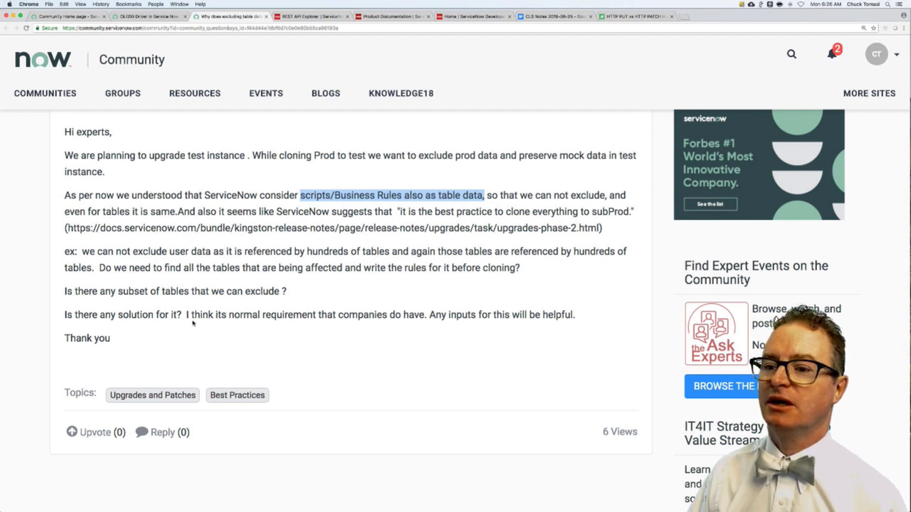
pyautogui.scroll(-1, 192, 323)
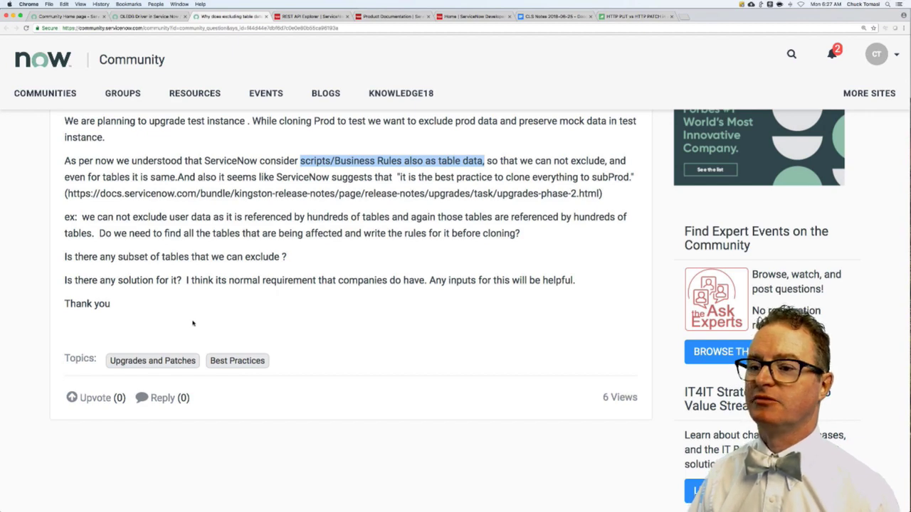
pyautogui.scroll(-1, 192, 323)
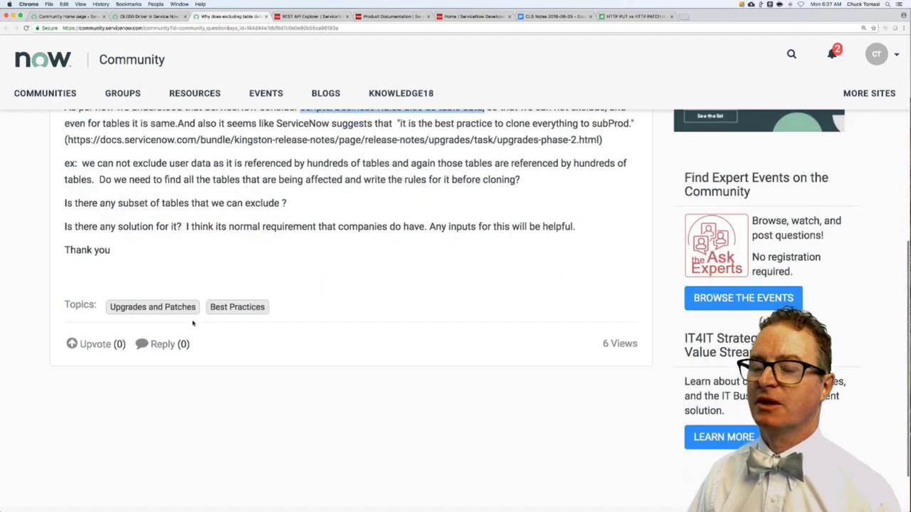
pyautogui.click(162, 344)
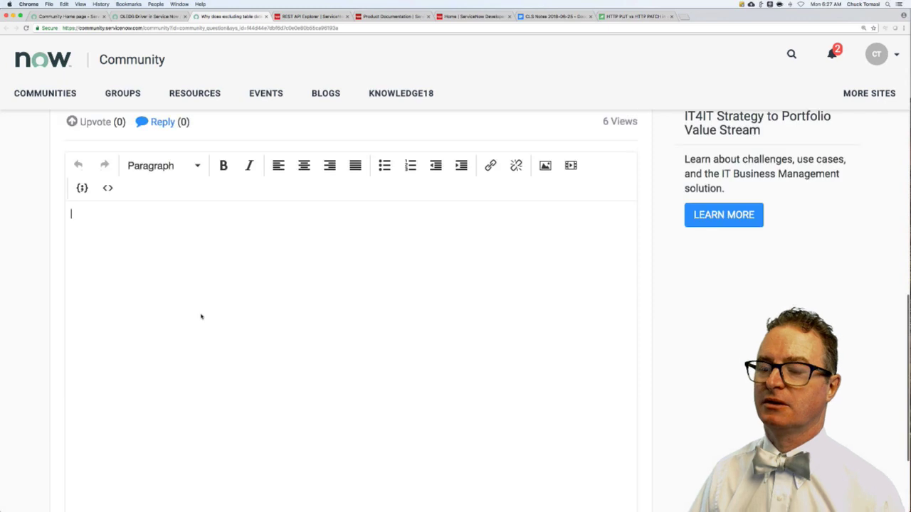
pyautogui.write('Do you want o')
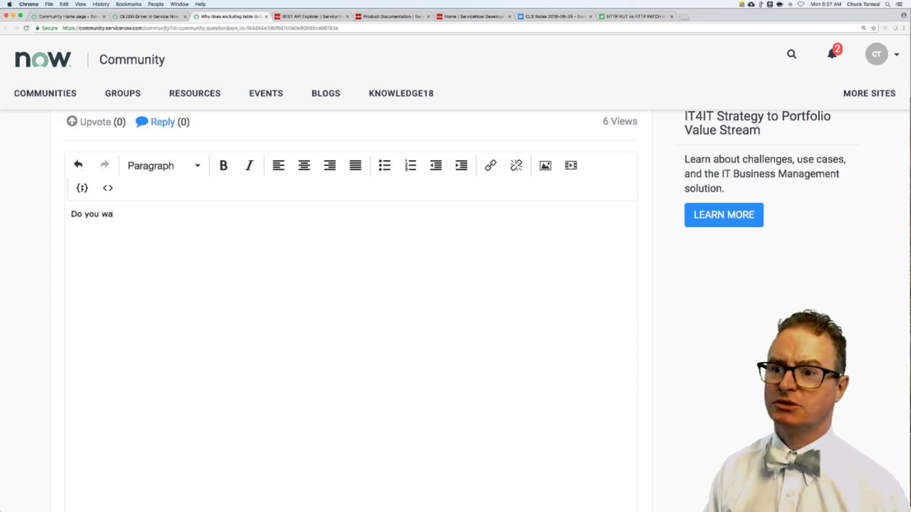
pyautogui.press('BackSpace')
pyautogui.press('BackSpace')
pyautogui.write('to exclude')
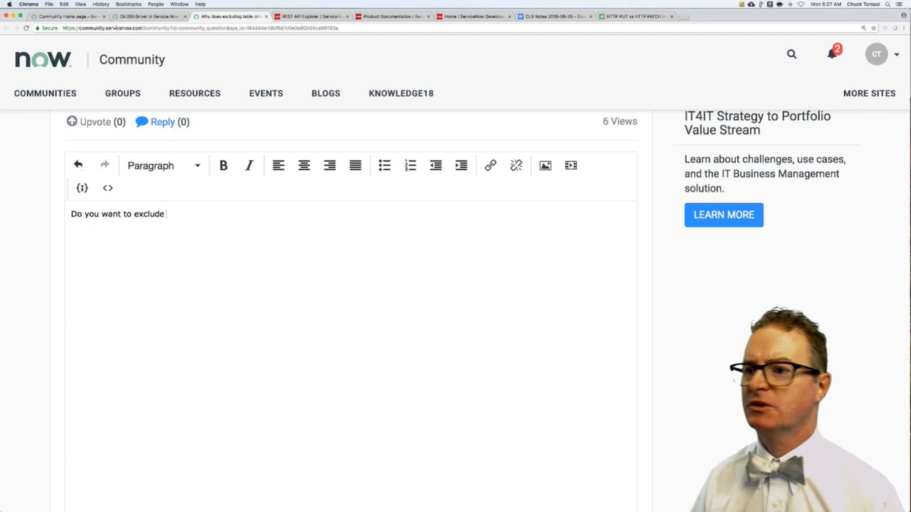
pyautogui.scroll(5, 223, 322)
pyautogui.scroll(2, 224, 322)
pyautogui.scroll(-5, 224, 322)
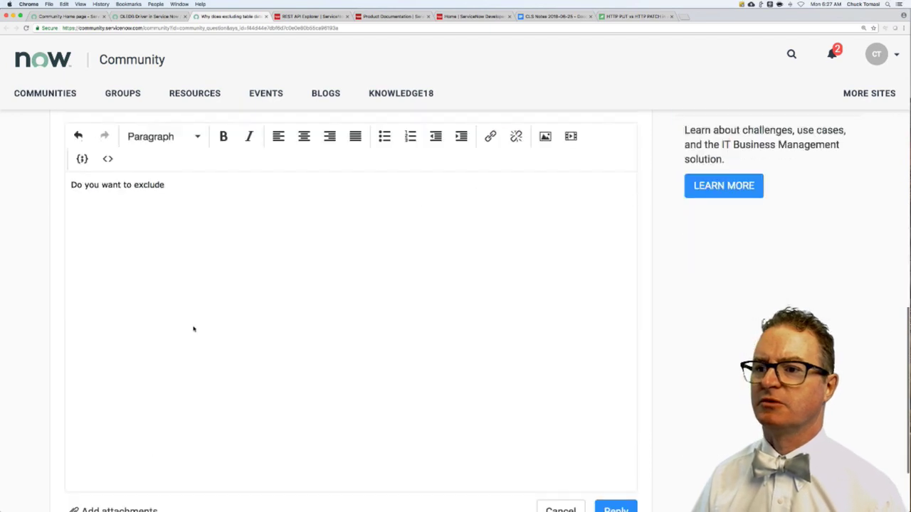
# - Replace the whole reply draft with "Can you be more specific about the tables you want to exclude? If you"
pyautogui.press('super+a')
pyautogui.write('Can you be')
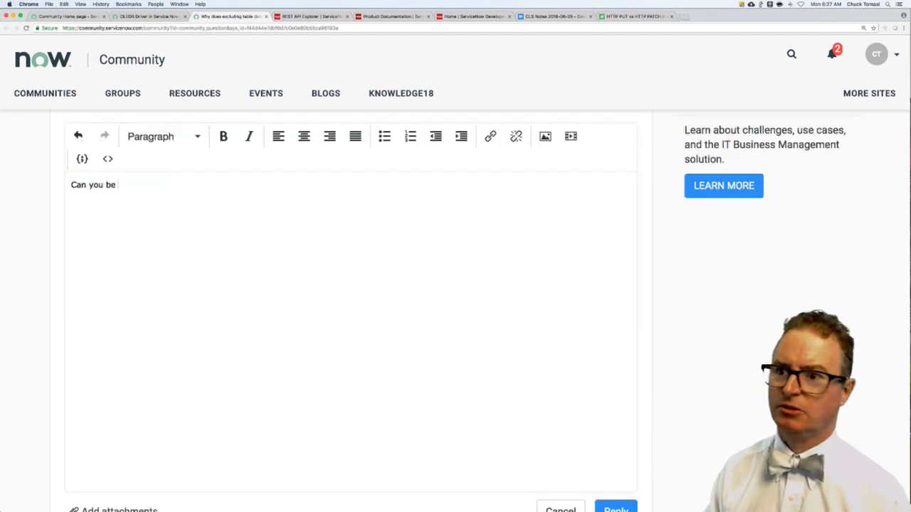
pyautogui.write(' more specific a')
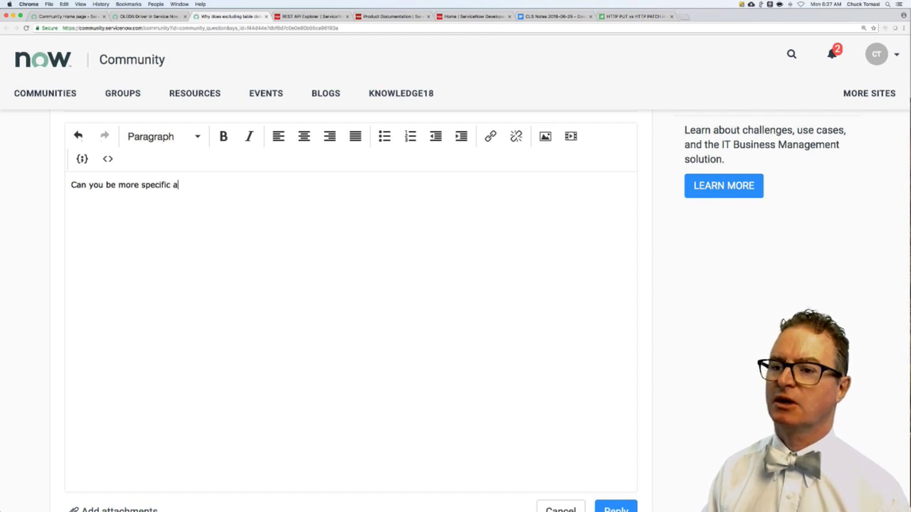
pyautogui.write('bout the data y')
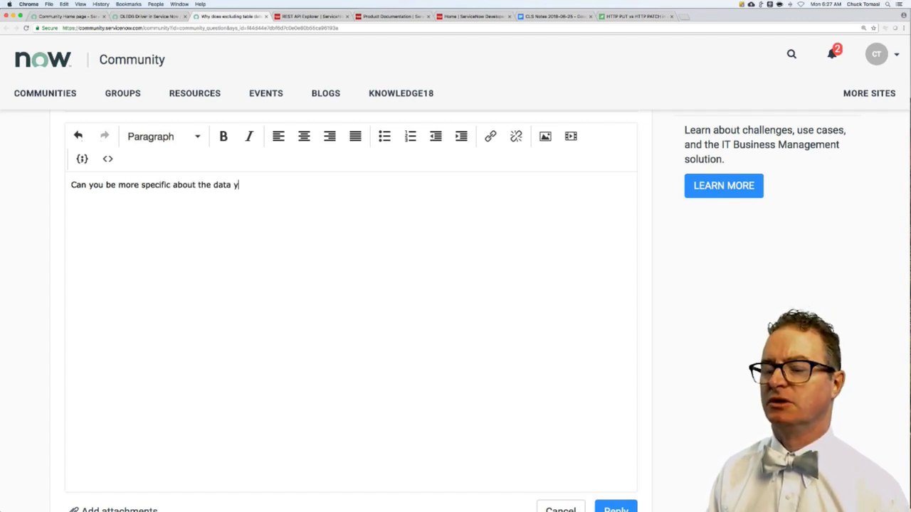
pyautogui.write('ou')
pyautogui.press('BackSpace')
pyautogui.press('BackSpace')
pyautogui.press('BackSpace')
pyautogui.press('BackSpace')
pyautogui.press('BackSpace')
pyautogui.press('BackSpace')
pyautogui.press('BackSpace')
pyautogui.press('BackSpace')
pyautogui.press('BackSpace')
pyautogui.write('t')
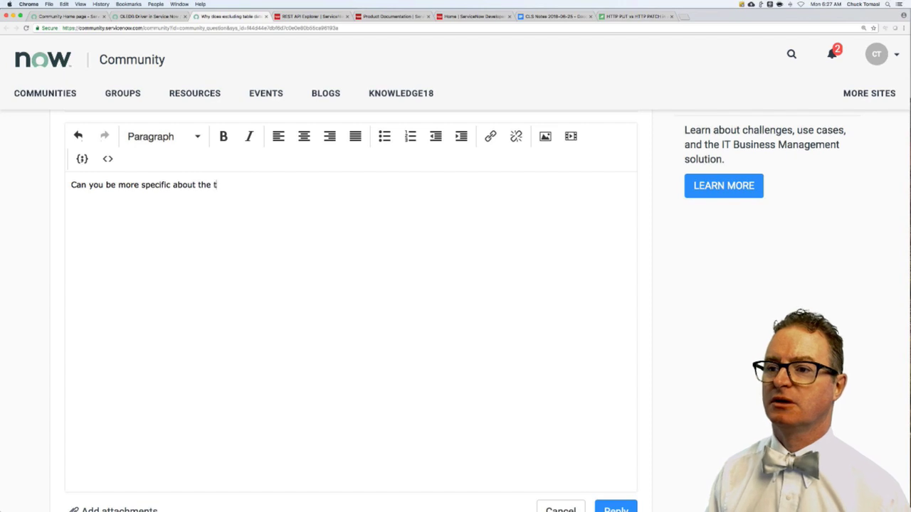
pyautogui.write('ables')
pyautogui.press('BackSpace')
pyautogui.press('BackSpace')
pyautogui.press('BackSpace')
pyautogui.press('BackSpace')
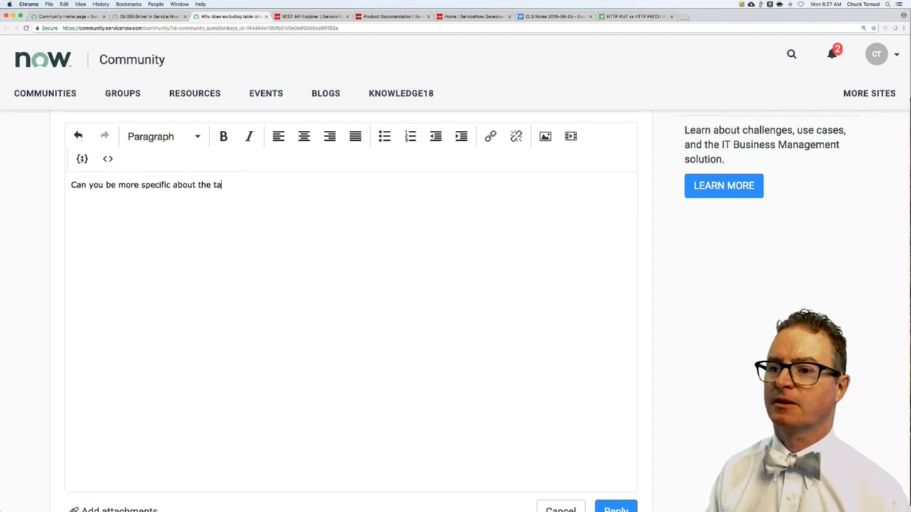
pyautogui.write('bles you w')
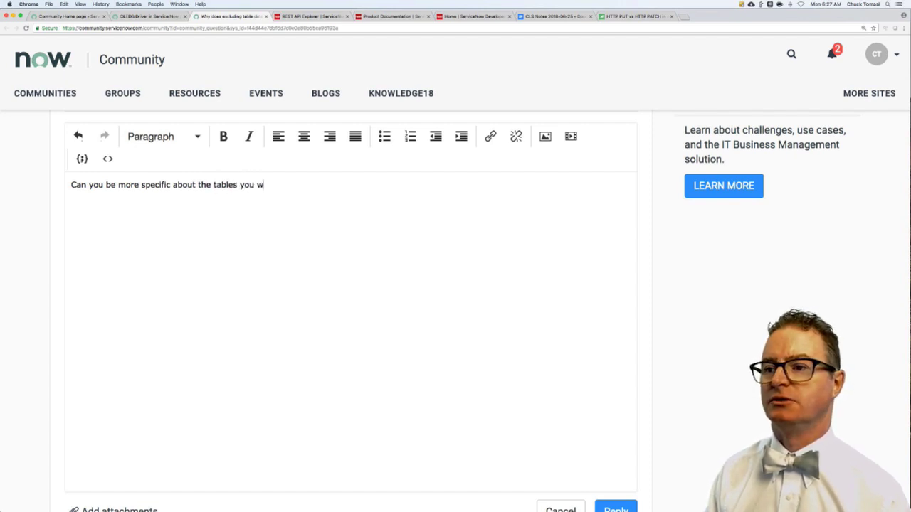
pyautogui.write('ant to exclude? If you ')
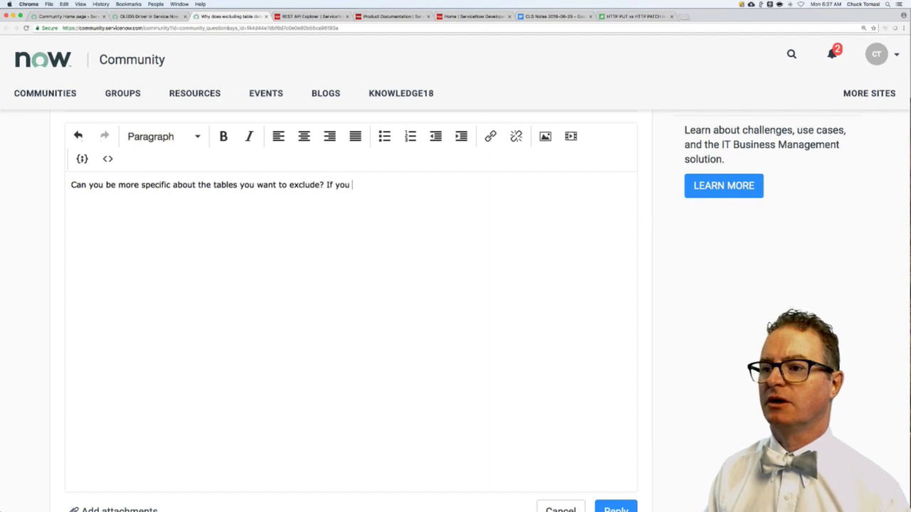
# - Complete the second sentence of the reply with "are excluding tasks, users, cmdb, etc. then what's the point of cloning?"
pyautogui.write('are exc')
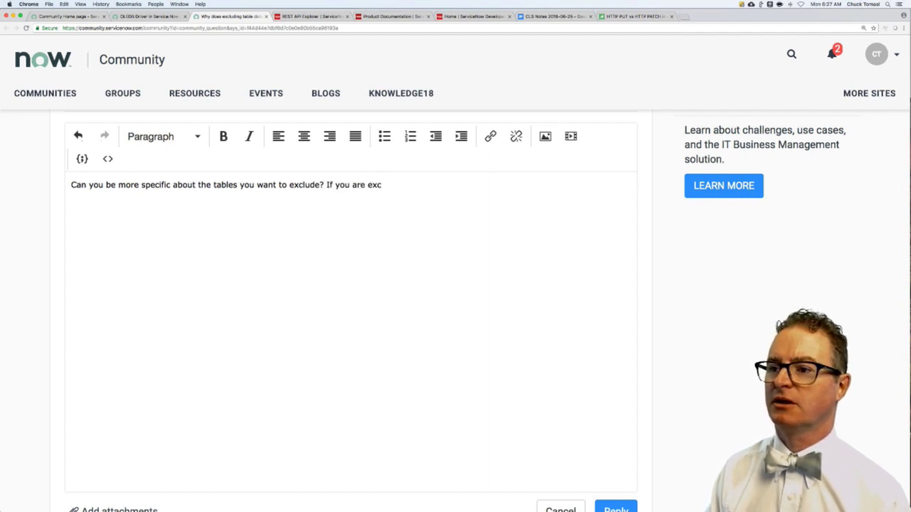
pyautogui.write('luding tasks, u')
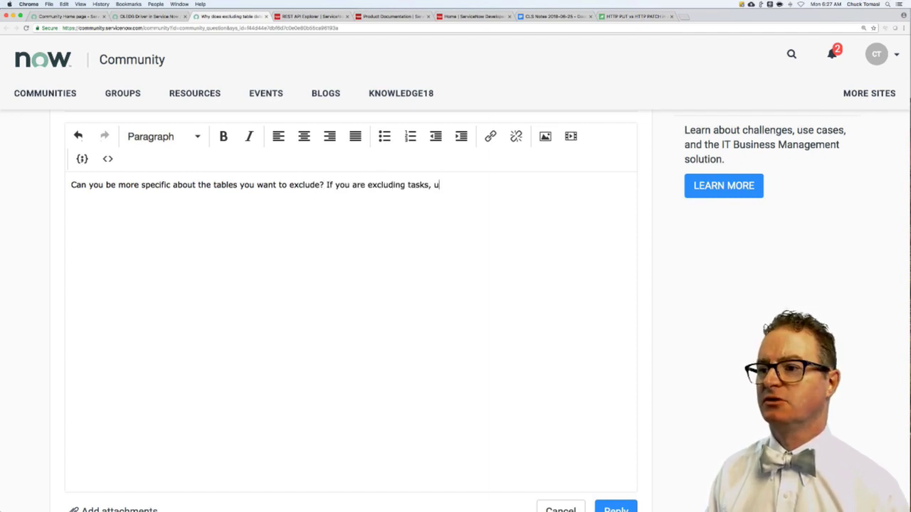
pyautogui.write('sers, cmdb, etc. ')
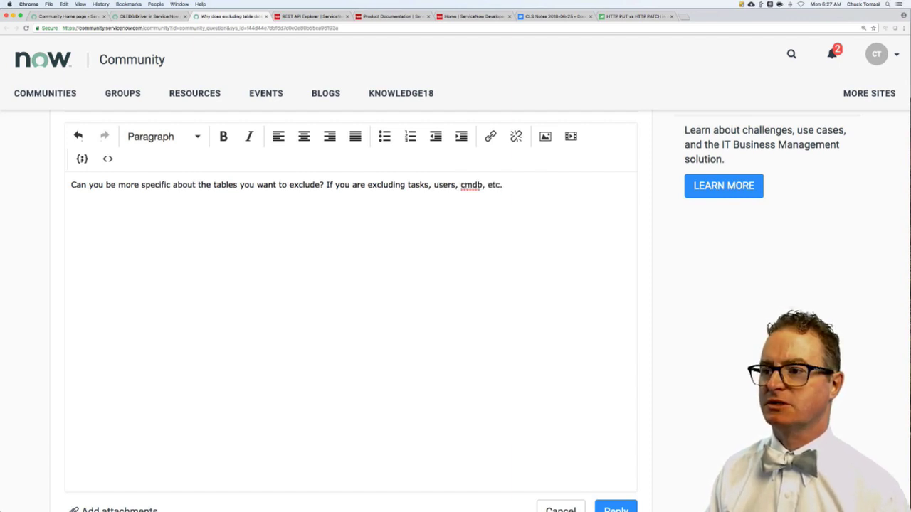
pyautogui.write("then what's the point of")
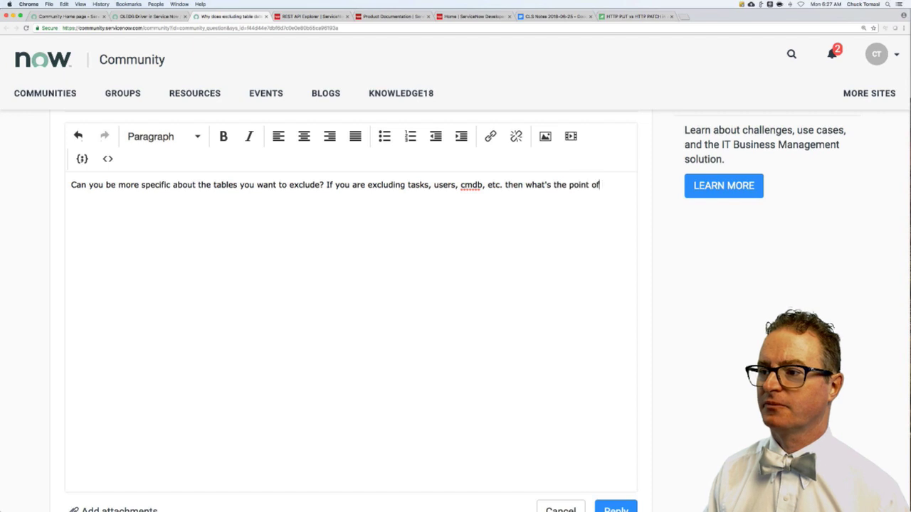
pyautogui.write(' cloning? TH emo')
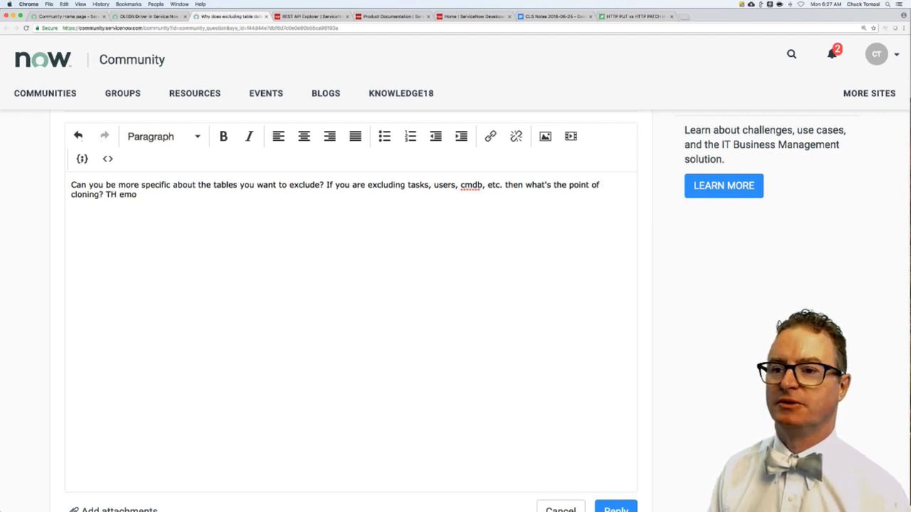
pyautogui.press('BackSpace')
pyautogui.press('BackSpace')
pyautogui.press('BackSpace')
pyautogui.press('BackSpace')
pyautogui.press('BackSpace')
pyautogui.press('BackSpace')
pyautogui.press('BackSpace')
# - Add a second paragraph reading "The reason most organizations clone is to "refresh" that data from prod to sub prod instances."
pyautogui.press('Return')
pyautogui.write('The reason ')
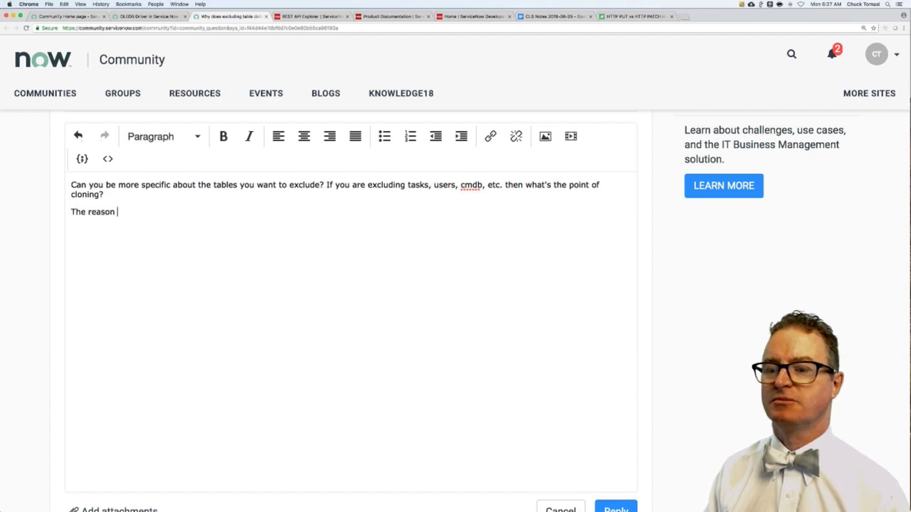
pyautogui.write('most o')
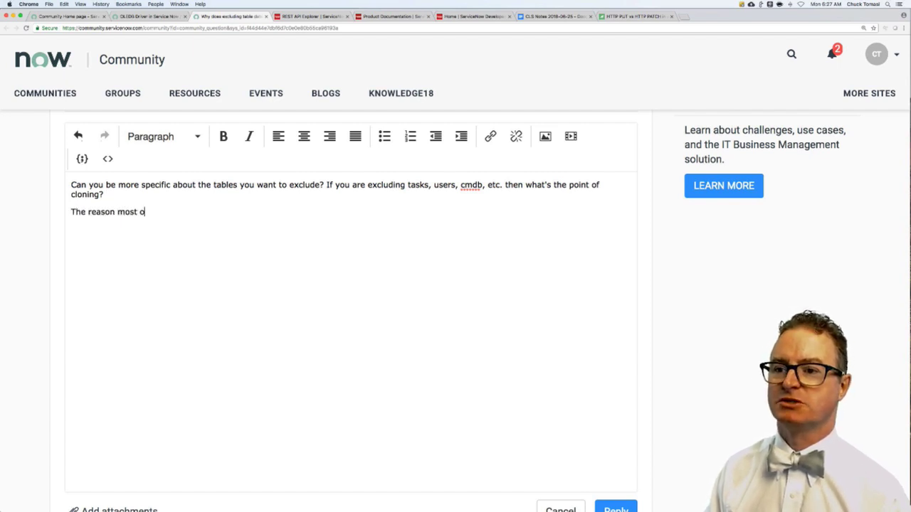
pyautogui.write('rganizations clo')
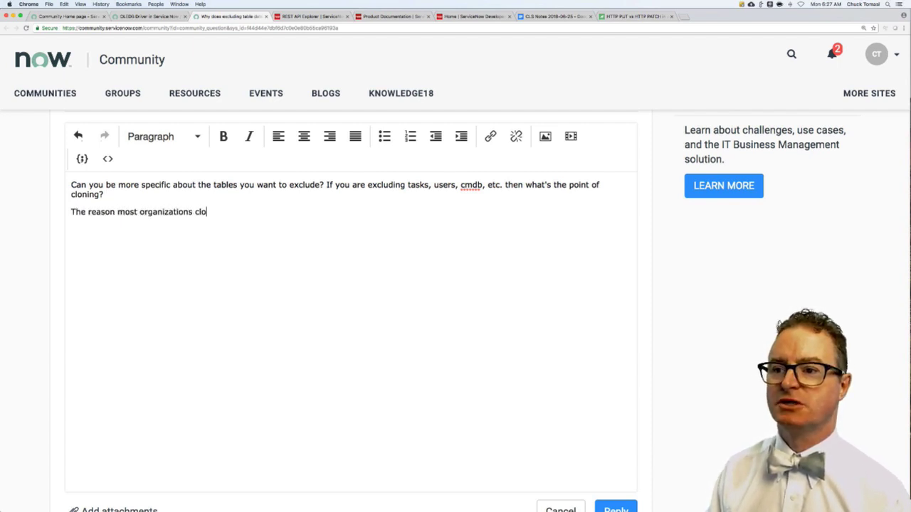
pyautogui.write('ne is to ')
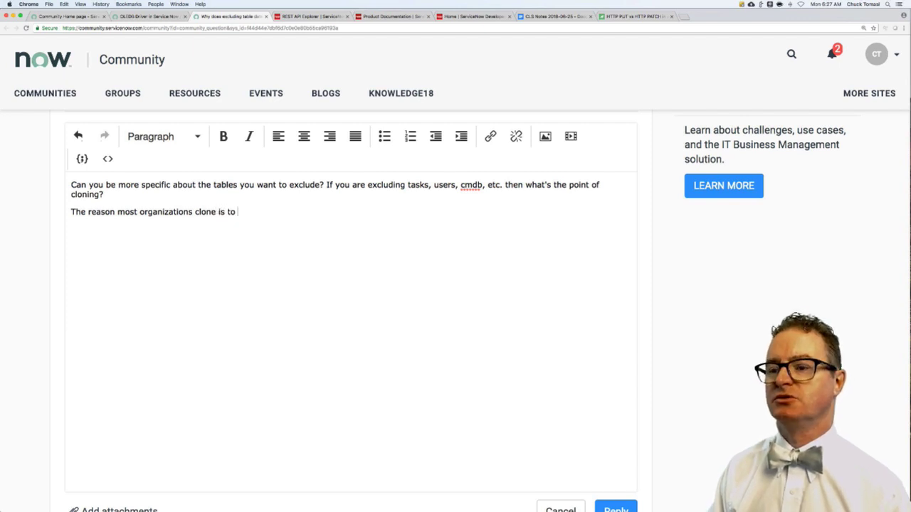
pyautogui.write('"fresh')
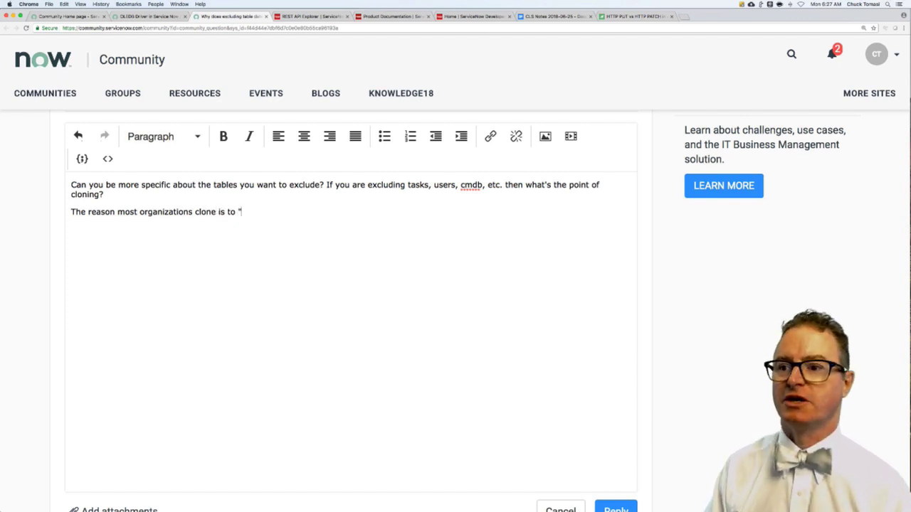
pyautogui.press('BackSpace')
pyautogui.press('BackSpace')
pyautogui.press('BackSpace')
pyautogui.press('BackSpace')
pyautogui.press('BackSpace')
pyautogui.write('refre')
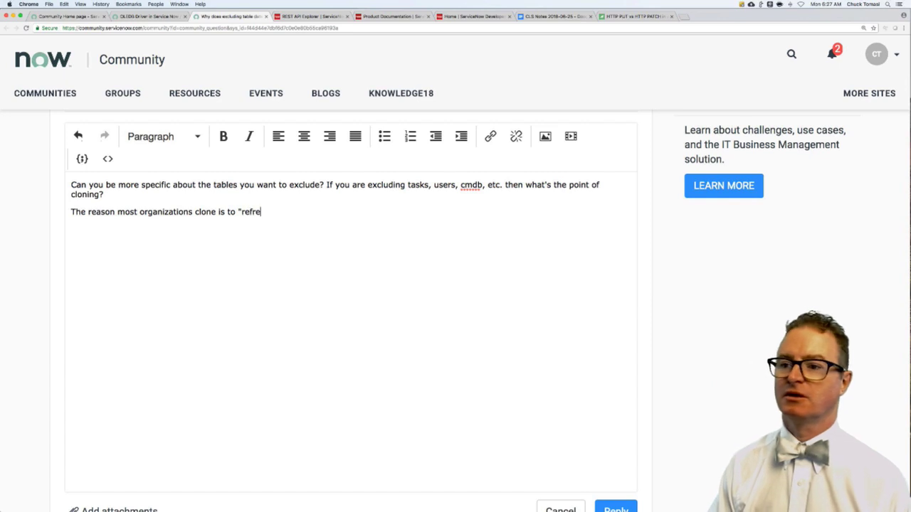
pyautogui.write('she')
pyautogui.press('BackSpace')
pyautogui.press('BackSpace')
pyautogui.press('BackSpace')
pyautogui.write('sh" that ')
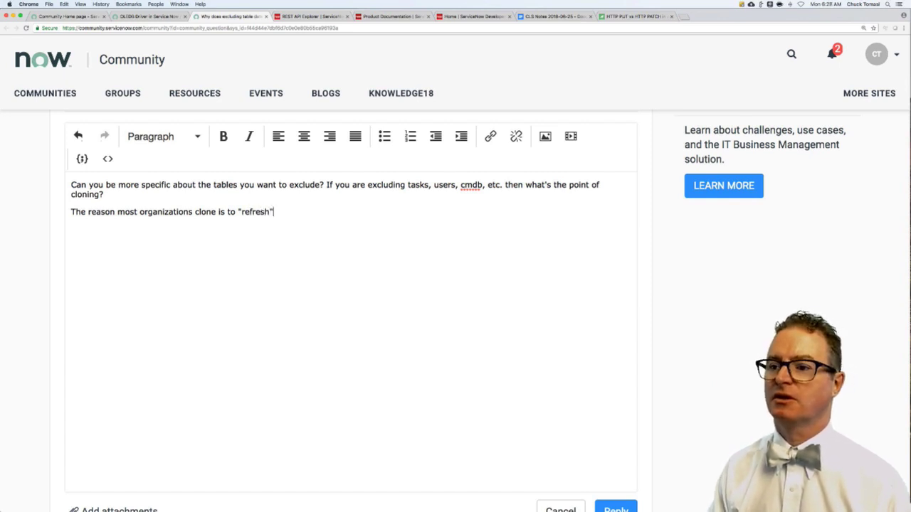
pyautogui.write('data from prod to pr')
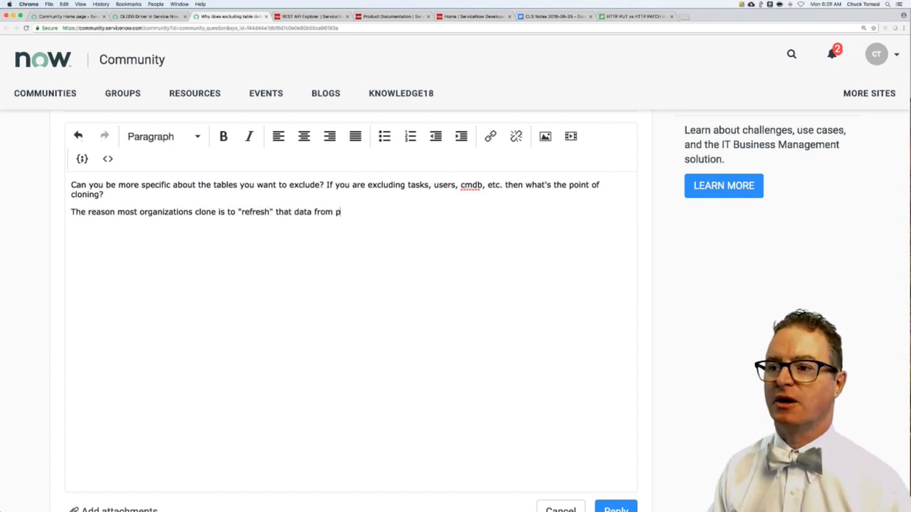
pyautogui.press('BackSpace')
pyautogui.press('BackSpace')
pyautogui.write('sub')
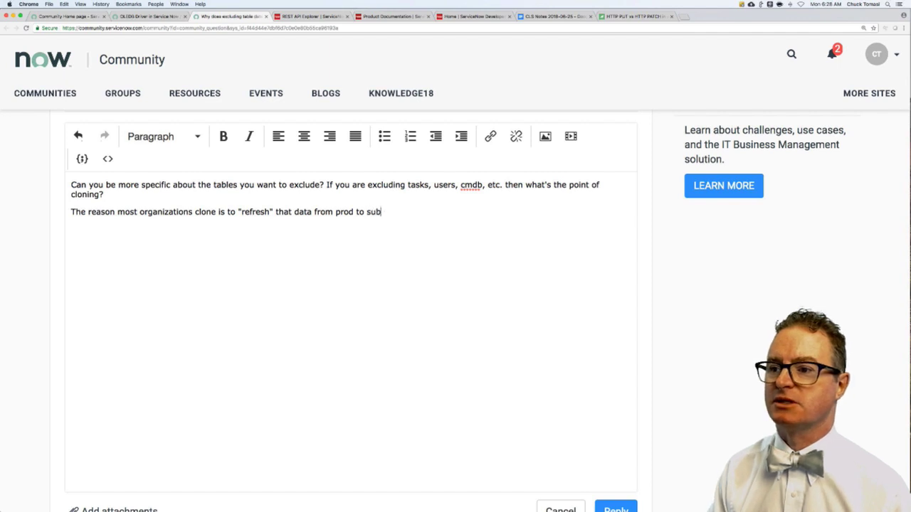
pyautogui.write(' prod instances.')
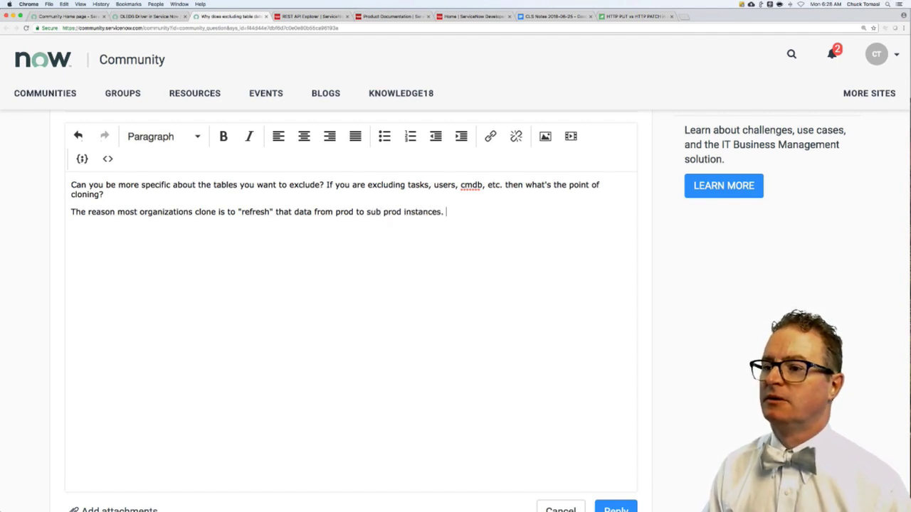
# - Continue the paragraph with "Changes like business rules, form layouts, etc. are done in dev and flow "up" while"
pyautogui.write(' Changes')
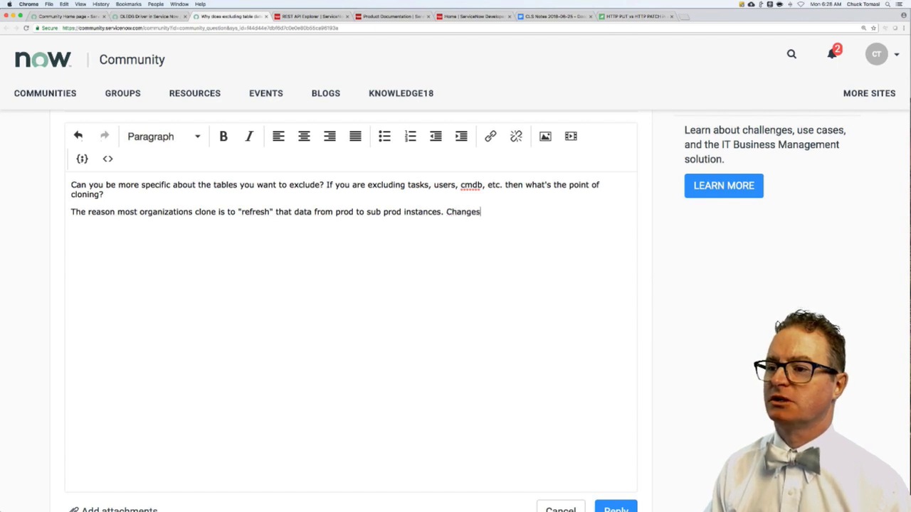
pyautogui.write(' like burisn')
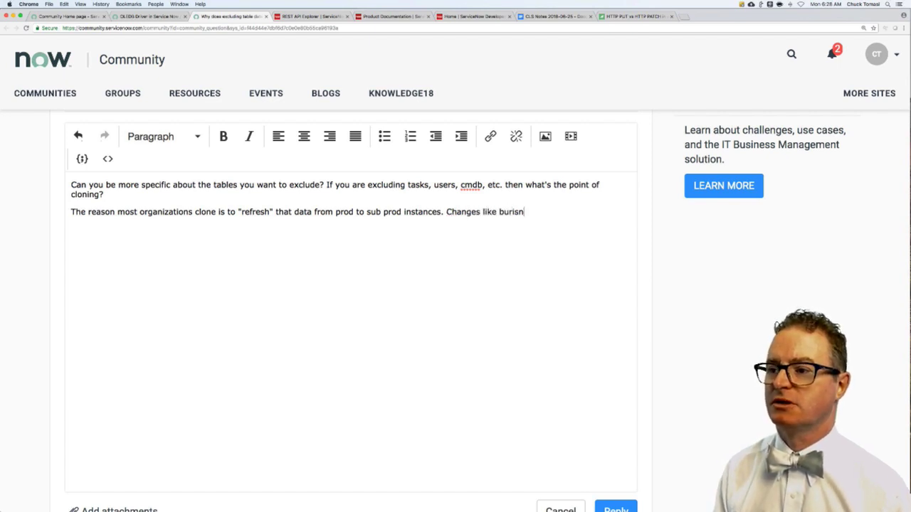
pyautogui.press('BackSpace')
pyautogui.press('BackSpace')
pyautogui.press('BackSpace')
pyautogui.press('BackSpace')
pyautogui.write('sin')
pyautogui.write('ess ru')
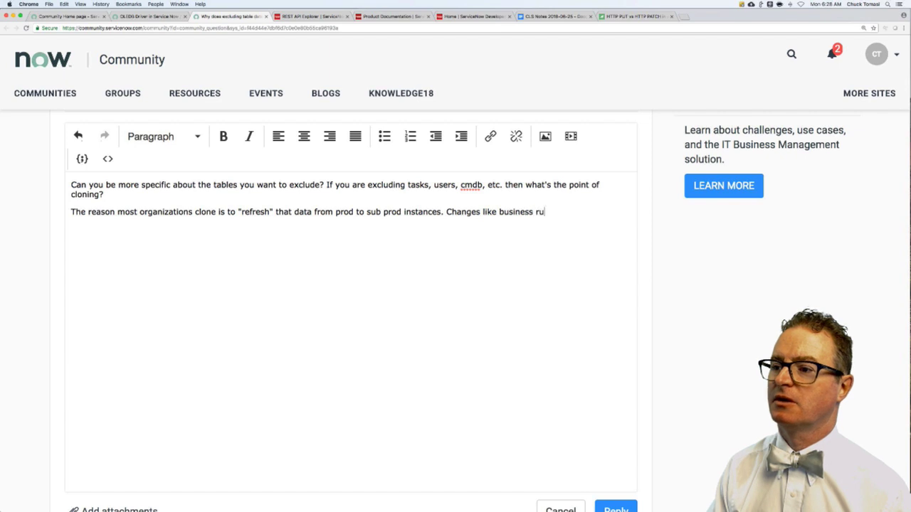
pyautogui.write('les, form la')
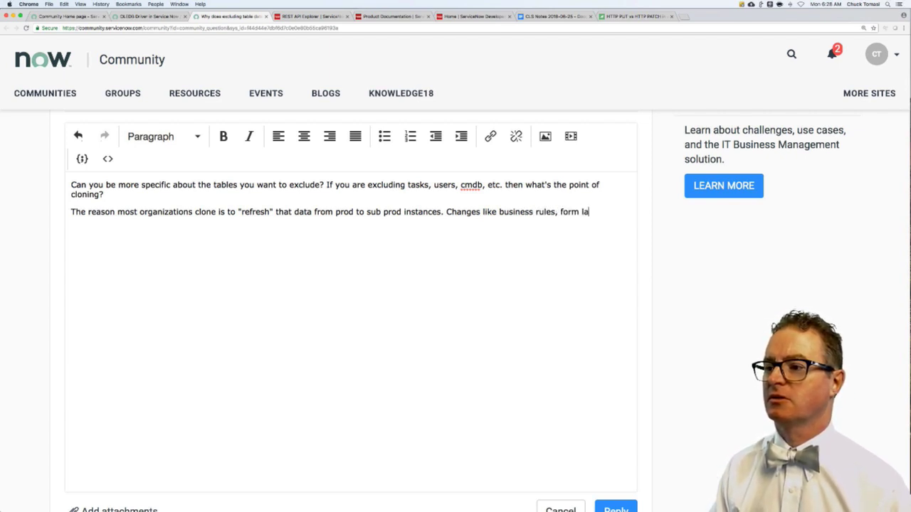
pyautogui.write('youts, etc. are done in de')
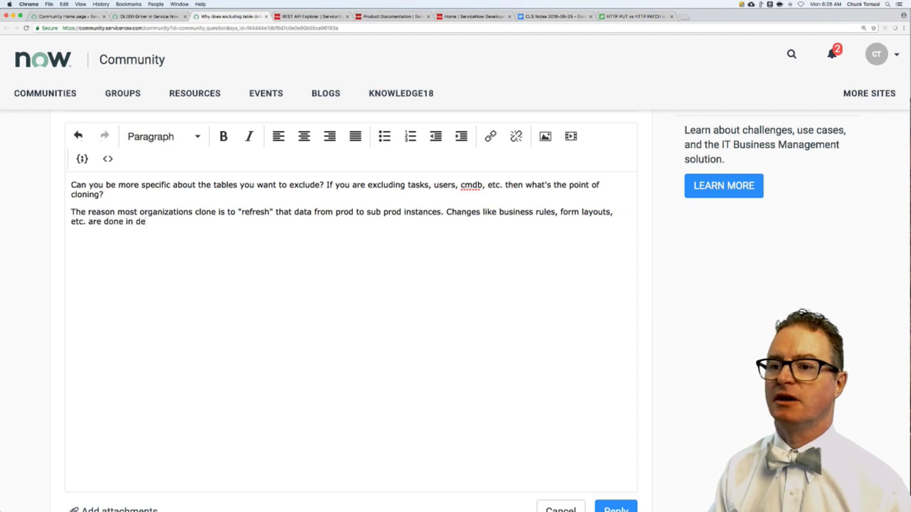
pyautogui.write('v and flow "up" while')
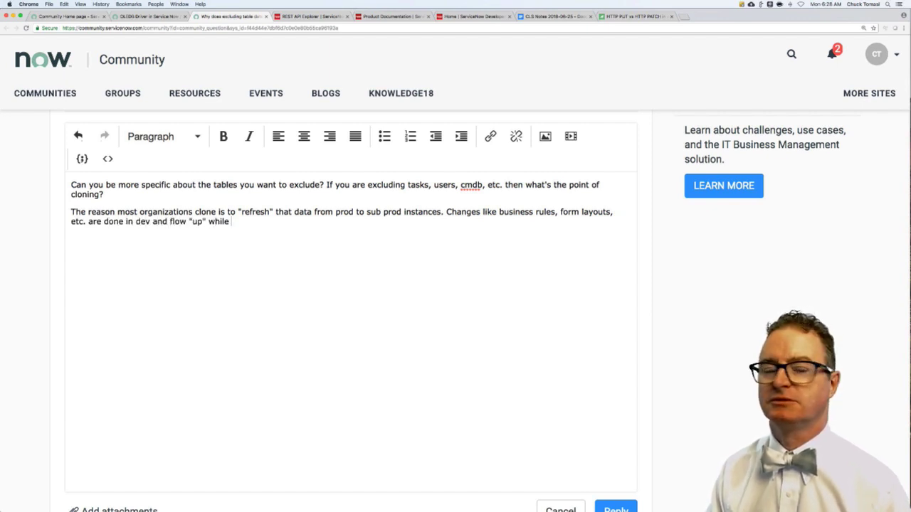
# - Finish the sentence with "transactional data like incidents, problems, CIs, etc. are captured in prod and cloned "down"." and post the reply
pyautogui.write(' transactional data')
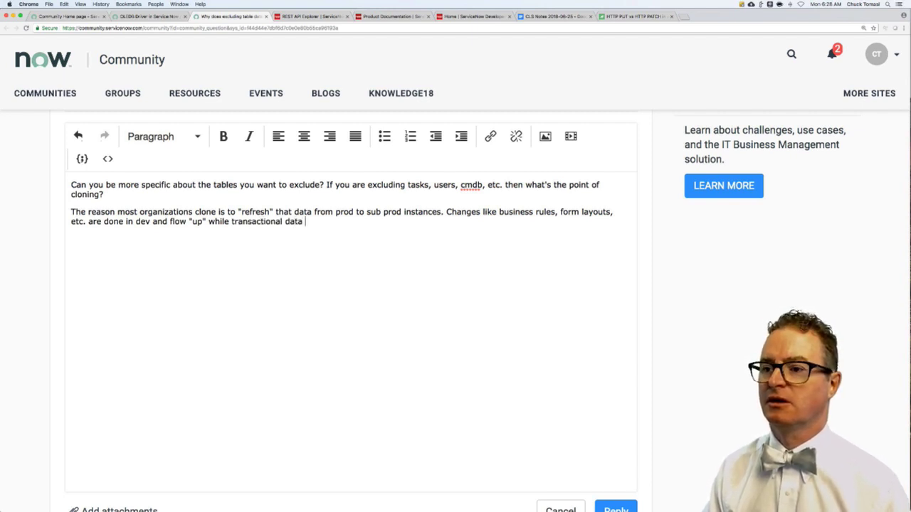
pyautogui.write(' like incidents,')
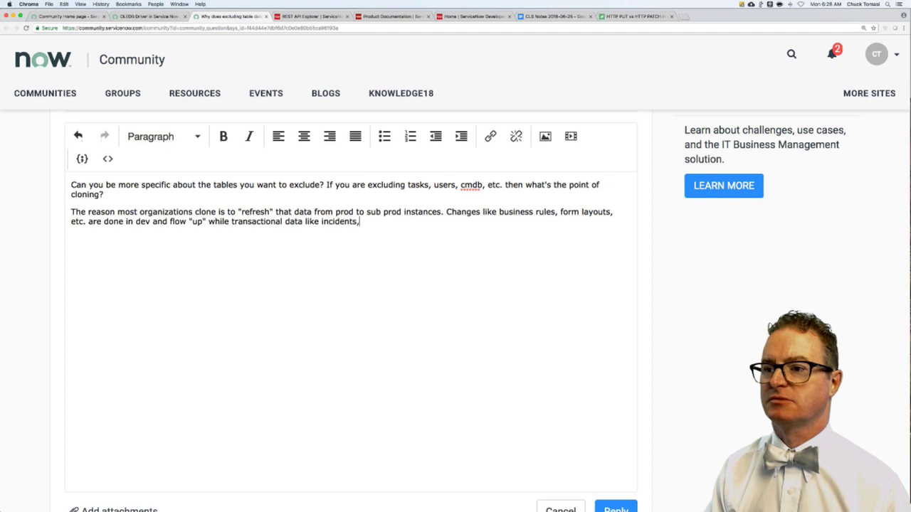
pyautogui.write(' problemss')
pyautogui.press('BackSpace')
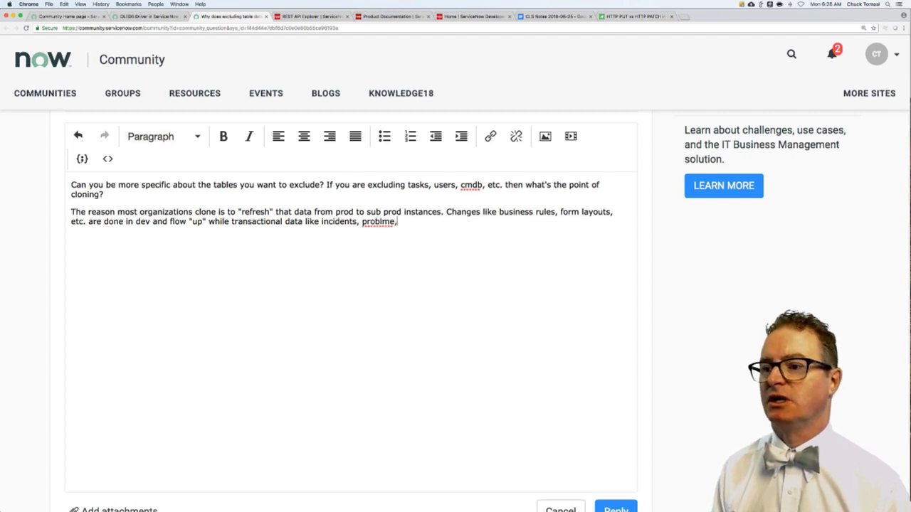
pyautogui.write(', CIs, ')
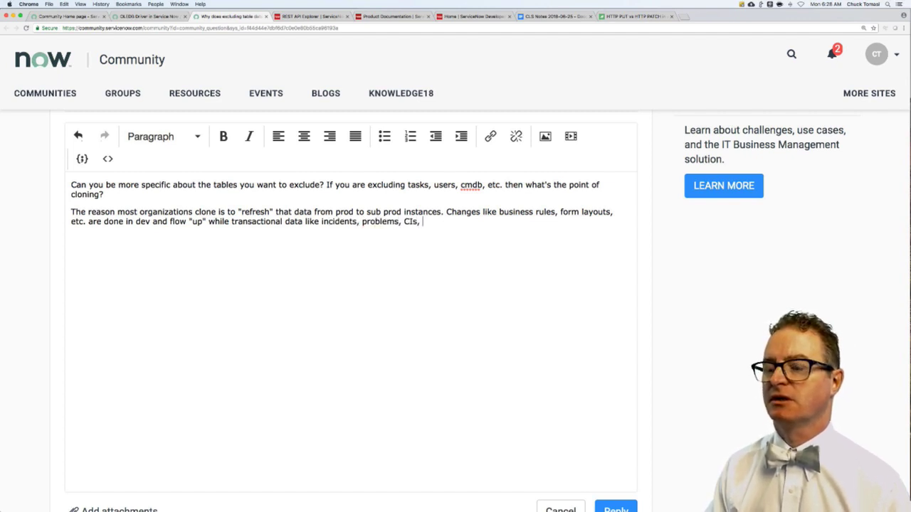
pyautogui.write('etc. are ')
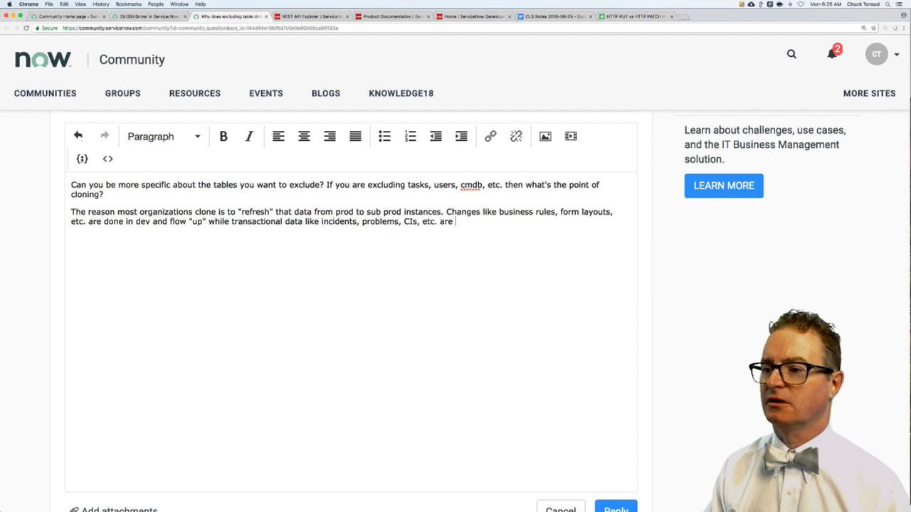
pyautogui.write('captured')
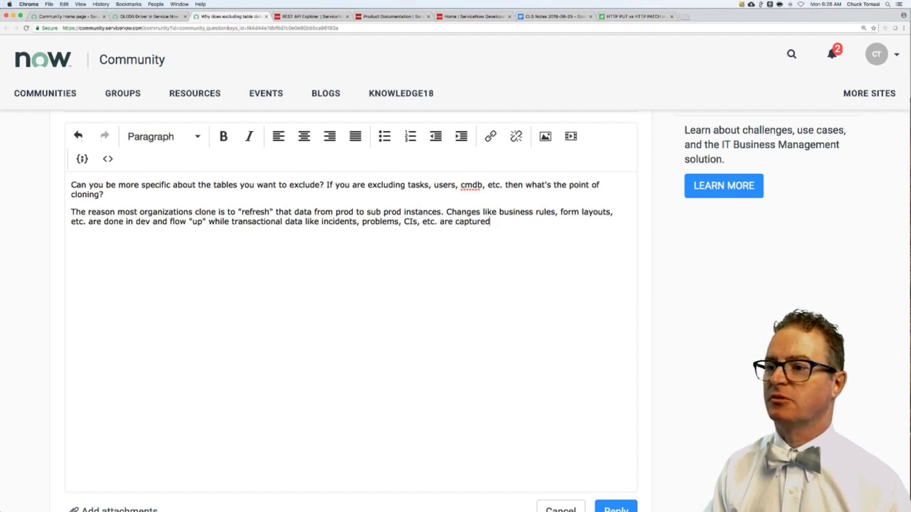
pyautogui.write(' in prod a')
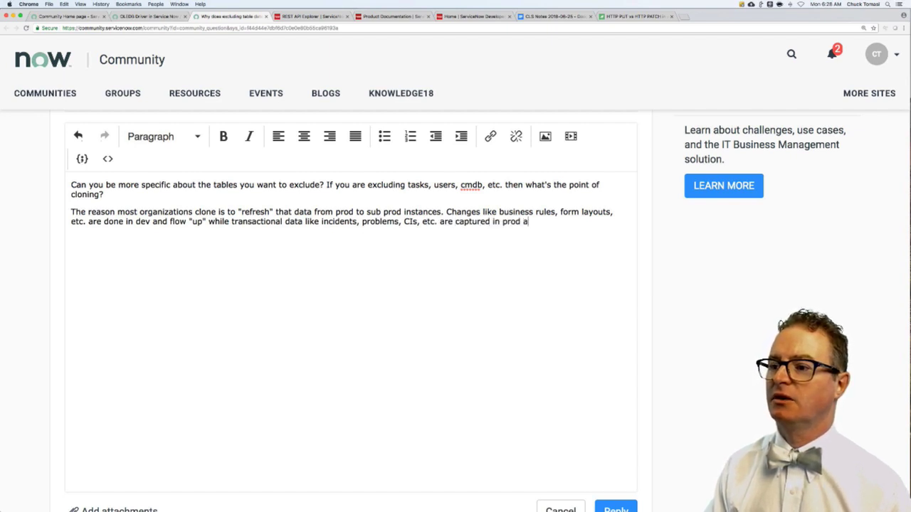
pyautogui.write('nd clond')
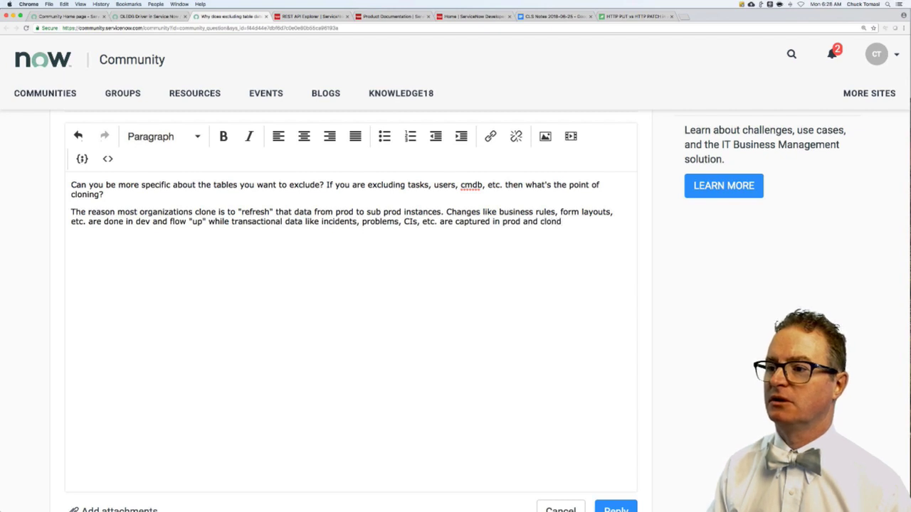
pyautogui.press('BackSpace')
pyautogui.write('ed "down".')
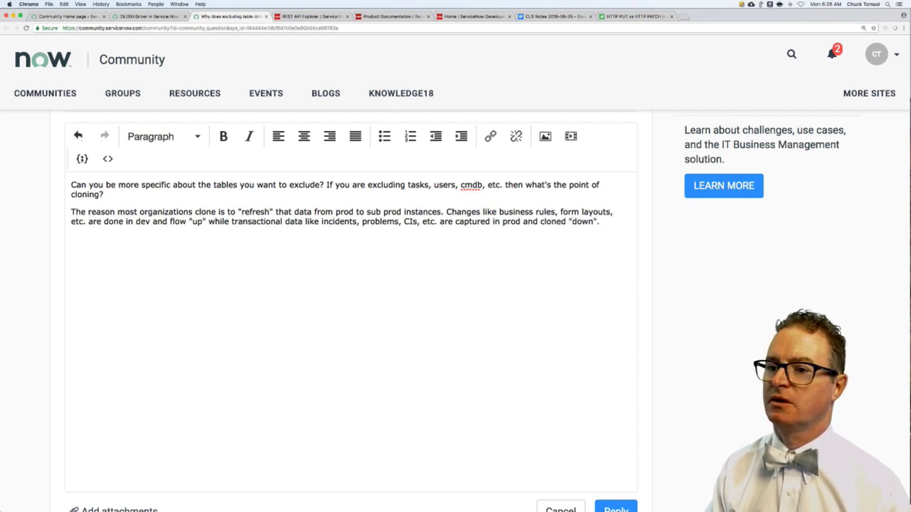
pyautogui.scroll(-3, 531, 406)
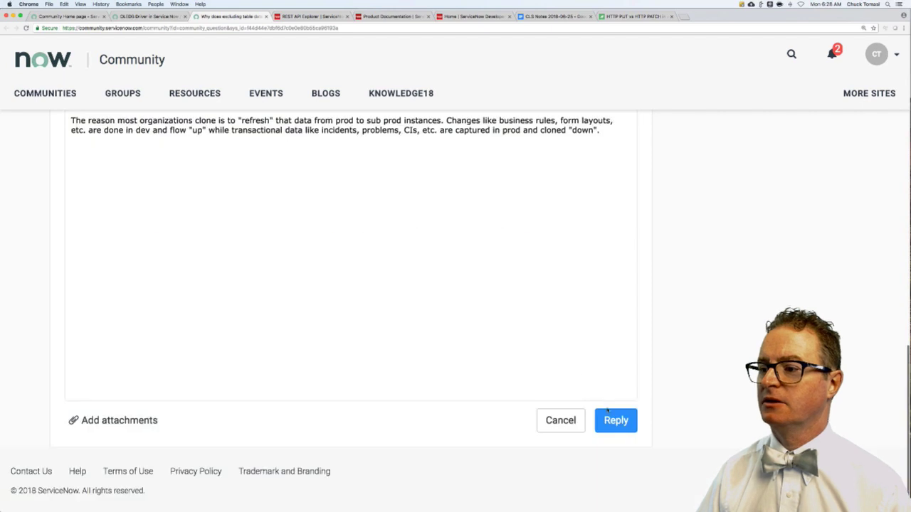
pyautogui.click(606, 419)
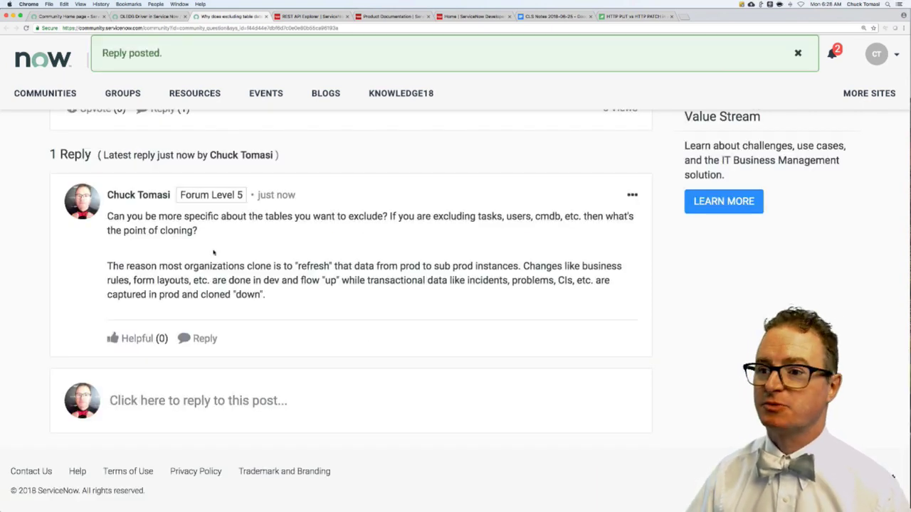
# - Look over the original cloning question once more and close its browser tab
pyautogui.scroll(10, 191, 256)
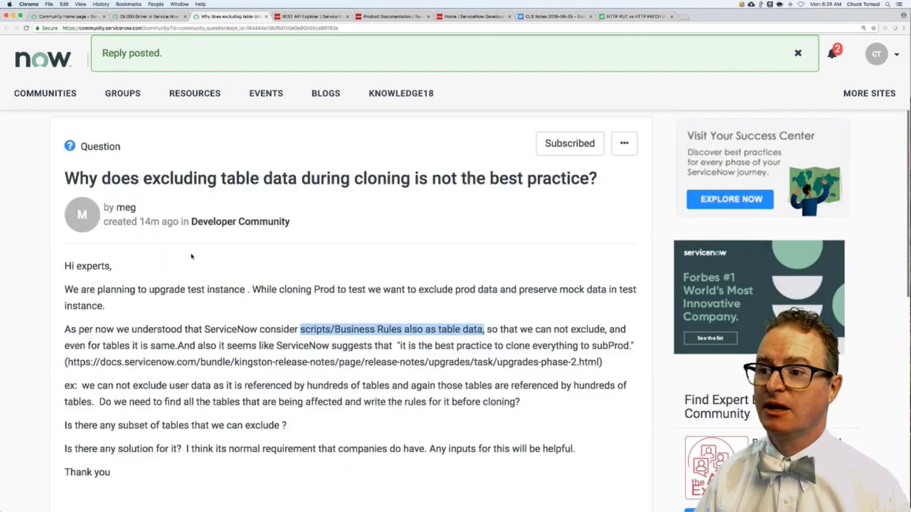
pyautogui.click(29, 260)
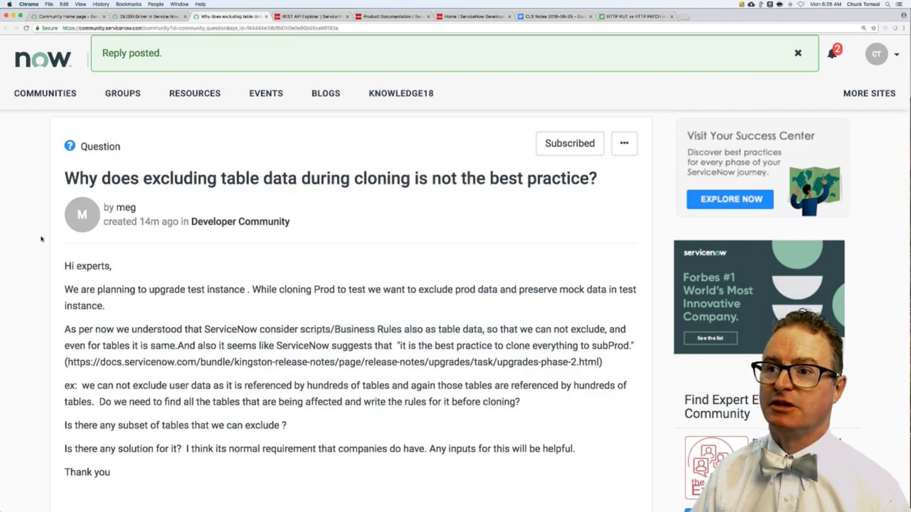
pyautogui.press('super+w')
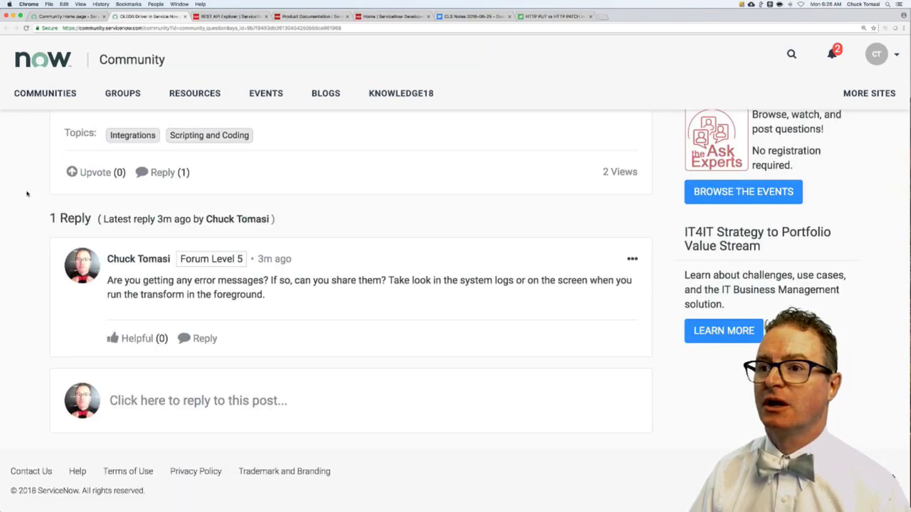
# - Close the OLEDB question's tab and open the unreplied question about UI policies not working on the service portal after upgrading to Kingston
pyautogui.press('super+w')
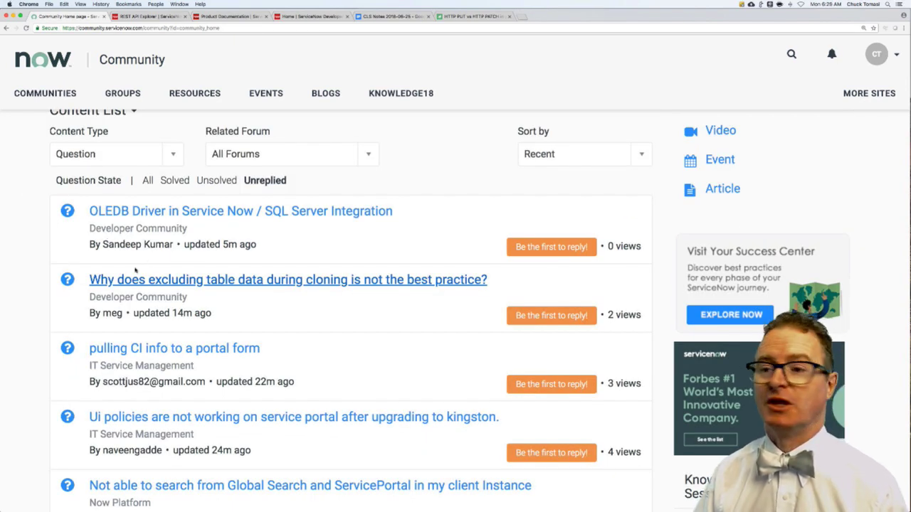
pyautogui.scroll(-2, 44, 300)
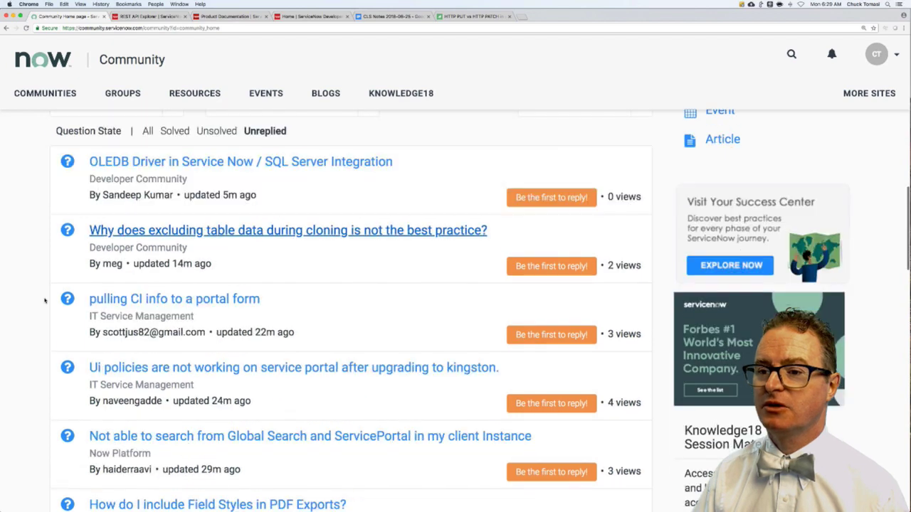
pyautogui.scroll(-3, 44, 300)
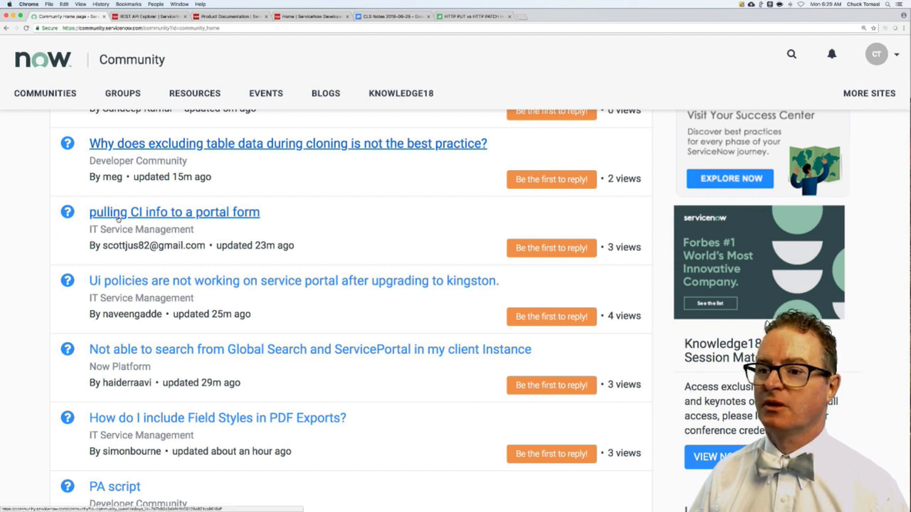
pyautogui.keyDown('super'); pyautogui.click(159, 284); pyautogui.keyUp('super')
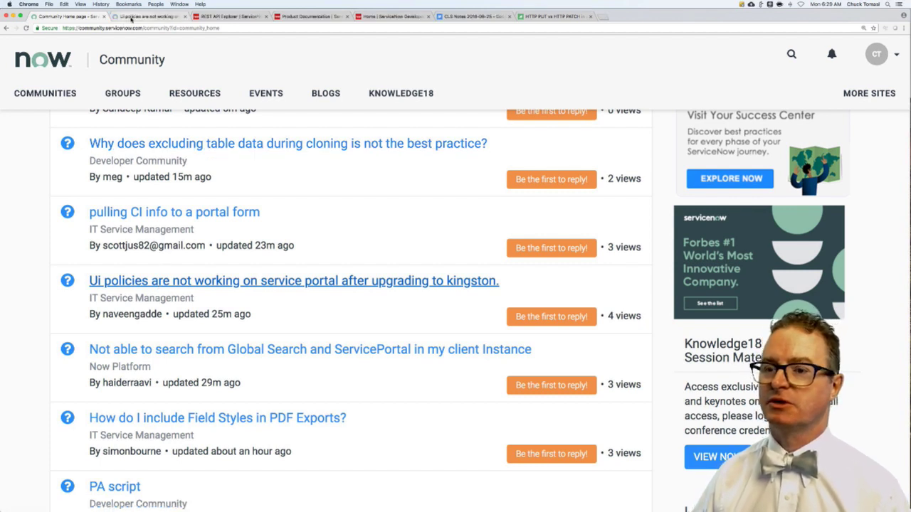
pyautogui.click(130, 17)
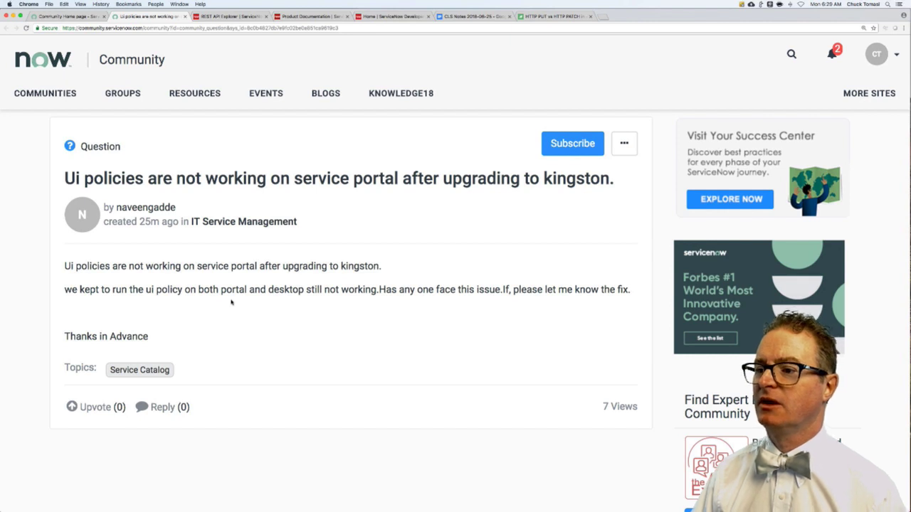
# - Start a reply to the question reading "Can you be more specific? Can you share the UI policy?"
pyautogui.click(162, 409)
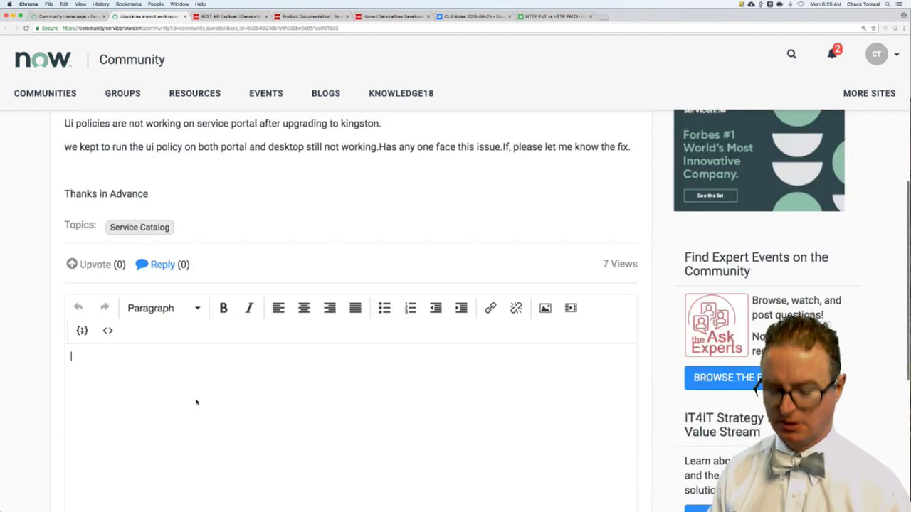
pyautogui.write('Can you be more spe')
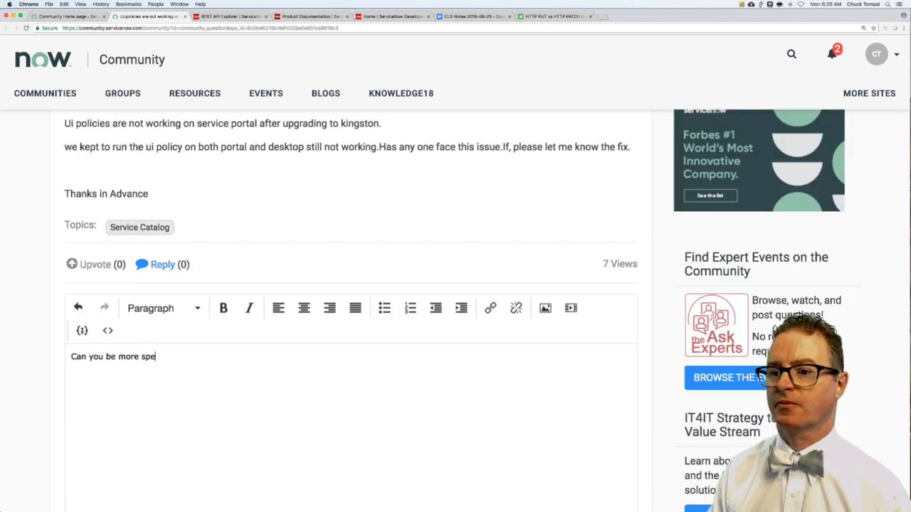
pyautogui.write('cif')
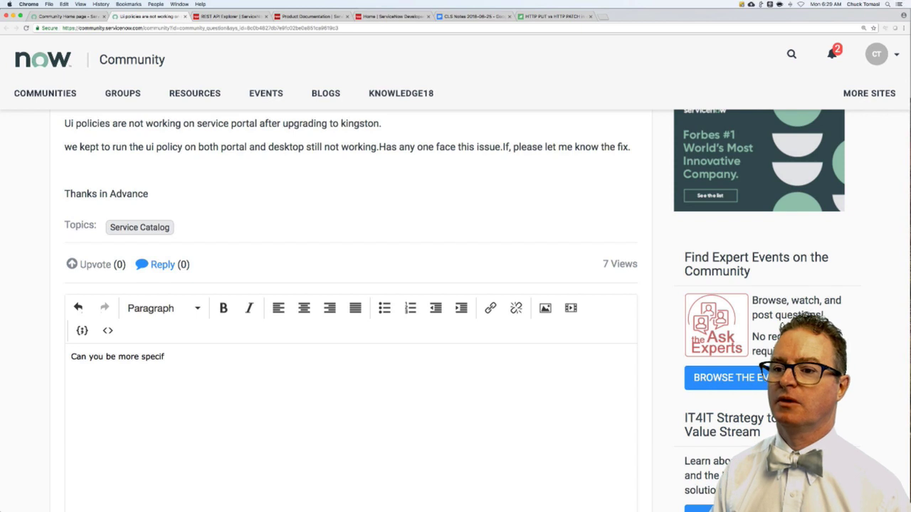
pyautogui.write('ic? Can you s')
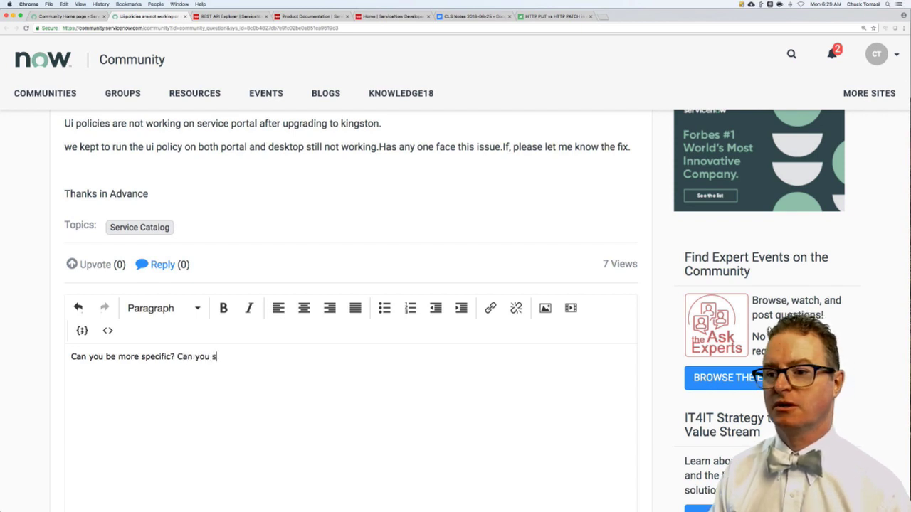
pyautogui.write('hare the UI policy?')
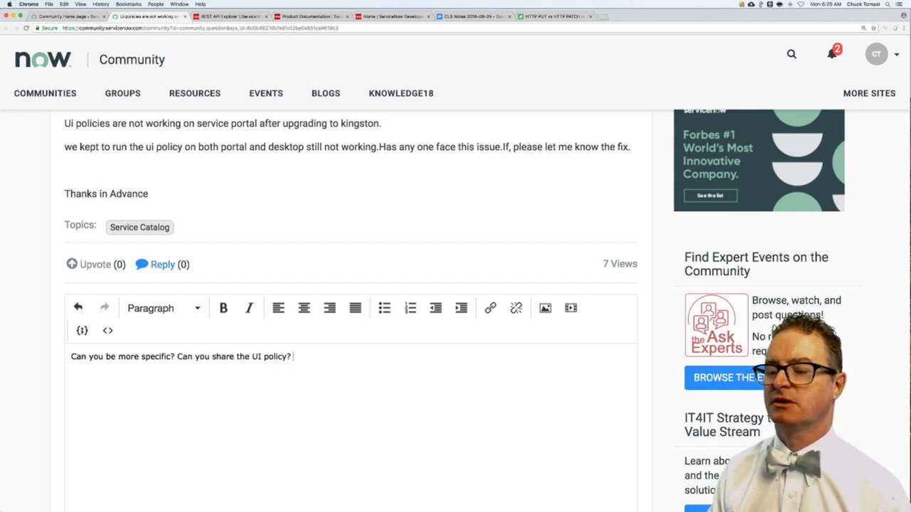
# - Continue the reply with "Are you seeing any errors in the console log? Does your UI policy involve any scripting?"
pyautogui.write(' Are you s')
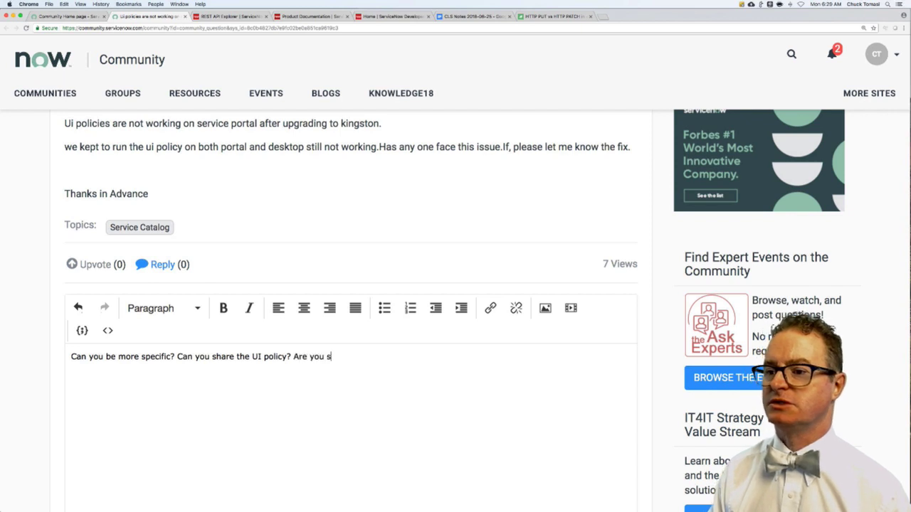
pyautogui.write('eeing any error')
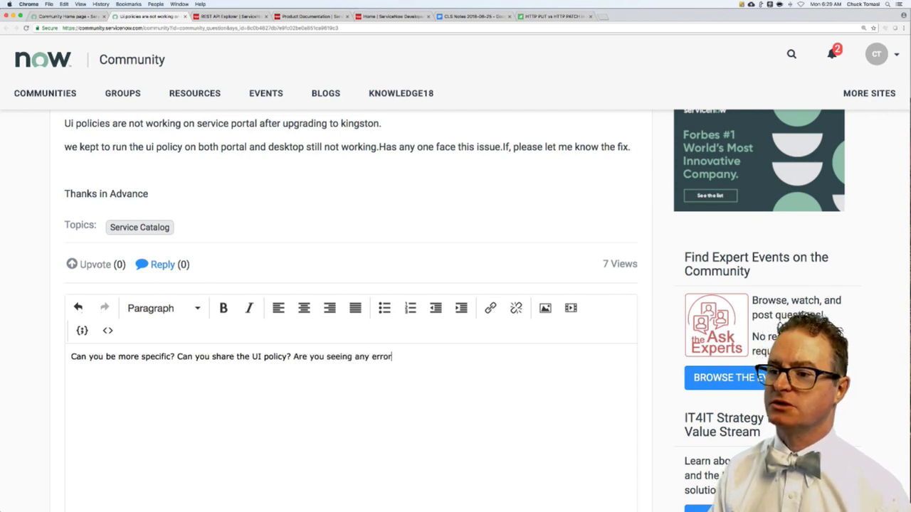
pyautogui.write('s in the console lo')
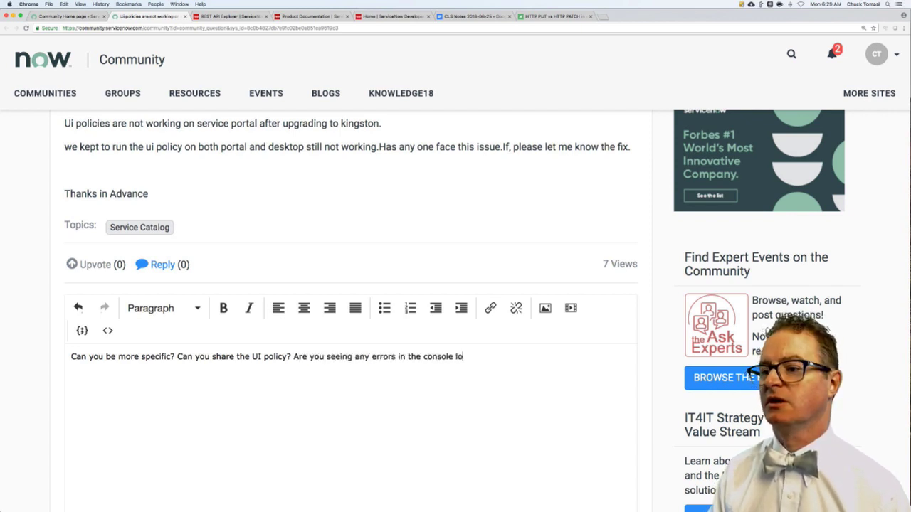
pyautogui.write('g? D')
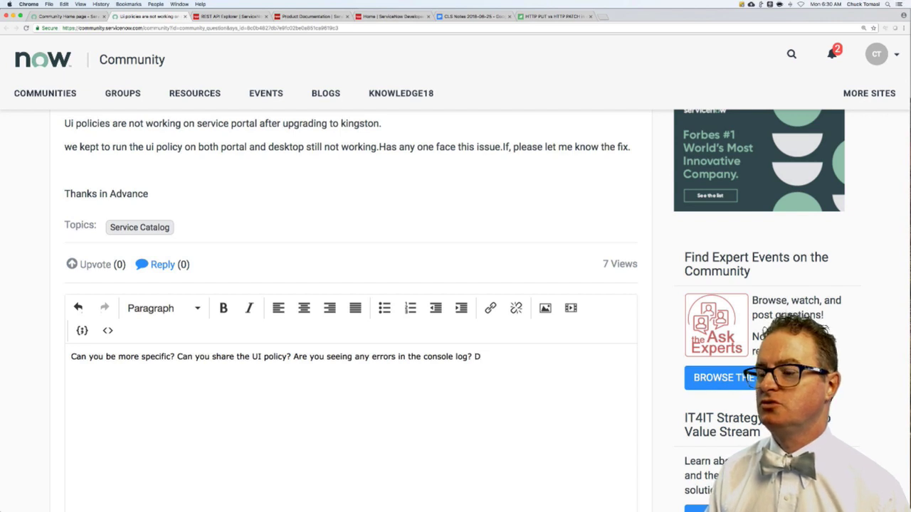
pyautogui.write('oes yo')
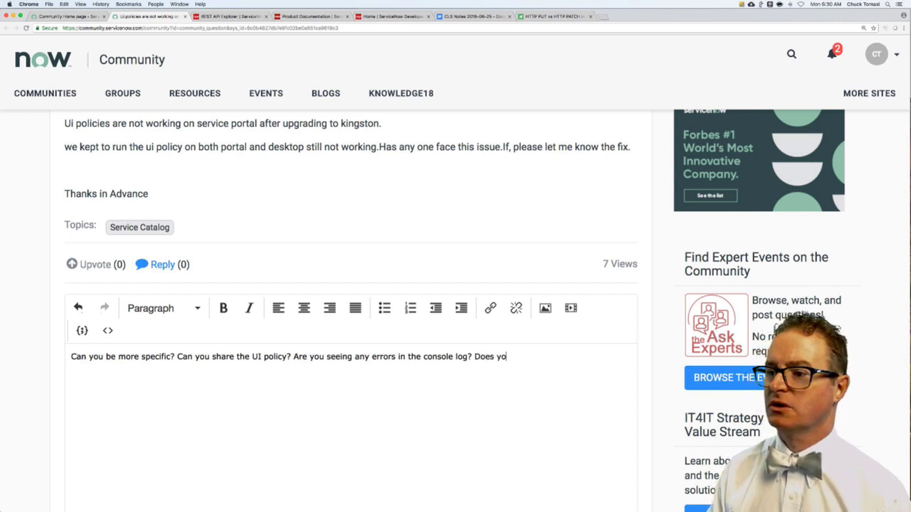
pyautogui.write('ur UI po')
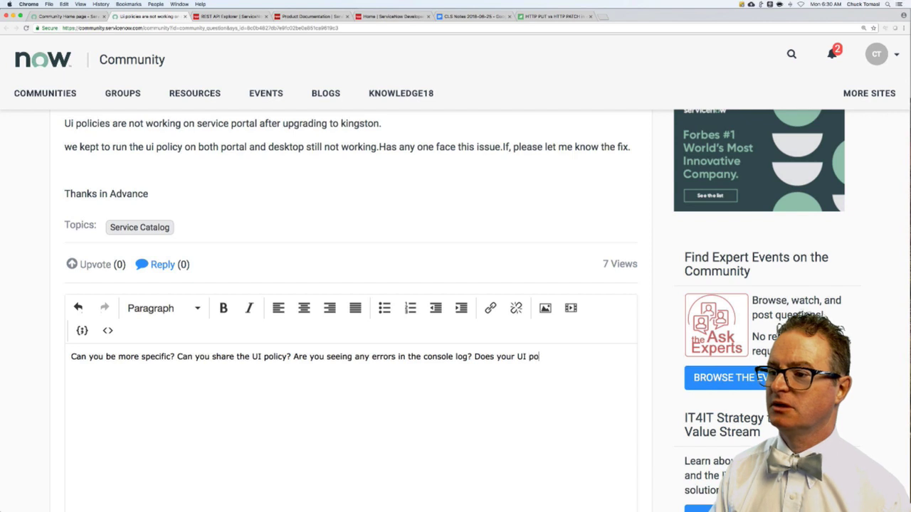
pyautogui.write('licy involve any ')
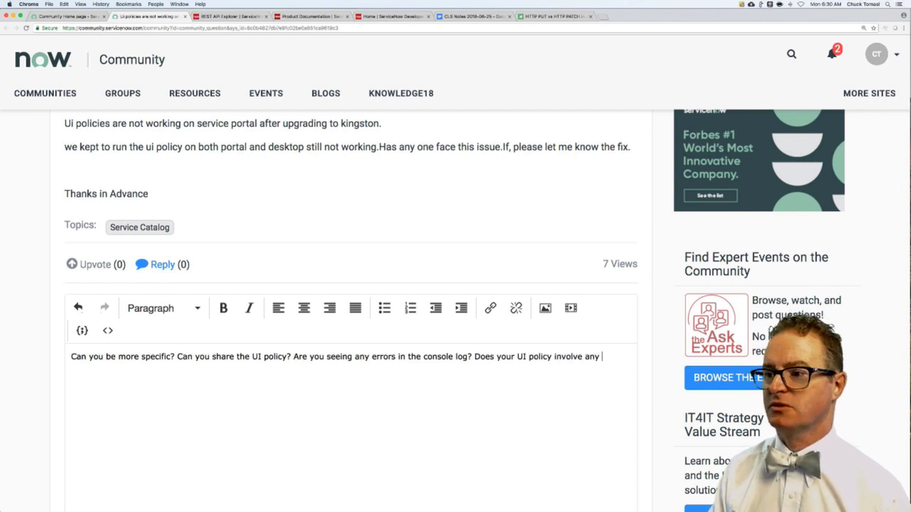
pyautogui.write('scripting?')
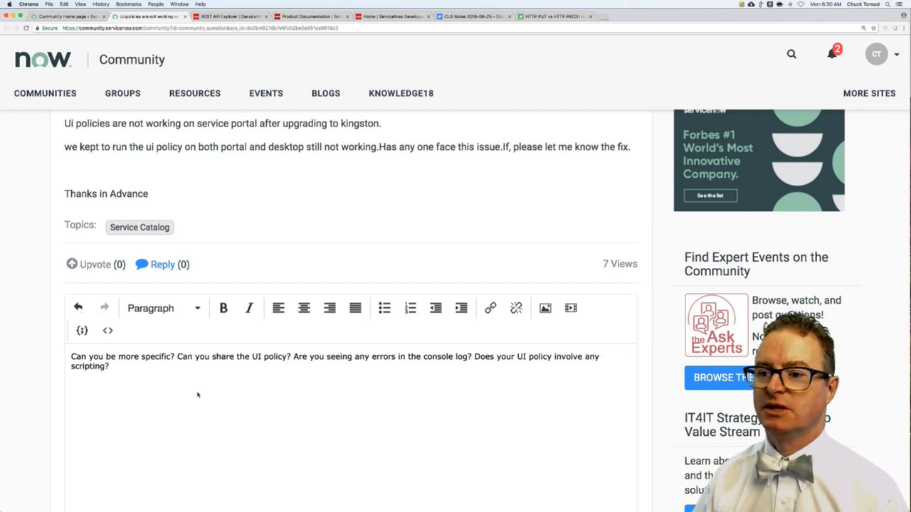
# - Split the reply so that each of its four questions stands in its own paragraph
pyautogui.click(178, 356)
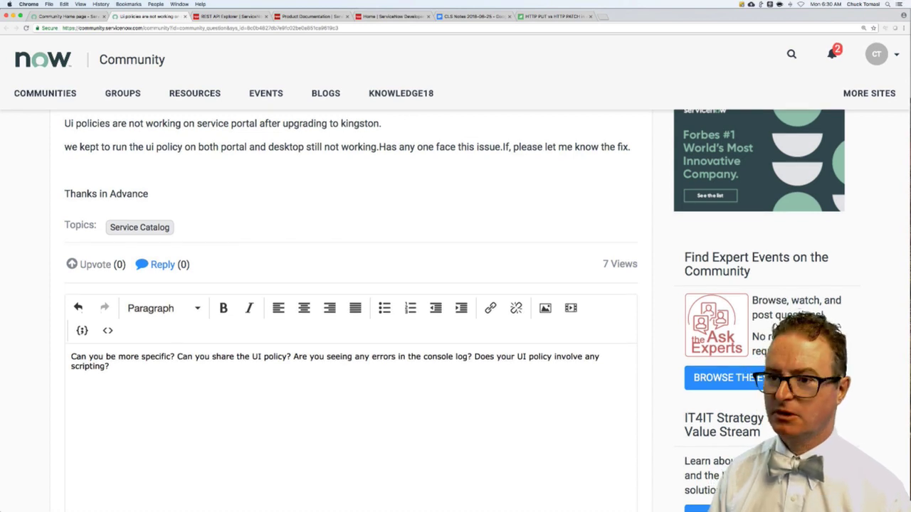
pyautogui.press('Return')
pyautogui.click(187, 374)
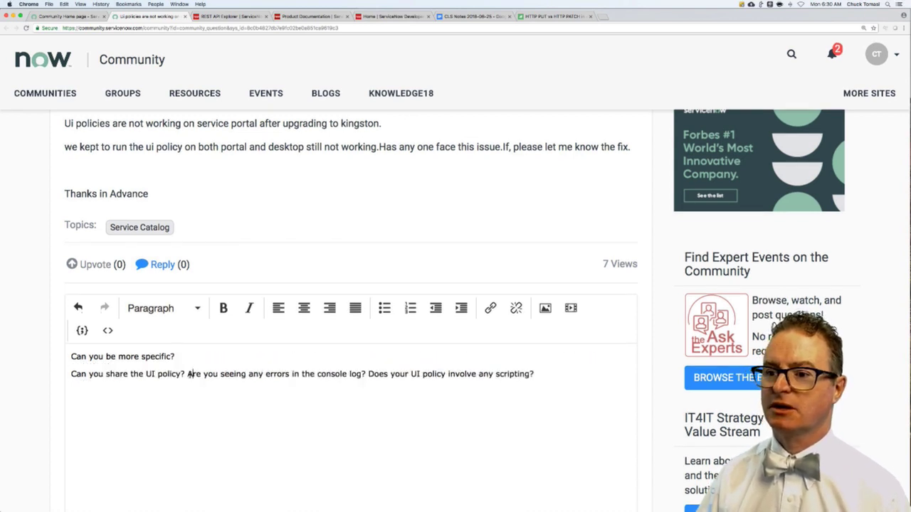
pyautogui.press('Return')
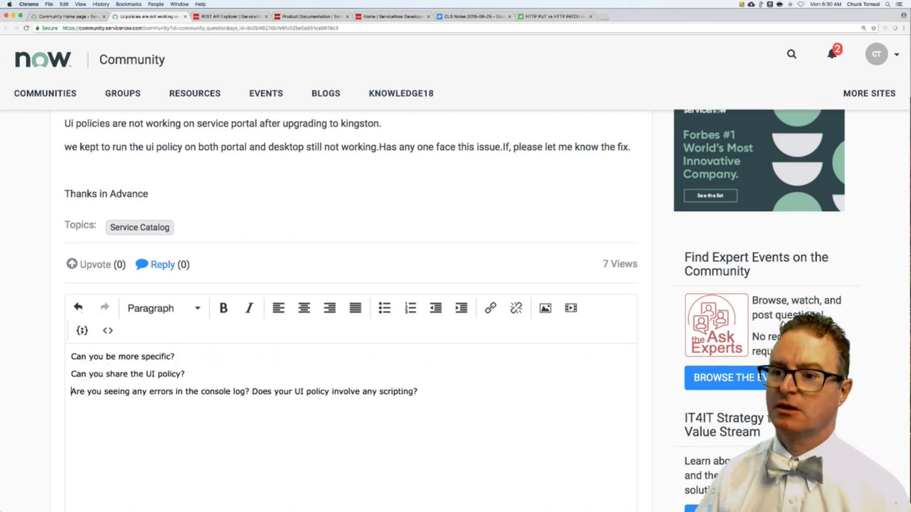
pyautogui.click(252, 391)
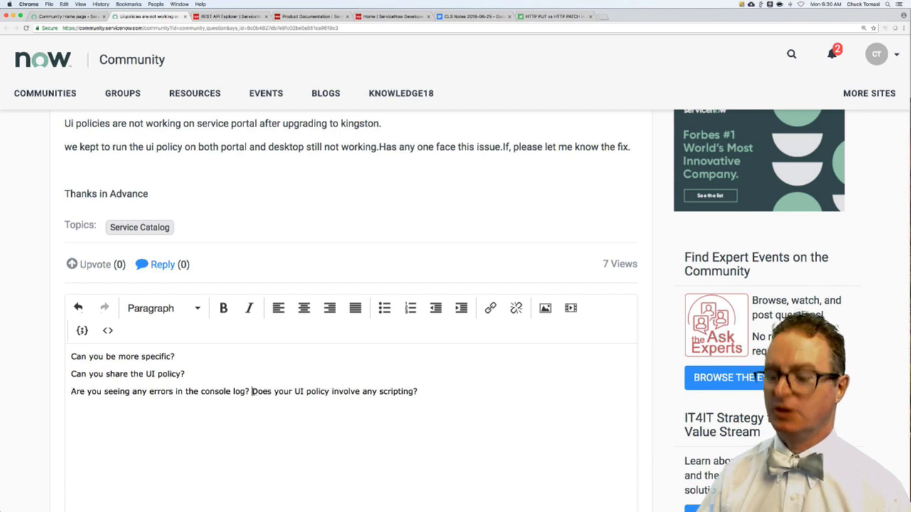
pyautogui.press('Return')
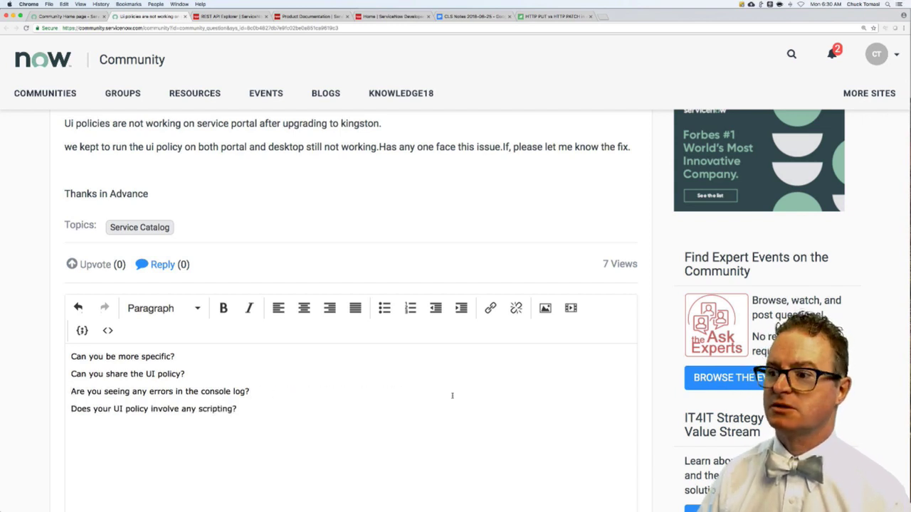
# - Post the UI policy reply and close that question's browser tab
pyautogui.scroll(-5, 456, 395)
pyautogui.click(617, 420)
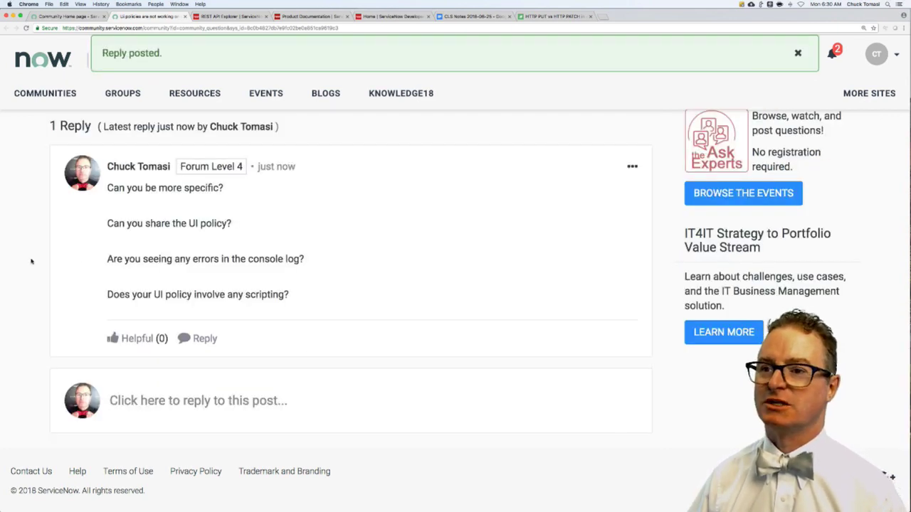
pyautogui.scroll(3, 31, 261)
pyautogui.press('super+w')
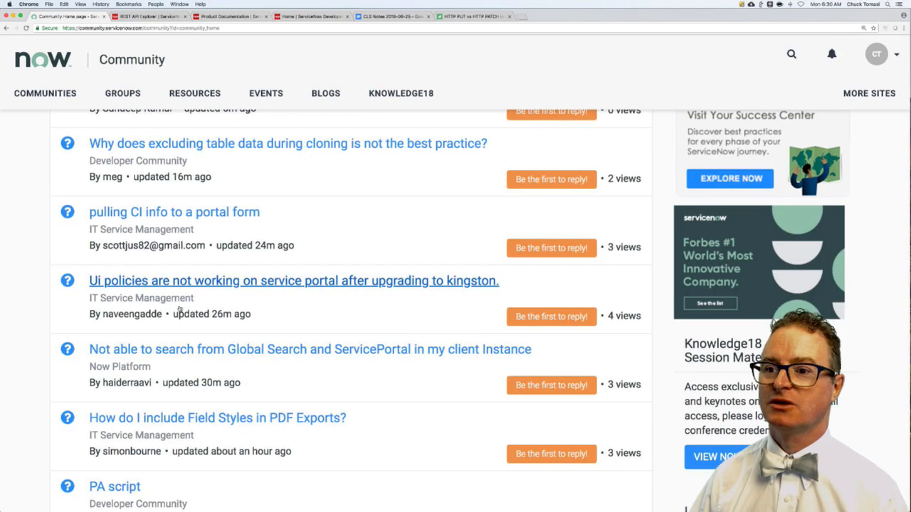
# - Look through the older entries in the unreplied question list for another question to answer
pyautogui.scroll(-1, 38, 332)
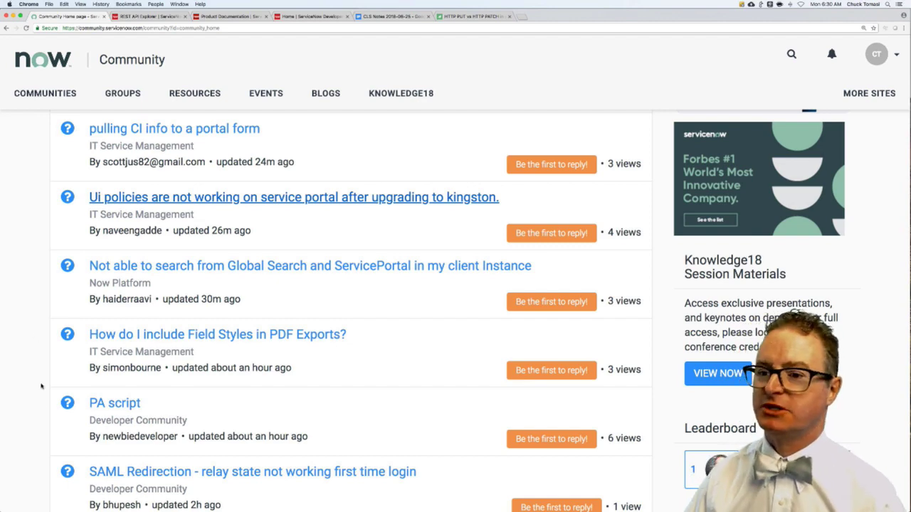
pyautogui.scroll(-3, 36, 377)
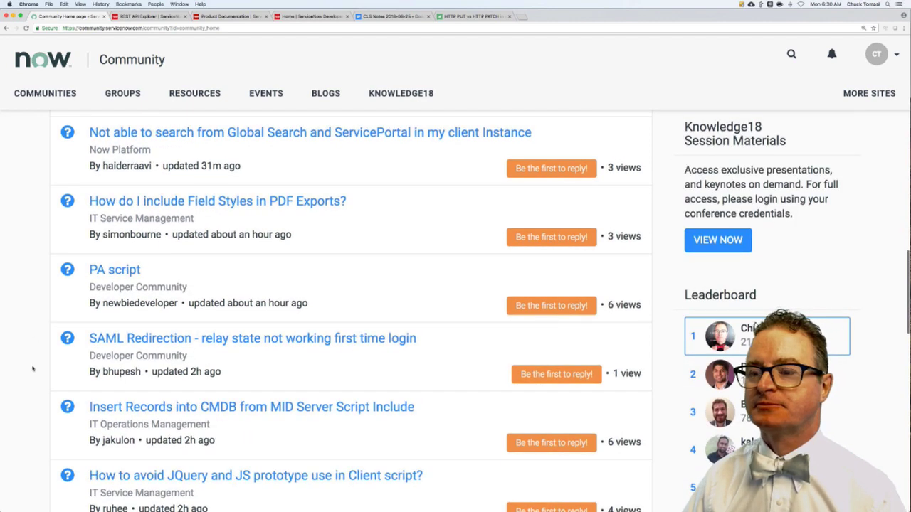
pyautogui.scroll(-1, 32, 369)
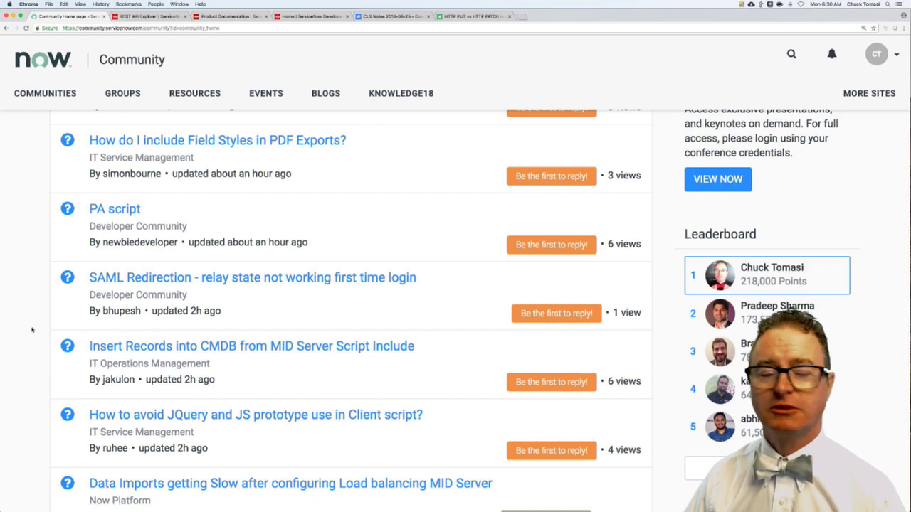
pyautogui.scroll(-1, 32, 330)
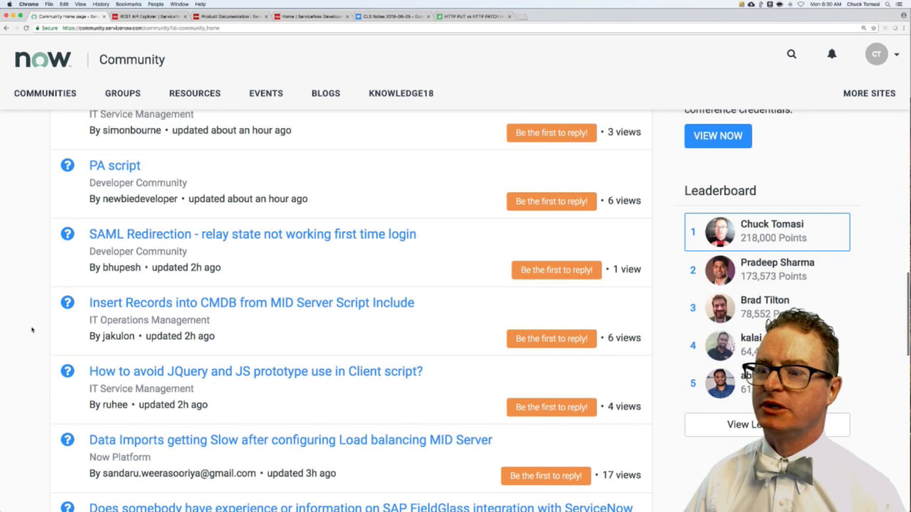
pyautogui.scroll(-1, 32, 329)
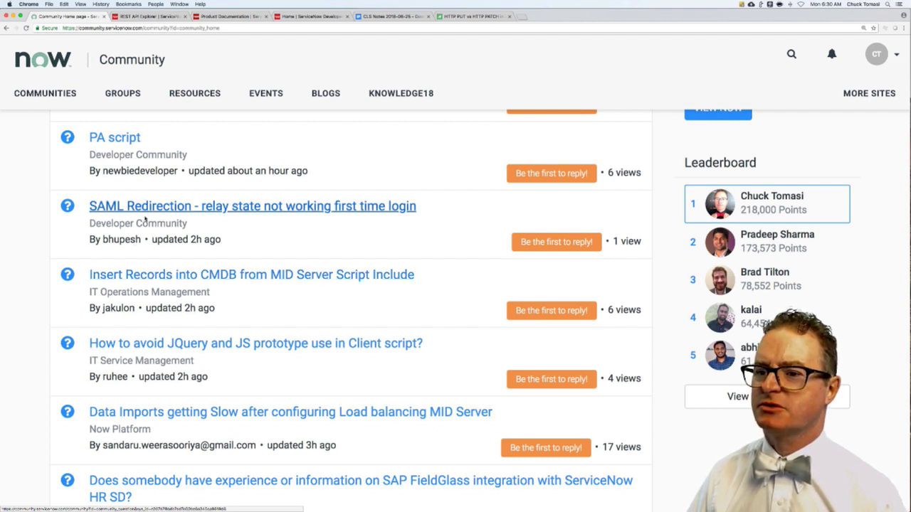
pyautogui.scroll(-1, 243, 337)
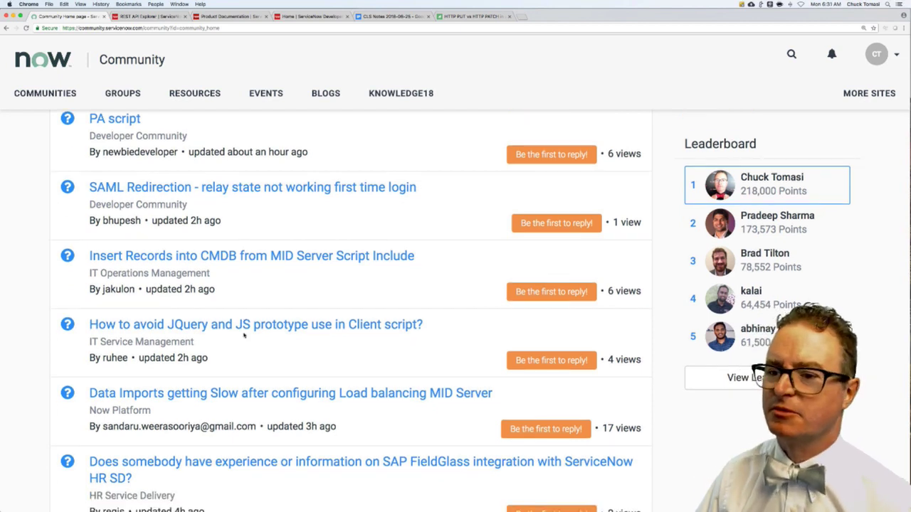
pyautogui.scroll(-2, 244, 338)
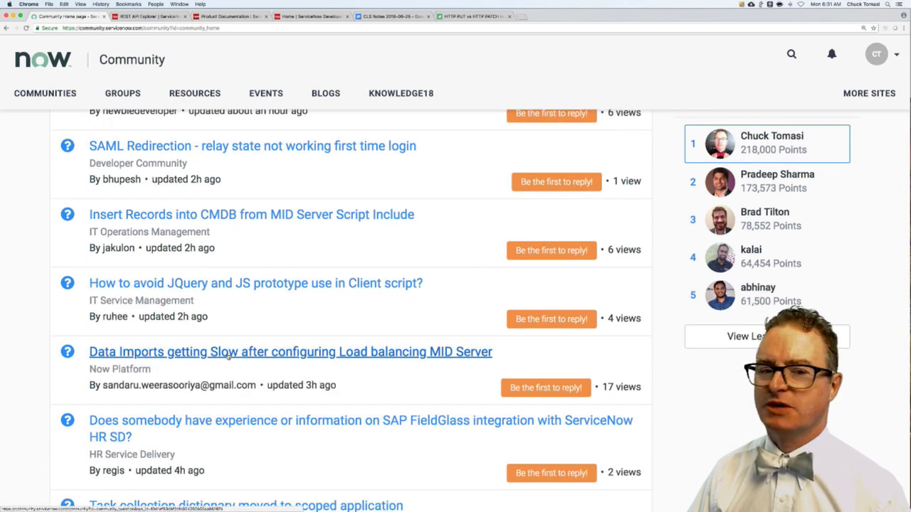
pyautogui.scroll(-1, 242, 344)
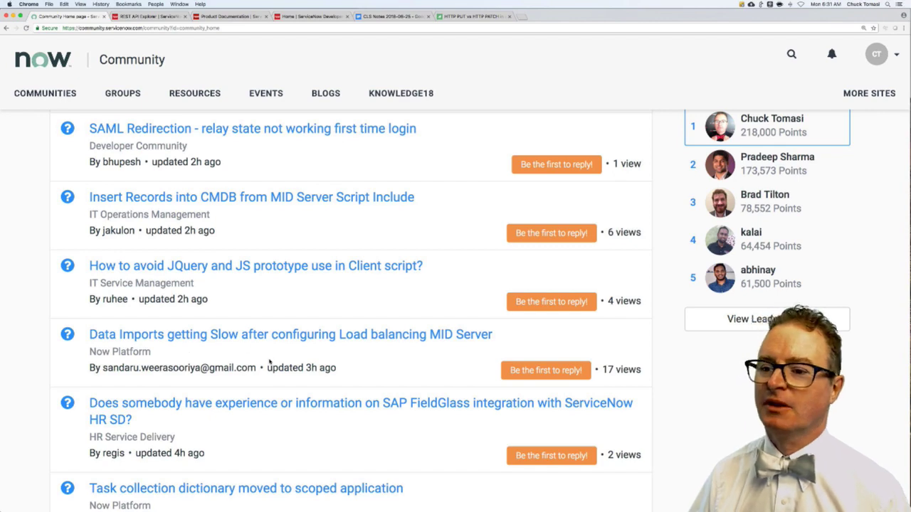
pyautogui.scroll(-1, 269, 362)
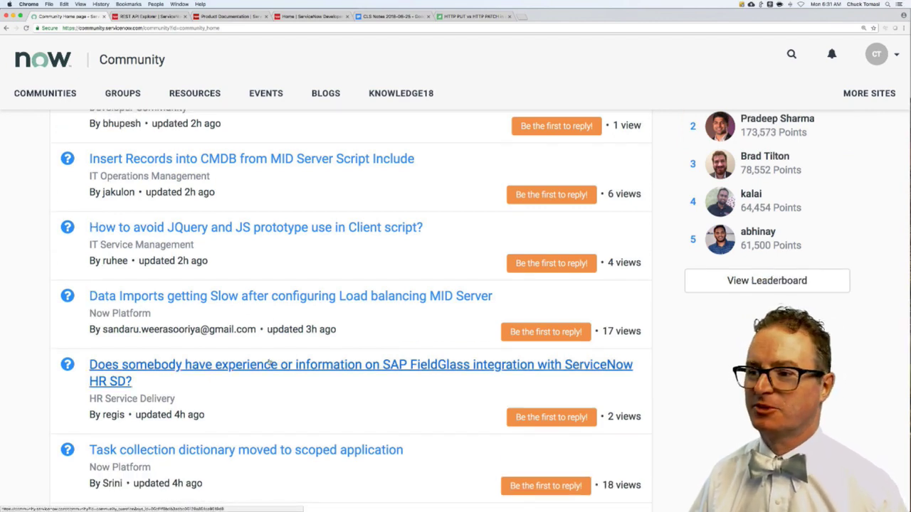
pyautogui.scroll(-1, 269, 363)
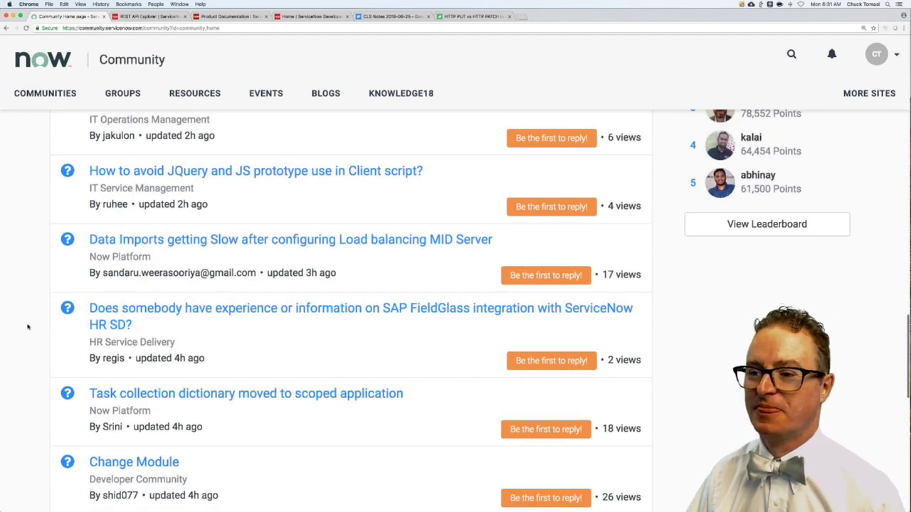
# - Open the unreplied question "Task collection dictionary moved to scoped application" in its own browser tab and switch to it
pyautogui.scroll(-2, 28, 327)
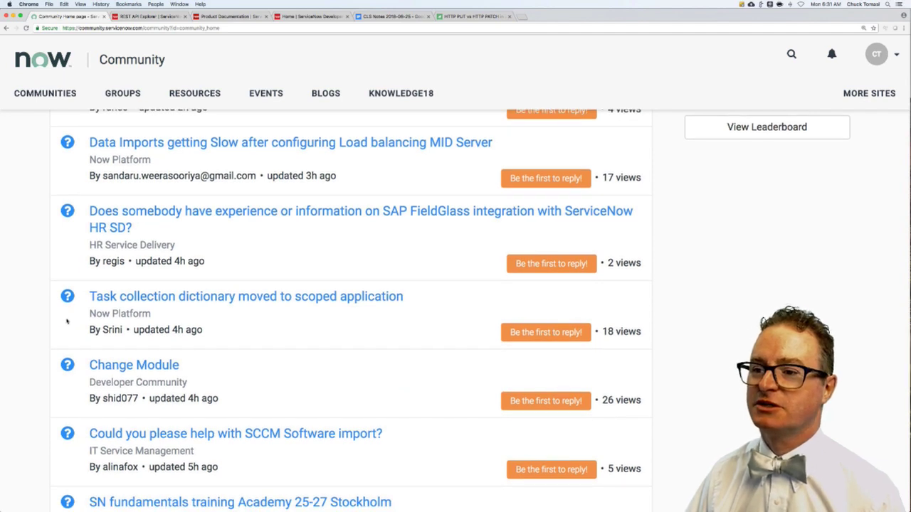
pyautogui.keyDown('super'); pyautogui.click(253, 299); pyautogui.keyUp('super')
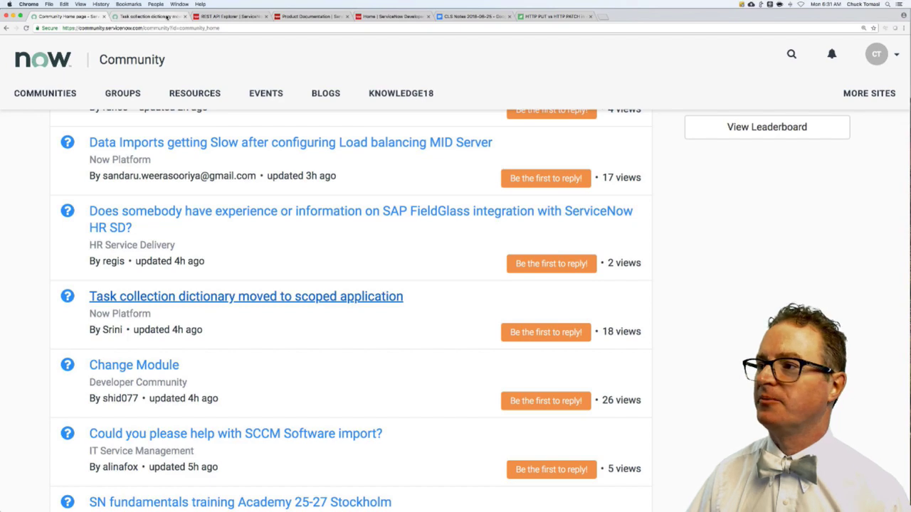
pyautogui.click(168, 17)
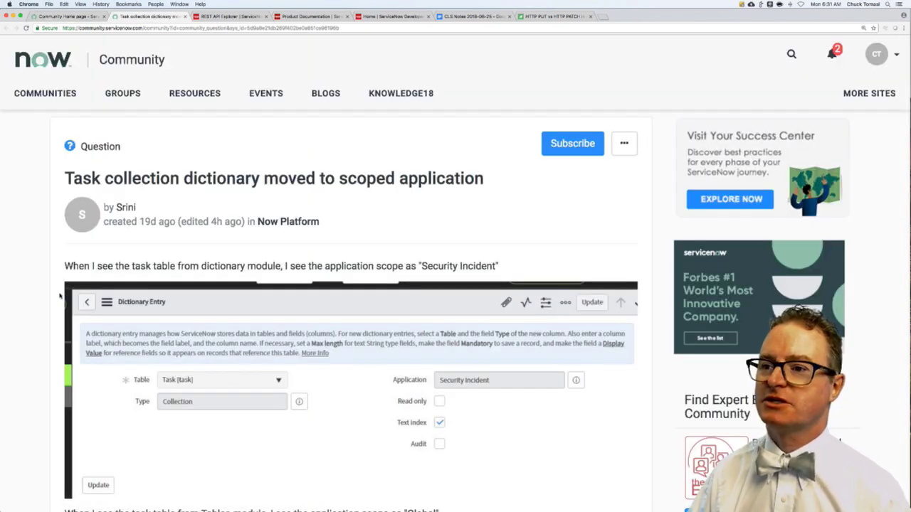
# - Read through the question about the task table's application scope, including its dictionary entry and table screenshots
pyautogui.scroll(-1, 60, 296)
pyautogui.scroll(-1, 60, 296)
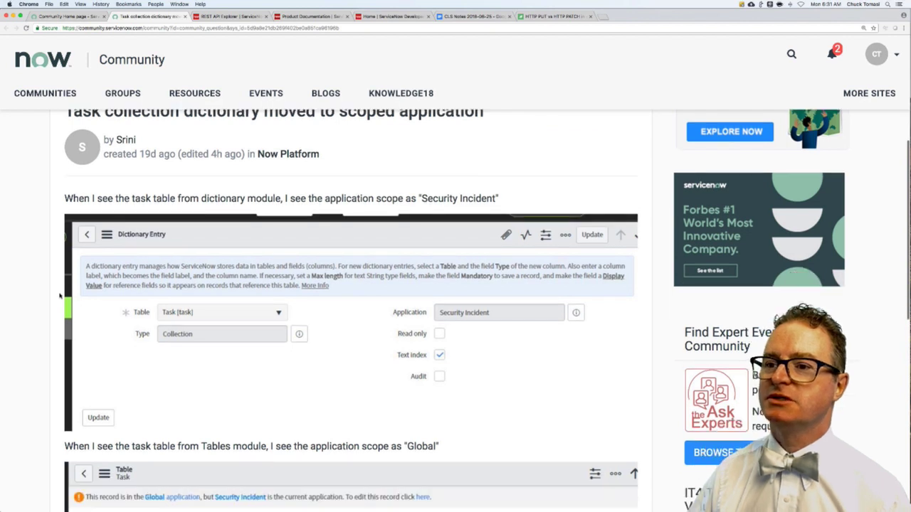
pyautogui.scroll(-1, 61, 296)
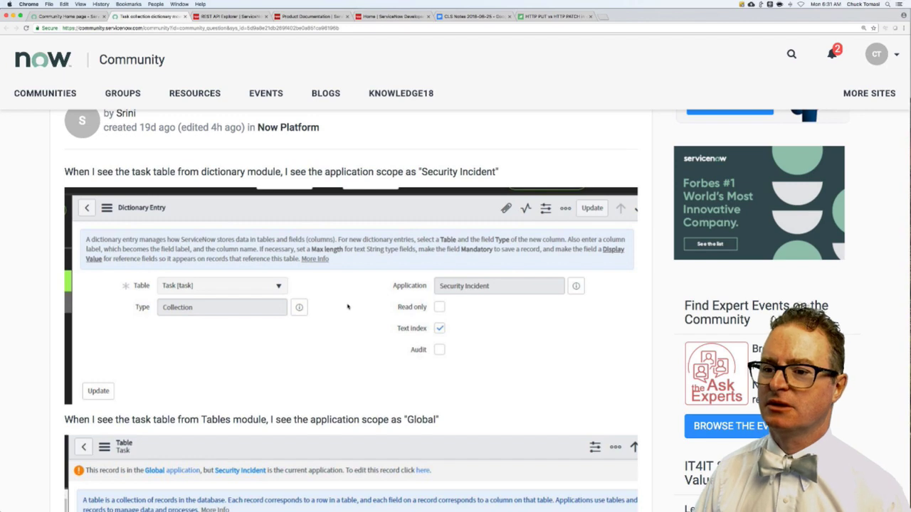
pyautogui.scroll(-1, 348, 306)
pyautogui.scroll(-3, 347, 306)
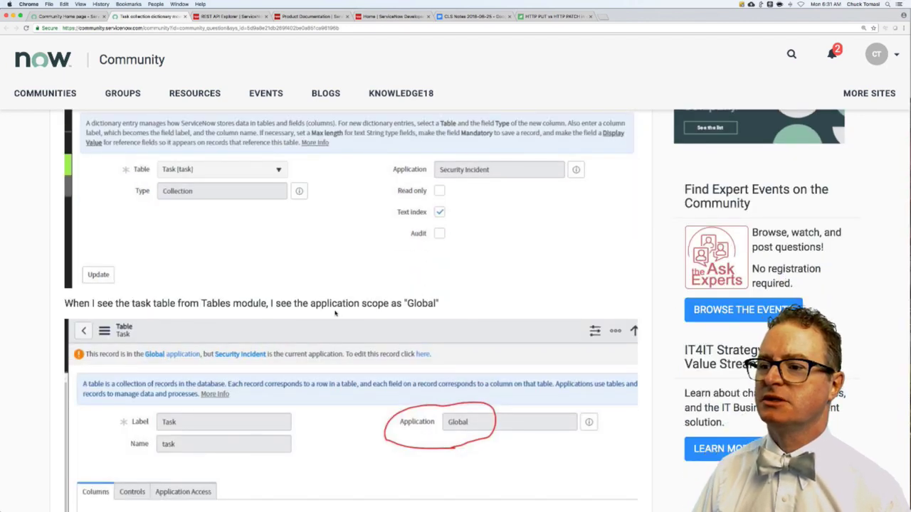
pyautogui.scroll(1, 336, 311)
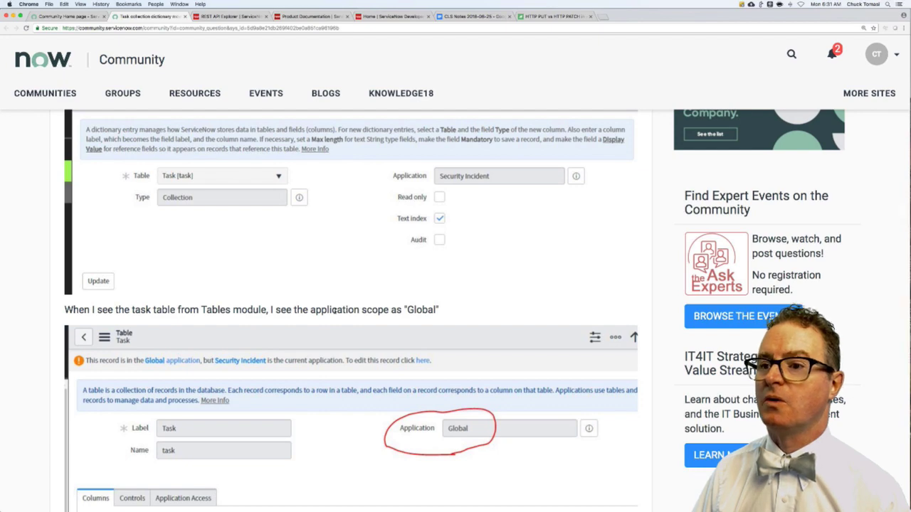
pyautogui.scroll(2, 334, 311)
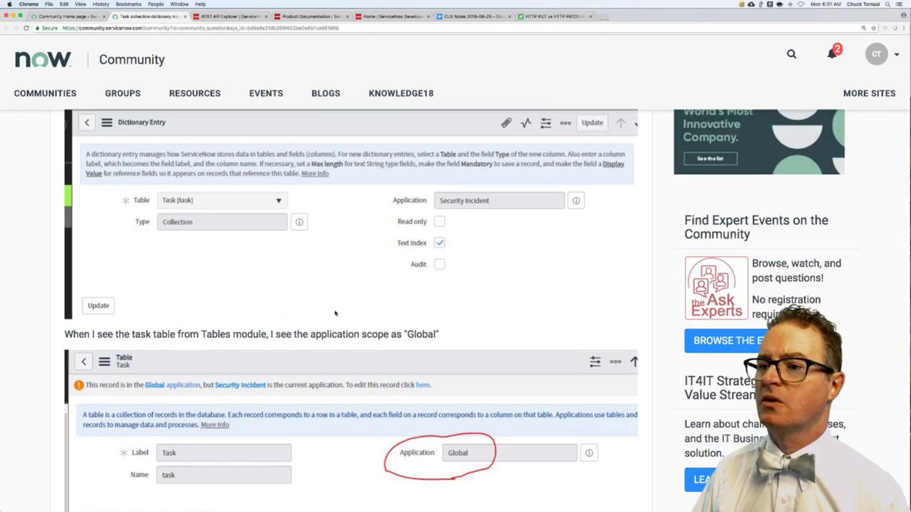
pyautogui.scroll(3, 335, 313)
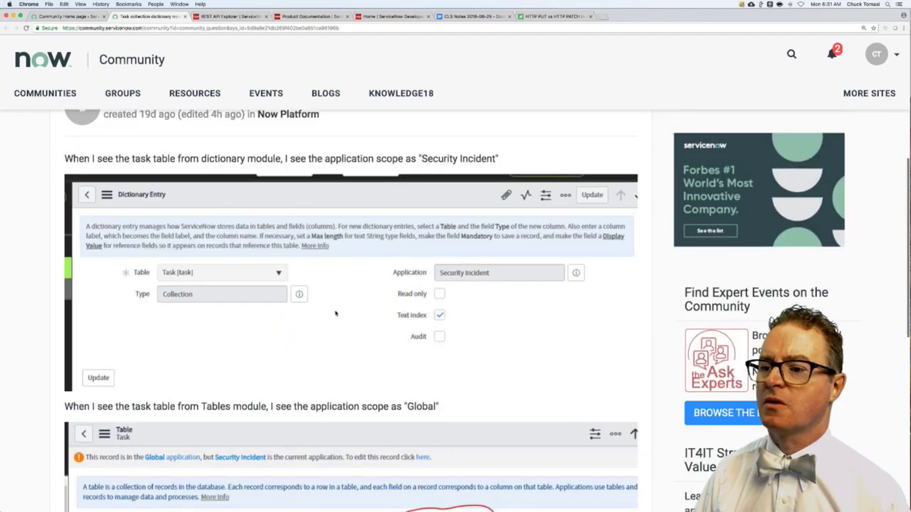
pyautogui.scroll(-6, 336, 314)
pyautogui.scroll(-4, 336, 313)
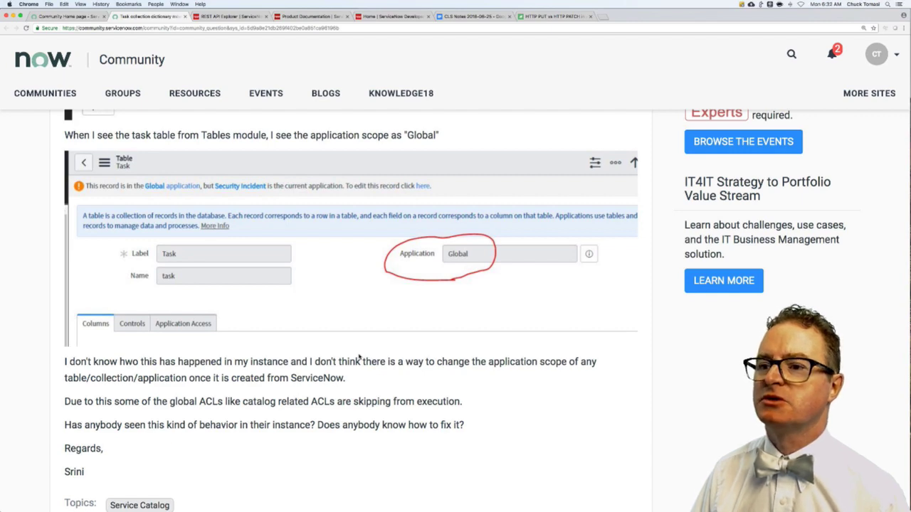
# - Compare the Application field in the question's two screenshots again and reread the closing request for help
pyautogui.scroll(9, 341, 341)
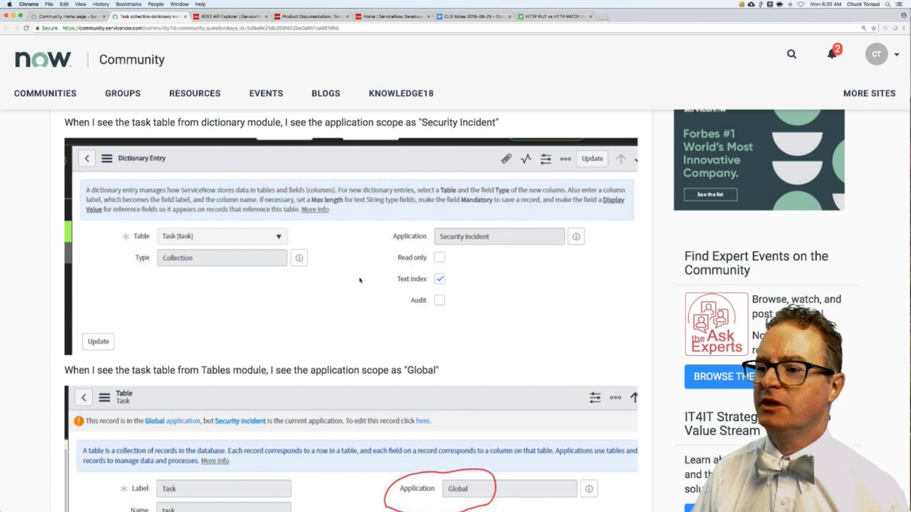
pyautogui.scroll(-2, 359, 280)
pyautogui.scroll(1, 360, 280)
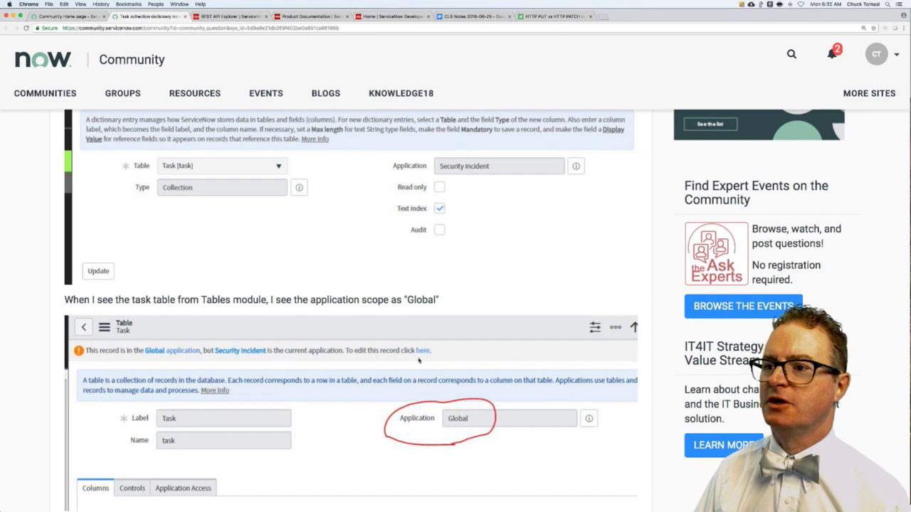
pyautogui.scroll(4, 418, 360)
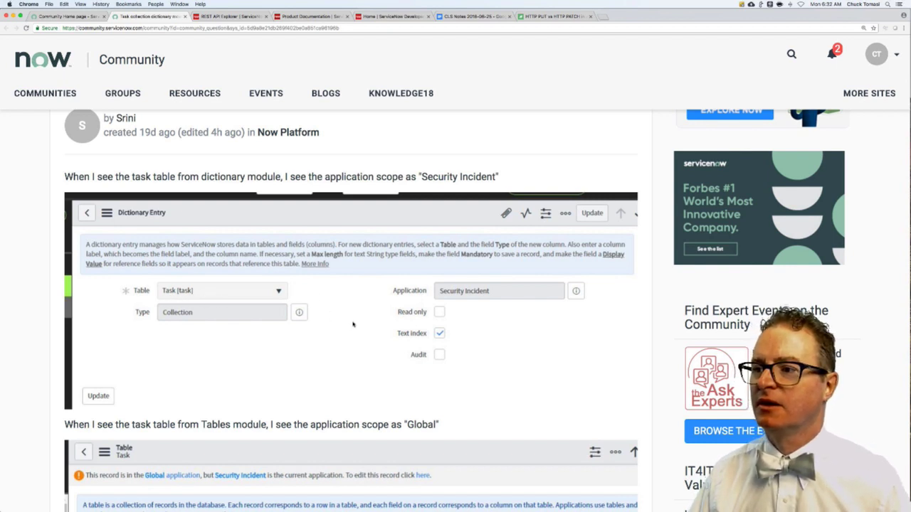
pyautogui.scroll(1, 352, 324)
pyautogui.scroll(-5, 352, 324)
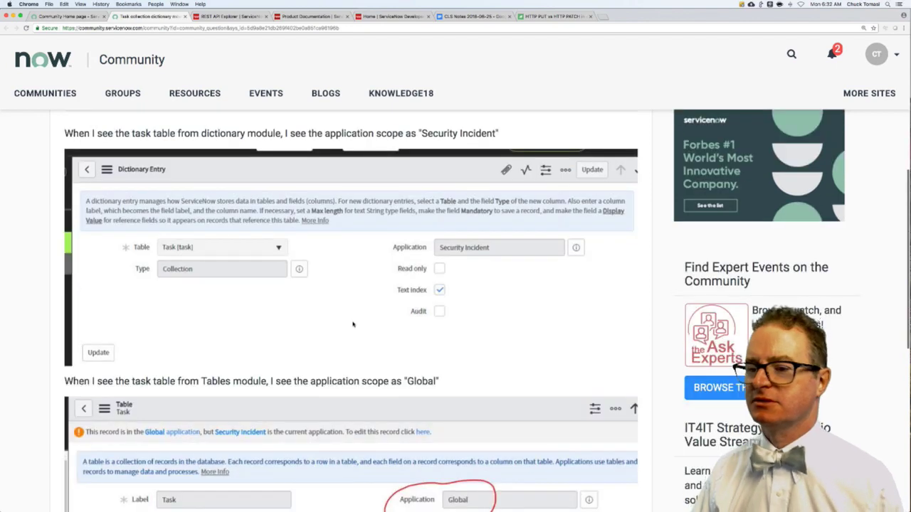
pyautogui.scroll(-6, 352, 323)
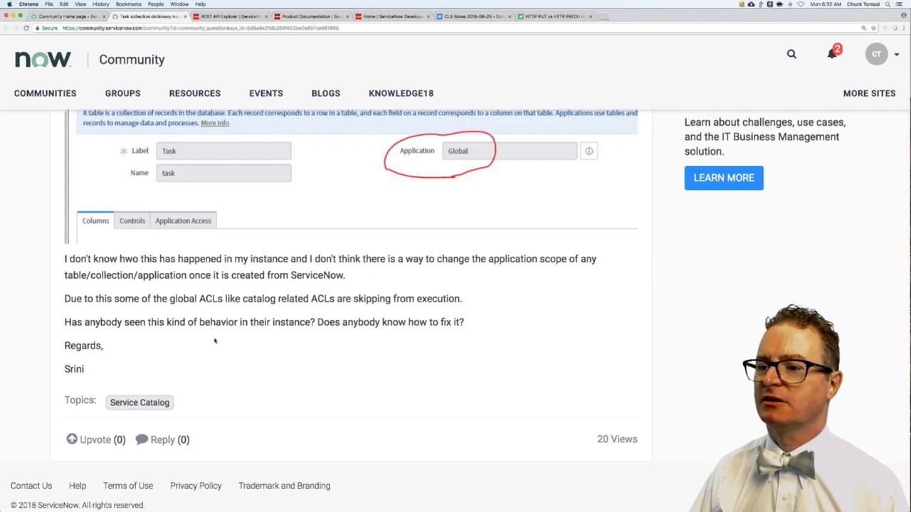
pyautogui.scroll(3, 215, 341)
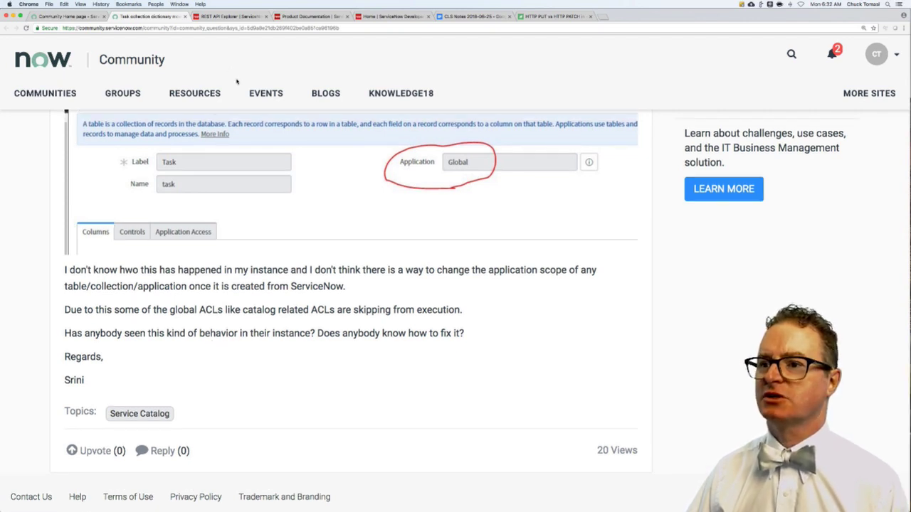
pyautogui.scroll(6, 295, 180)
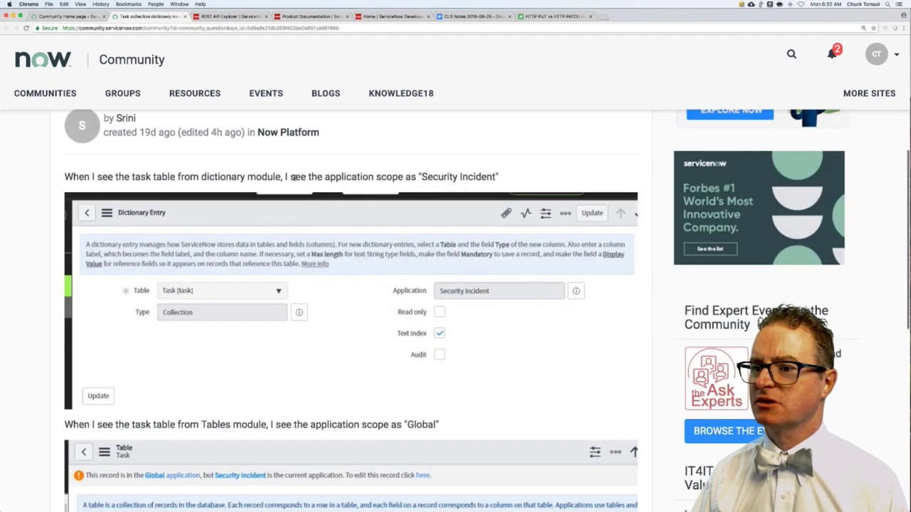
pyautogui.scroll(-2, 290, 181)
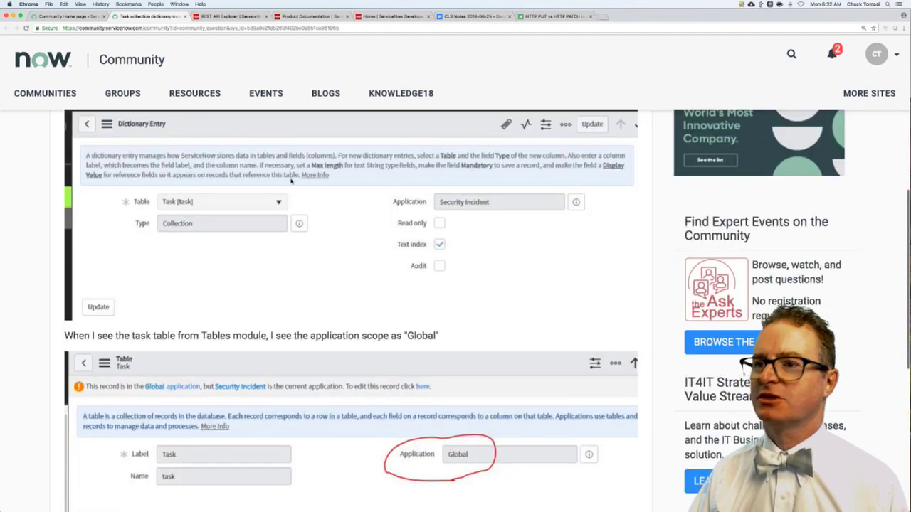
# - Switch to the developer instance and open the System Definition Plugins list
pyautogui.click(229, 16)
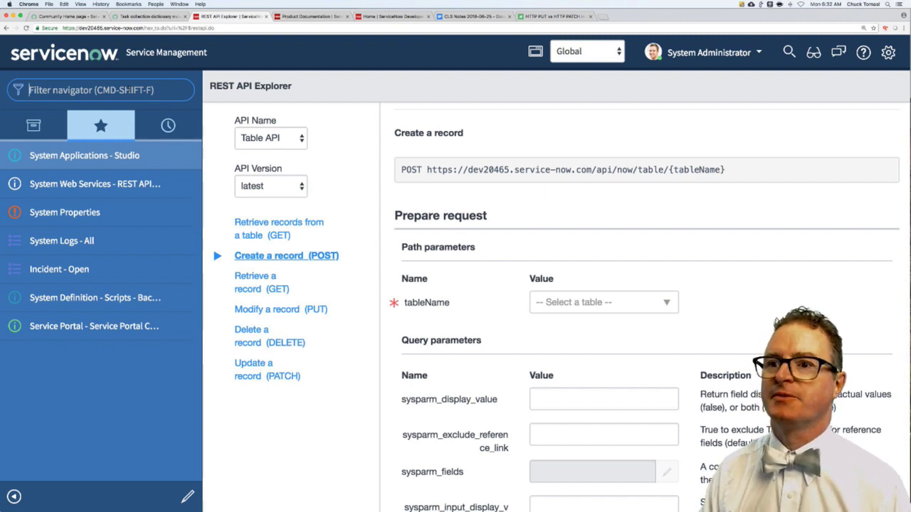
pyautogui.write('plugins')
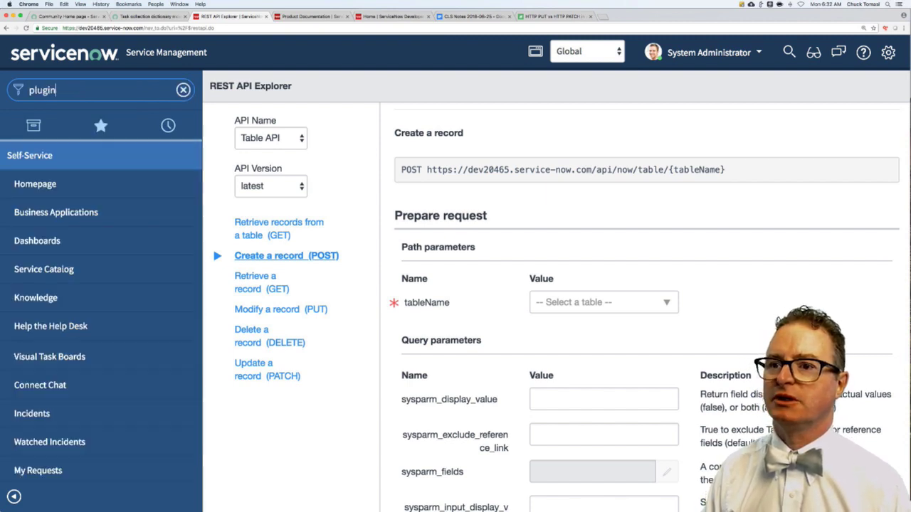
pyautogui.click(43, 185)
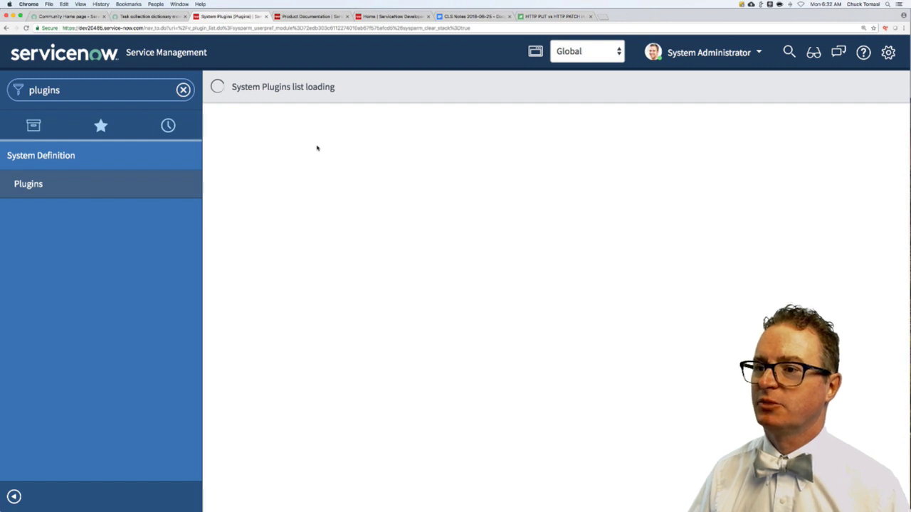
# - Filter the plugin list by name with "*security" and check the security incident plugins among the matches
pyautogui.click(349, 172)
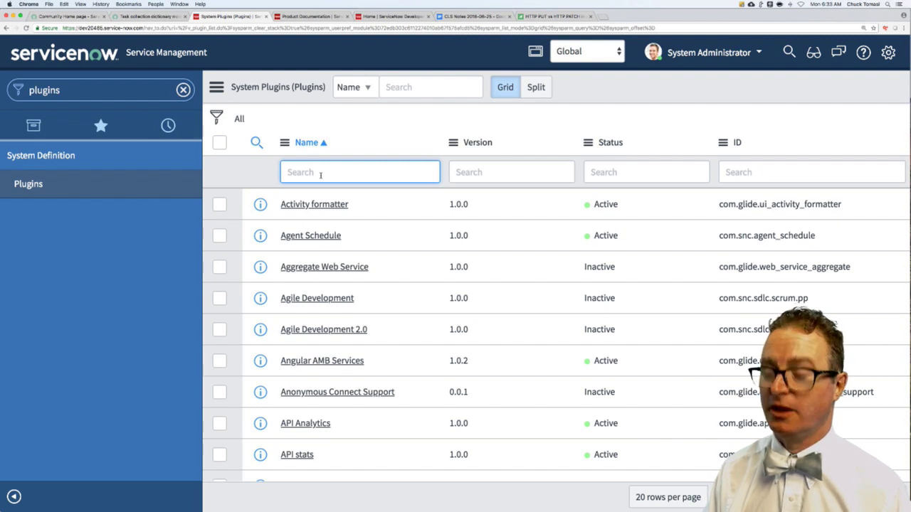
pyautogui.write('*')
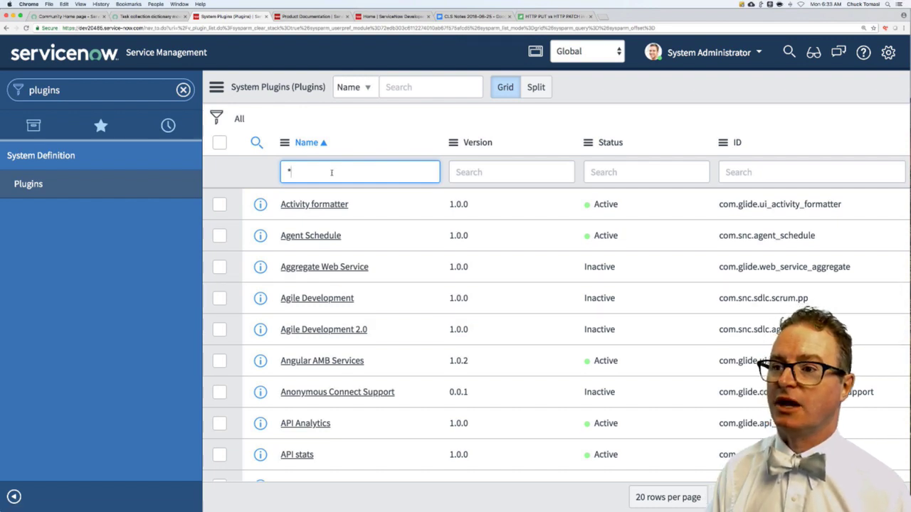
pyautogui.write('sec')
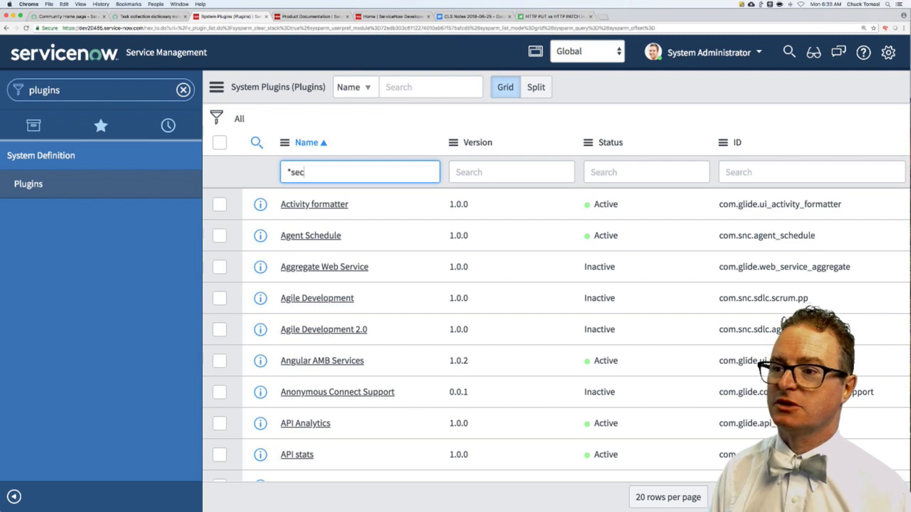
pyautogui.write('urity')
pyautogui.press('Return')
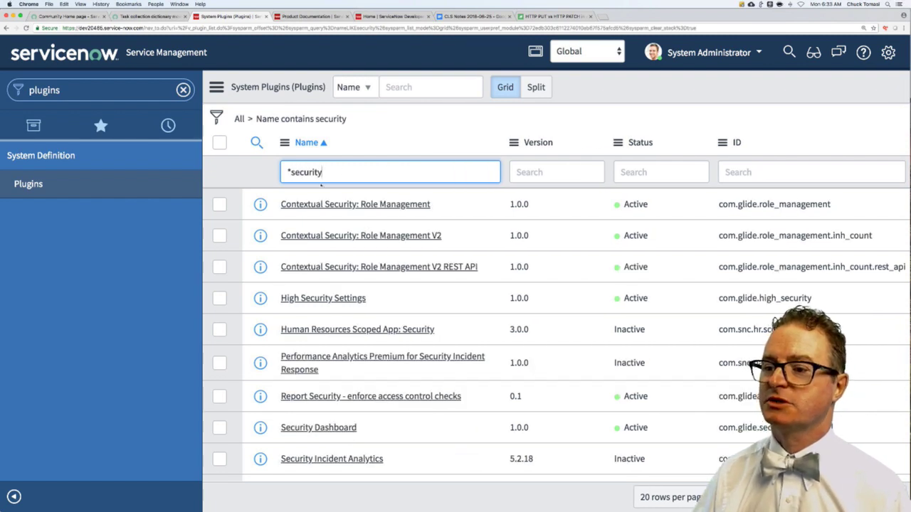
pyautogui.scroll(-3, 368, 313)
pyautogui.scroll(-2, 368, 313)
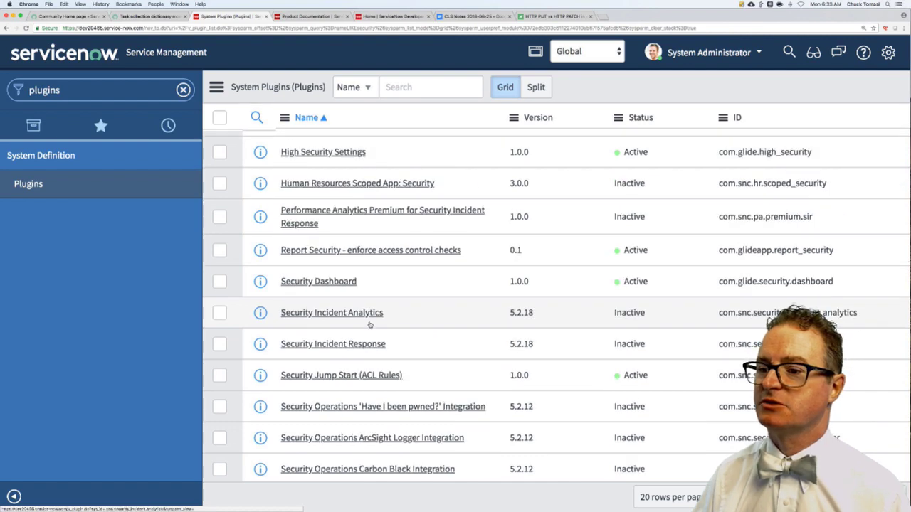
pyautogui.scroll(-2, 369, 324)
pyautogui.scroll(-4, 369, 325)
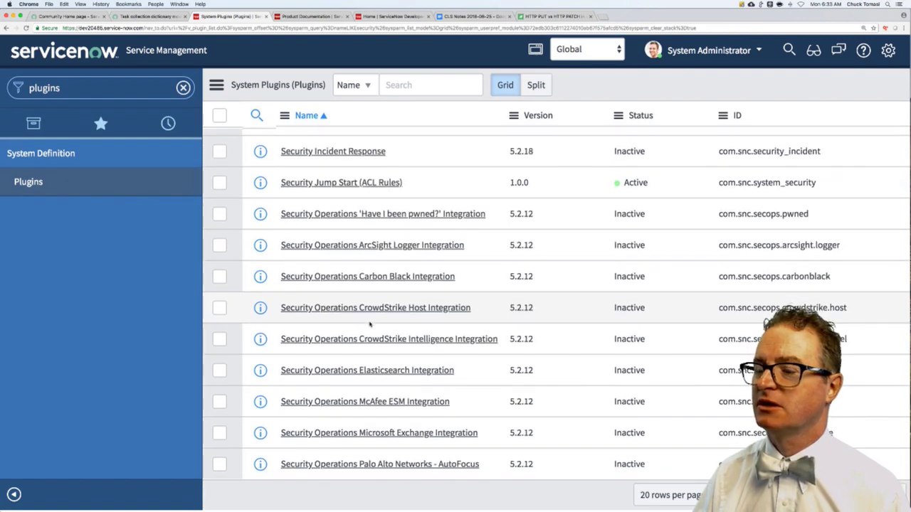
# - Switch to the Product Documentation site and search the Kingston release for "security incident"
pyautogui.click(324, 22)
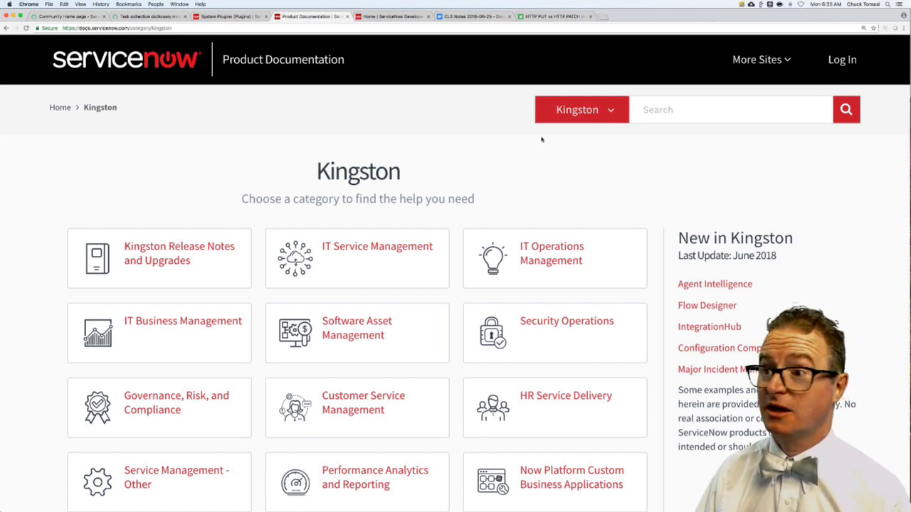
pyautogui.click(678, 109)
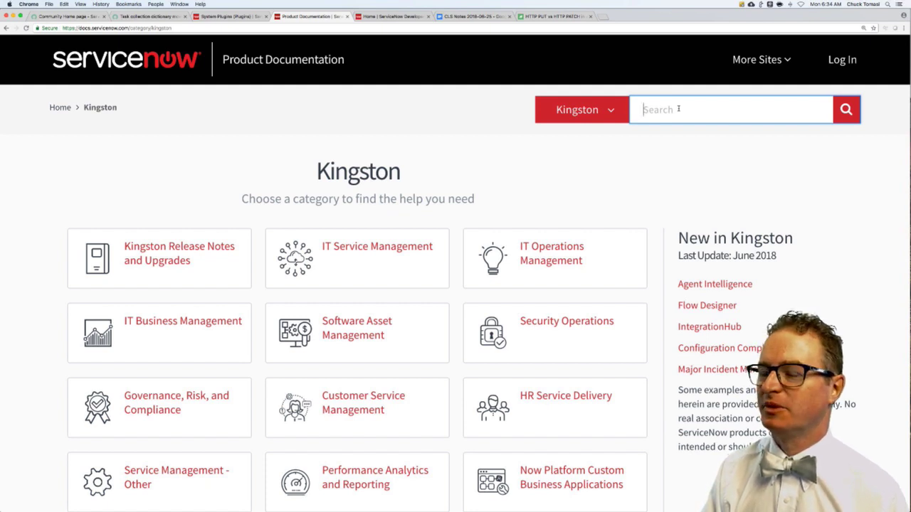
pyautogui.write('sec')
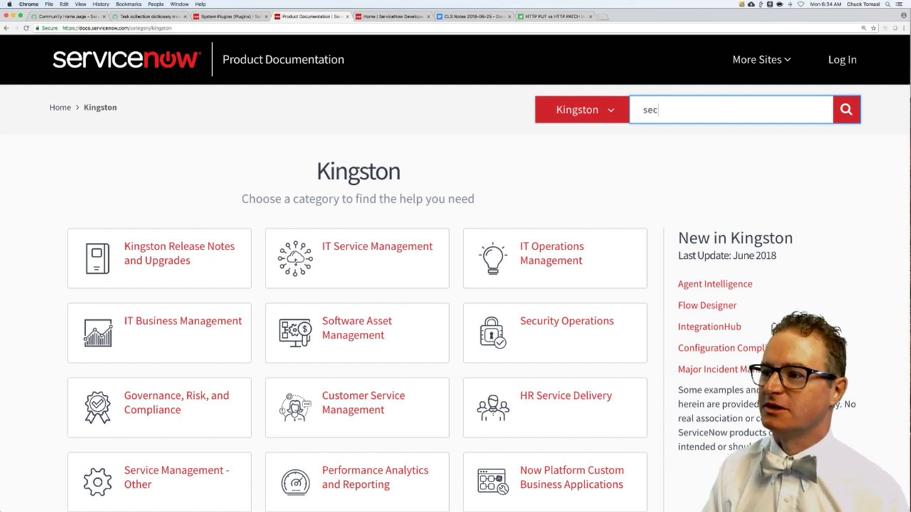
pyautogui.write('urity incident')
pyautogui.press('Return')
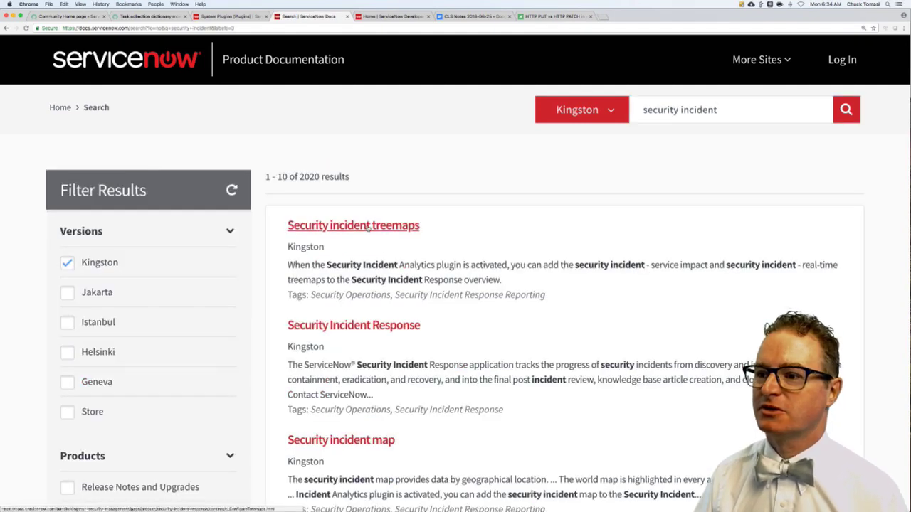
# - Open the Security Incident Response article from the search results and look through its topic links
pyautogui.scroll(-1, 447, 278)
pyautogui.scroll(-3, 447, 279)
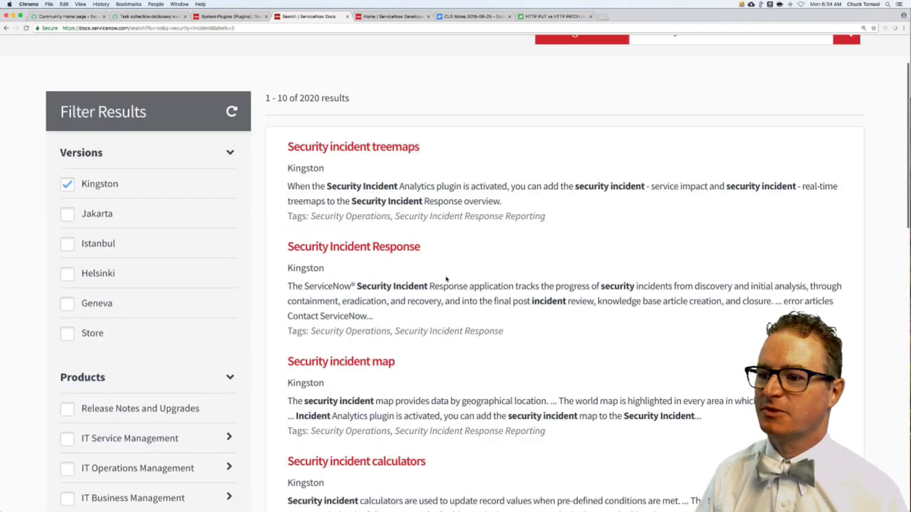
pyautogui.click(343, 178)
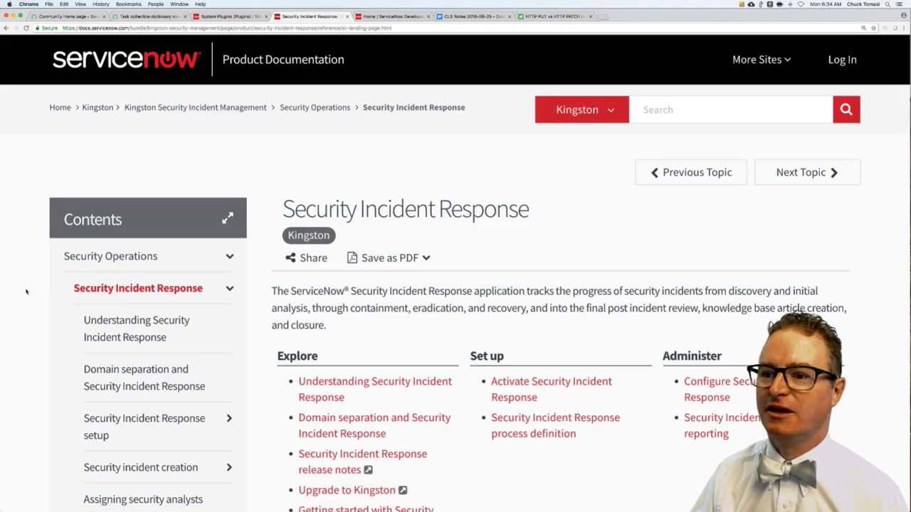
pyautogui.scroll(-1, 25, 291)
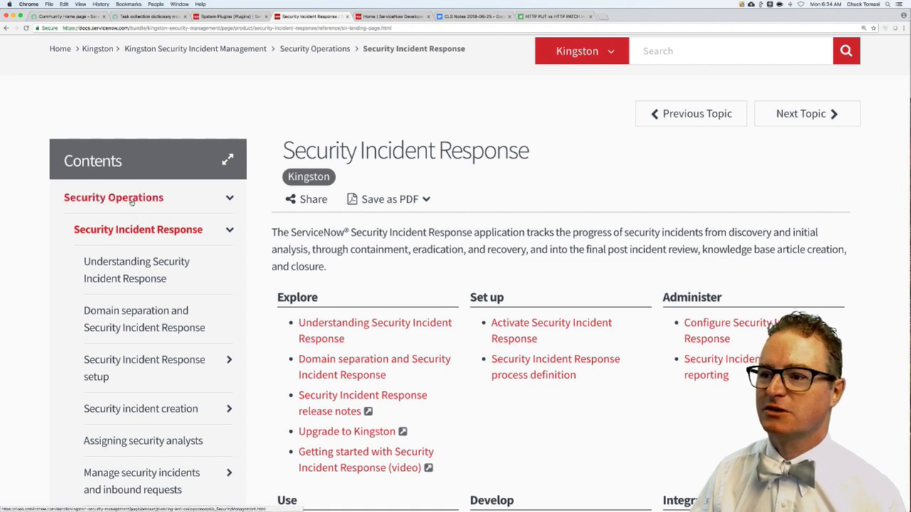
pyautogui.scroll(-5, 322, 283)
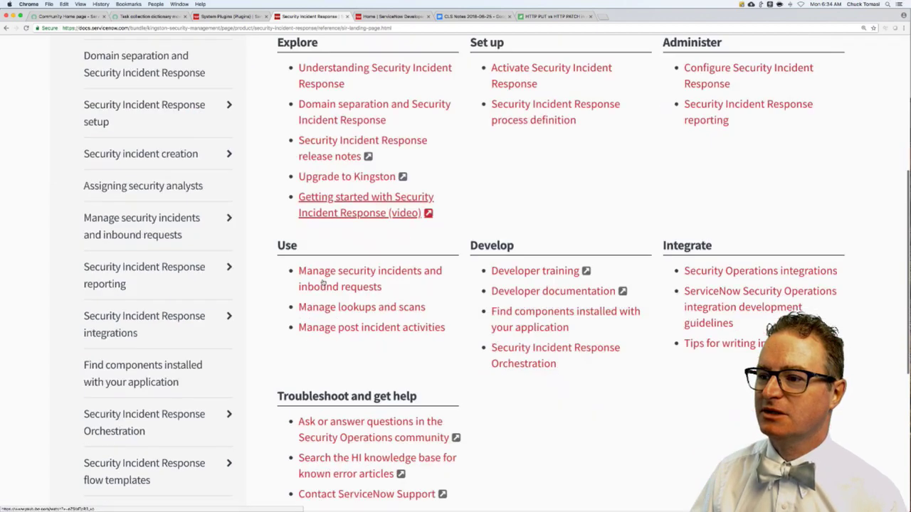
# - Open the Activate Security Incident Response topic and read down to the plugins that it activates
pyautogui.scroll(2, 323, 282)
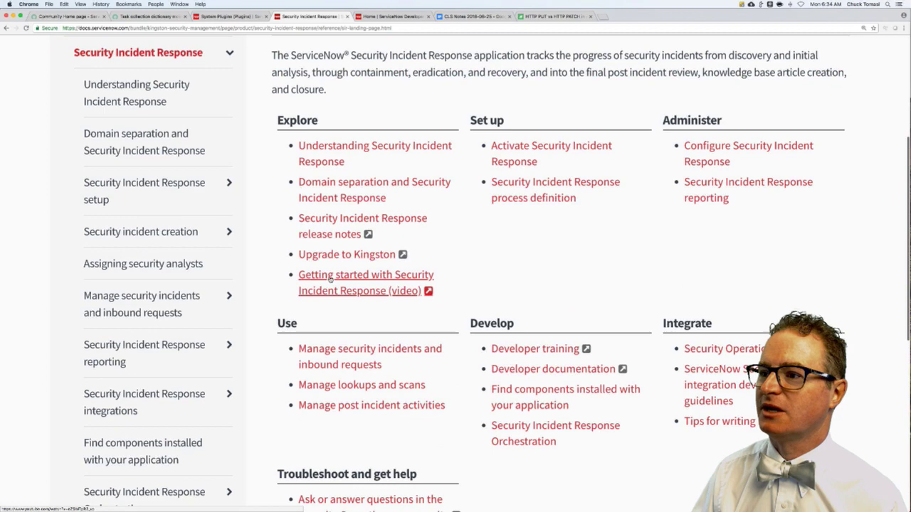
pyautogui.click(550, 147)
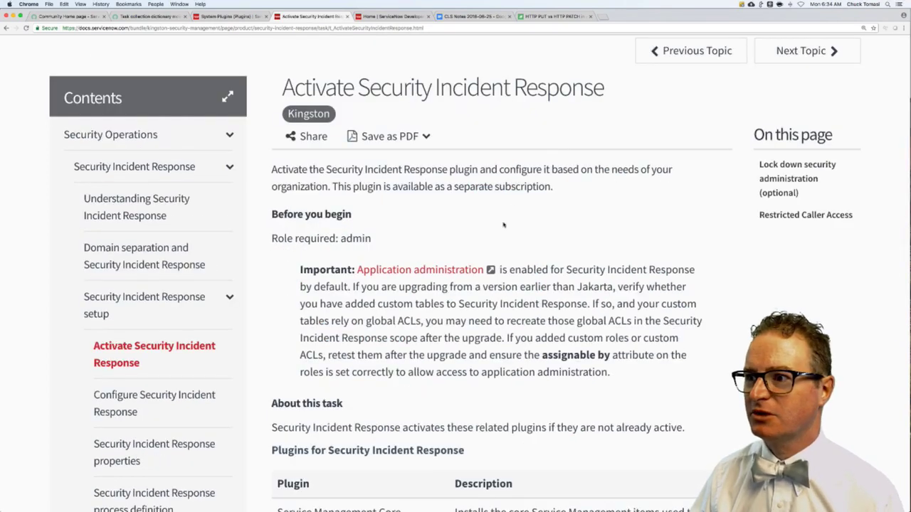
pyautogui.scroll(-1, 503, 224)
pyautogui.scroll(-1, 503, 224)
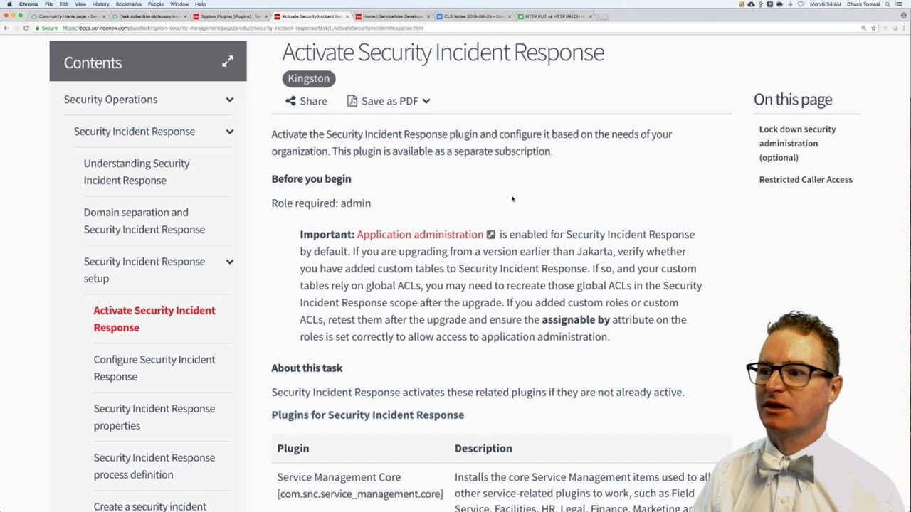
pyautogui.scroll(-1, 511, 200)
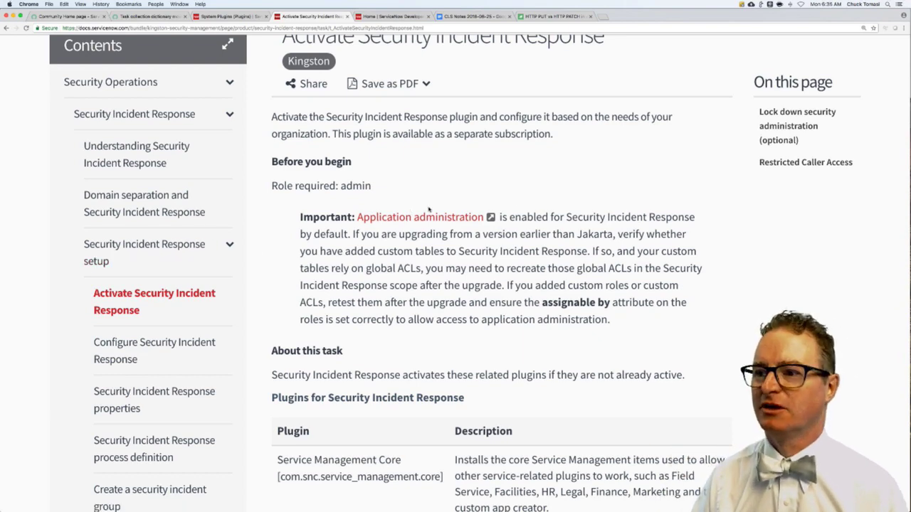
pyautogui.scroll(-5, 442, 208)
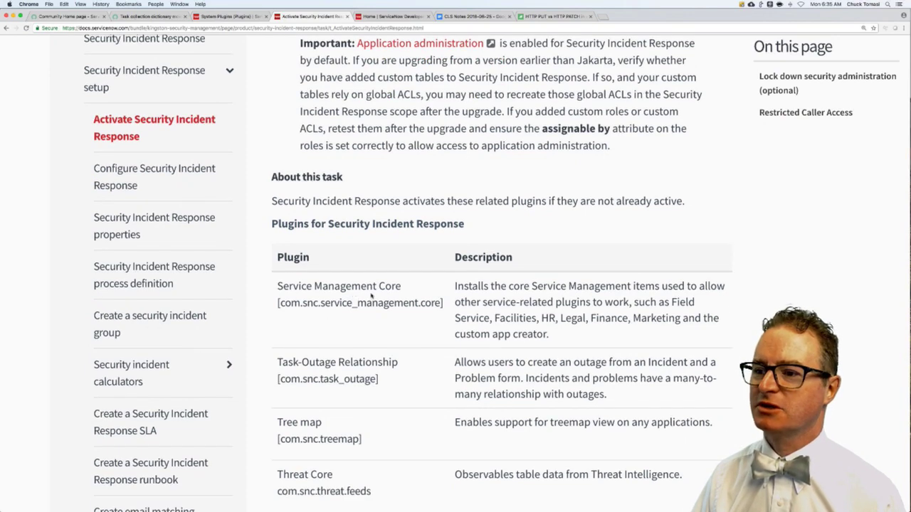
# - Switch back to the developer instance and filter the plugin list by name with "*service management core"
pyautogui.click(223, 16)
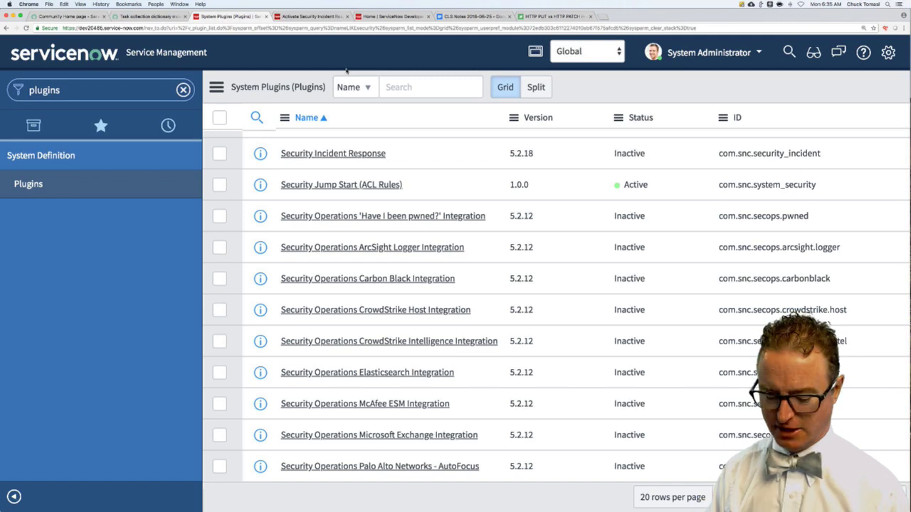
pyautogui.click(396, 86)
pyautogui.write('*sec')
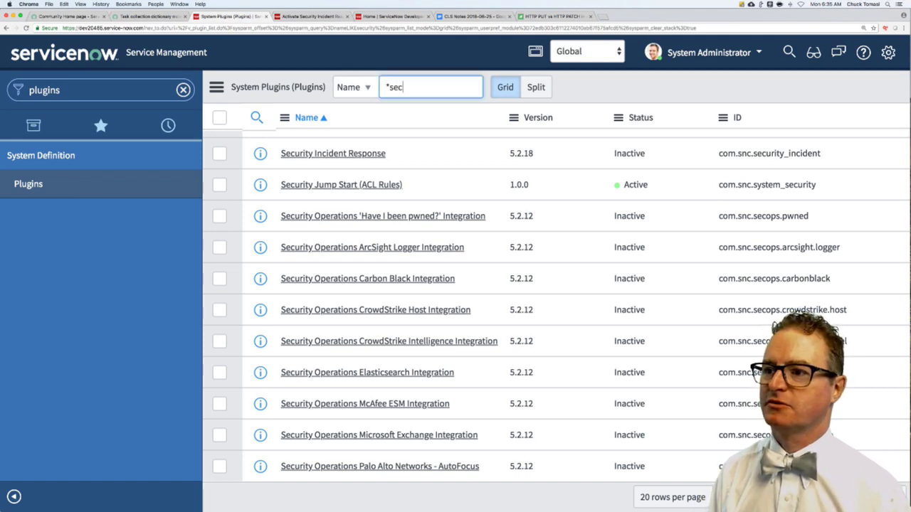
pyautogui.press('BackSpace')
pyautogui.write('rviuce')
pyautogui.press('BackSpace')
pyautogui.press('BackSpace')
pyautogui.press('BackSpace')
pyautogui.write('ce')
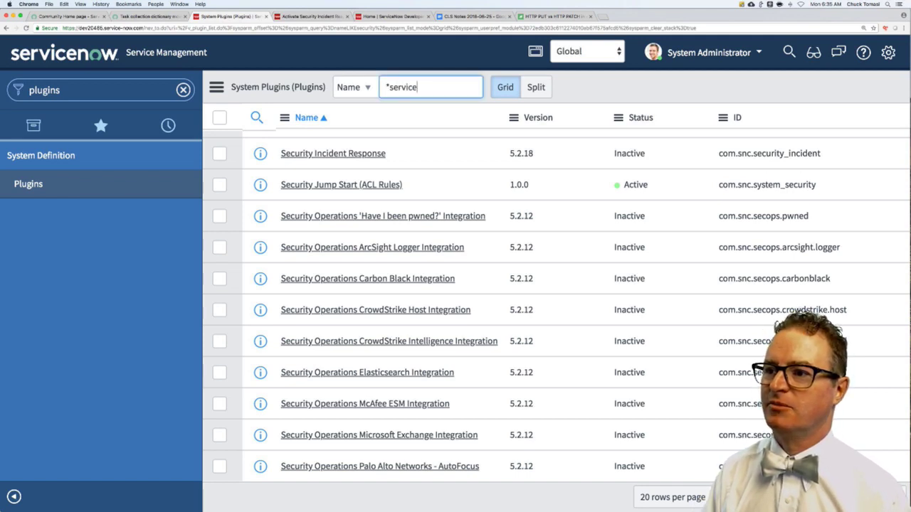
pyautogui.write(' management core')
pyautogui.press('Return')
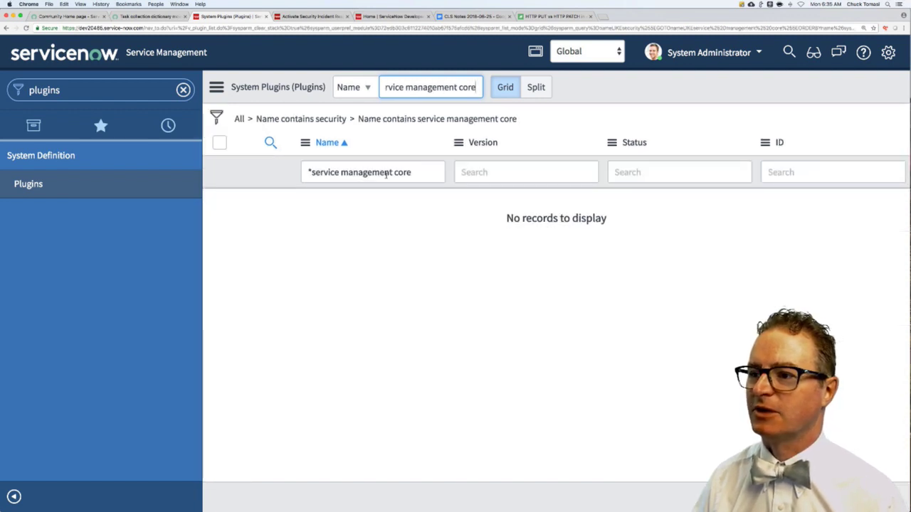
# - Remove the "Name contains security" condition from the plugin list filter, keeping the service management core condition
pyautogui.click(387, 173)
pyautogui.press('BackSpace')
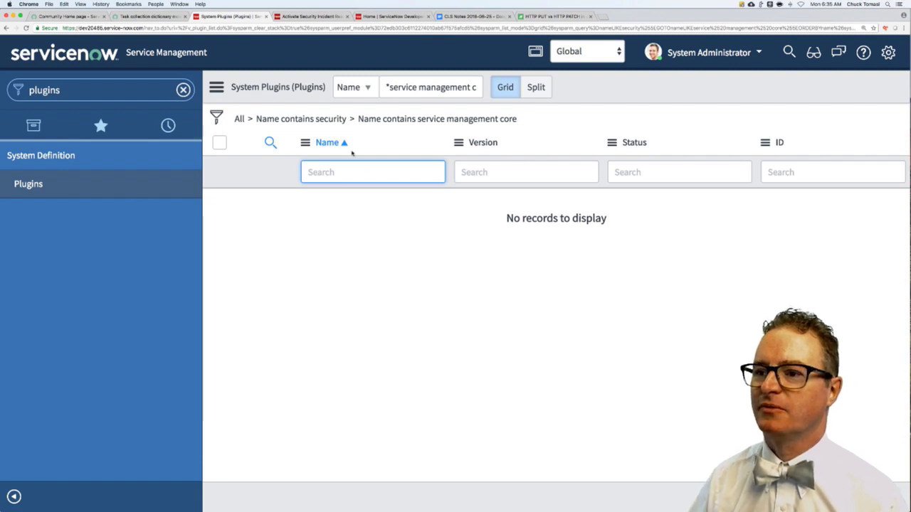
pyautogui.click(250, 120)
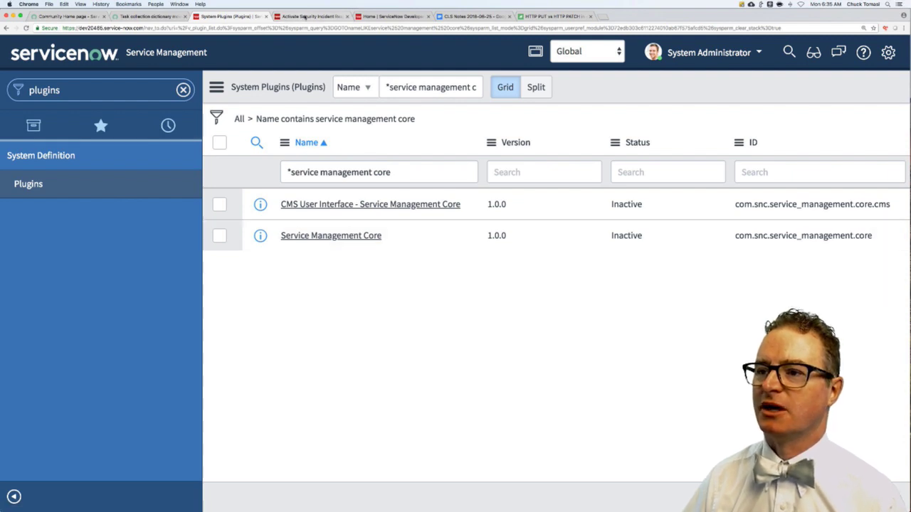
# - Return to the Activate Security Incident Response documentation and review the whole table of related plugins
pyautogui.click(304, 16)
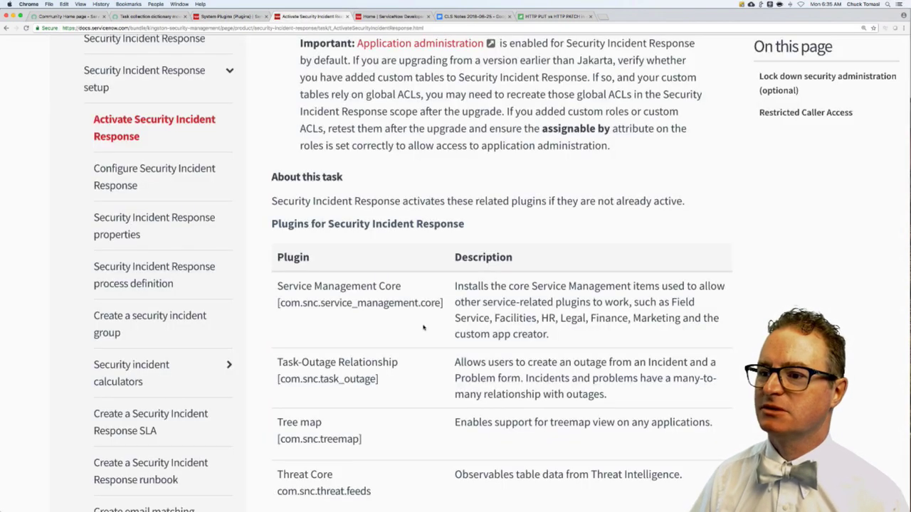
pyautogui.scroll(-2, 423, 328)
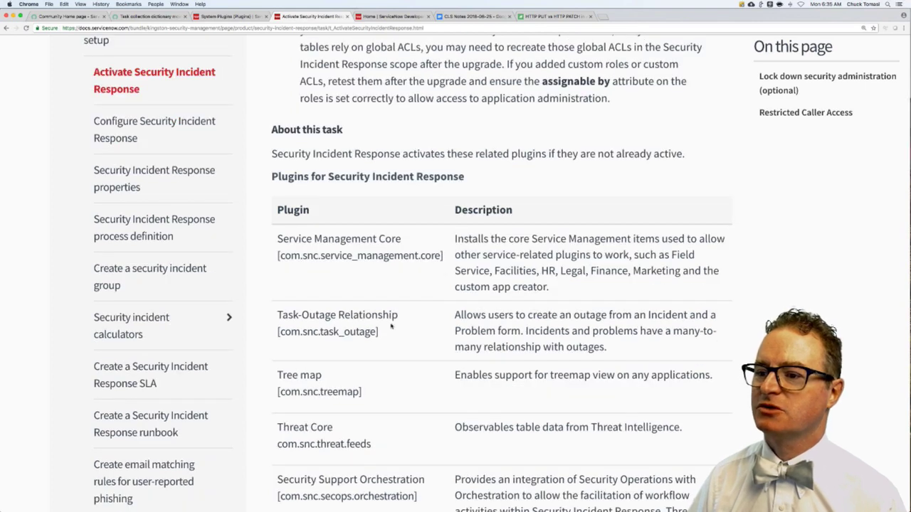
pyautogui.scroll(-1, 391, 326)
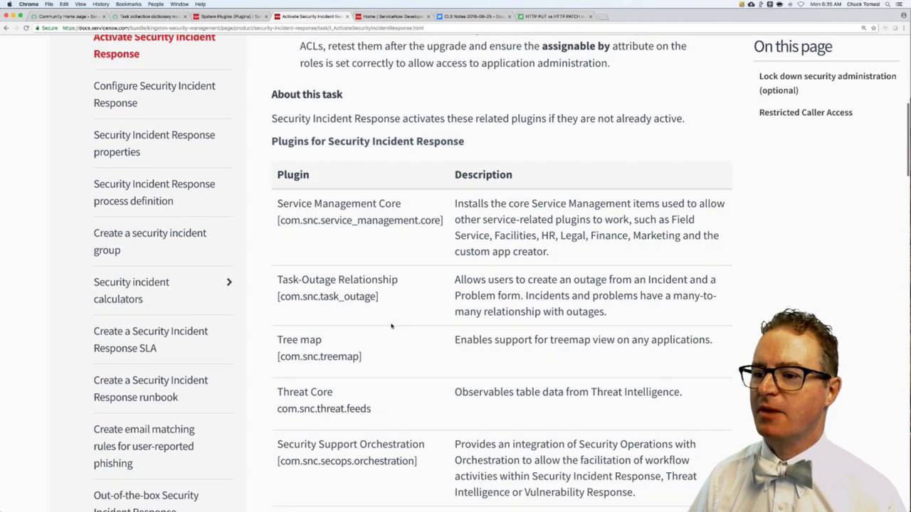
pyautogui.scroll(-2, 391, 326)
pyautogui.scroll(-6, 390, 326)
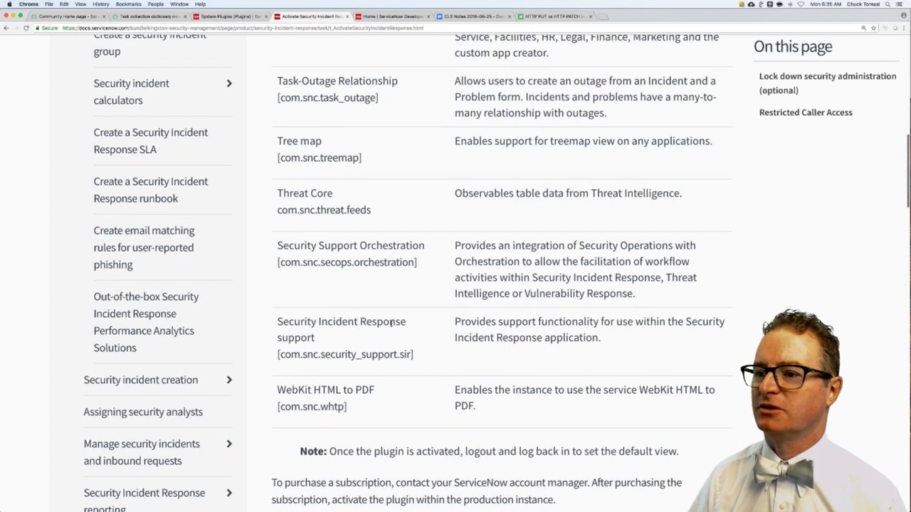
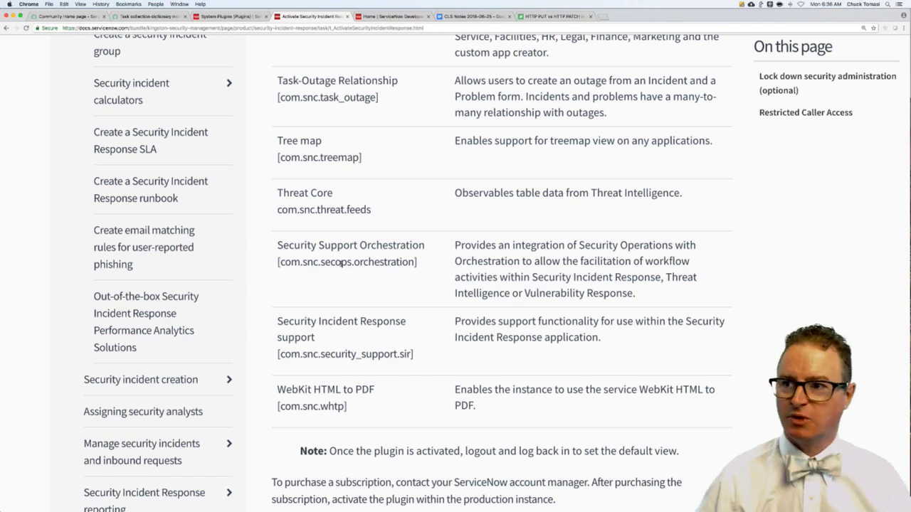
pyautogui.scroll(3, 408, 225)
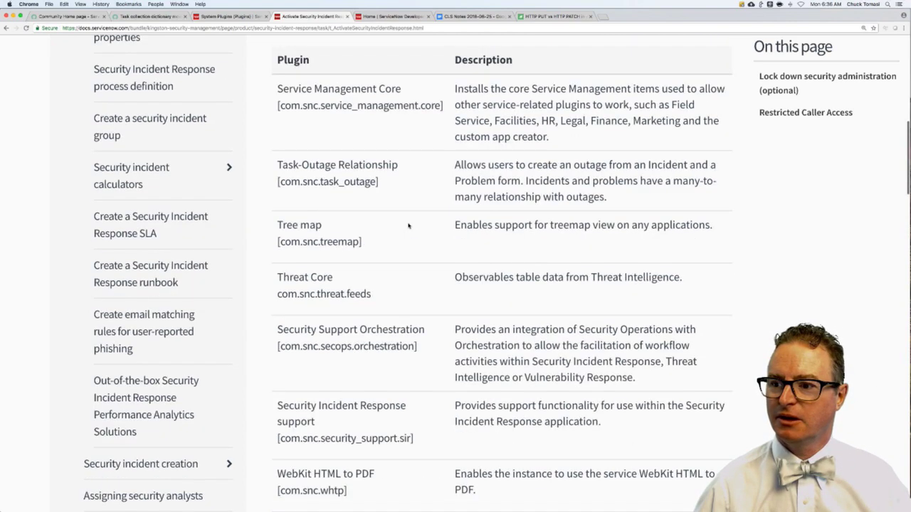
pyautogui.scroll(-1, 408, 226)
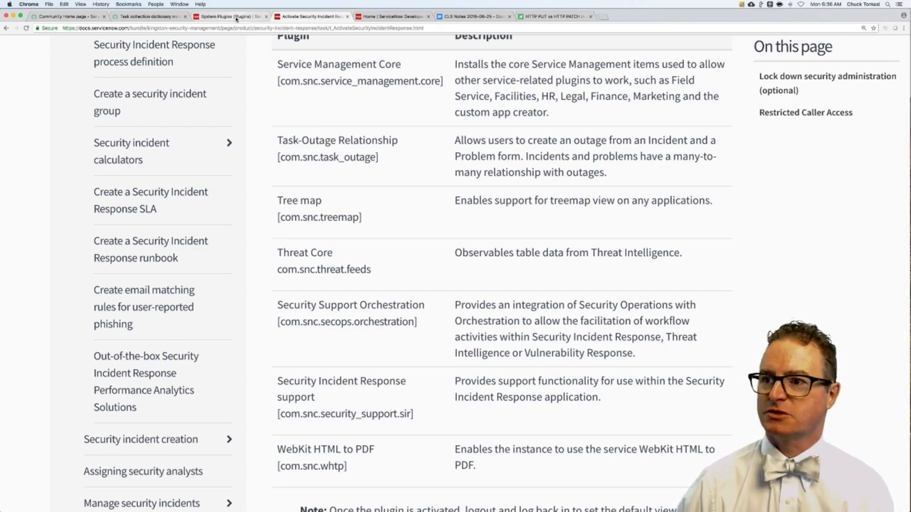
# - Switch back to the plugin list and open the Activate/Upgrade dialog for the Service Management Core plugin
pyautogui.click(236, 18)
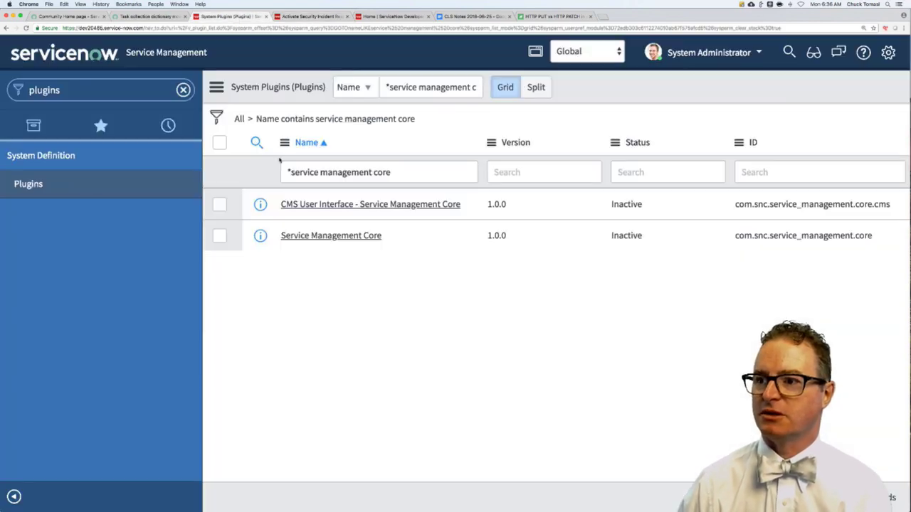
pyautogui.rightClick(342, 238)
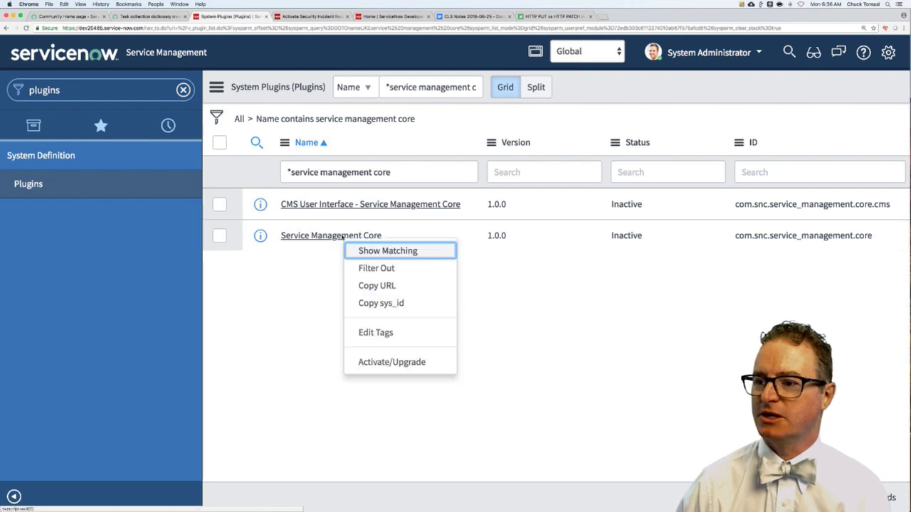
pyautogui.click(392, 362)
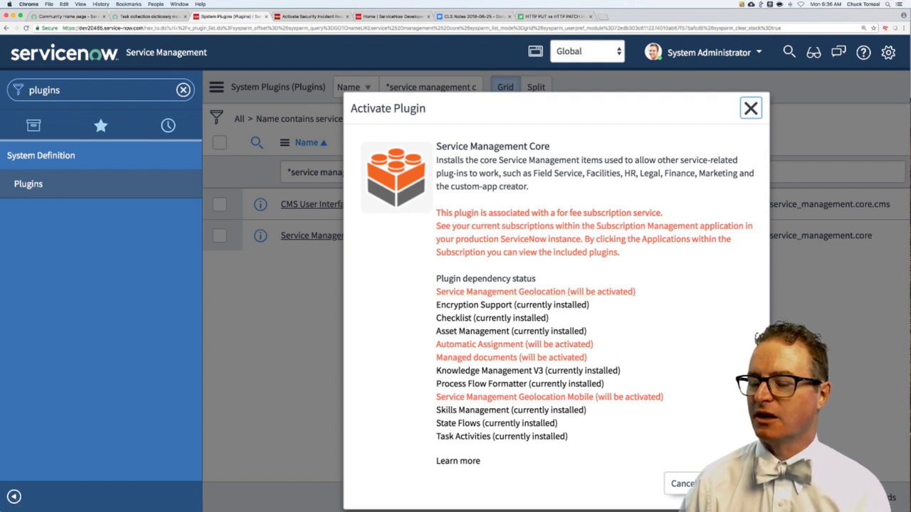
# - Cancel the plugin activation, review the Service Management Core plugin record and its activation logs, and clear the navigator filter
pyautogui.click(682, 484)
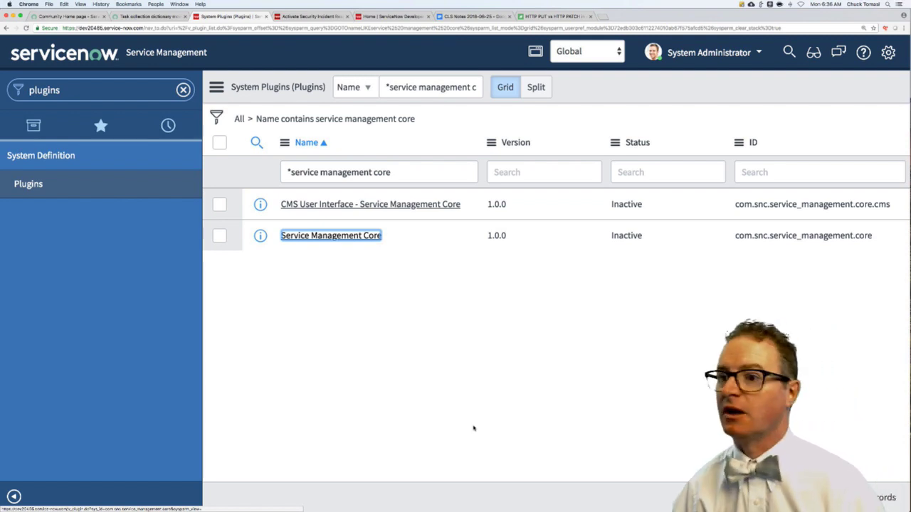
pyautogui.rightClick(342, 240)
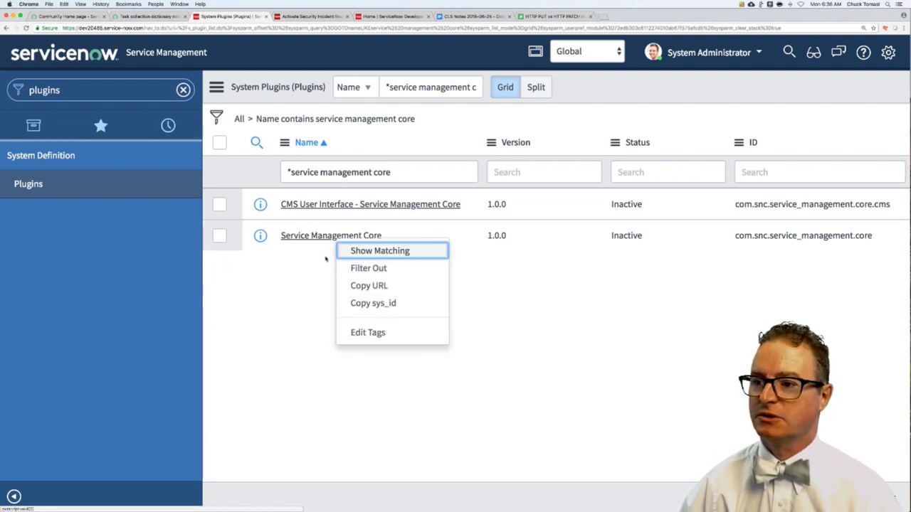
pyautogui.press('Escape')
pyautogui.rightClick(324, 239)
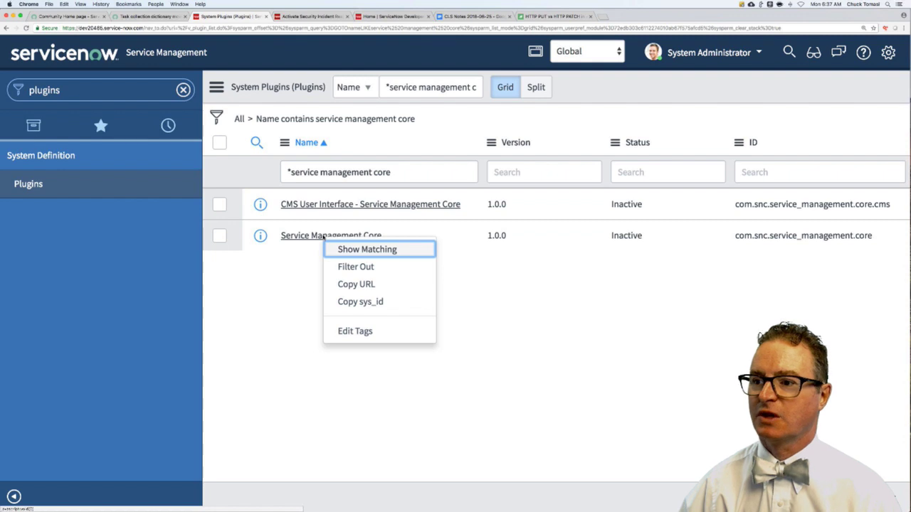
pyautogui.press('Escape')
pyautogui.click(296, 241)
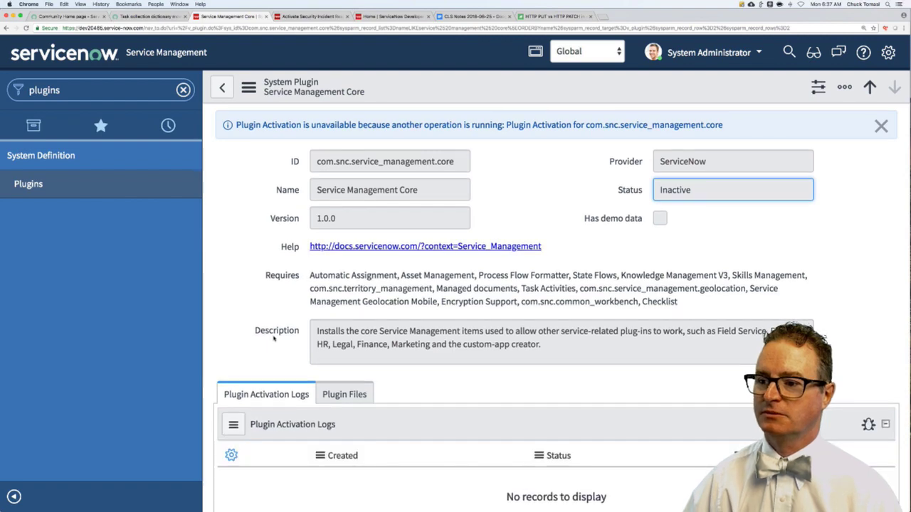
pyautogui.scroll(-2, 274, 339)
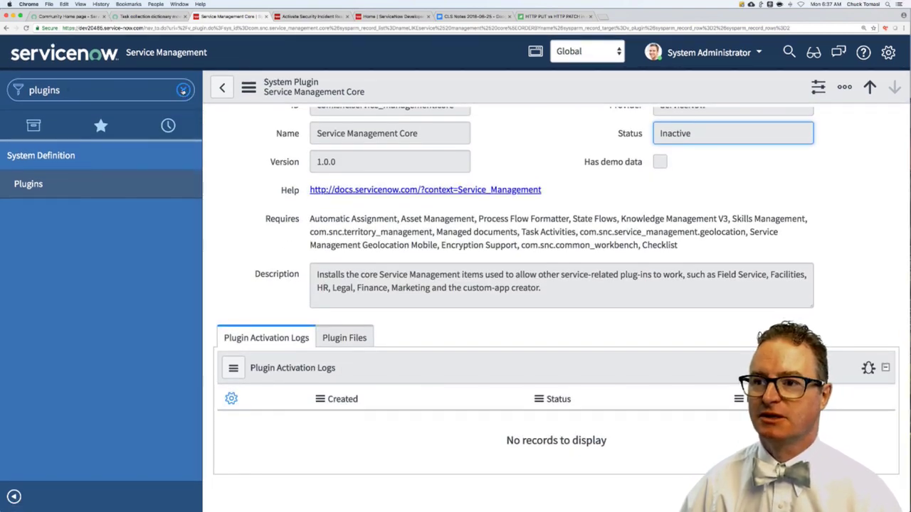
pyautogui.click(183, 90)
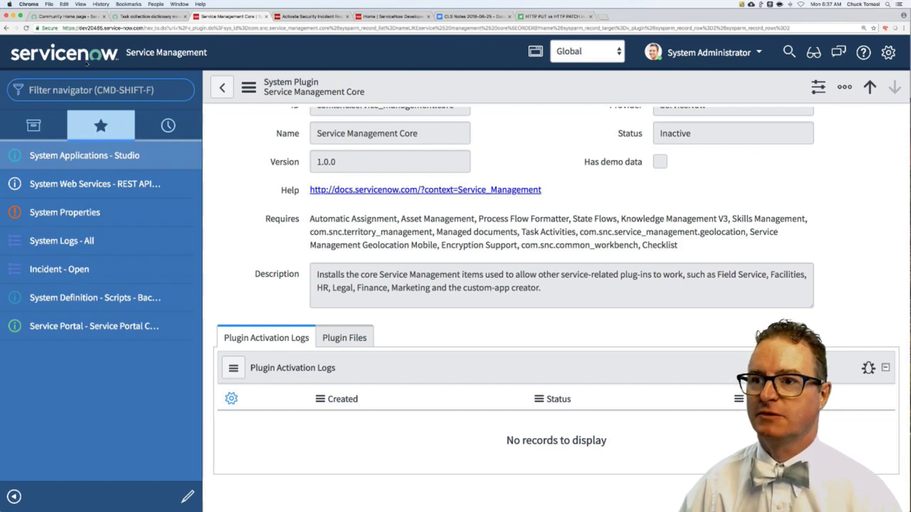
# - Review the screenshots in the community question about the Task collection dictionary moved to a scoped application
pyautogui.click(150, 16)
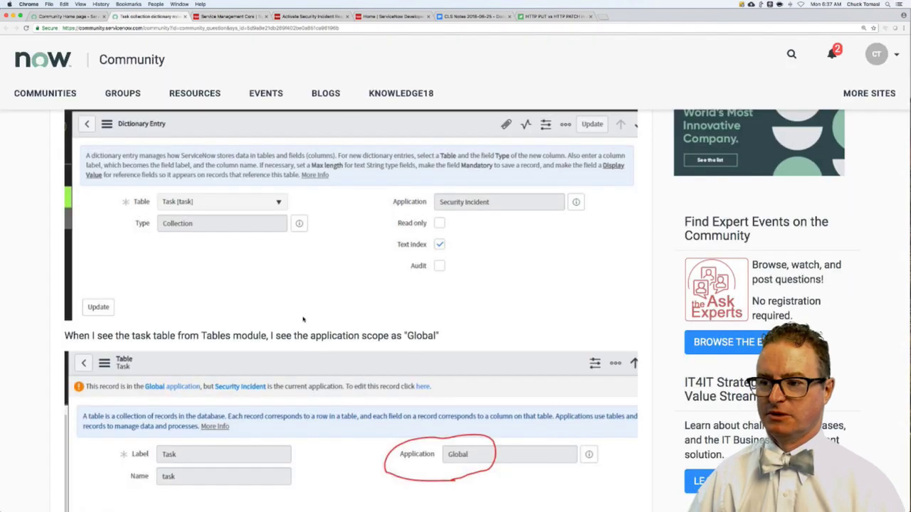
pyautogui.scroll(-1, 303, 320)
pyautogui.scroll(1, 304, 320)
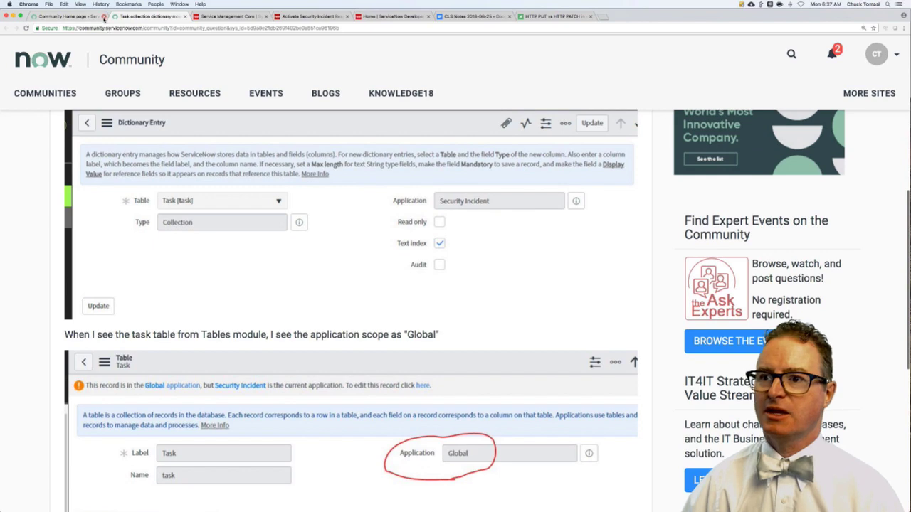
# - Return to the Community home page and look through the questions in its content list
pyautogui.click(100, 16)
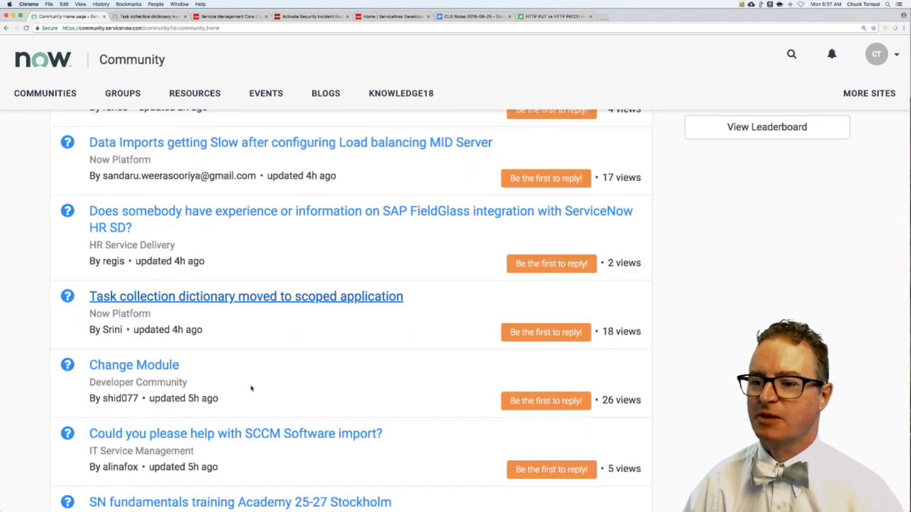
pyautogui.scroll(-3, 253, 386)
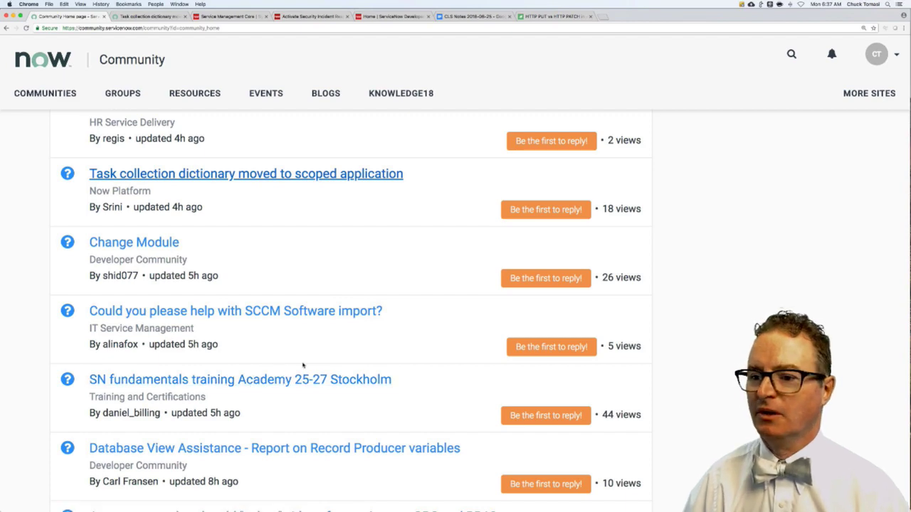
pyautogui.scroll(-1, 303, 366)
pyautogui.scroll(10, 302, 366)
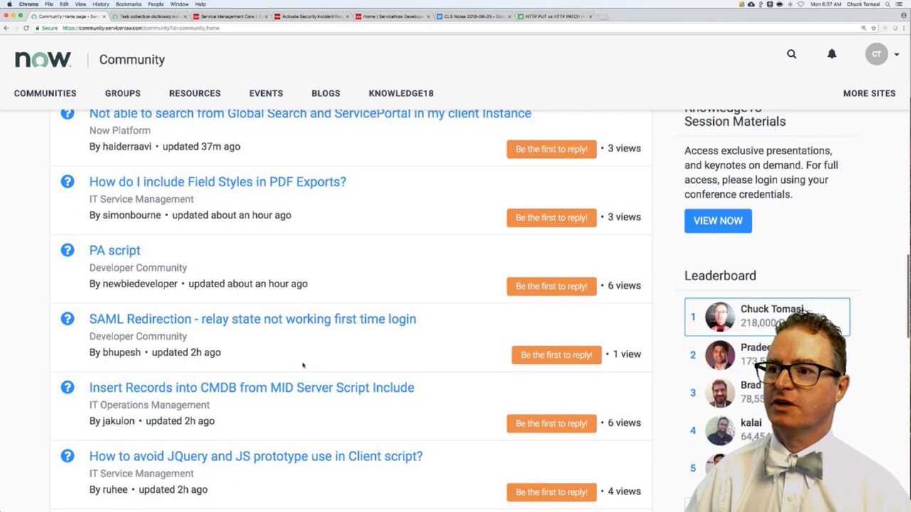
pyautogui.scroll(6, 302, 365)
pyautogui.scroll(1, 302, 365)
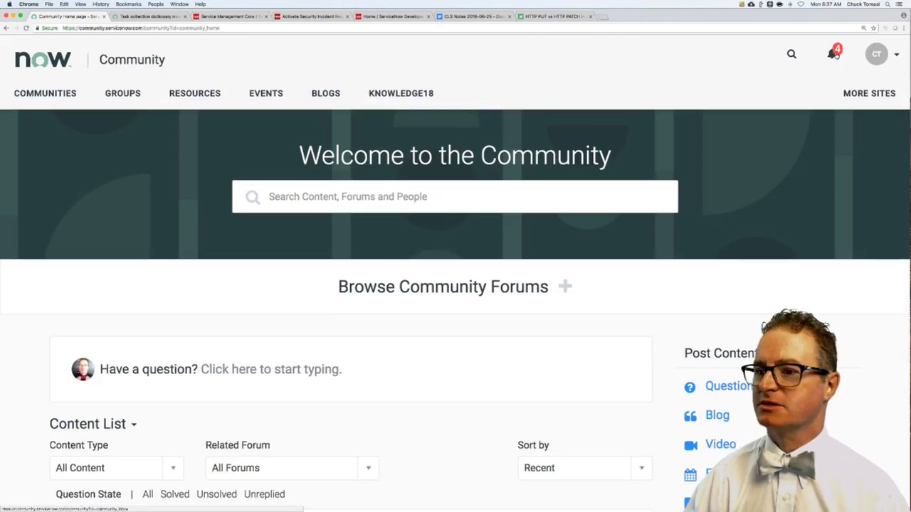
# - Open the Community Inbox and select the reply notification for "How to change the state of work order task by Rest API?"
pyautogui.scroll(-3, 303, 338)
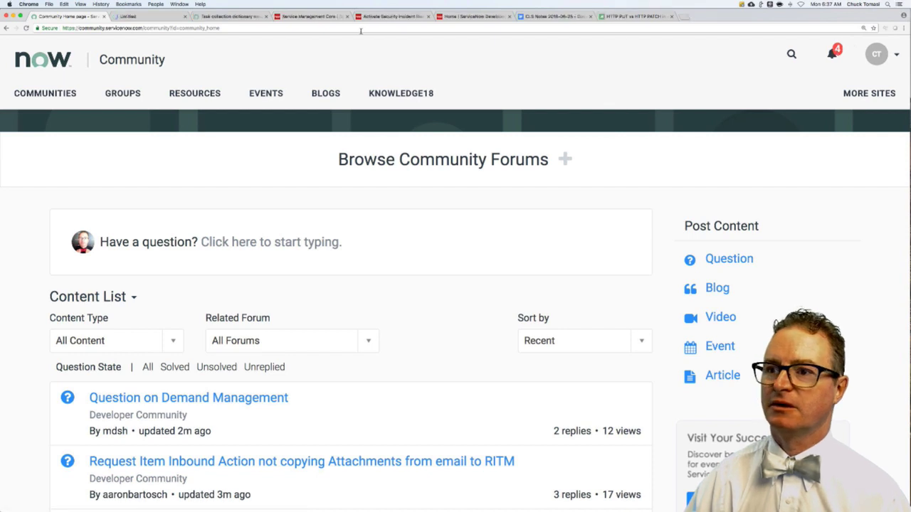
pyautogui.click(142, 16)
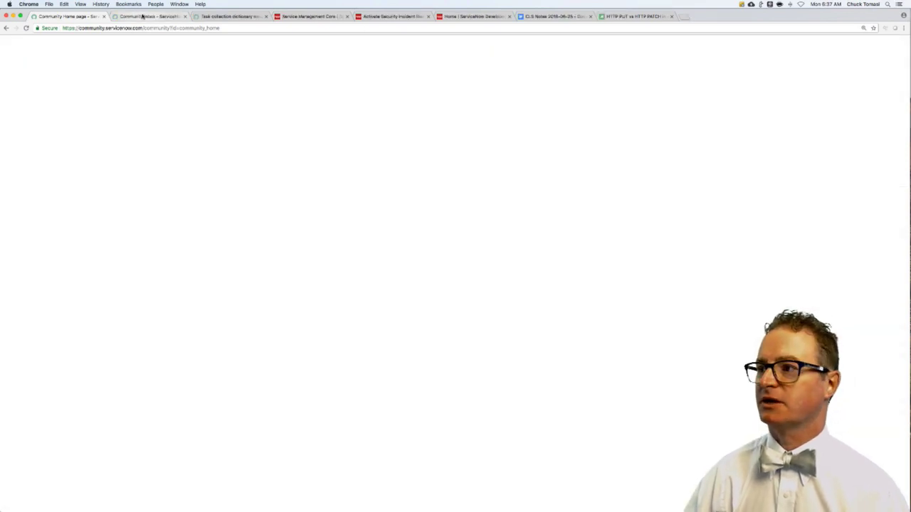
pyautogui.click(142, 15)
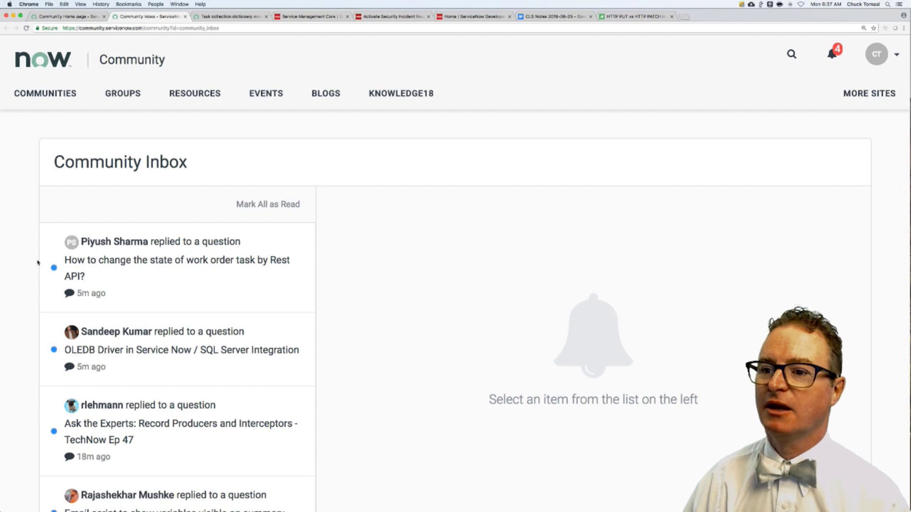
pyautogui.click(188, 268)
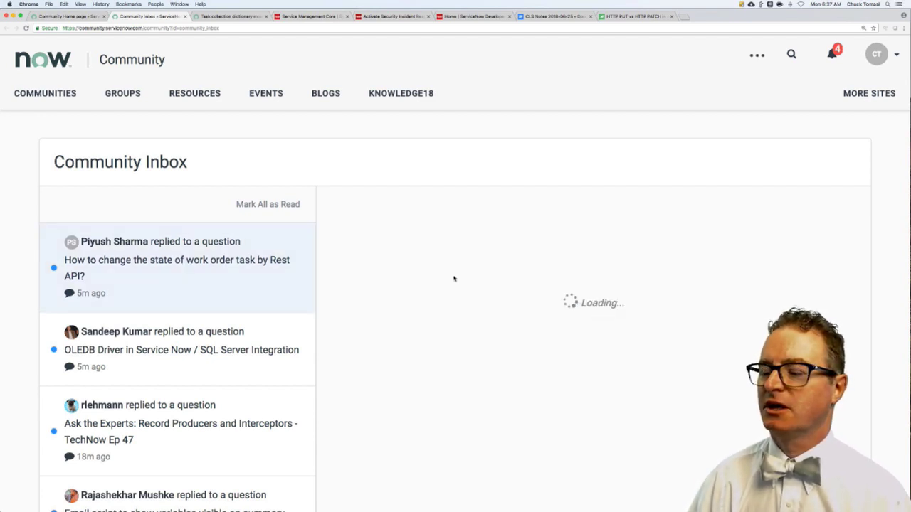
# - Read the work order task REST API question and its replies through to the author's latest comment
pyautogui.scroll(-5, 435, 298)
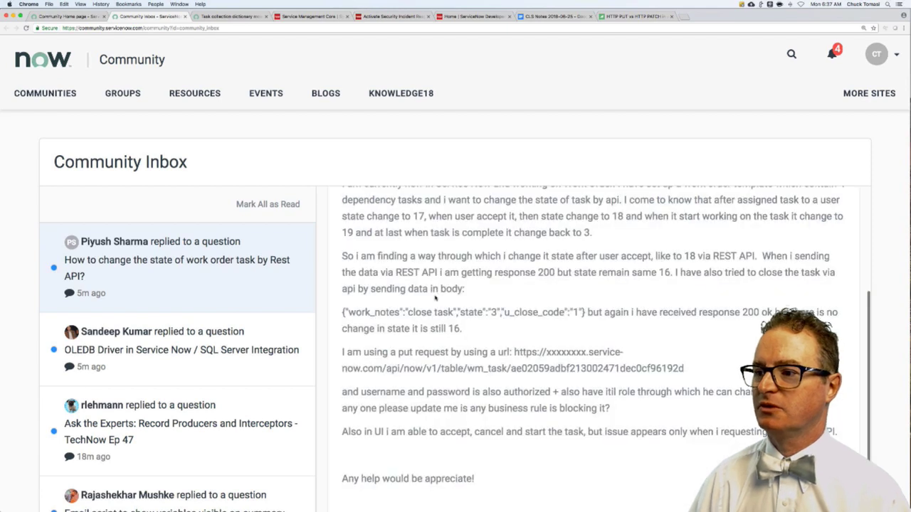
pyautogui.scroll(-4, 435, 298)
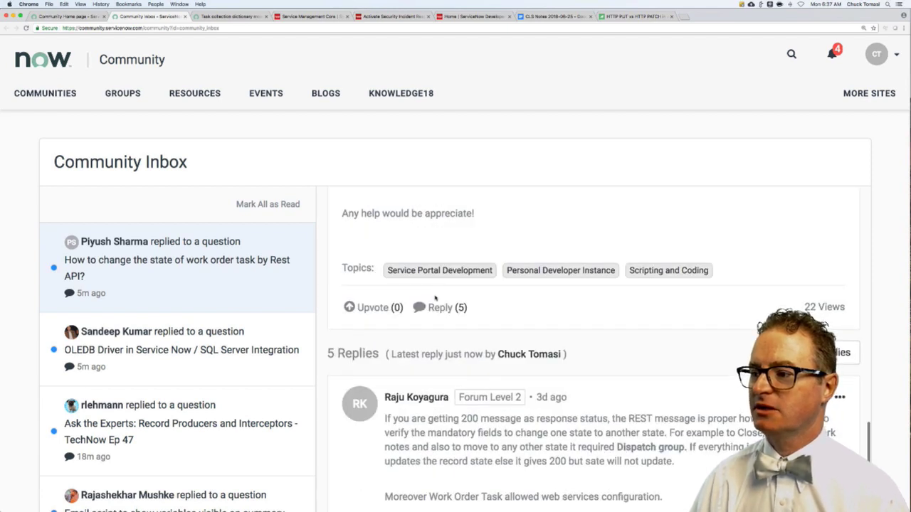
pyautogui.scroll(-3, 435, 298)
pyautogui.scroll(-3, 730, 347)
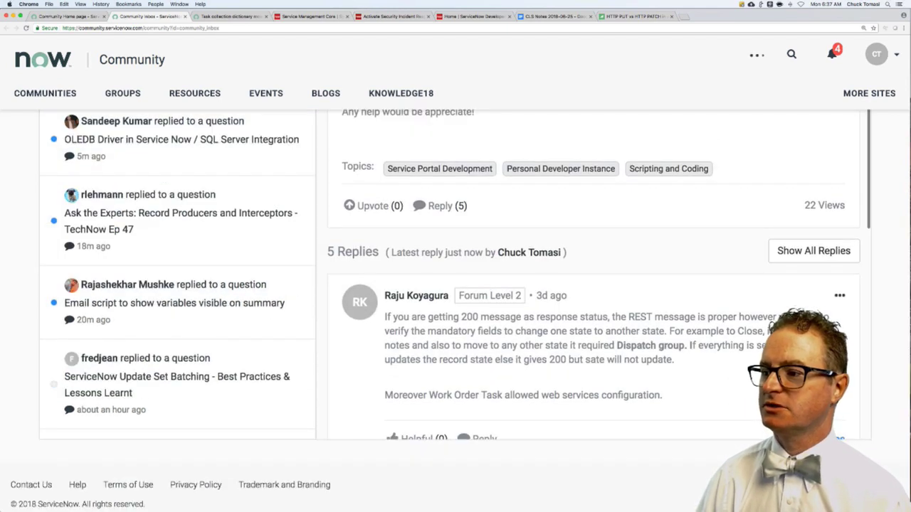
pyautogui.scroll(-4, 595, 274)
pyautogui.scroll(-4, 594, 274)
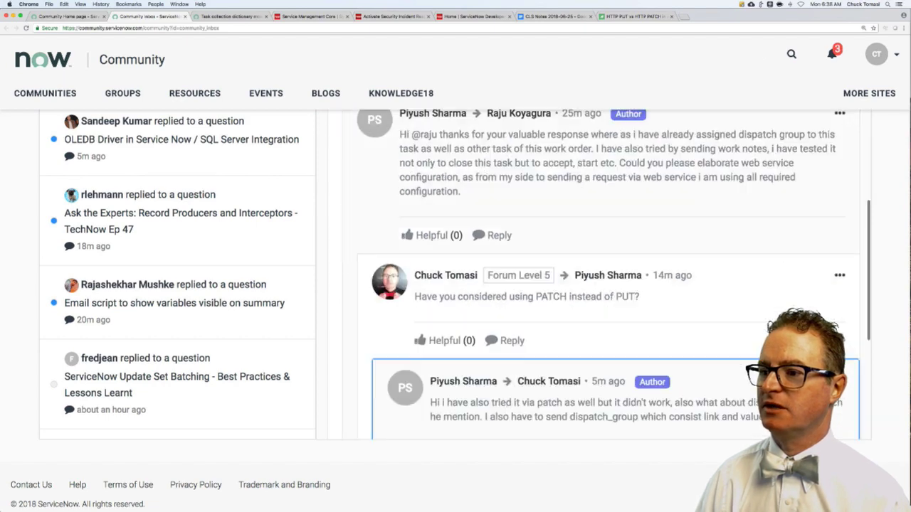
pyautogui.scroll(-1, 539, 346)
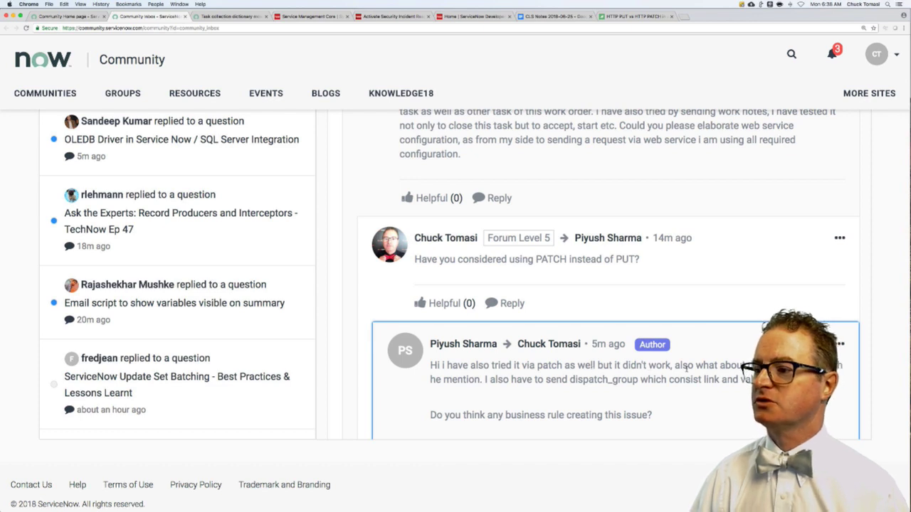
pyautogui.scroll(-1, 687, 370)
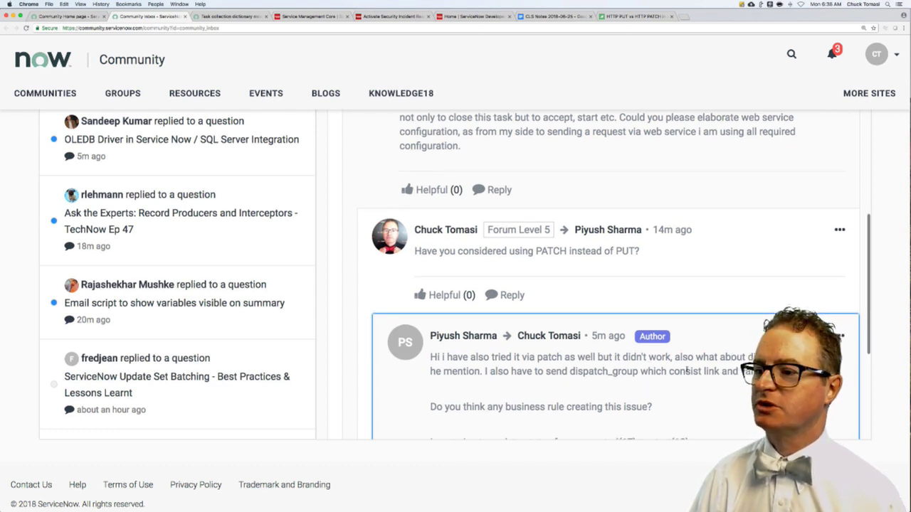
pyautogui.scroll(-2, 684, 371)
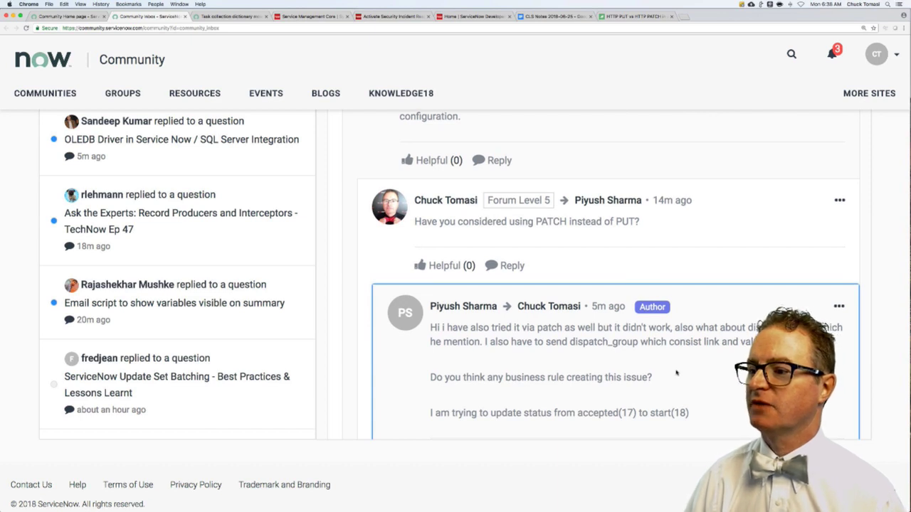
pyautogui.scroll(-1, 672, 374)
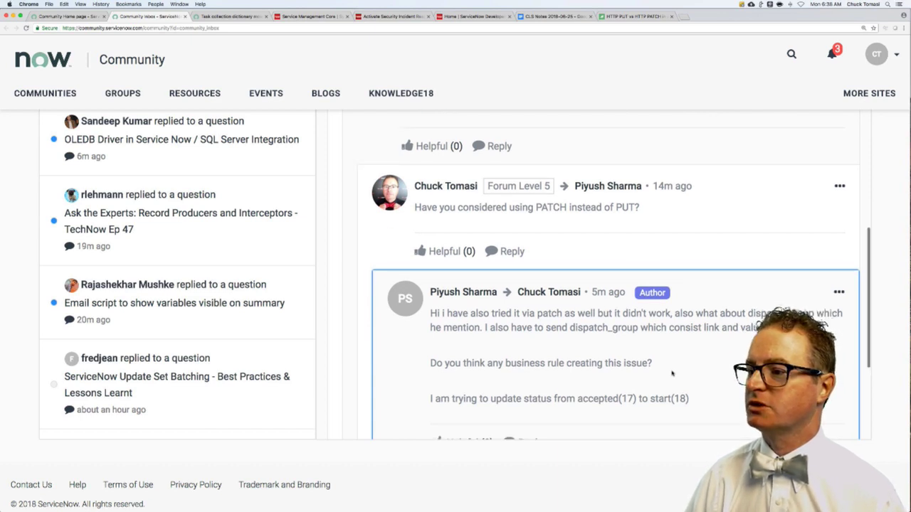
pyautogui.scroll(-3, 672, 374)
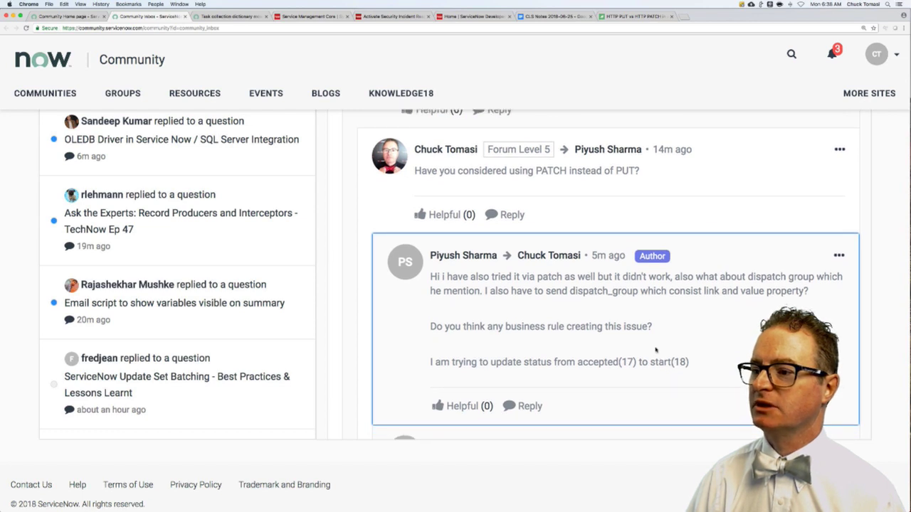
pyautogui.scroll(-2, 656, 349)
pyautogui.scroll(-1, 655, 349)
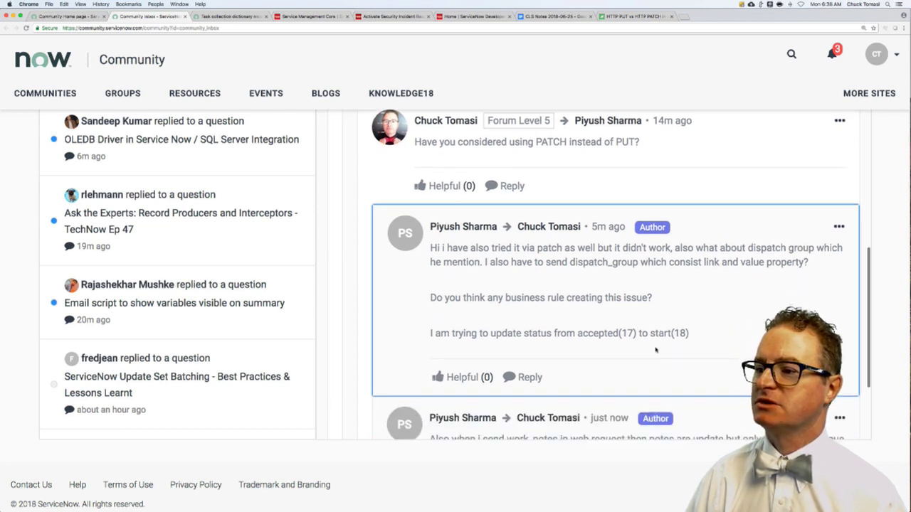
pyautogui.scroll(-1, 656, 349)
pyautogui.scroll(-3, 656, 350)
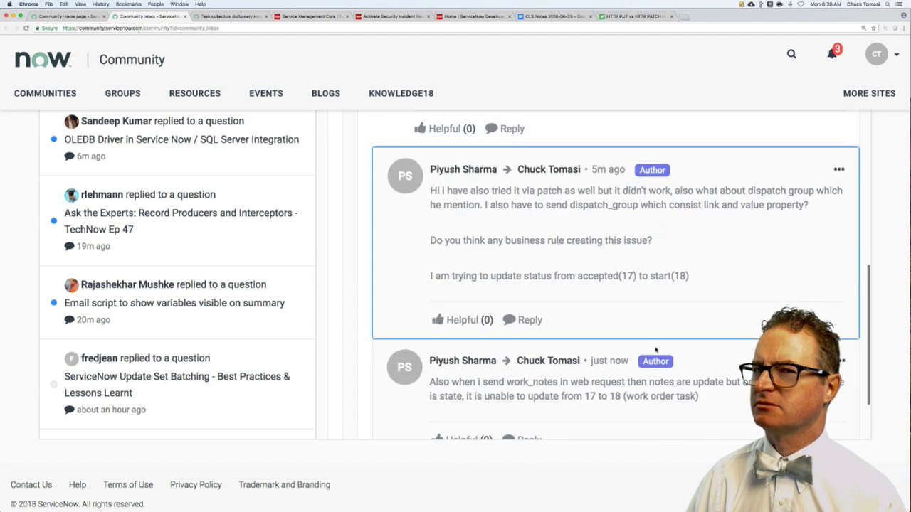
pyautogui.scroll(-5, 656, 349)
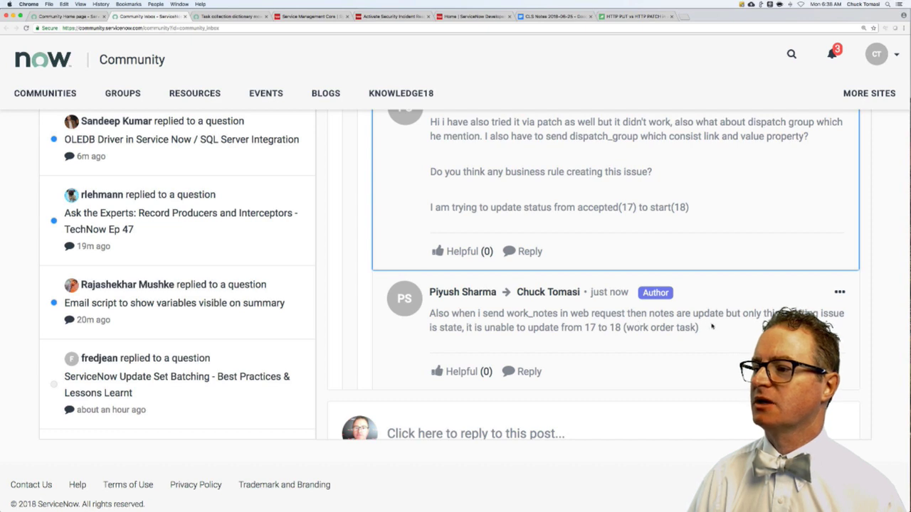
# - Start a reply to the author's latest comment: "I don't know enough about the work order process to say why it's not updating, but"
pyautogui.click(537, 373)
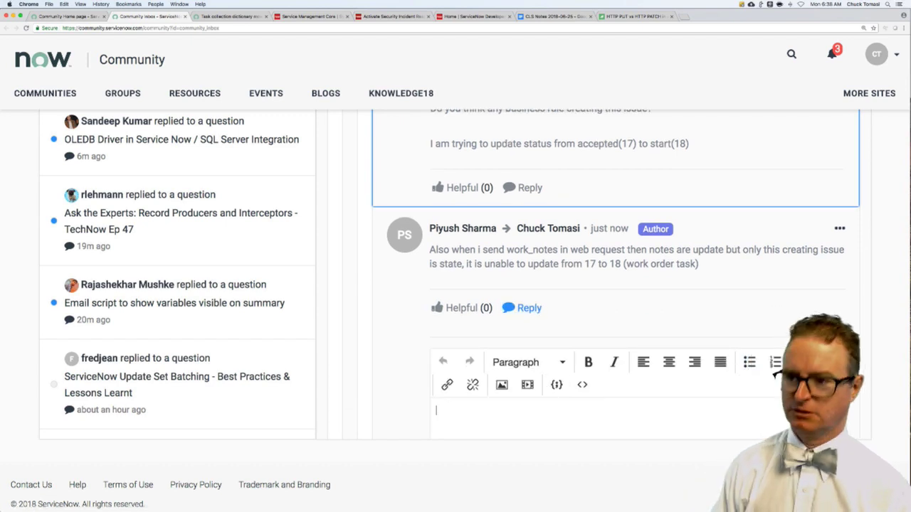
pyautogui.write("I don't know ")
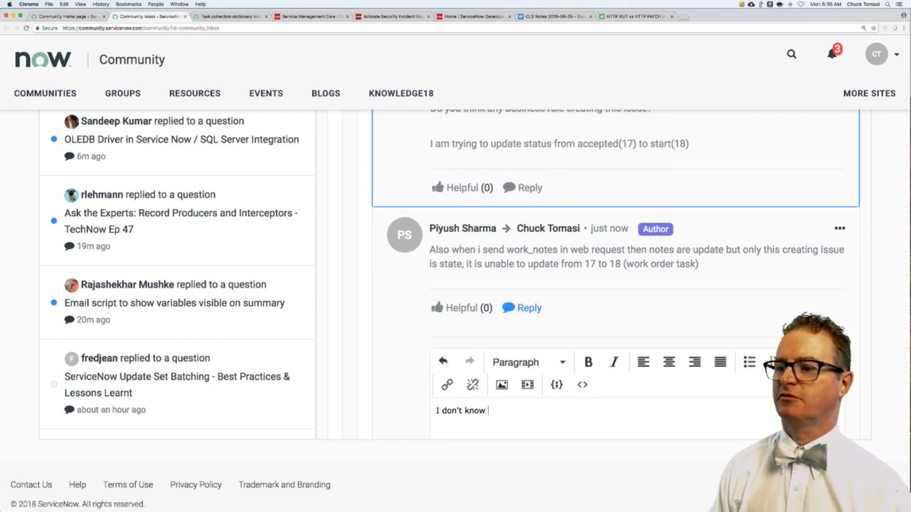
pyautogui.write('enough about the work p')
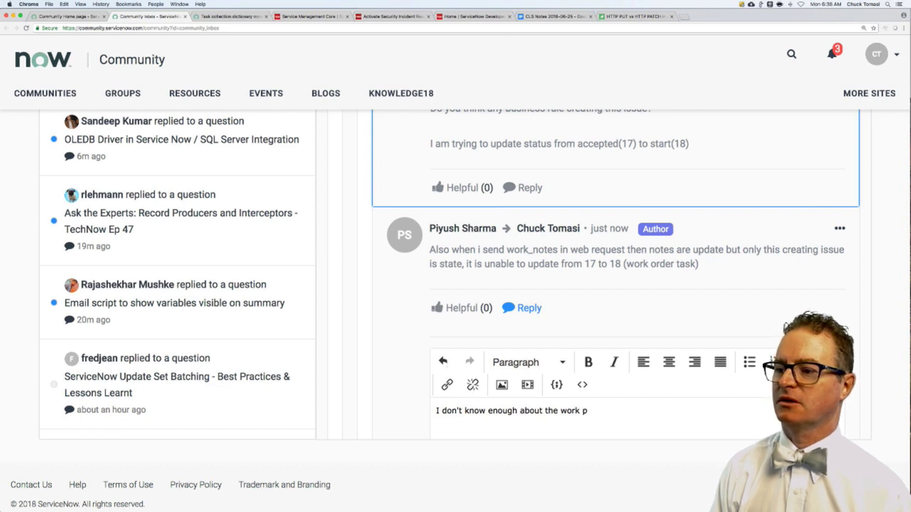
pyautogui.press('BackSpace')
pyautogui.write('order ')
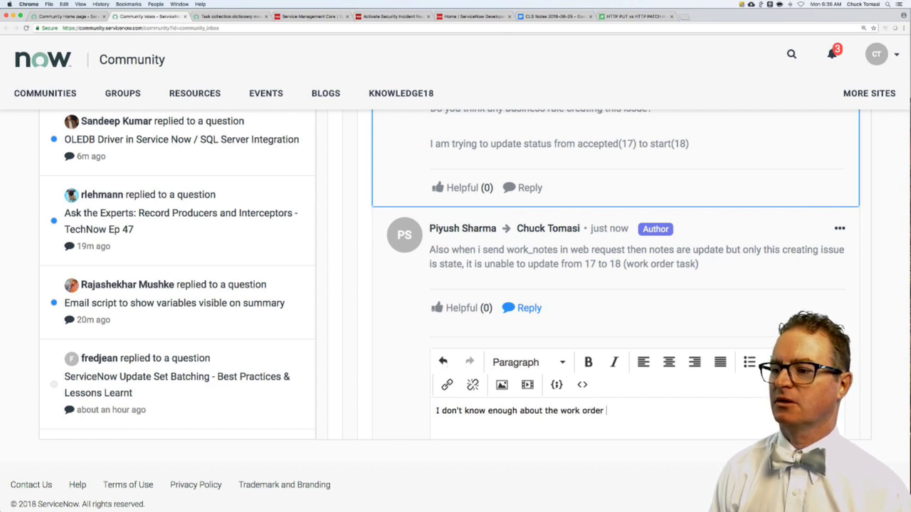
pyautogui.write('process to say ')
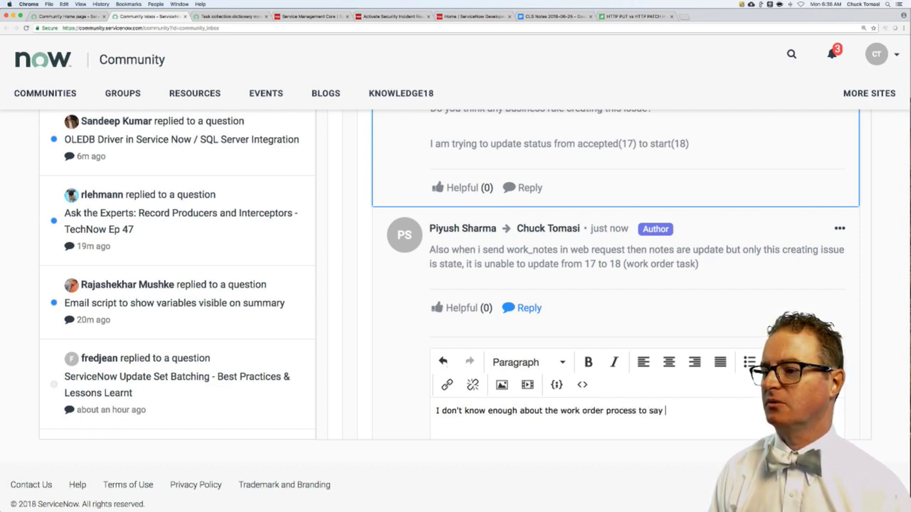
pyautogui.write("why it's not updating, bu ")
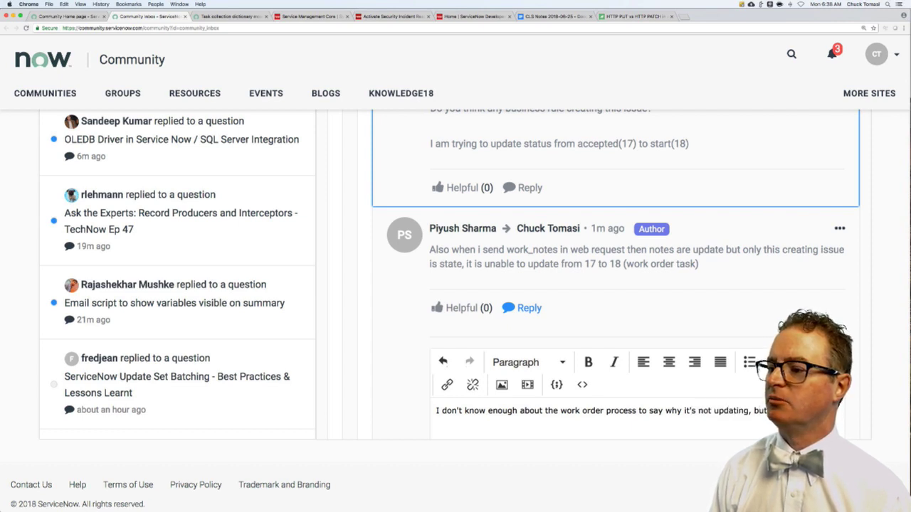
# - Continue the reply with "it could be a BR, it could be a State Model. Have you checked the logs?"
pyautogui.write('BR, it could be a State ')
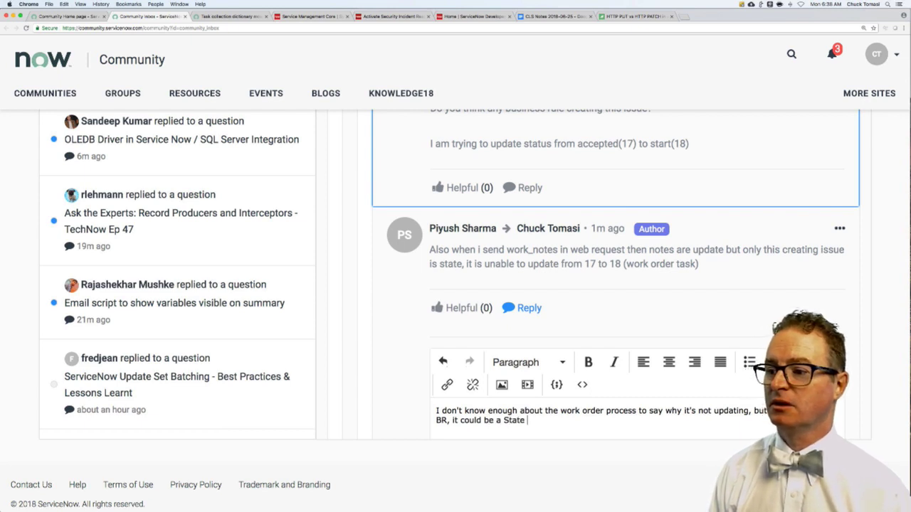
pyautogui.write('Model. Have you checke')
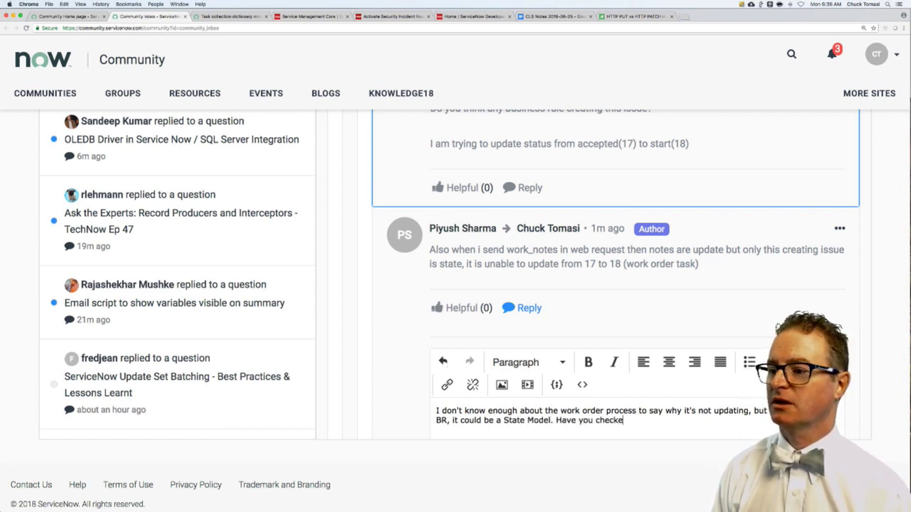
pyautogui.write('d the ')
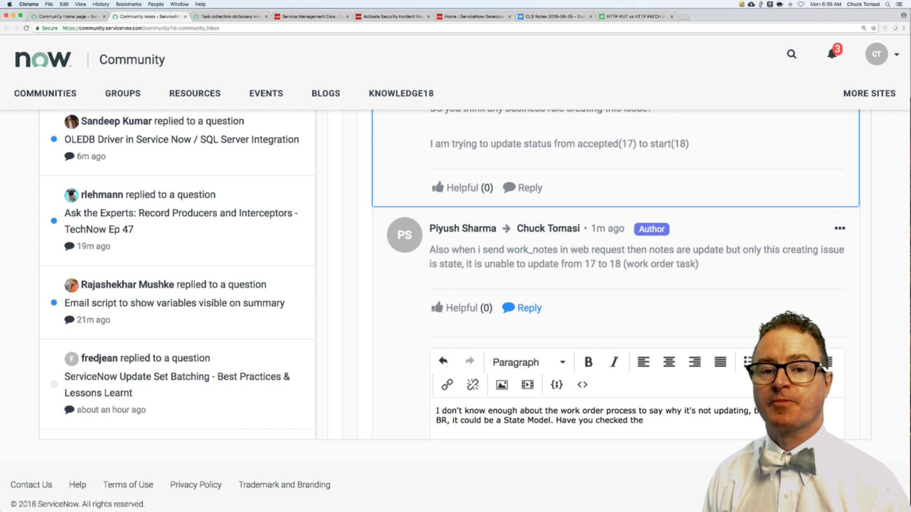
pyautogui.write('logs?')
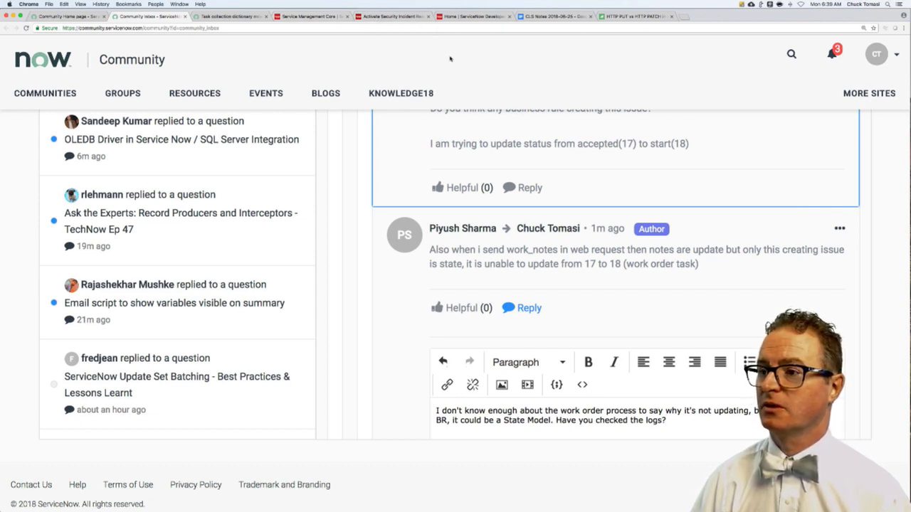
# - Open the Kingston section of the ServiceNow Product Documentation site in a new browser tab
pyautogui.press('super+t')
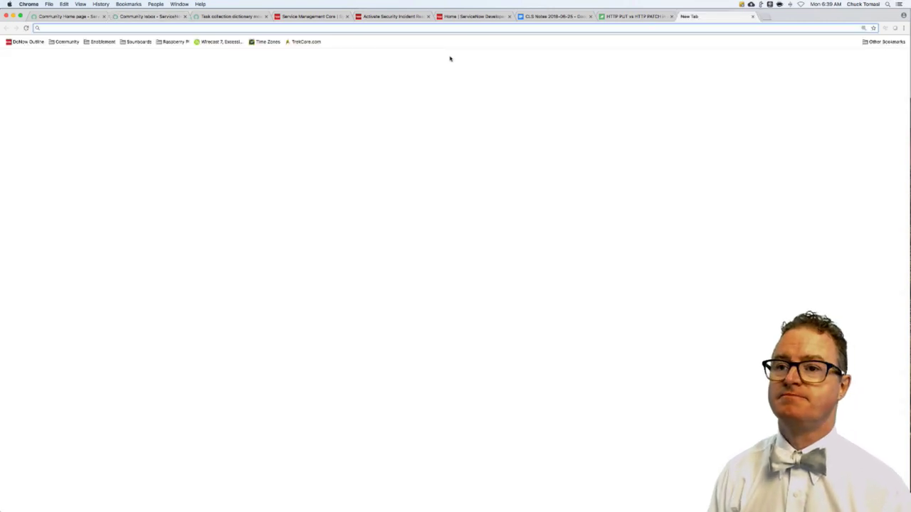
pyautogui.write('docs')
pyautogui.press('Return')
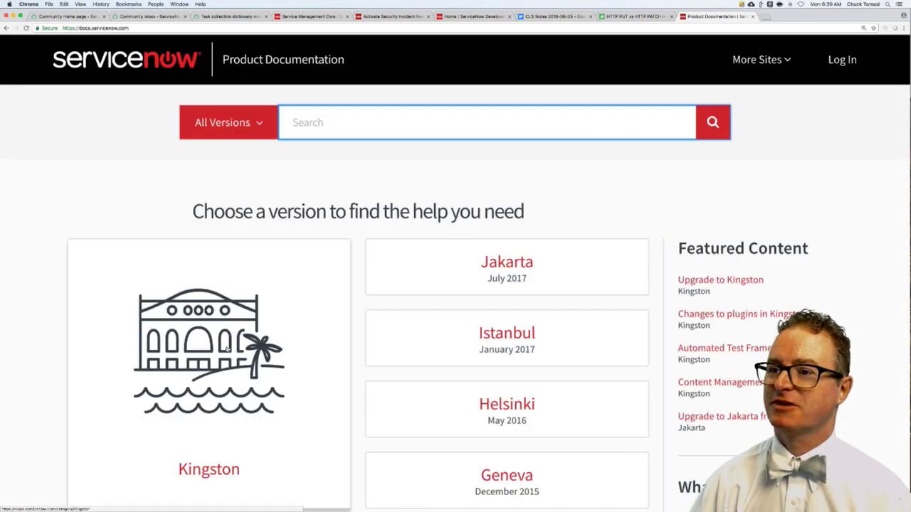
pyautogui.click(226, 348)
# - Search the Kingston documentation for "state management", open the State Management article and copy its URL
pyautogui.click(662, 116)
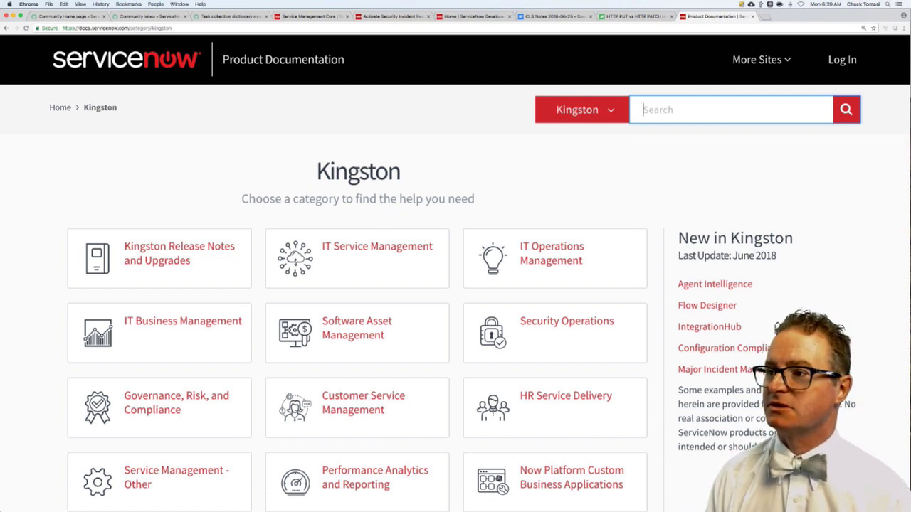
pyautogui.write('state management')
pyautogui.press('Return')
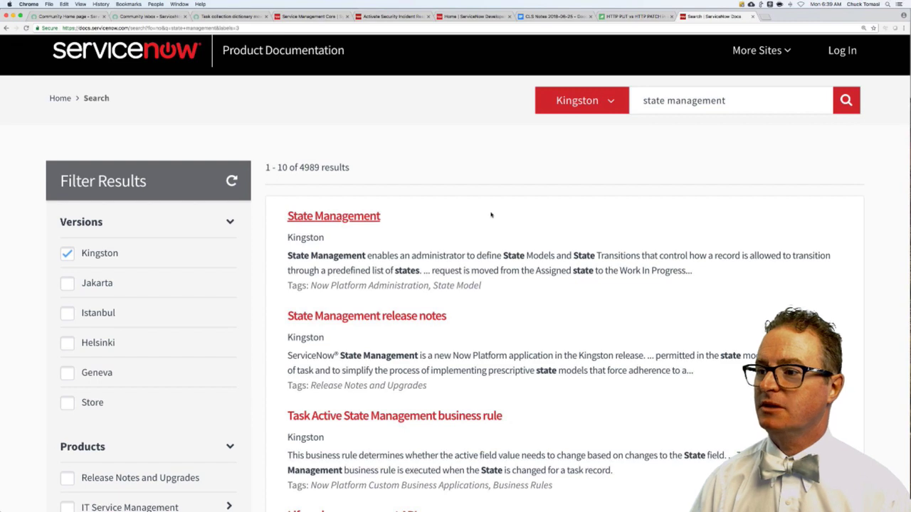
pyautogui.click(313, 217)
pyautogui.click(287, 29)
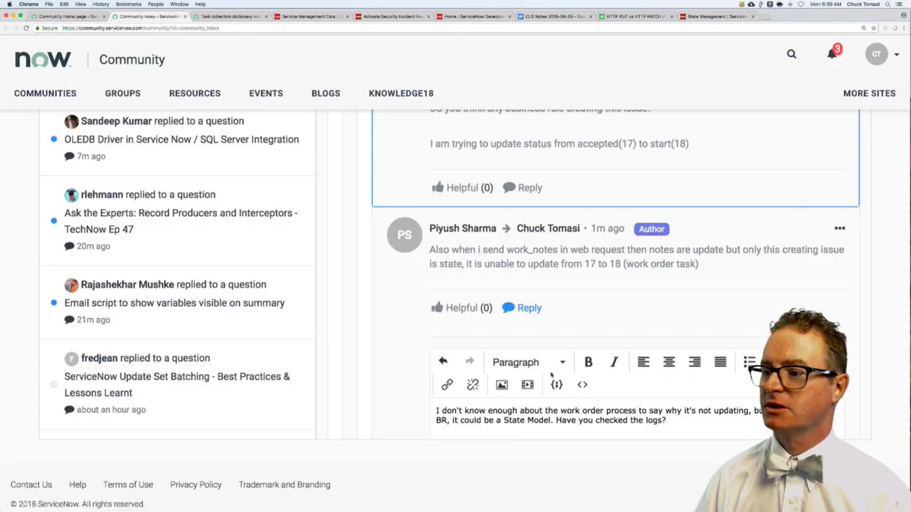
# - Back in the Community reply, link the words "State Model" to the copied documentation URL with the target New window
pyautogui.moveTo(503, 420); pyautogui.dragTo(552, 419)
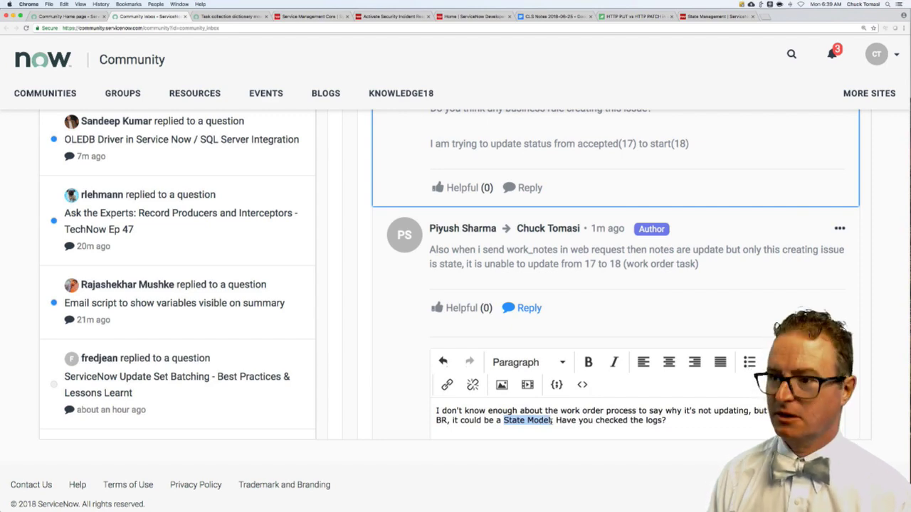
pyautogui.hotkey('ctrl', 'k')
pyautogui.hotkey('ctrl', 'v')
pyautogui.press('Tab')
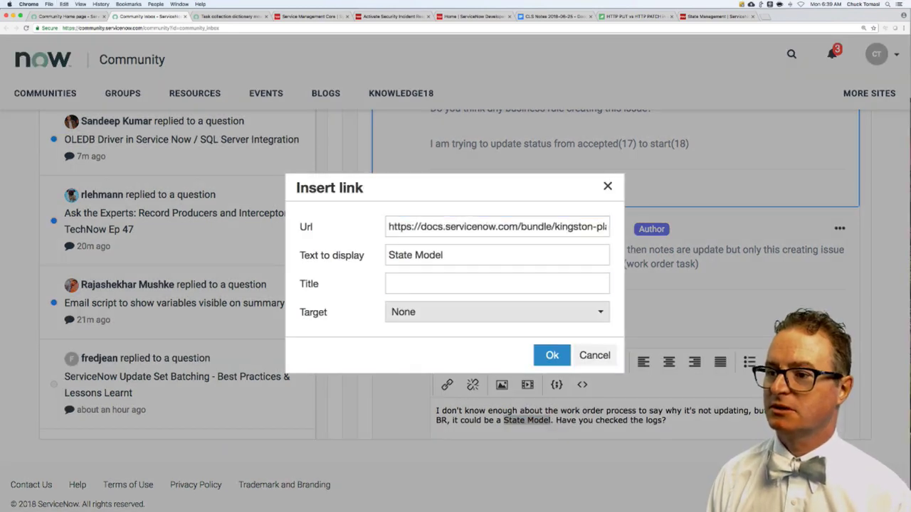
pyautogui.press('space')
pyautogui.press('Down')
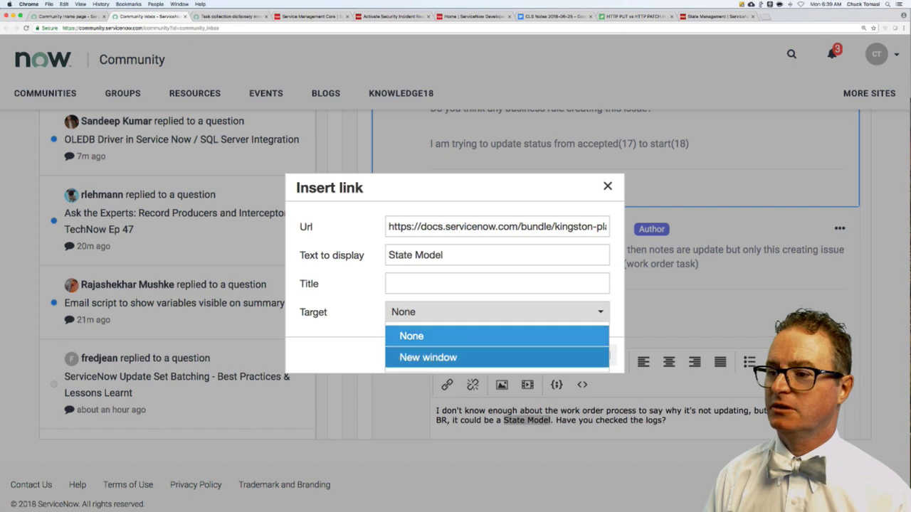
pyautogui.press('Return')
pyautogui.click(552, 356)
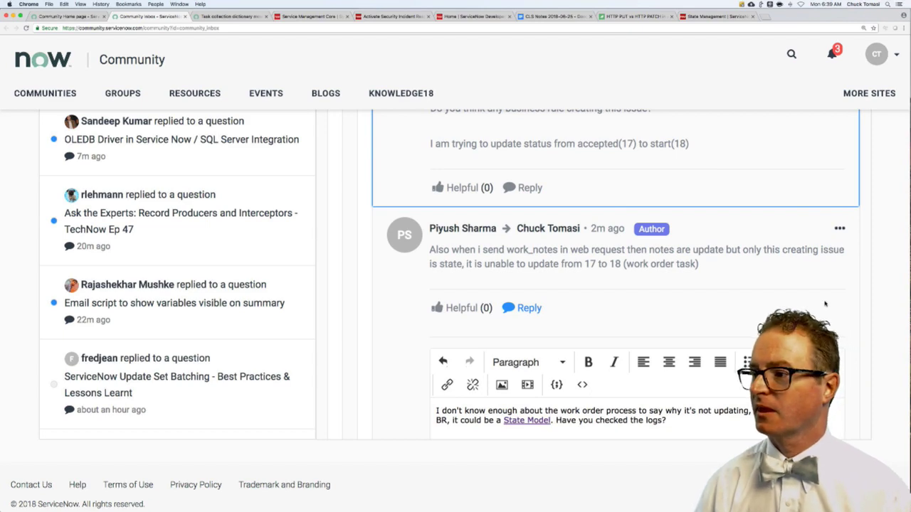
# - Post the reply to the work order task REST API question
pyautogui.scroll(-5, 825, 304)
pyautogui.scroll(-1, 823, 309)
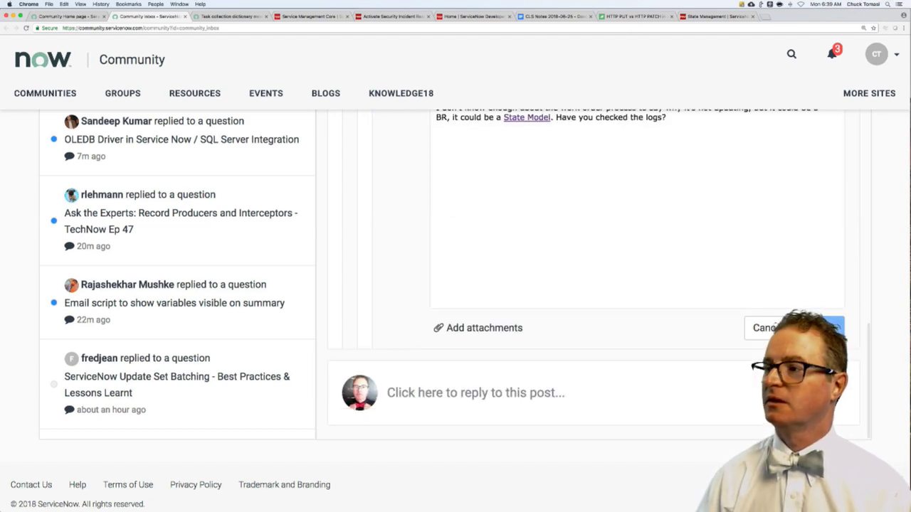
pyautogui.click(829, 327)
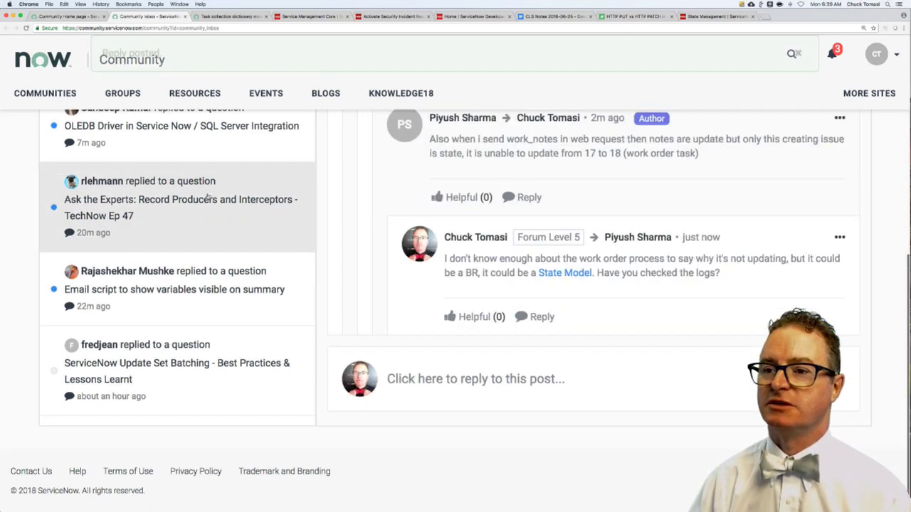
# - Check the Service Management Core plugin record and the plugin list in the Activate Security Incident Response documentation
pyautogui.click(316, 17)
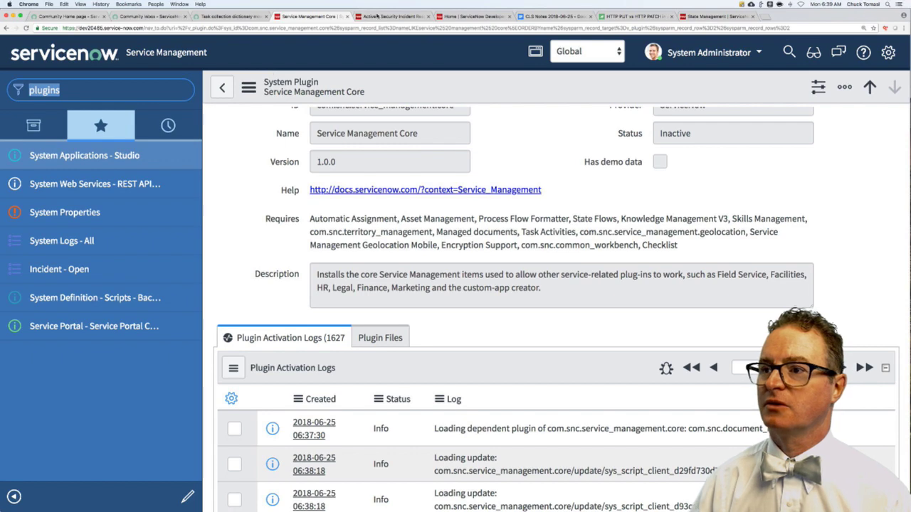
pyautogui.click(391, 16)
pyautogui.scroll(2, 409, 232)
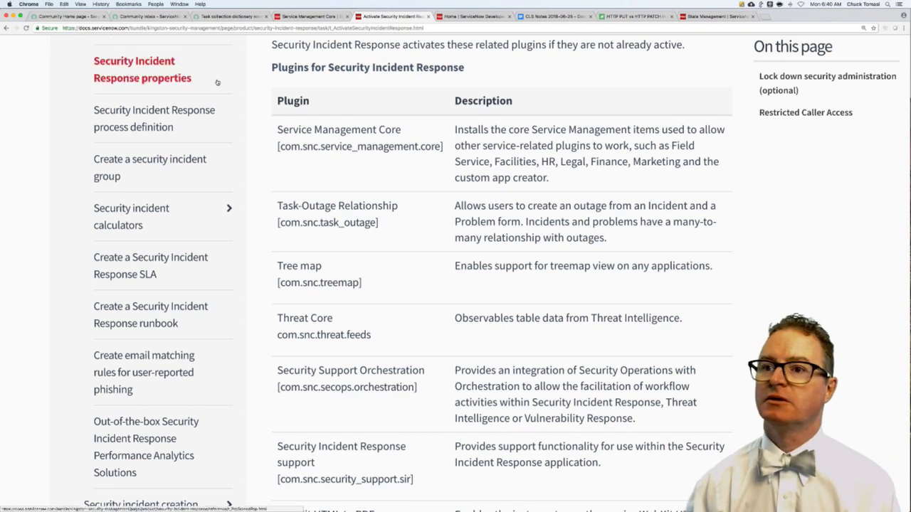
# - Return to the Community Inbox and open the reply notification for "OLEDB Driver in Service Now / SQL Server Integration"
pyautogui.click(141, 16)
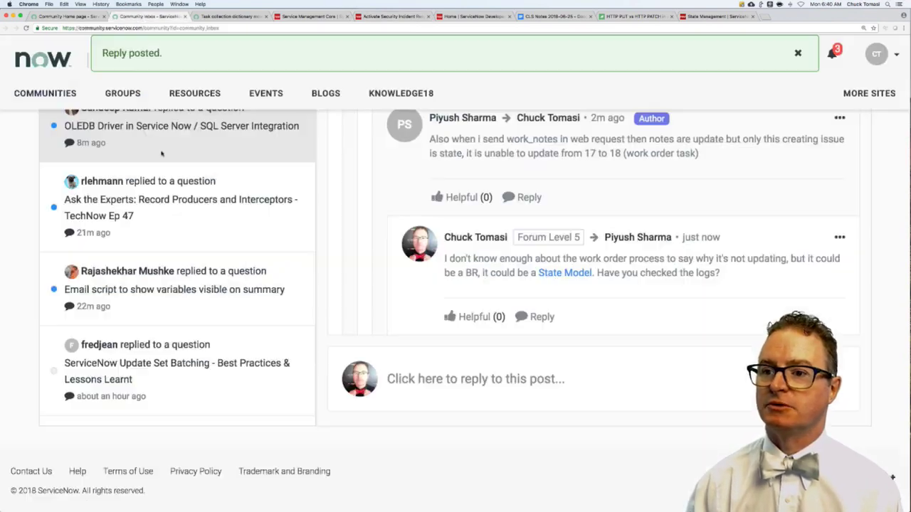
pyautogui.scroll(5, 166, 164)
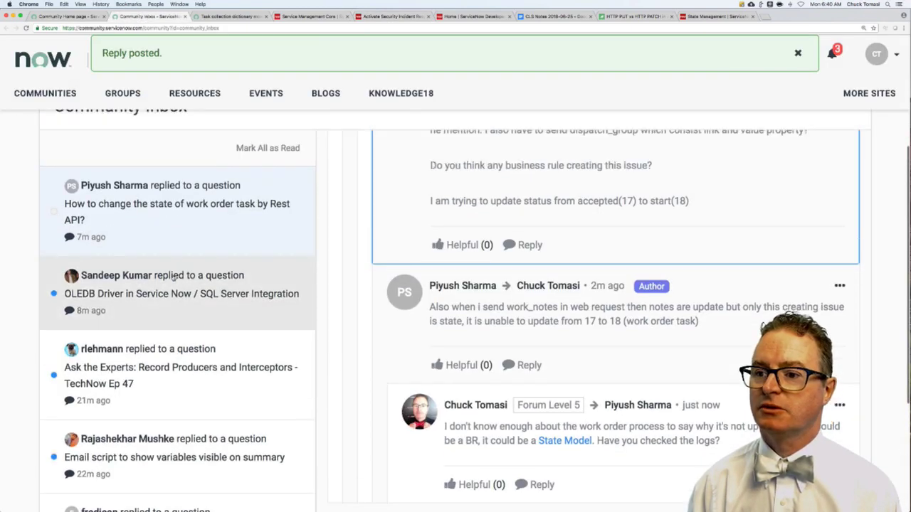
pyautogui.click(174, 277)
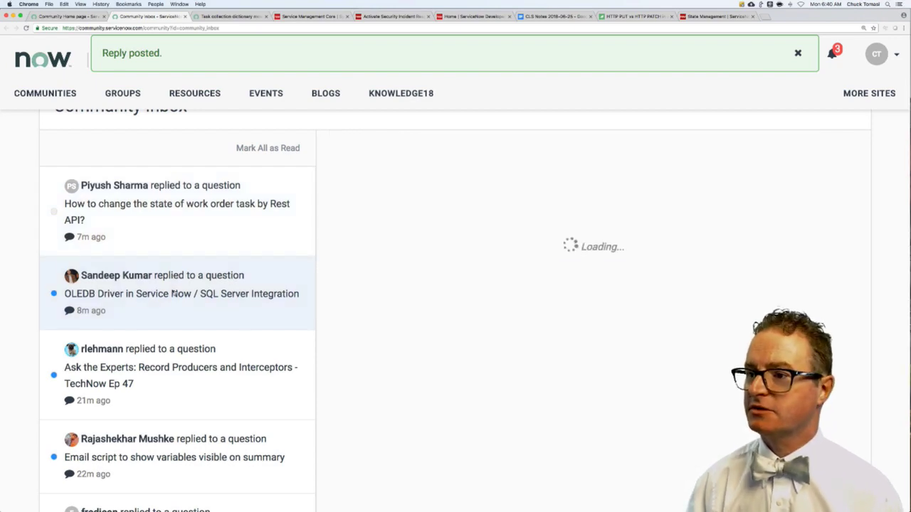
# - Read the OLEDB driver question and its replies, including the author's nested response about the database requirement
pyautogui.scroll(-5, 399, 292)
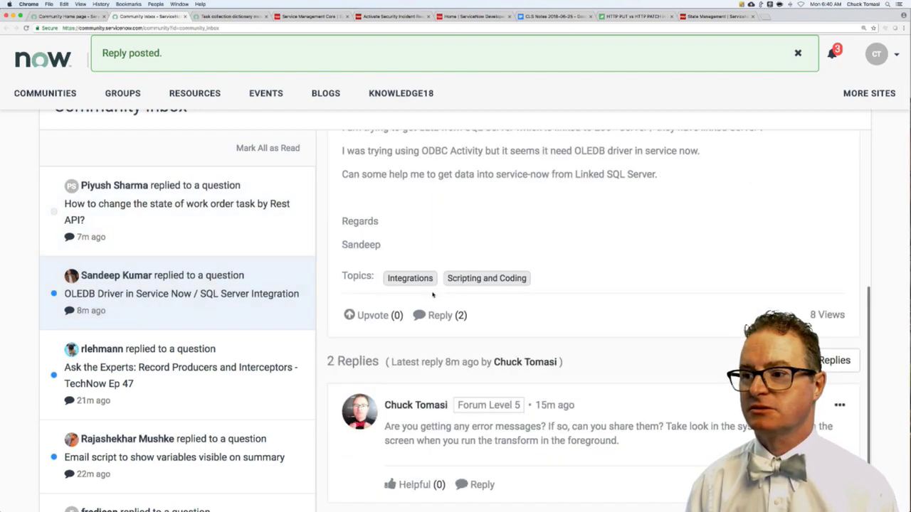
pyautogui.scroll(-2, 432, 294)
pyautogui.scroll(-1, 432, 292)
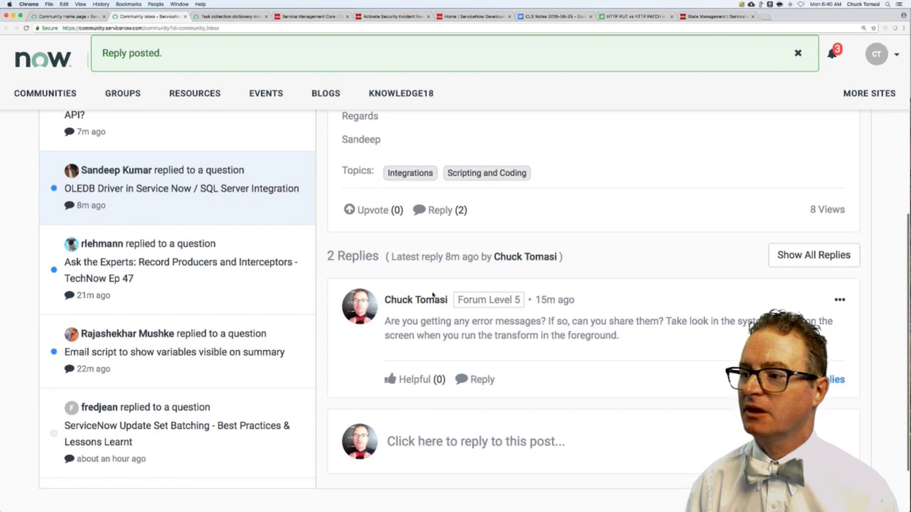
pyautogui.scroll(-1, 432, 292)
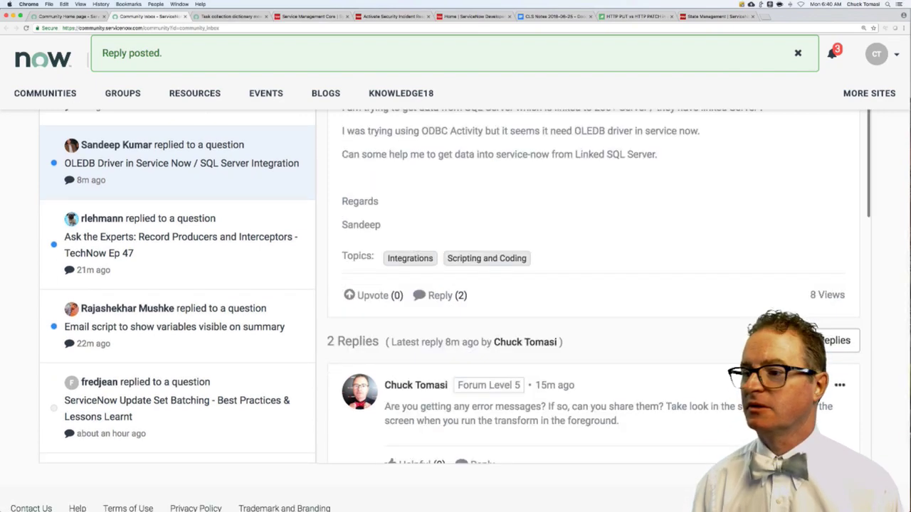
pyautogui.scroll(-4, 673, 369)
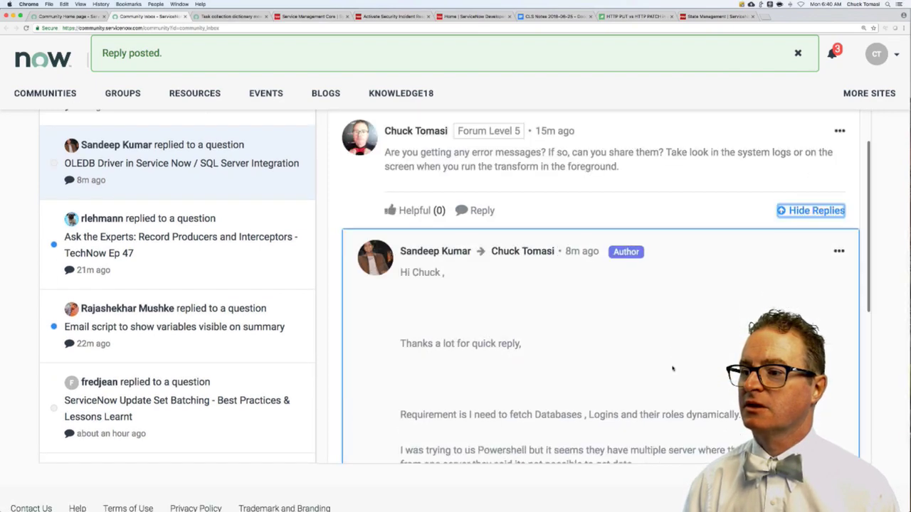
pyautogui.scroll(-4, 672, 368)
pyautogui.scroll(-1, 673, 369)
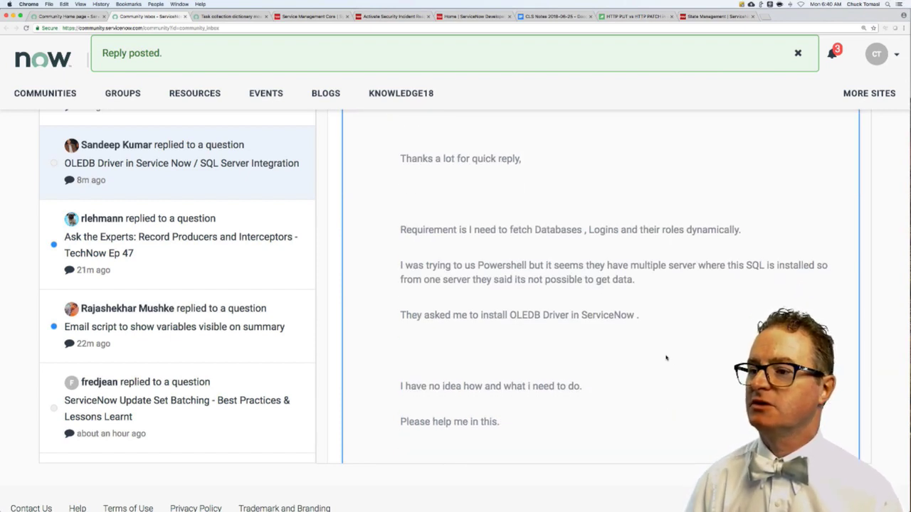
pyautogui.scroll(-1, 667, 358)
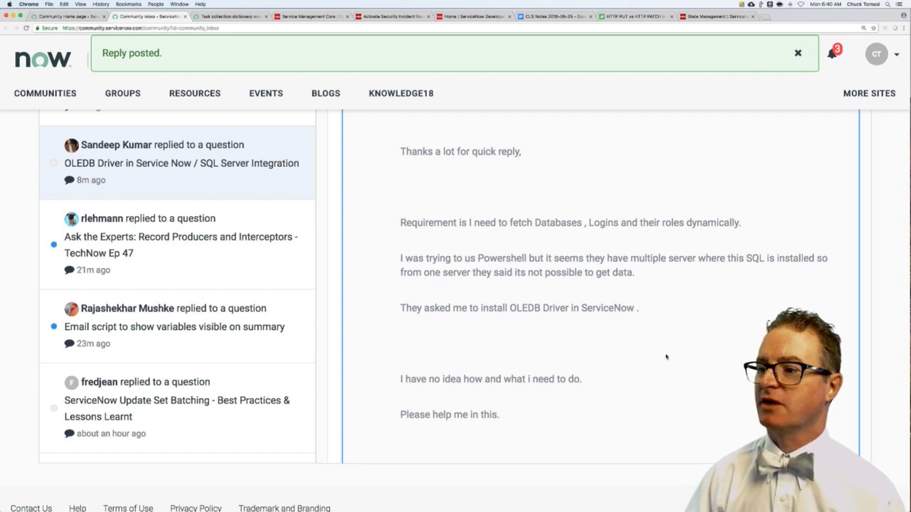
pyautogui.scroll(-3, 659, 333)
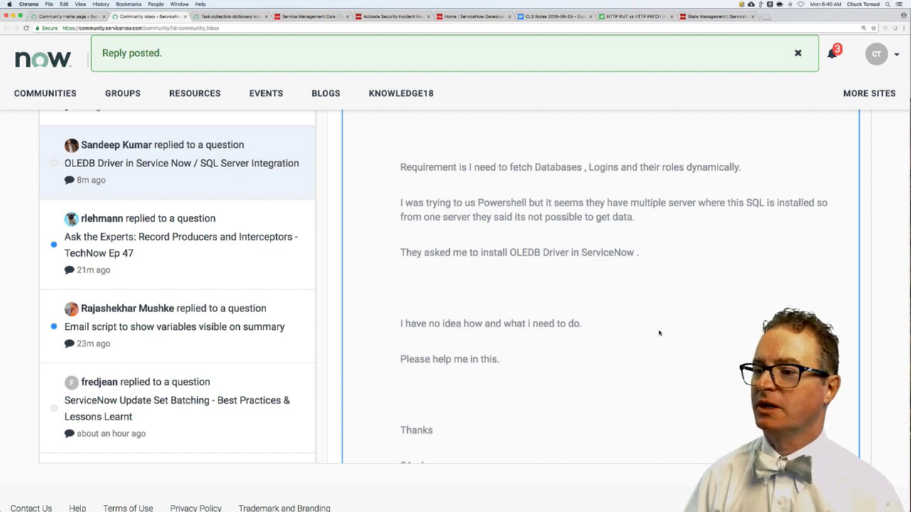
pyautogui.scroll(-5, 659, 333)
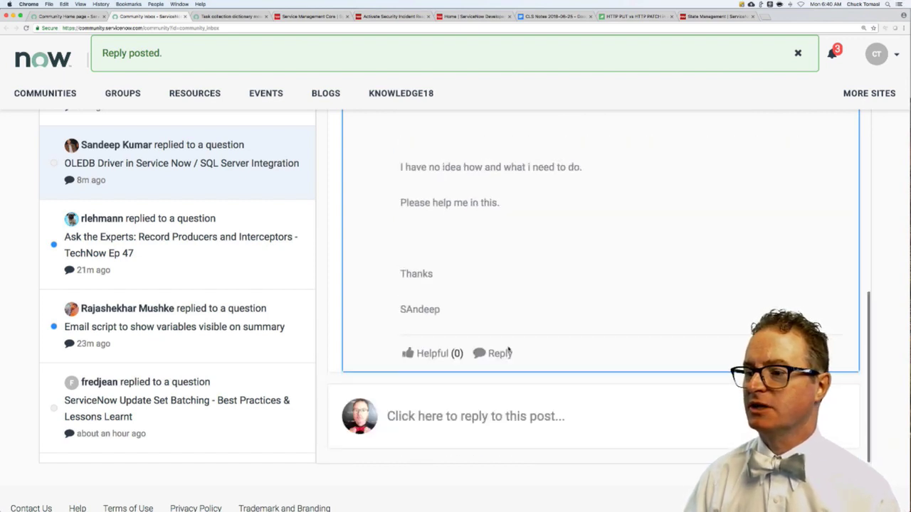
# - Reply to the nested response: "You cannot install the a driver on the server directly, but in this case, I don't think you need to."
pyautogui.click(498, 353)
pyautogui.scroll(-3, 555, 370)
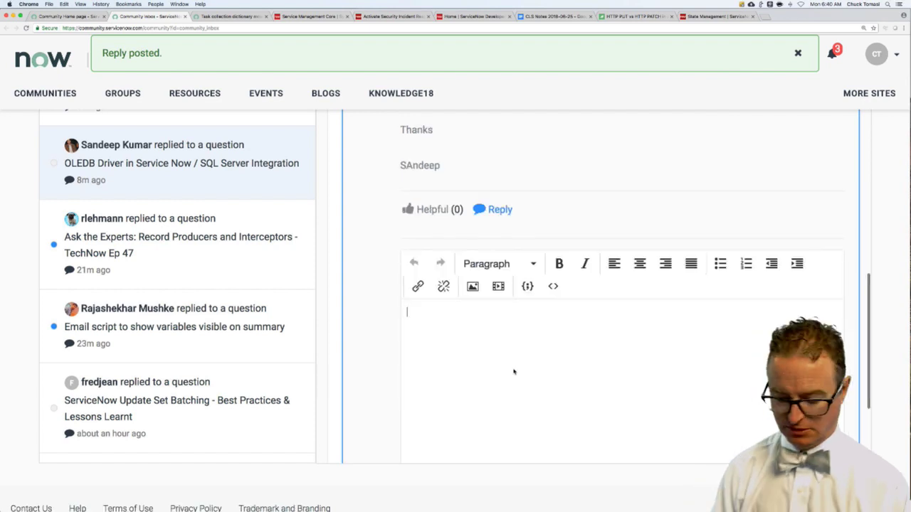
pyautogui.write('Yes')
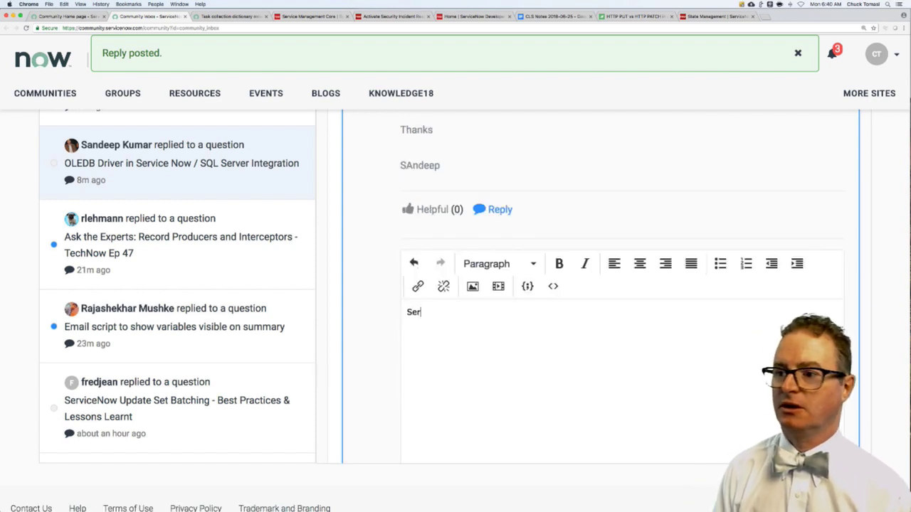
pyautogui.press('BackSpace')
pyautogui.press('BackSpace')
pyautogui.write('ou cannot')
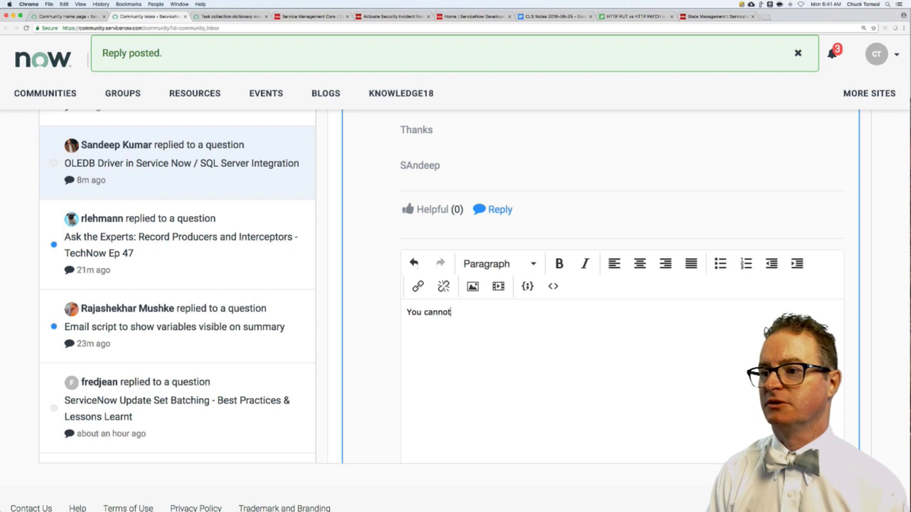
pyautogui.write(' install the server')
pyautogui.press('BackSpace')
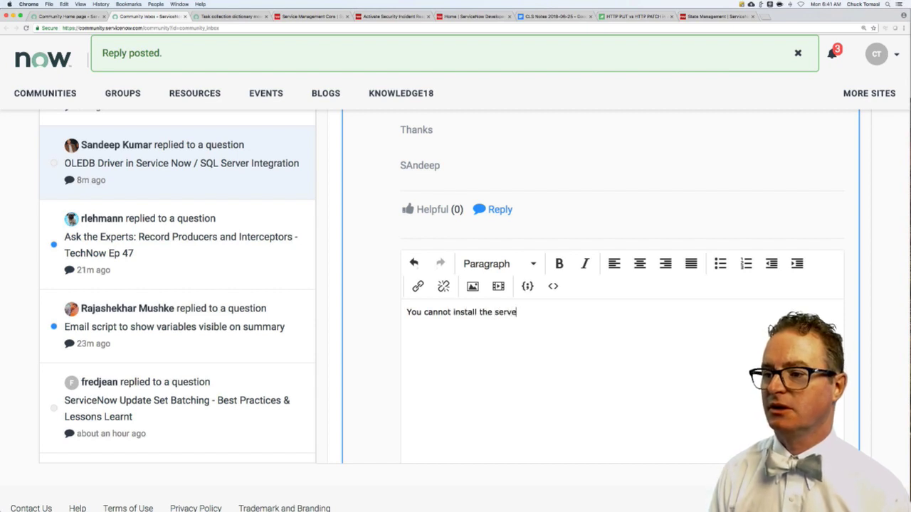
pyautogui.press('BackSpace')
pyautogui.press('BackSpace')
pyautogui.press('BackSpace')
pyautogui.press('BackSpace')
pyautogui.press('BackSpace')
pyautogui.write('a driver eon the s')
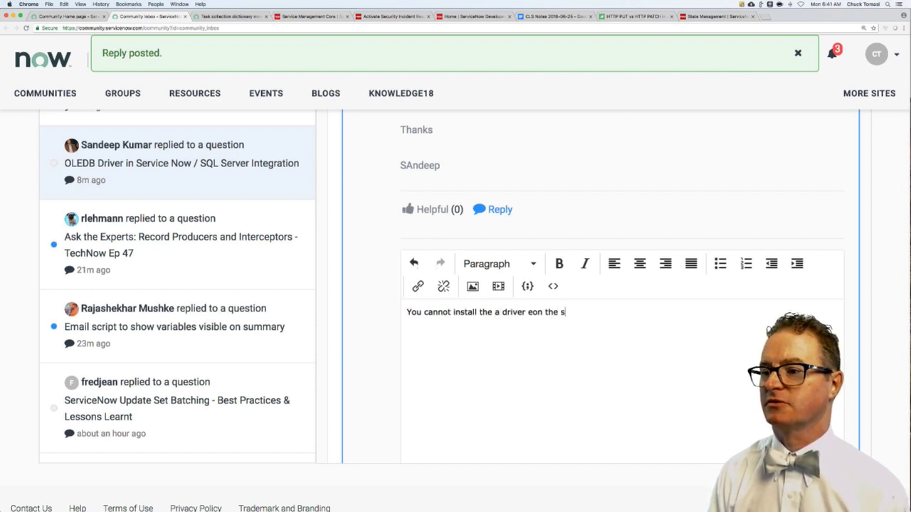
pyautogui.press('BackSpace')
pyautogui.press('BackSpace')
pyautogui.press('BackSpace')
pyautogui.press('BackSpace')
pyautogui.press('BackSpace')
pyautogui.press('BackSpace')
pyautogui.press('BackSpace')
pyautogui.press('BackSpace')
pyautogui.press('BackSpace')
pyautogui.write('on ')
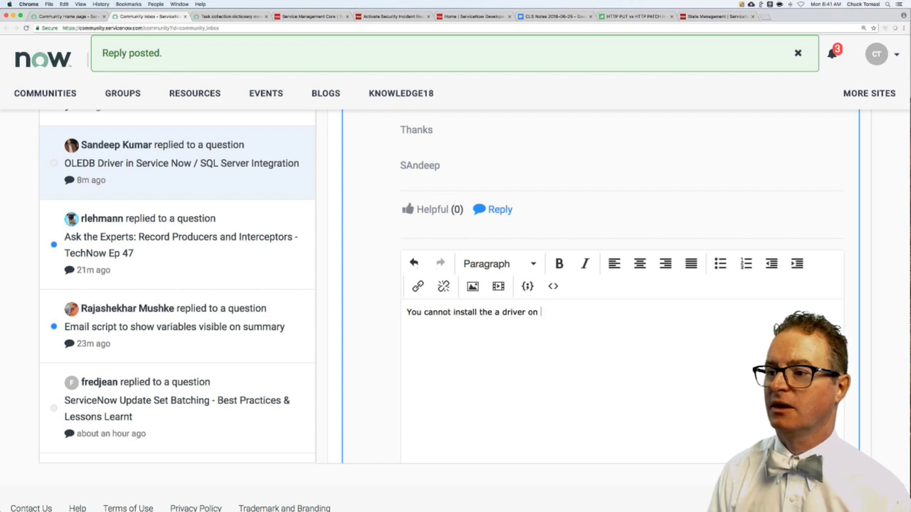
pyautogui.write('the server di')
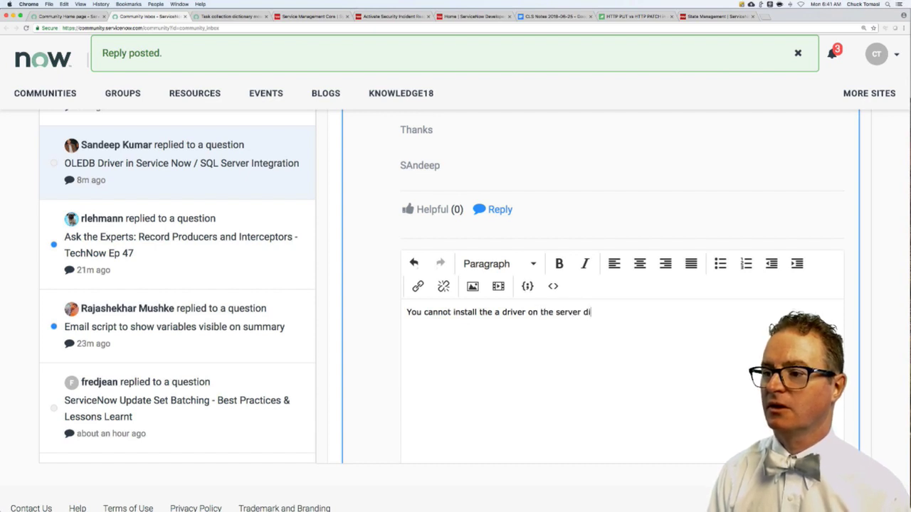
pyautogui.write('rectly, but in thi')
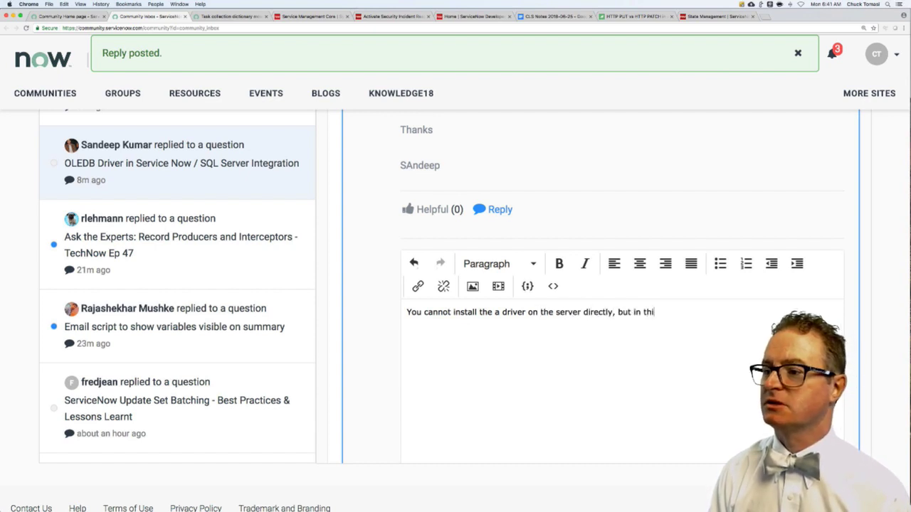
pyautogui.write('s case')
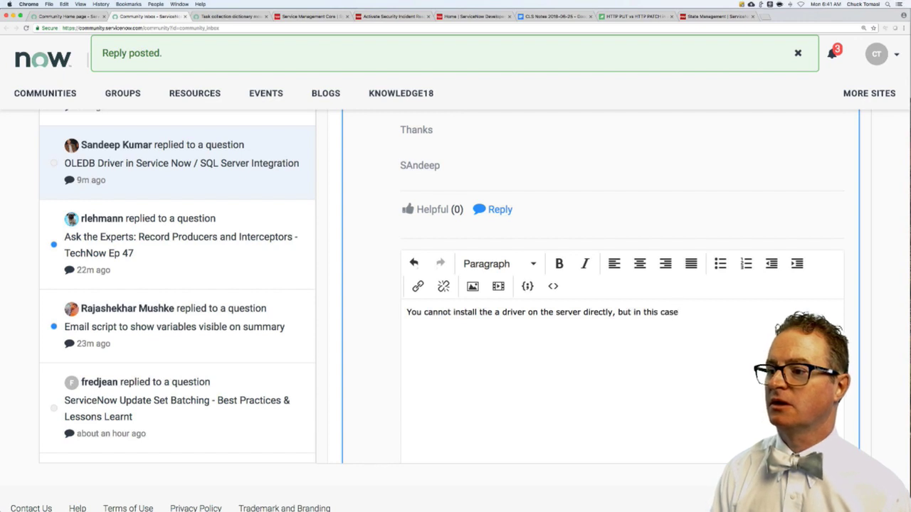
pyautogui.write(", I don't think you")
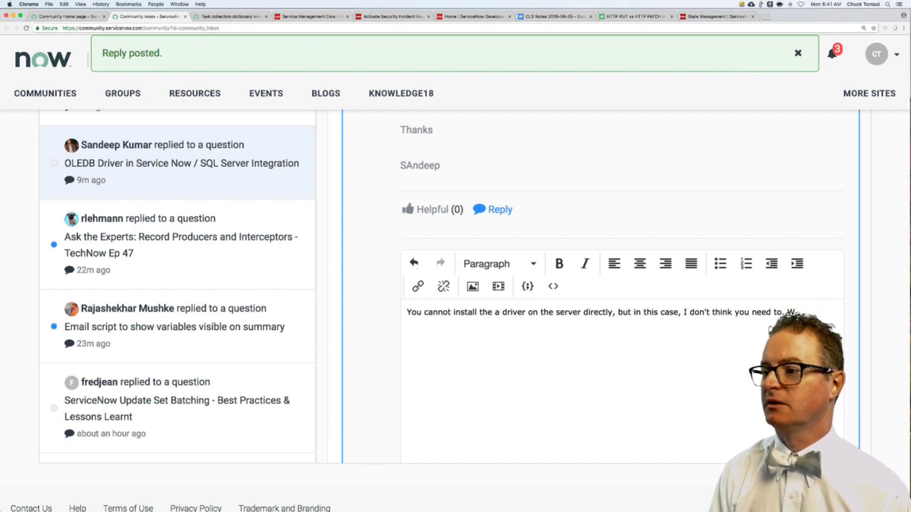
# - Continue the reply with "What you more likely need is that driver installed on the MID server."
pyautogui.write('need to. What you more likely')
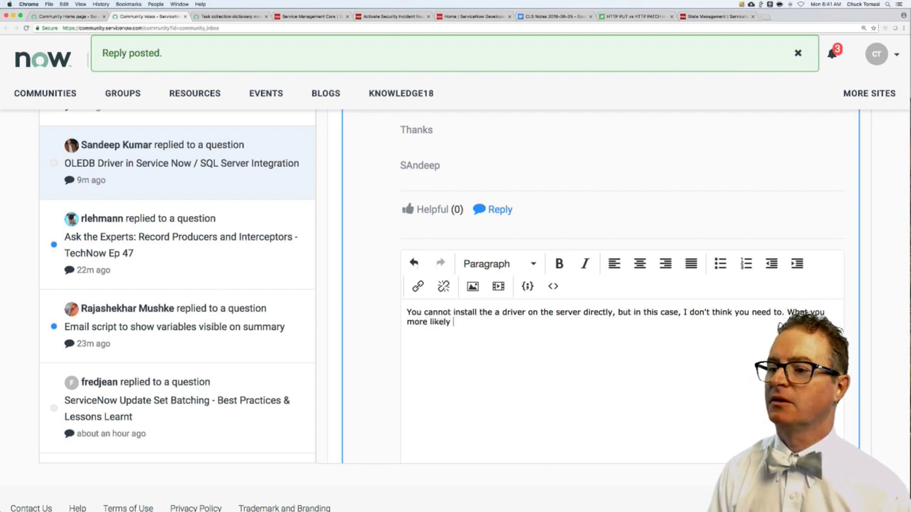
pyautogui.write('need is a ')
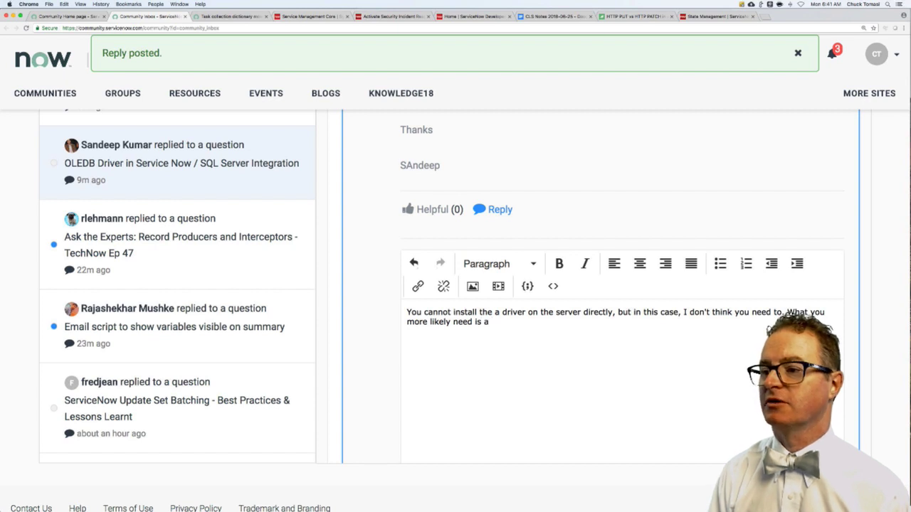
pyautogui.press('BackSpace')
pyautogui.press('BackSpace')
pyautogui.write('that drivers')
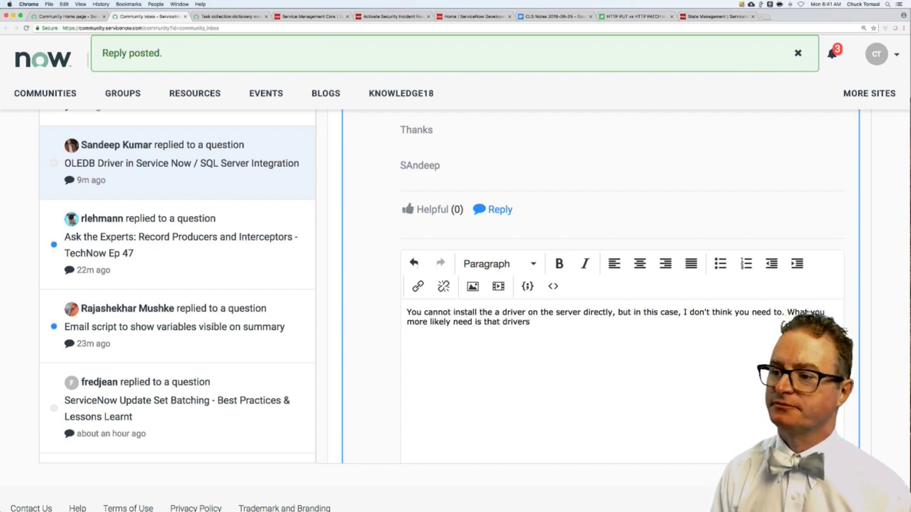
pyautogui.press('BackSpace')
pyautogui.write('installed on the MI')
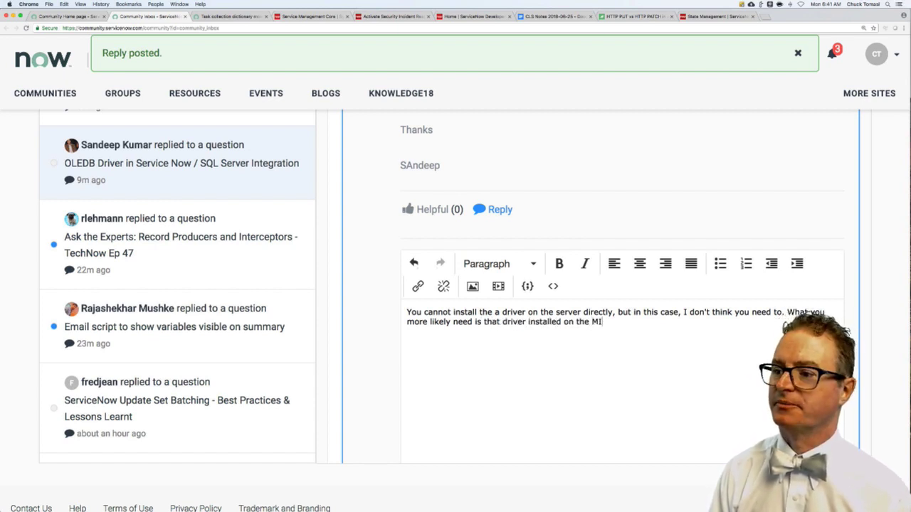
pyautogui.write('D server. ')
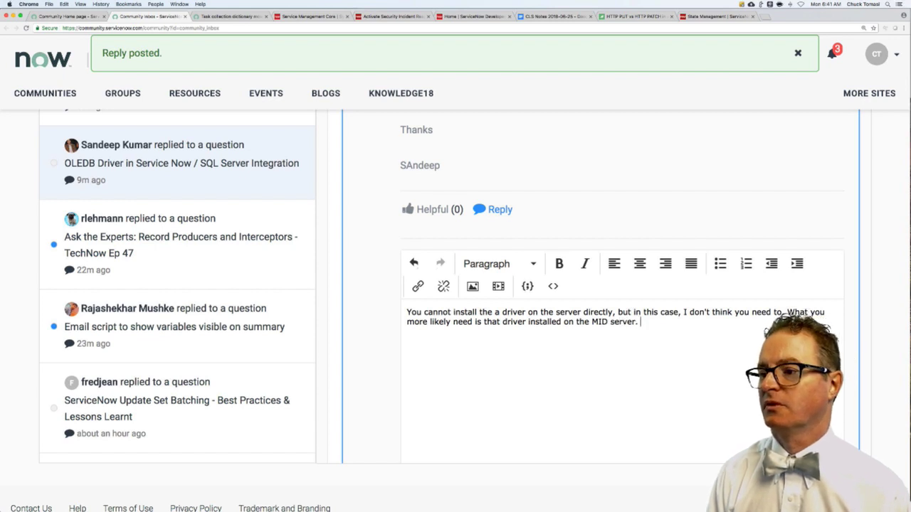
# - Add the sentence "This would be in the form of a JAR file." to the reply
pyautogui.write('This woul')
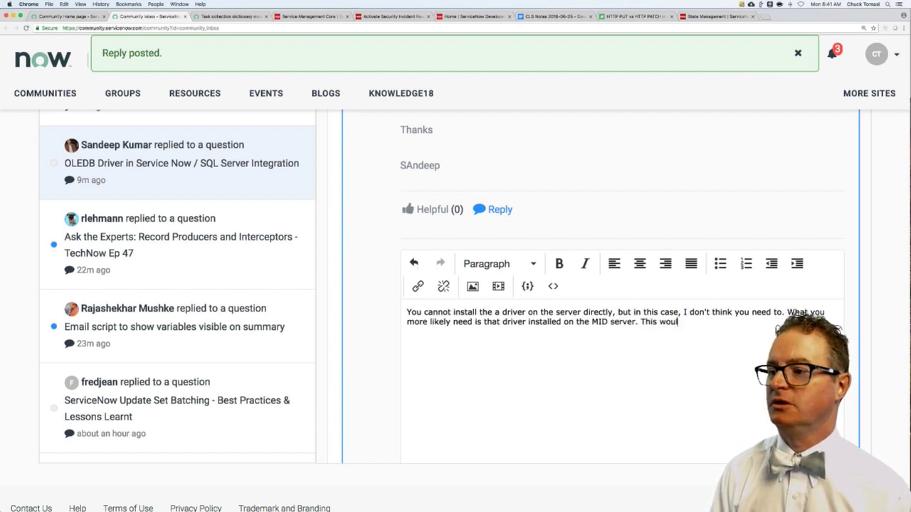
pyautogui.write('d ')
pyautogui.write('be intelli')
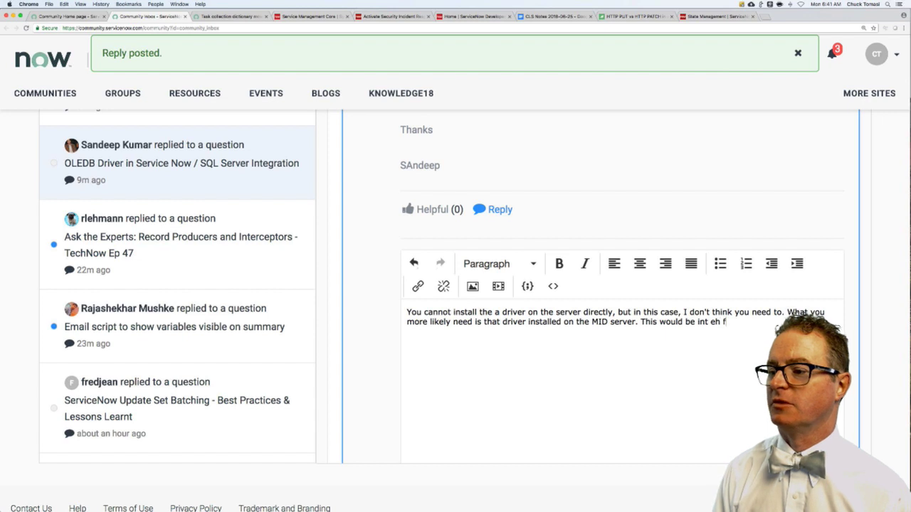
pyautogui.press('BackSpace')
pyautogui.press('BackSpace')
pyautogui.press('BackSpace')
pyautogui.press('BackSpace')
pyautogui.press('BackSpace')
pyautogui.write('the form of a JAR fi')
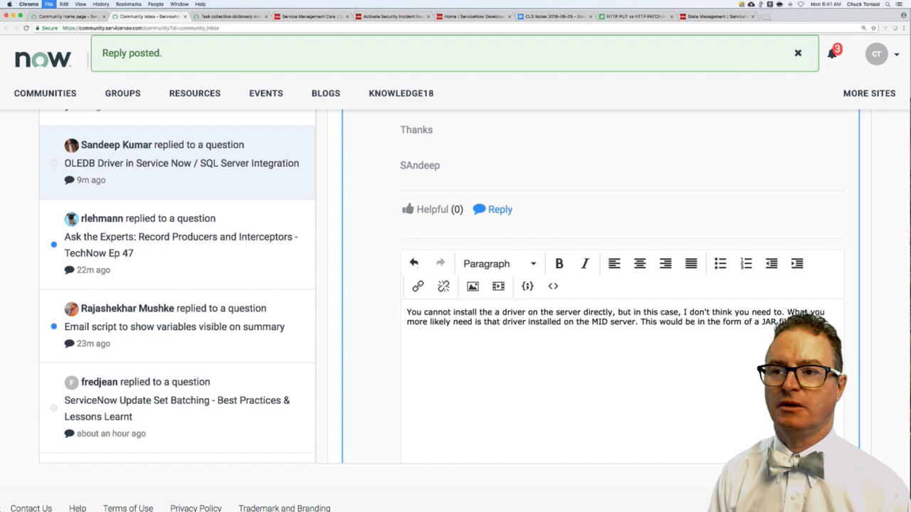
# - Open community.servicenow.com in a new tab and search the Community for "installing jar on mid server"
pyautogui.press('super+t')
pyautogui.write('community.servicenow.com')
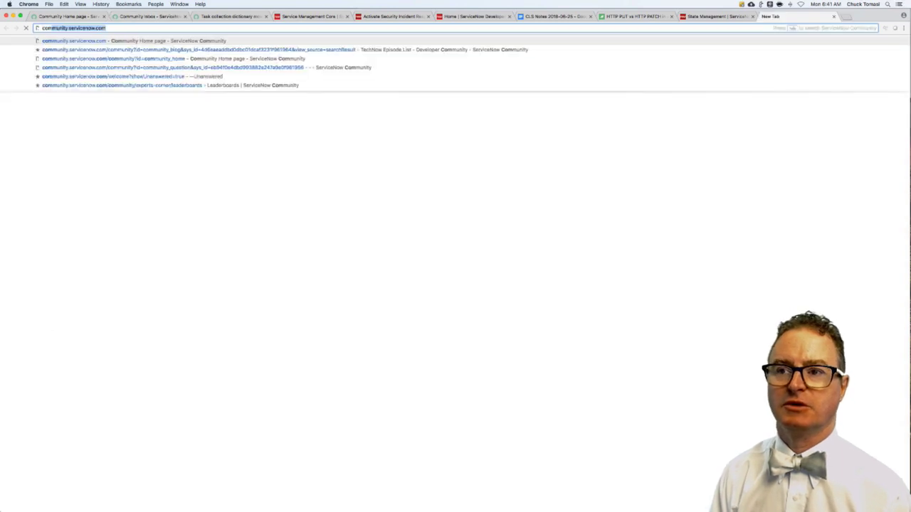
pyautogui.press('Return')
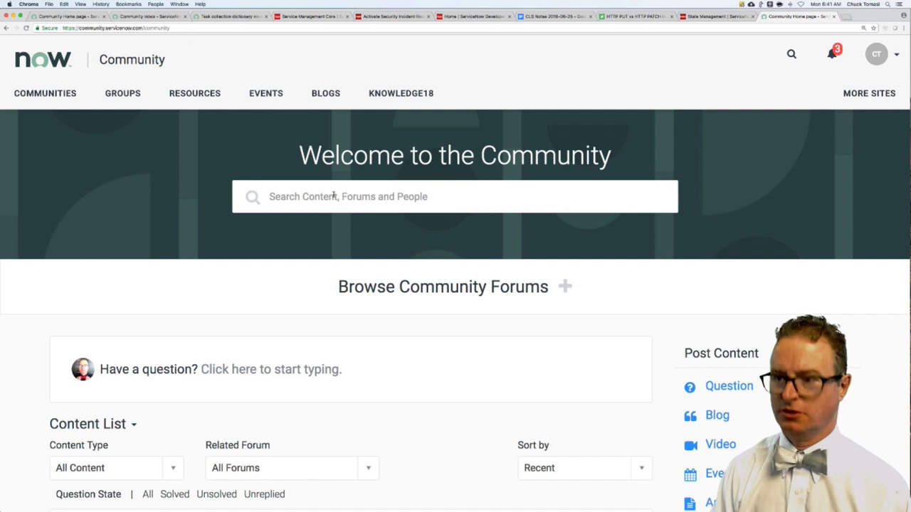
pyautogui.click(333, 196)
pyautogui.write('installing')
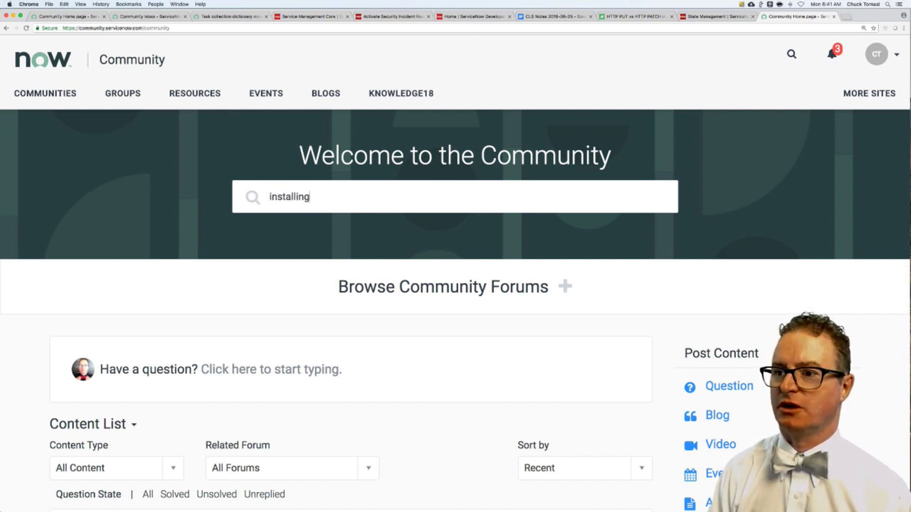
pyautogui.write(' jar on mid serve')
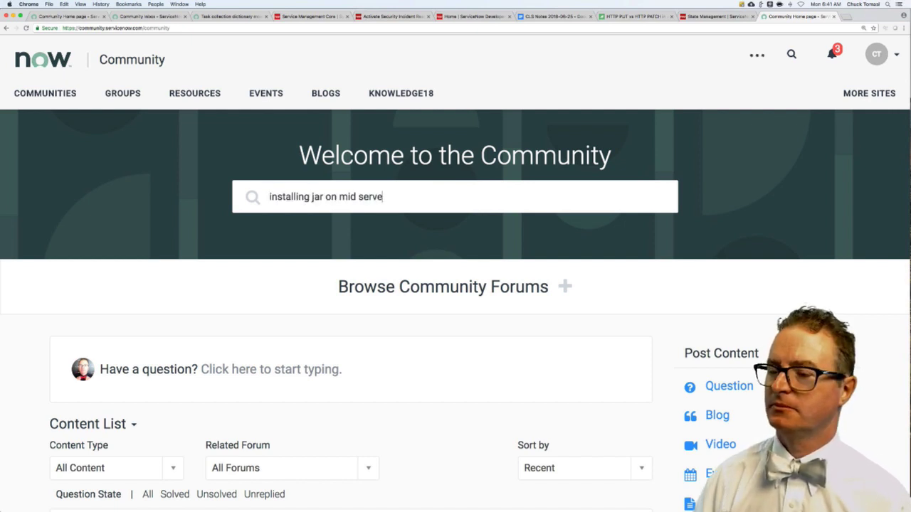
pyautogui.write('r')
pyautogui.press('Return')
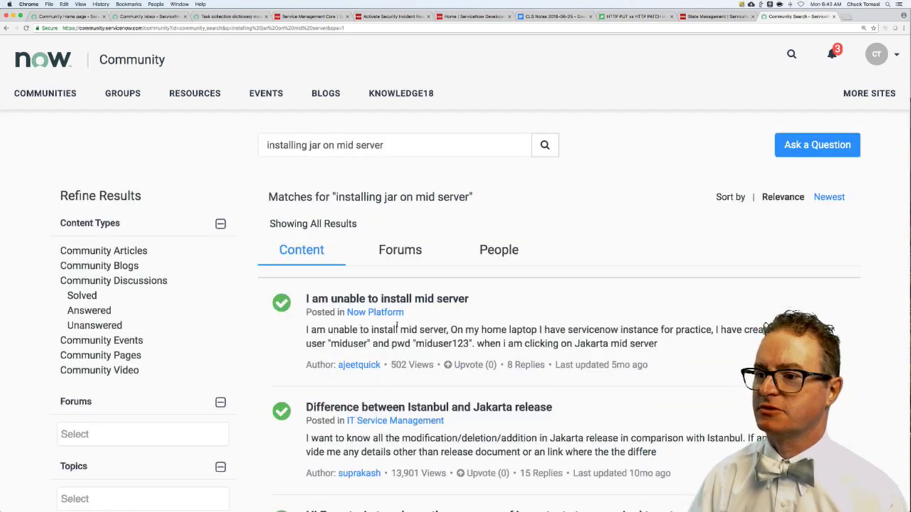
# - Look through the Community search results for a thread about installing JAR files on a MID server
pyautogui.scroll(-5, 398, 326)
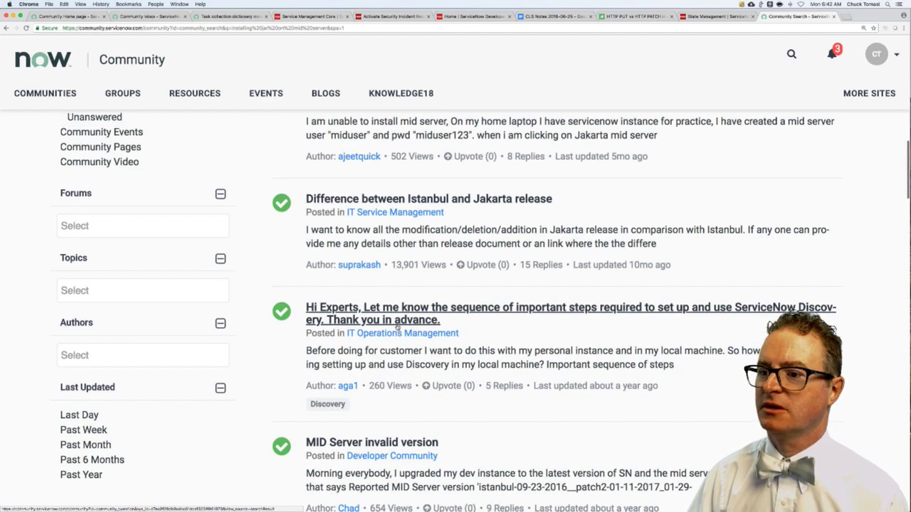
pyautogui.scroll(-3, 397, 328)
pyautogui.scroll(-2, 397, 327)
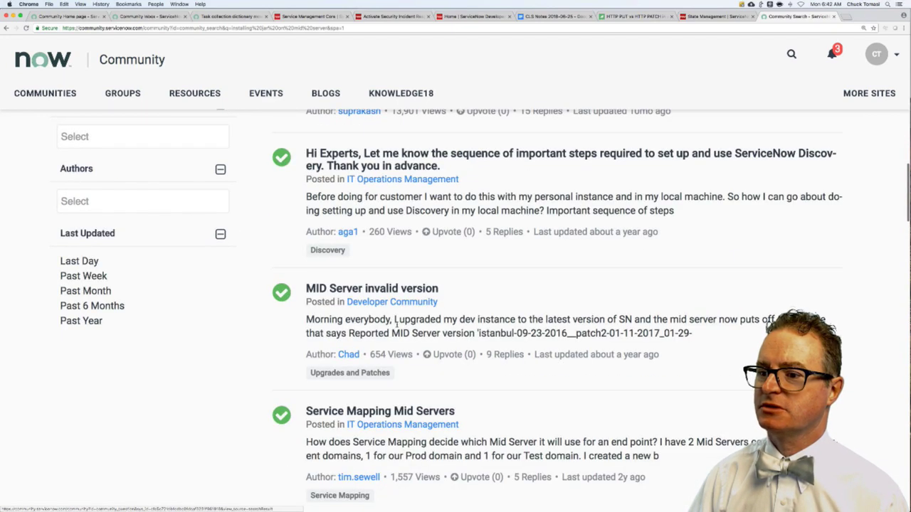
pyautogui.scroll(-8, 397, 327)
pyautogui.scroll(-1, 397, 327)
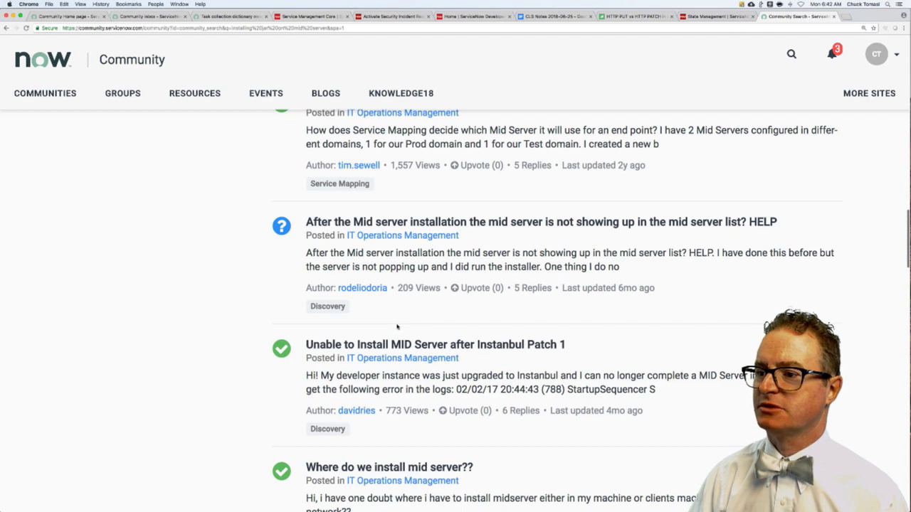
pyautogui.scroll(-5, 397, 327)
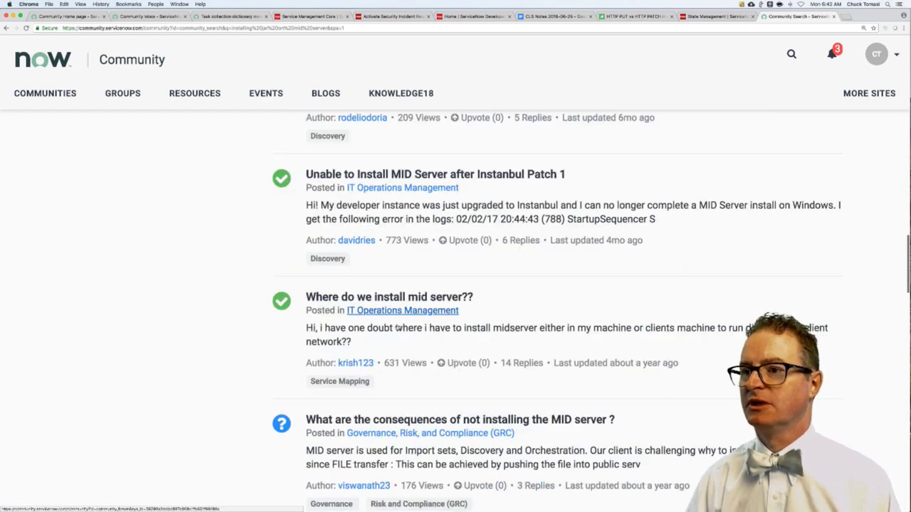
pyautogui.scroll(-6, 397, 326)
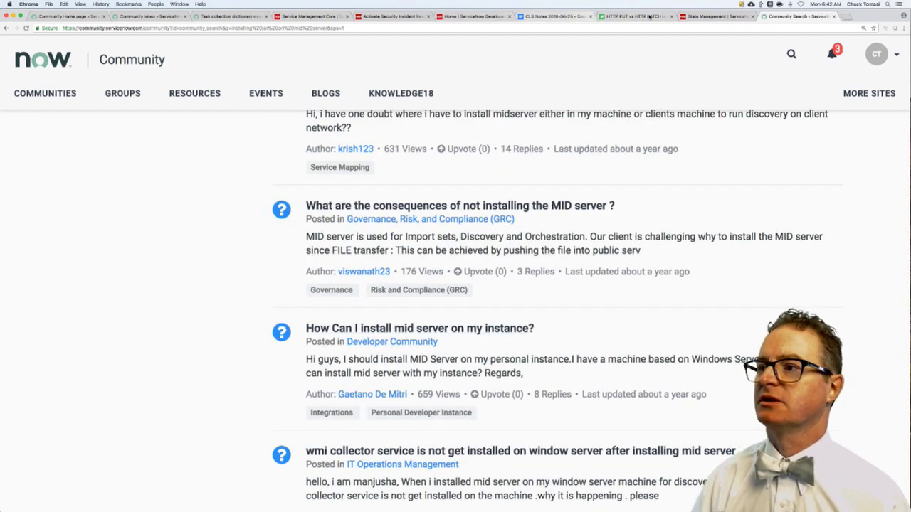
# - Switch to the open State Management documentation page and search the Kingston docs for "mid server jar"
pyautogui.click(720, 16)
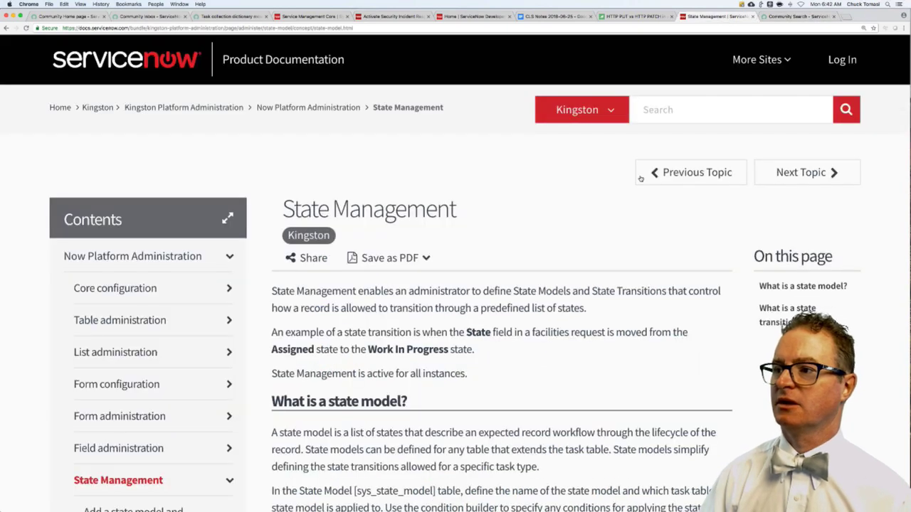
pyautogui.click(670, 108)
pyautogui.write('mid ser')
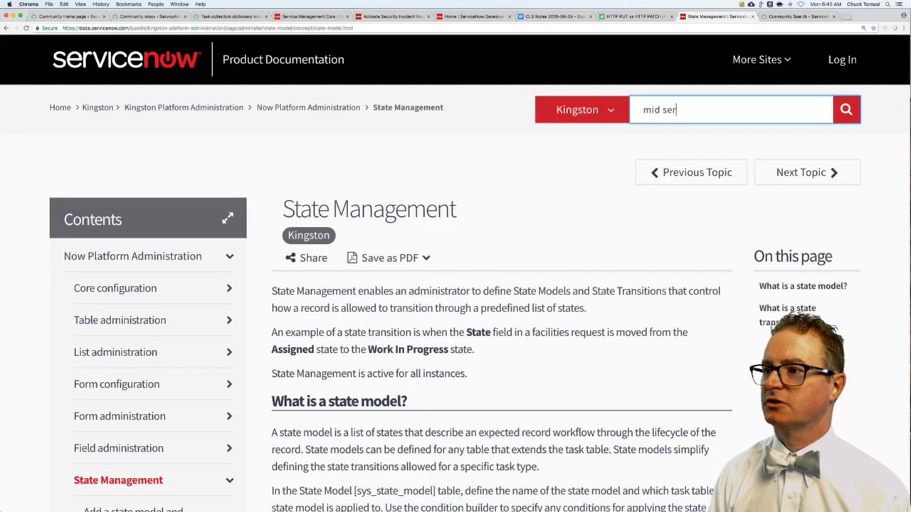
pyautogui.write('ver jar')
pyautogui.press('Return')
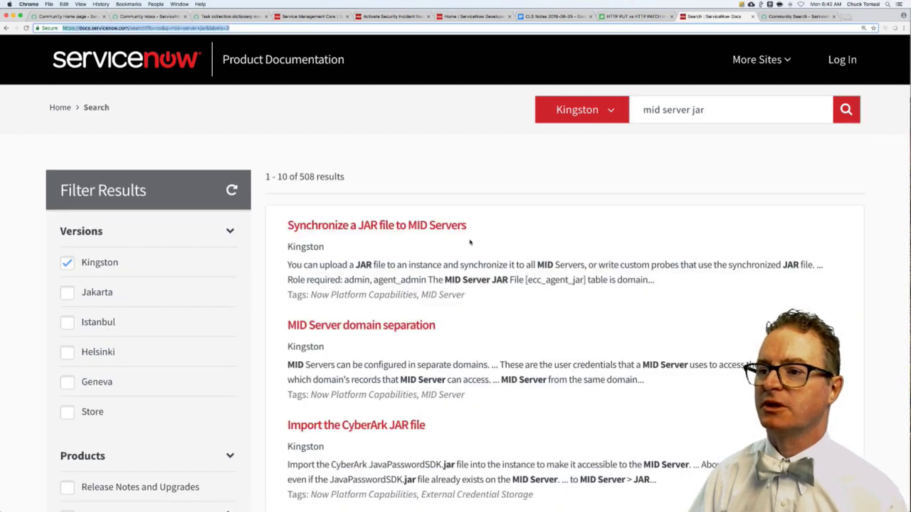
# - Open the "Synchronize a JAR file to MID Servers" article in a new tab and copy its URL
pyautogui.click(363, 236)
pyautogui.click(363, 245)
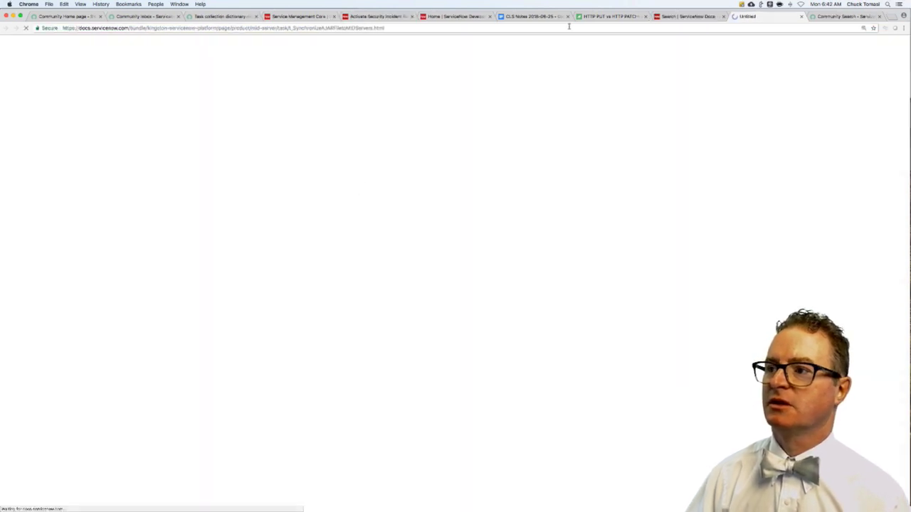
pyautogui.click(281, 28)
pyautogui.press('super+c')
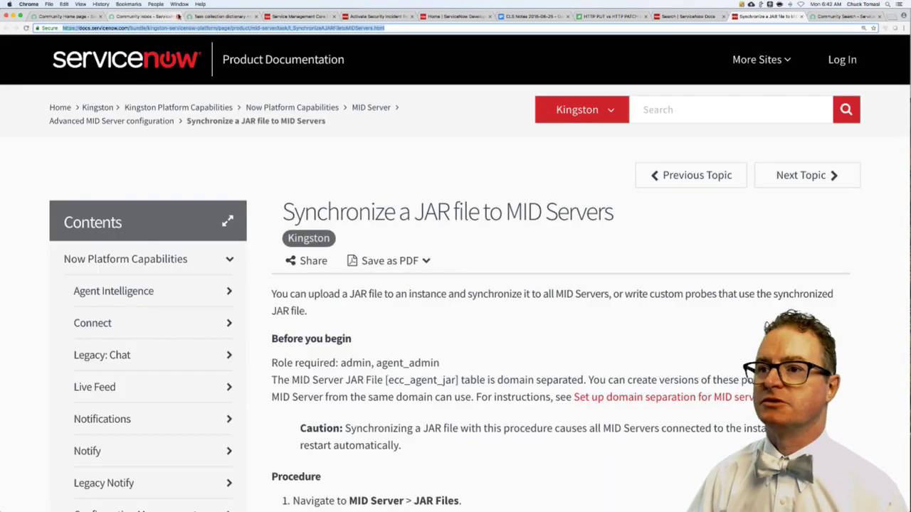
# - Return to the Community inbox reply and add "This might help:" followed by the copied JAR file documentation URL
pyautogui.click(165, 18)
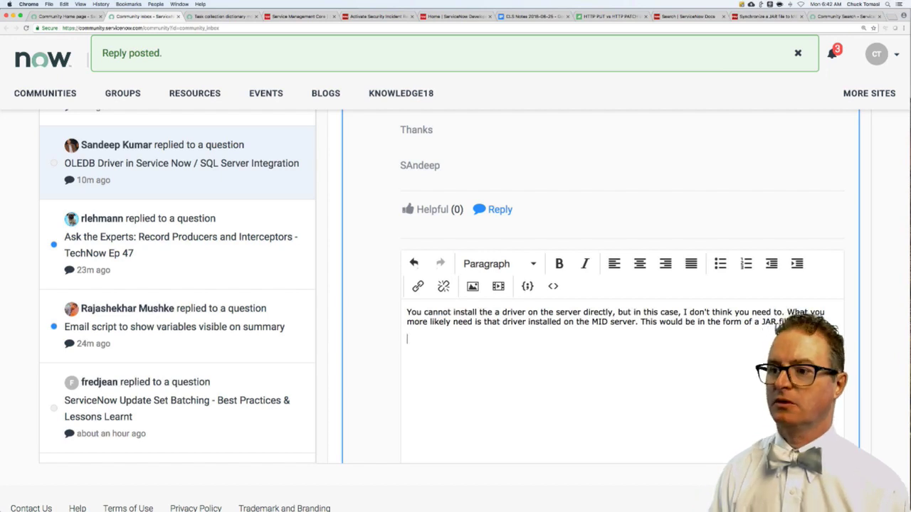
pyautogui.write('This might help:')
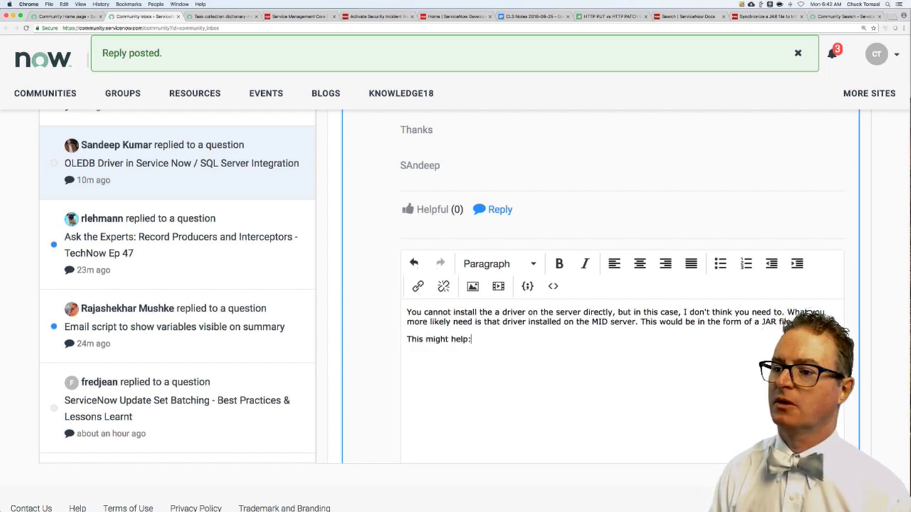
pyautogui.press('super+v')
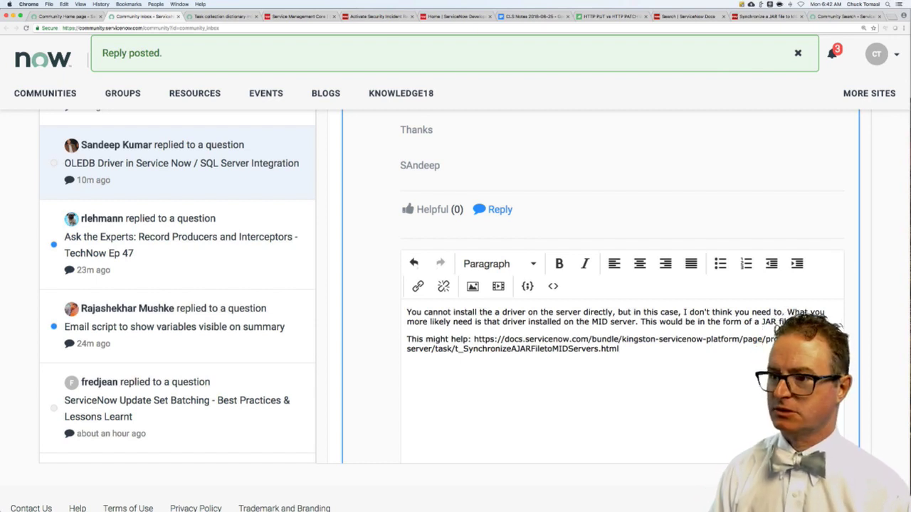
# - Extend the first paragraph, explaining the instance doesn't have direct access to your database servers, but the MID server does, inside your organization's network
pyautogui.write("instance doesn't have di")
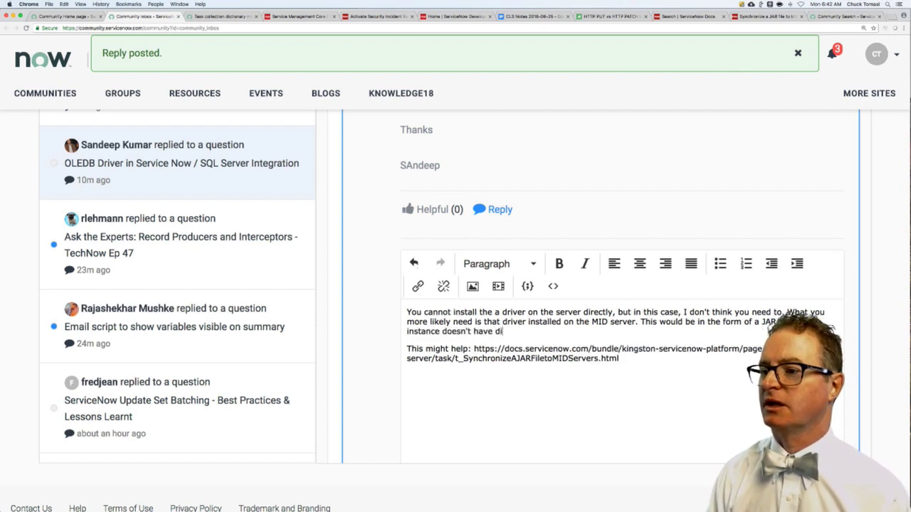
pyautogui.write('rect access to your')
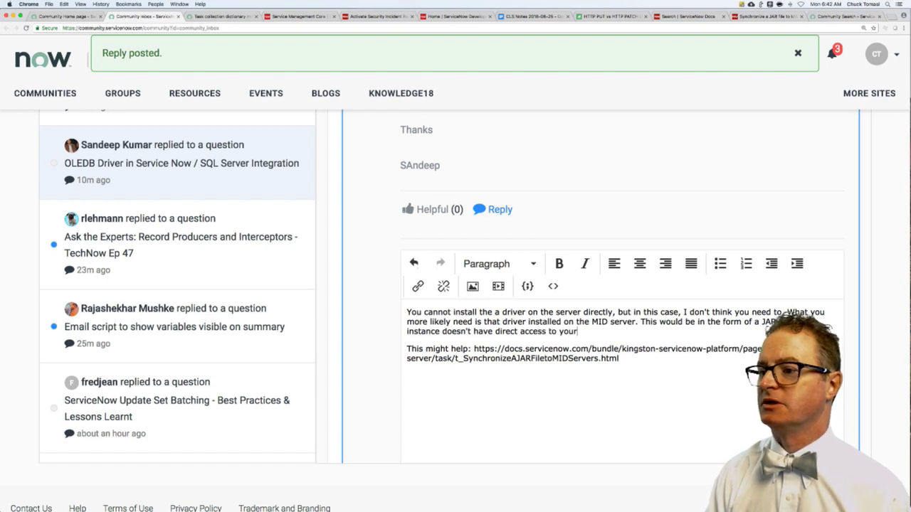
pyautogui.write(' database serve')
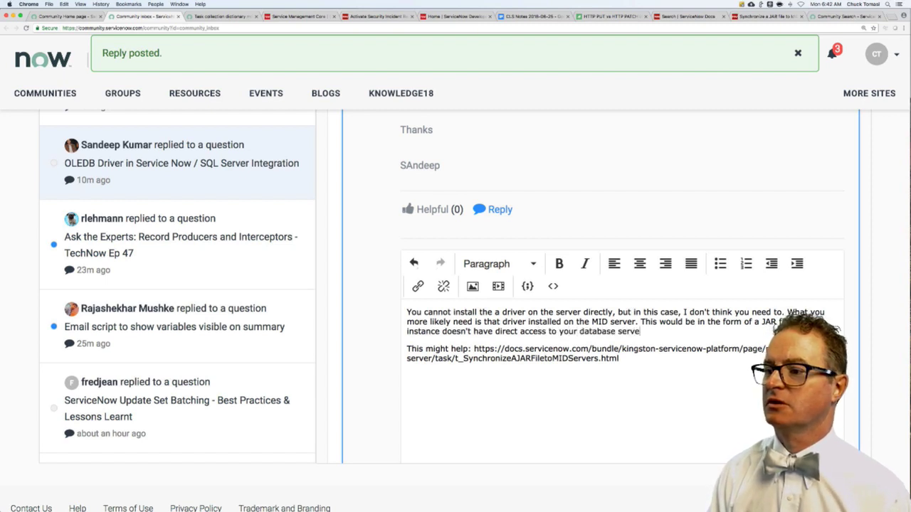
pyautogui.write('rs, but the MID ser')
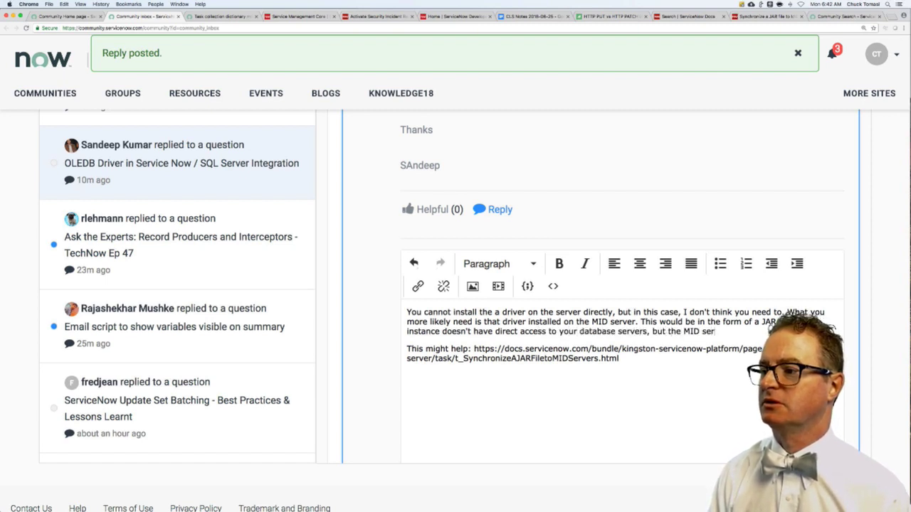
pyautogui.write('ver does since it')
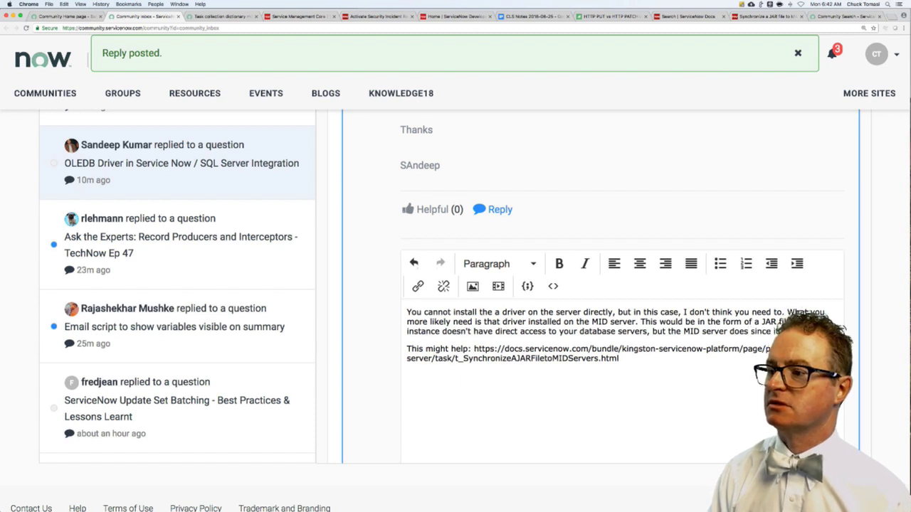
pyautogui.write(' insdi')
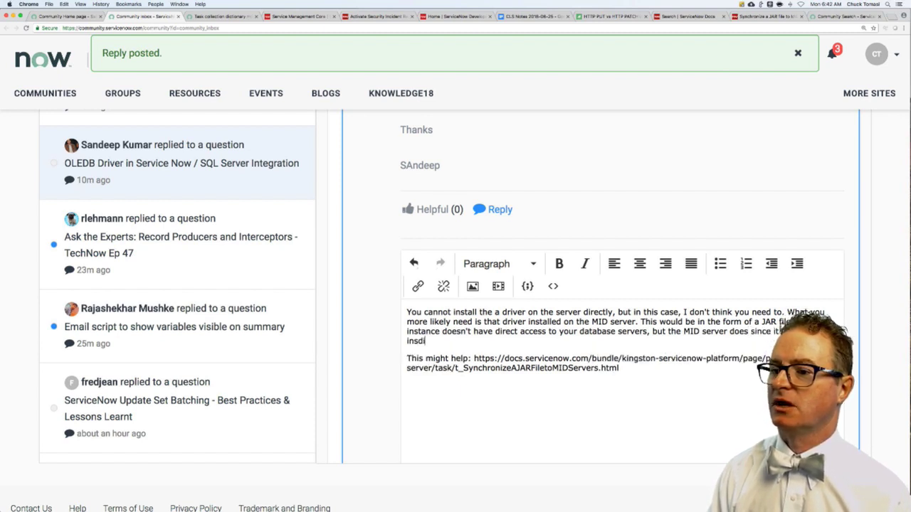
pyautogui.press('BackSpace')
pyautogui.press('BackSpace')
pyautogui.write('i')
pyautogui.write('your')
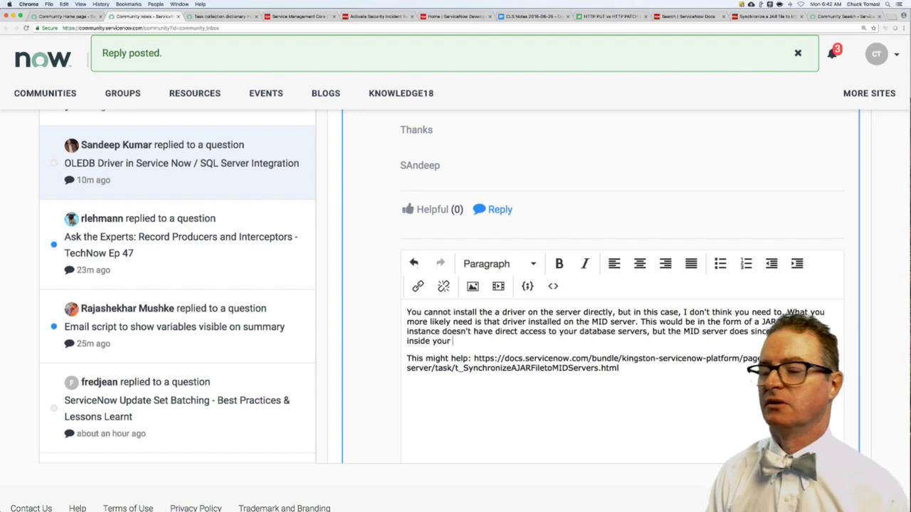
pyautogui.write(' organizat')
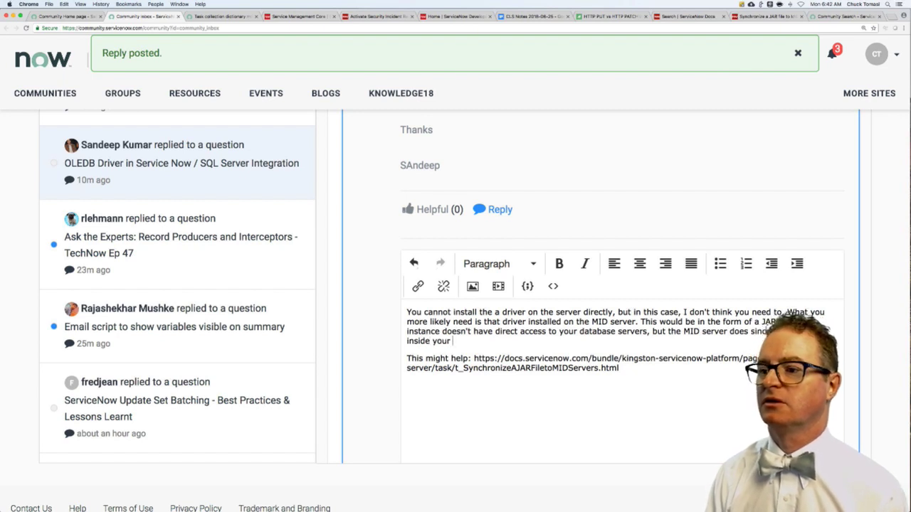
pyautogui.write('ion')
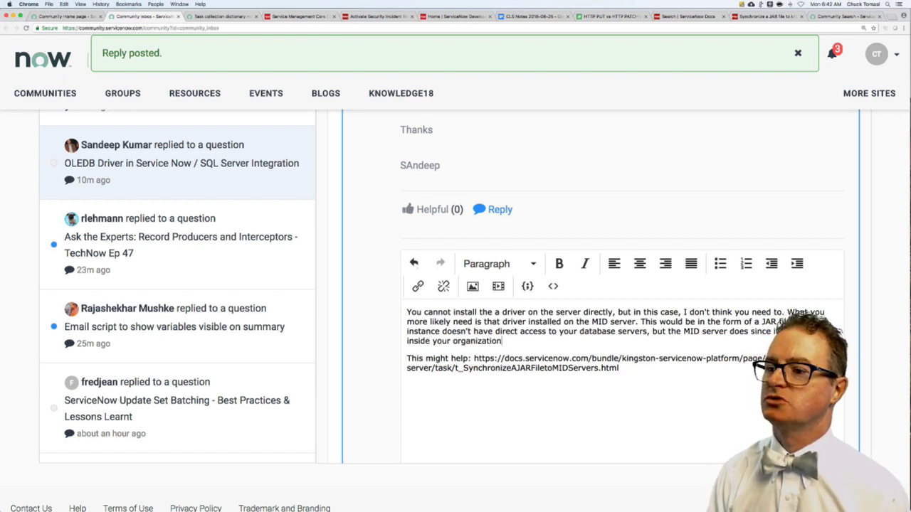
pyautogui.write("'s newtork.")
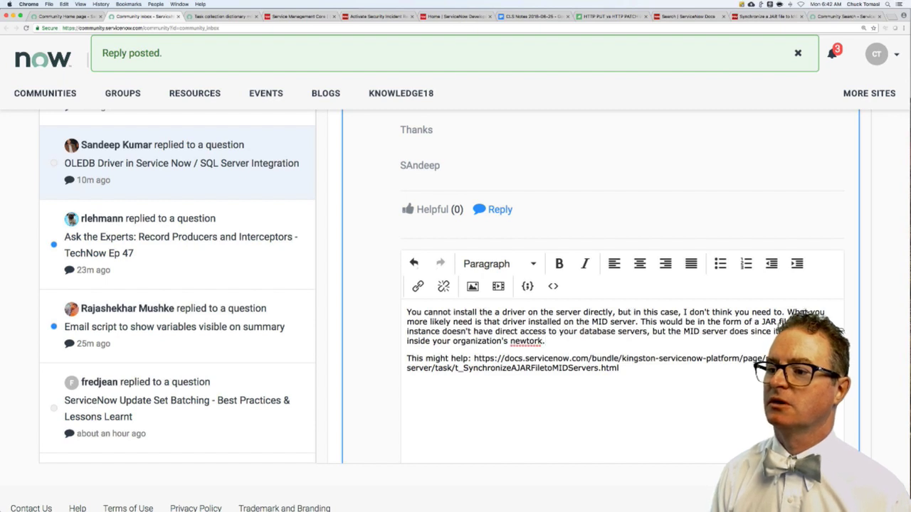
pyautogui.press('BackSpace')
pyautogui.press('BackSpace')
pyautogui.press('BackSpace')
pyautogui.press('BackSpace')
pyautogui.press('BackSpace')
pyautogui.press('BackSpace')
pyautogui.write('towkr')
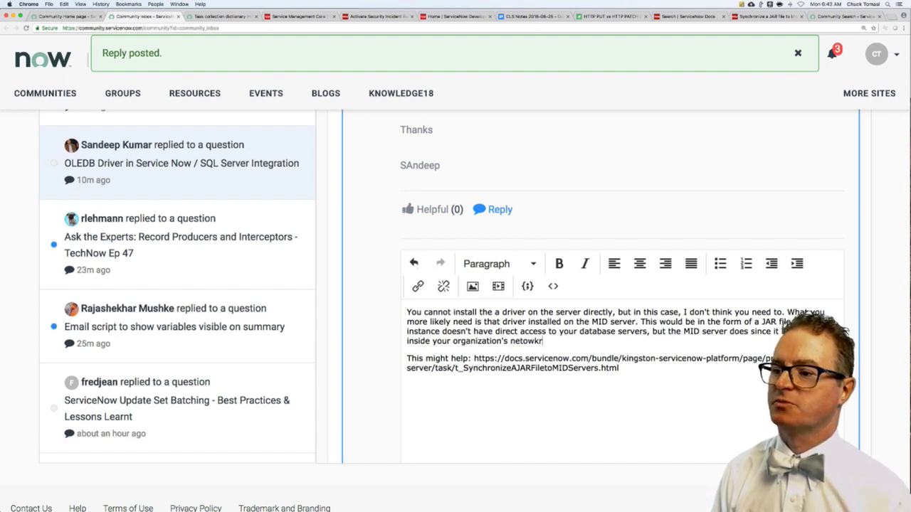
pyautogui.press('BackSpace')
pyautogui.press('BackSpace')
pyautogui.press('BackSpace')
pyautogui.press('BackSpace')
pyautogui.write('work.')
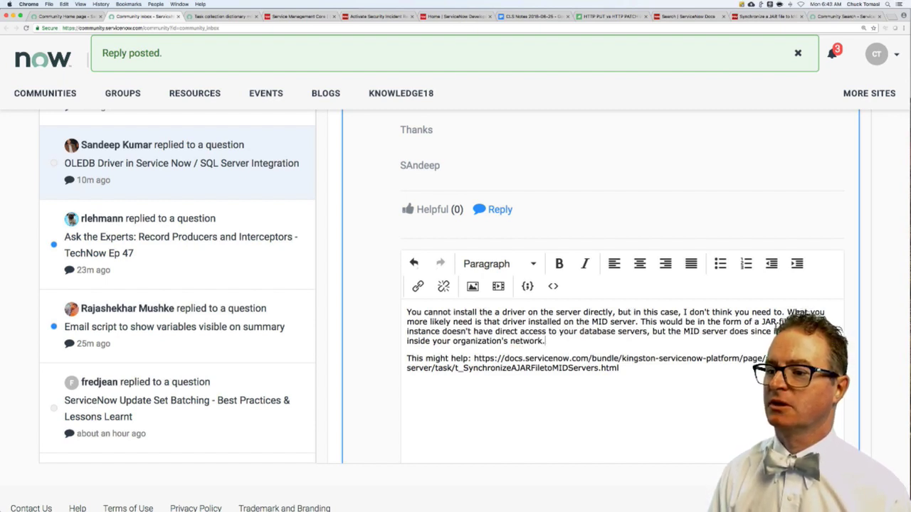
# - Add a blank line above "This might help:", move the URL to its own line, and insert "Docs: MID Servers" between them
pyautogui.press('Return')
pyautogui.press('Return')
pyautogui.press('BackSpace')
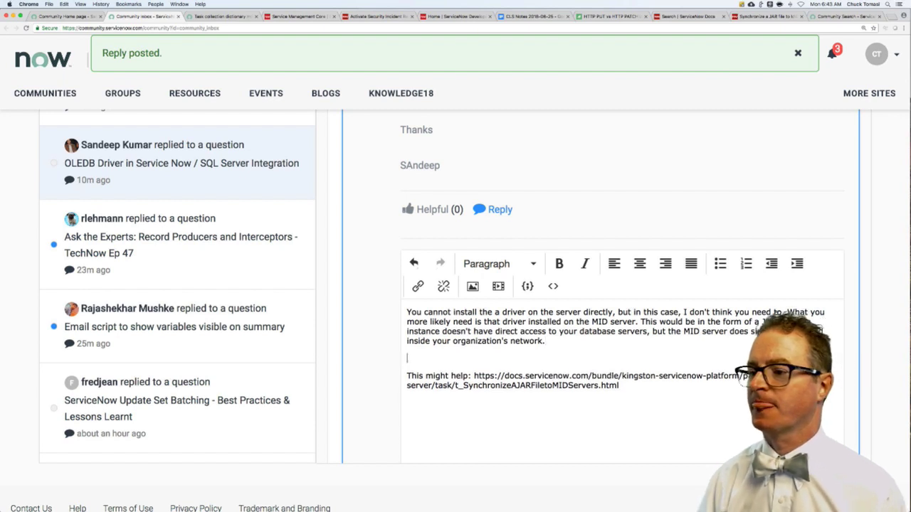
pyautogui.click(473, 376)
pyautogui.press('Return')
pyautogui.press('Return')
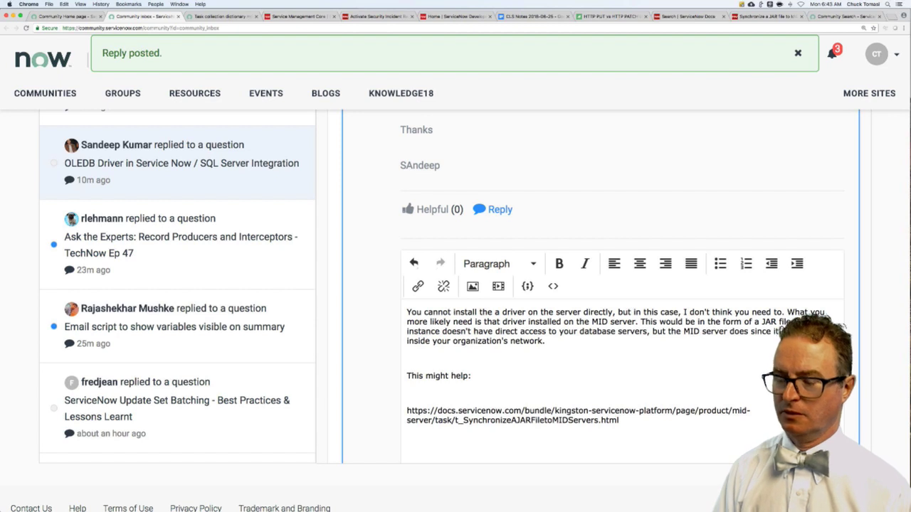
pyautogui.write('Docs:')
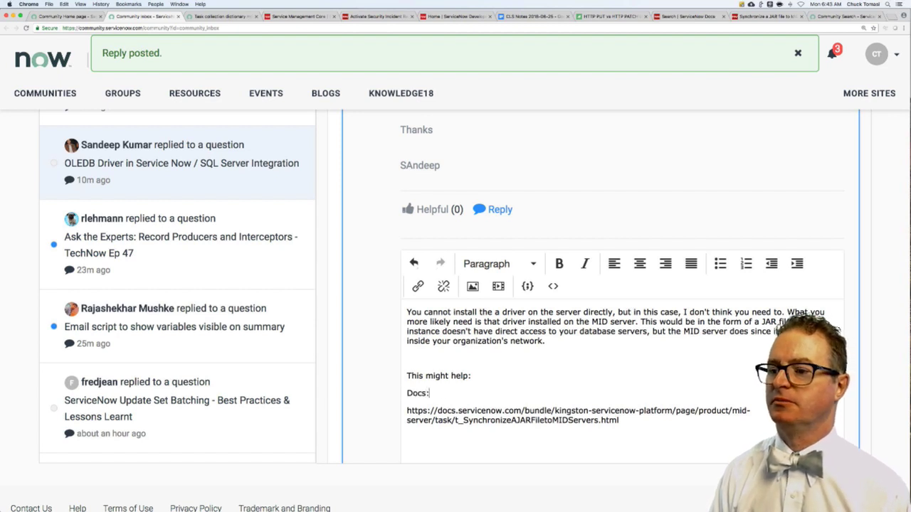
pyautogui.write(' MID Servers')
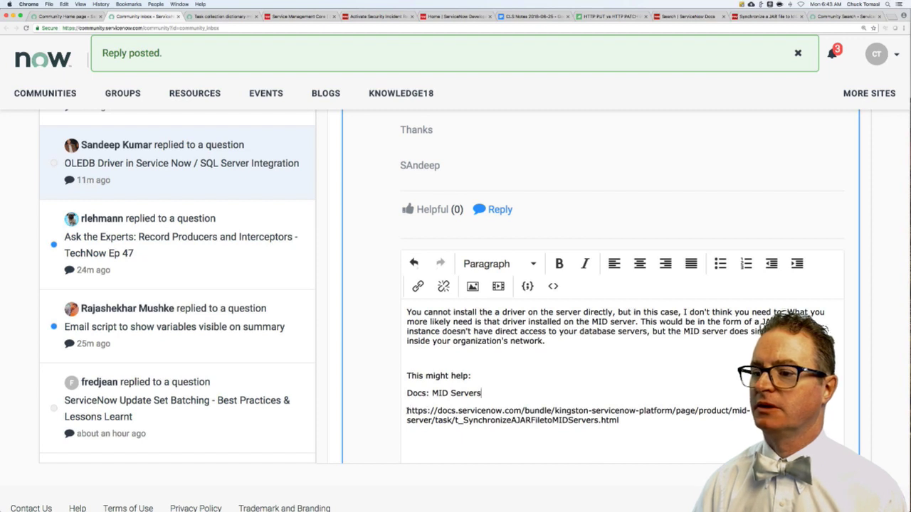
# - Cut the raw documentation URL from the reply and put "Docs: Jar files" in its place
pyautogui.moveTo(407, 411); pyautogui.dragTo(629, 420)
pyautogui.press('super+c')
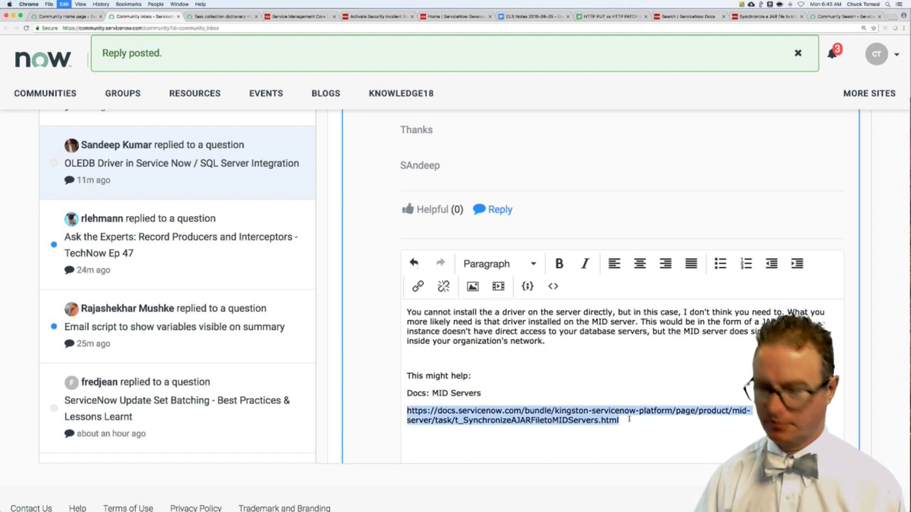
pyautogui.press('super+x')
pyautogui.write('D')
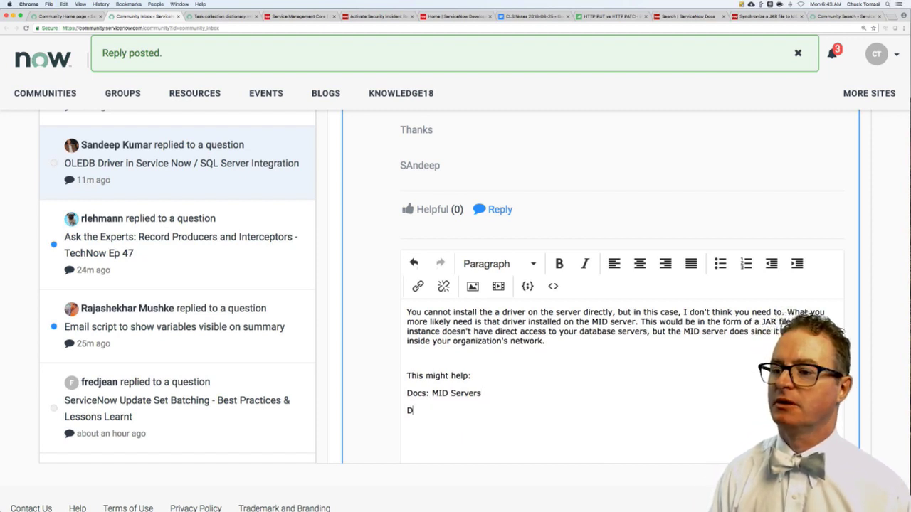
pyautogui.write('ocs: ')
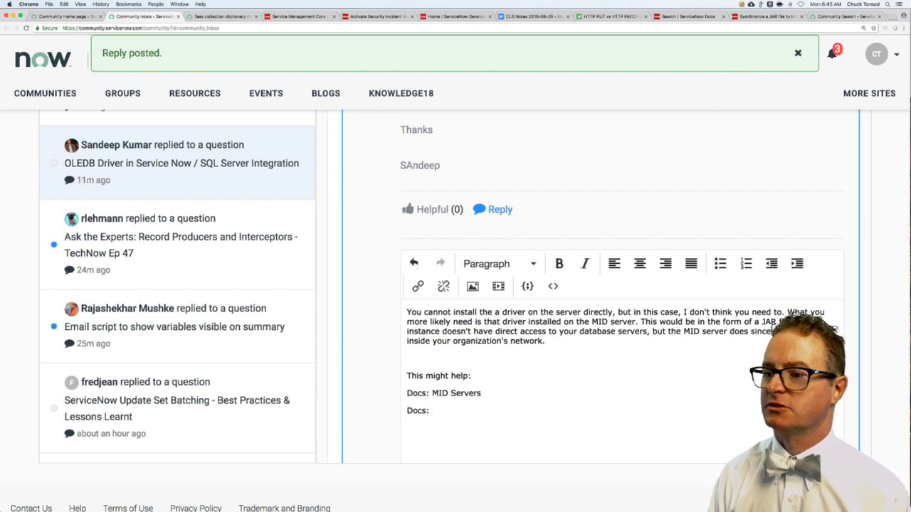
pyautogui.write('Jar files')
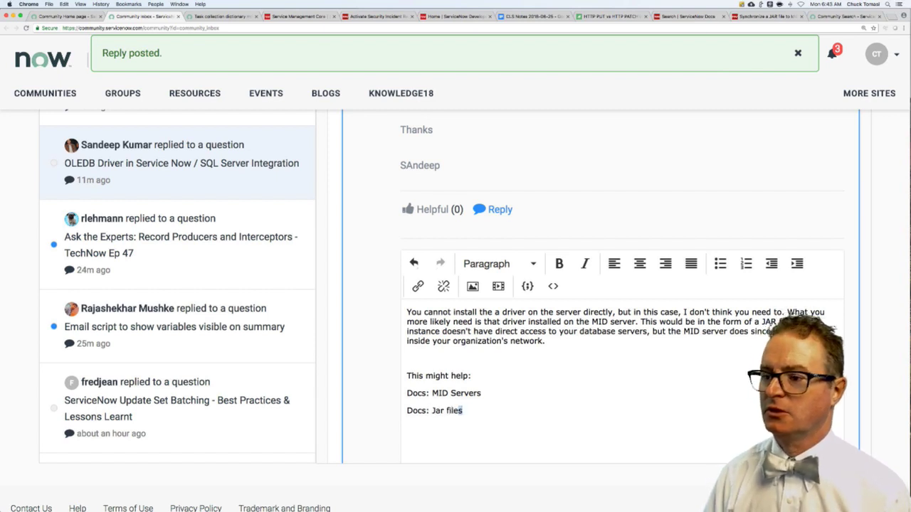
# - Link the words "Jar files" to the cut documentation URL, with the target set to New window
pyautogui.hotkey('shift', 'Left')
pyautogui.hotkey('shift', 'Left')
pyautogui.hotkey('shift', 'Left')
pyautogui.hotkey('shift', 'Left')
pyautogui.hotkey('shift', 'Left')
pyautogui.hotkey('shift', 'Left')
pyautogui.hotkey('shift', 'Left')
pyautogui.hotkey('shift', 'Left')
pyautogui.hotkey('shift', 'Left')
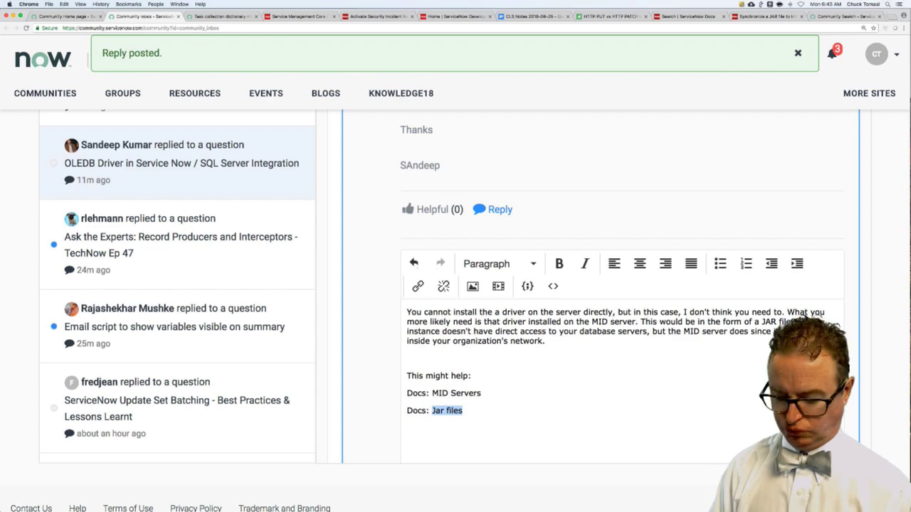
pyautogui.press('super+k')
pyautogui.press('super+v')
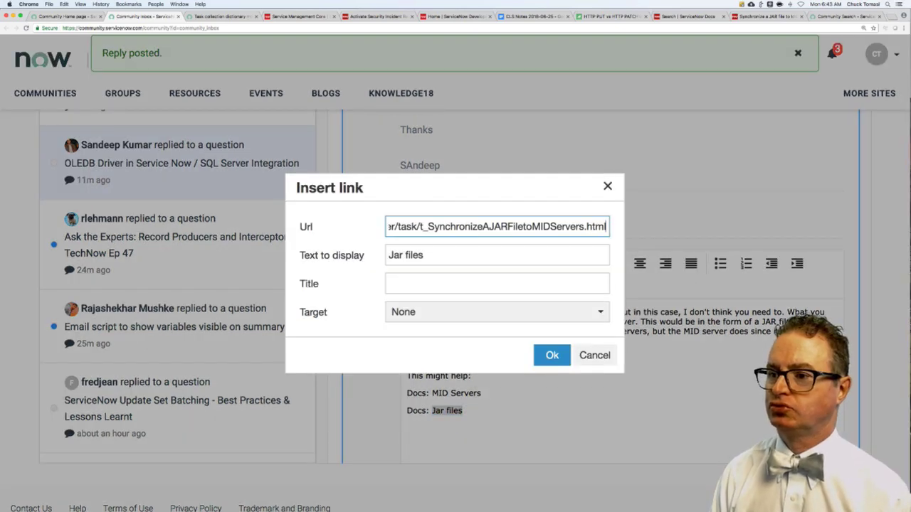
pyautogui.press('Tab')
pyautogui.press('Tab')
pyautogui.press('Tab')
pyautogui.press('space')
pyautogui.press('Down')
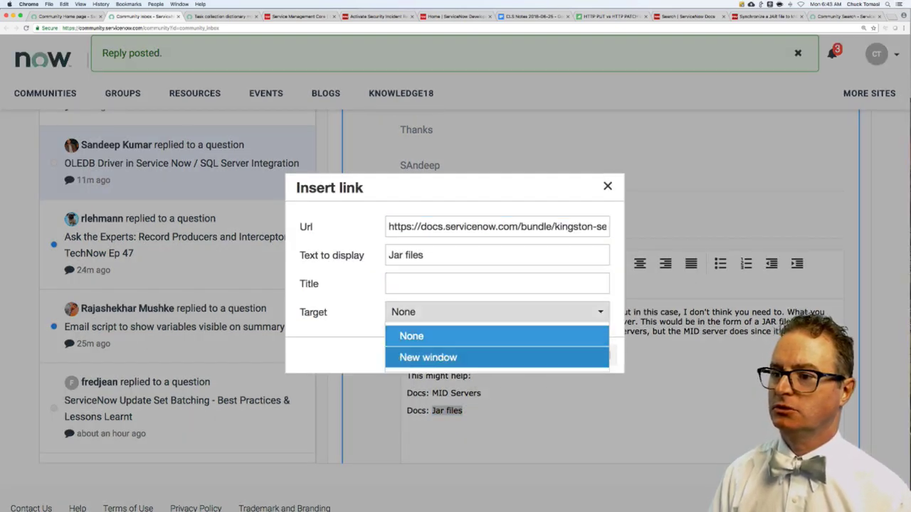
pyautogui.press('Return')
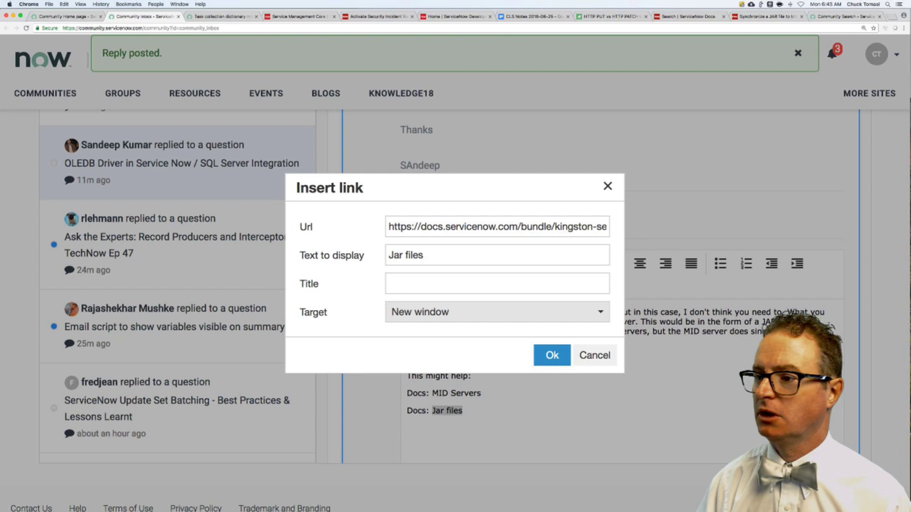
pyautogui.click(561, 358)
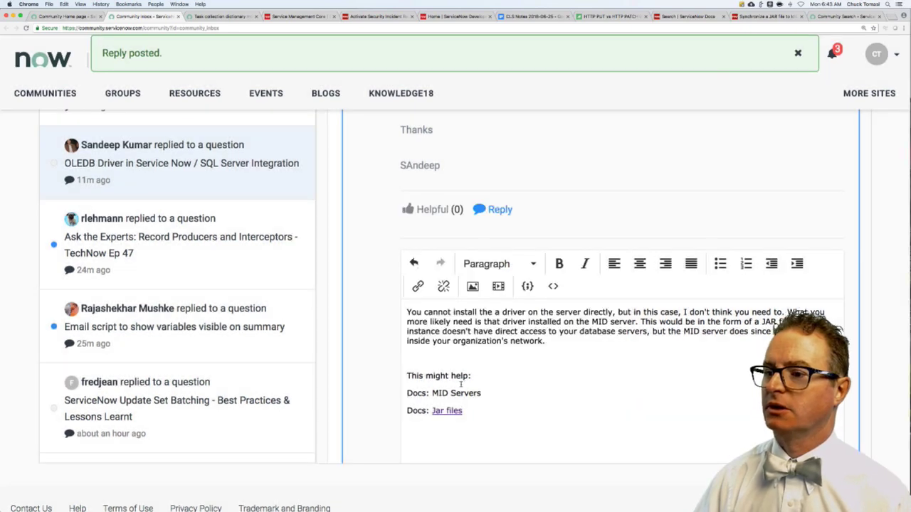
# - Switch to the JAR file documentation page, open the MID Server topic from its contents, and copy the page URL
pyautogui.click(771, 17)
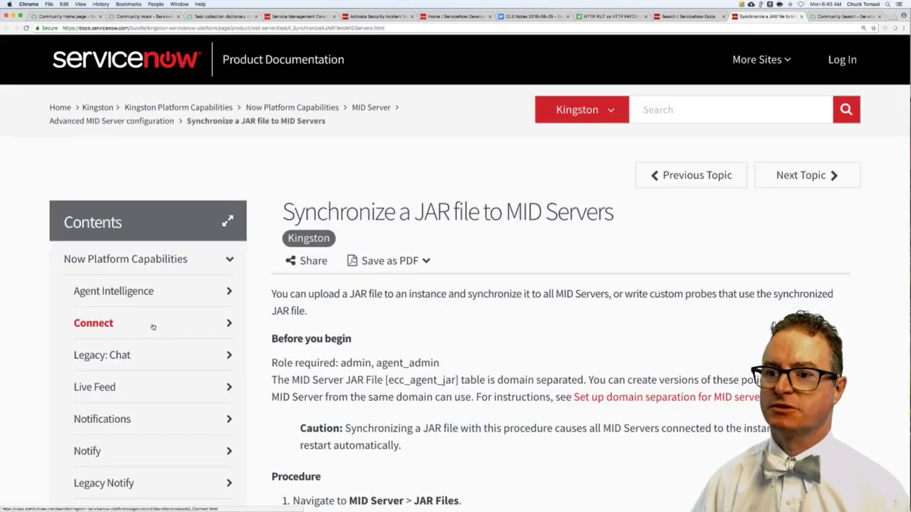
pyautogui.scroll(-10, 152, 327)
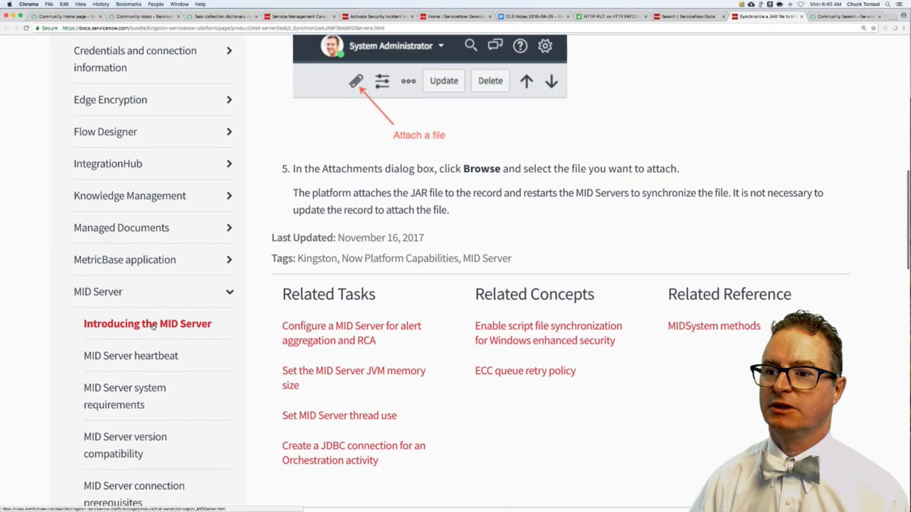
pyautogui.click(98, 292)
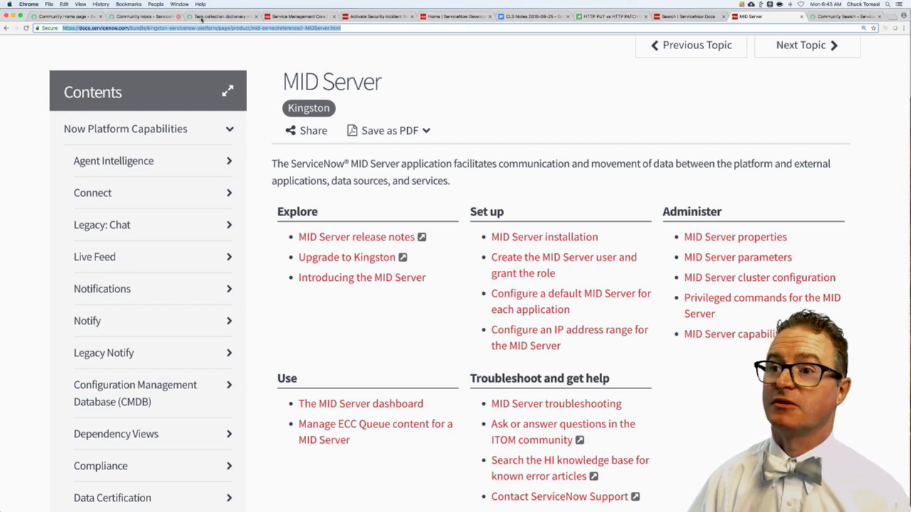
# - Back in the inbox reply, link the words "MID Servers" to the copied URL, with the target set to New window
pyautogui.click(146, 15)
pyautogui.moveTo(433, 393); pyautogui.dragTo(497, 394)
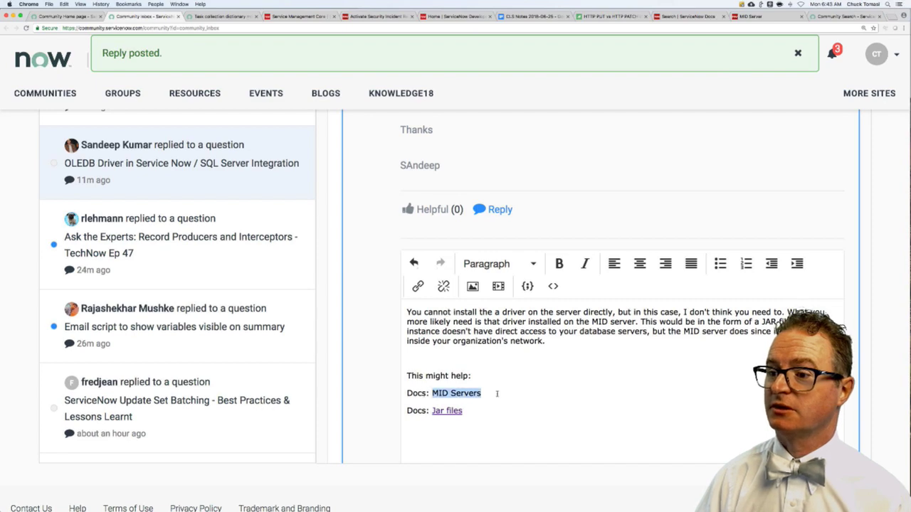
pyautogui.press('super+k')
pyautogui.press('super+v')
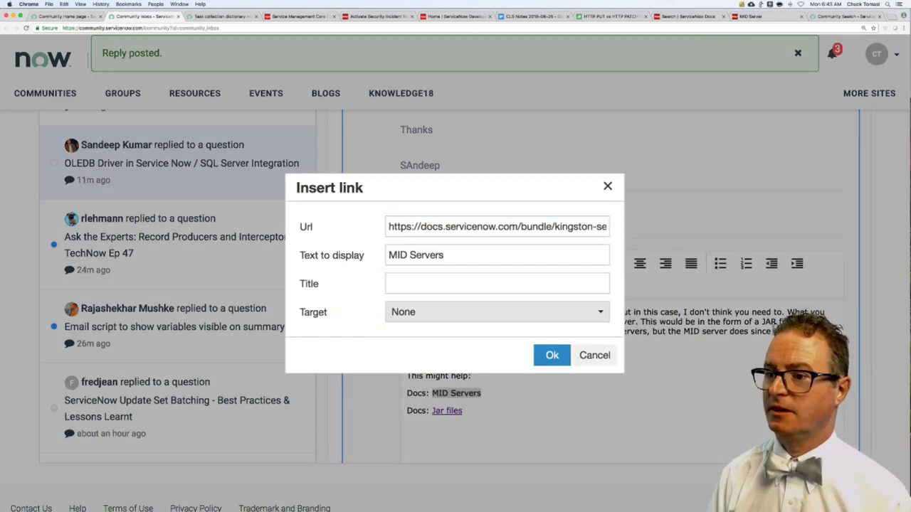
pyautogui.click(497, 312)
pyautogui.click(427, 356)
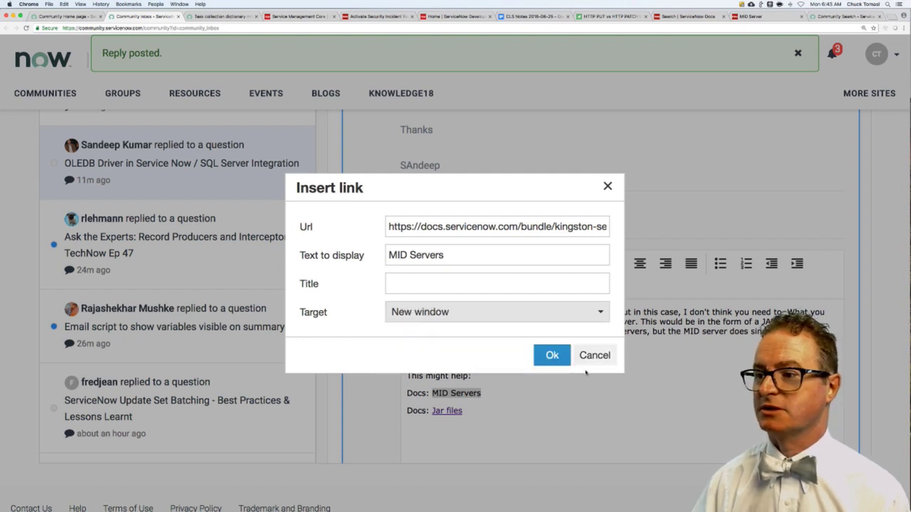
pyautogui.press('Return')
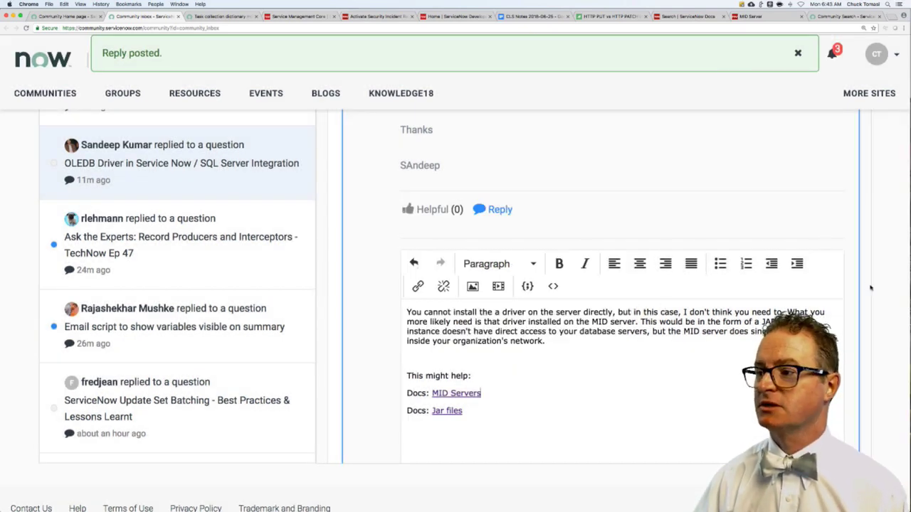
# - Dismiss the posted-reply notices and open the inbox notification "Ask the Experts: Record Producers and Interceptors - TechNow Ep 47" to read its question
pyautogui.scroll(-3, 870, 287)
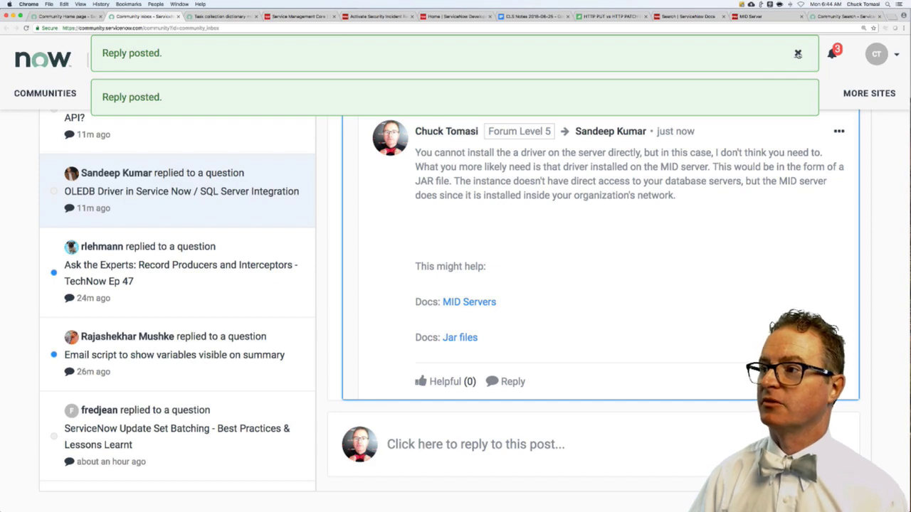
pyautogui.click(797, 54)
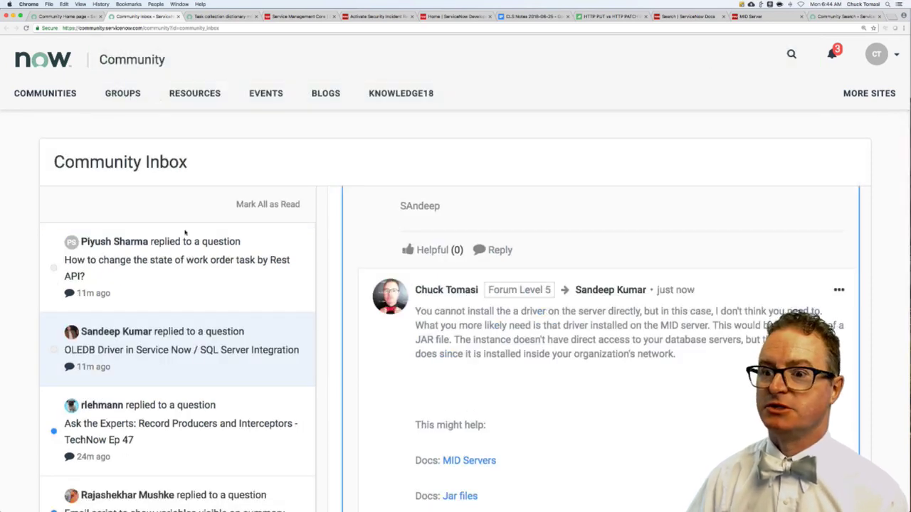
pyautogui.scroll(-3, 163, 320)
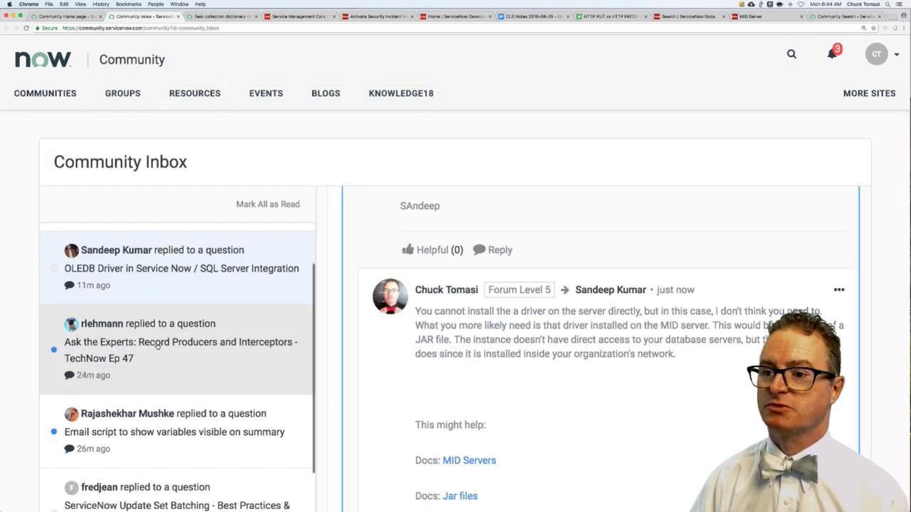
pyautogui.click(160, 344)
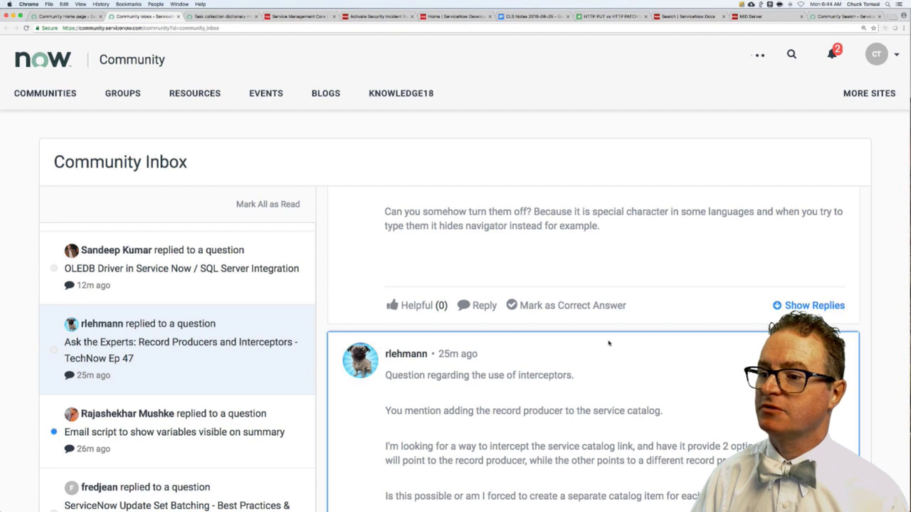
pyautogui.scroll(-3, 606, 363)
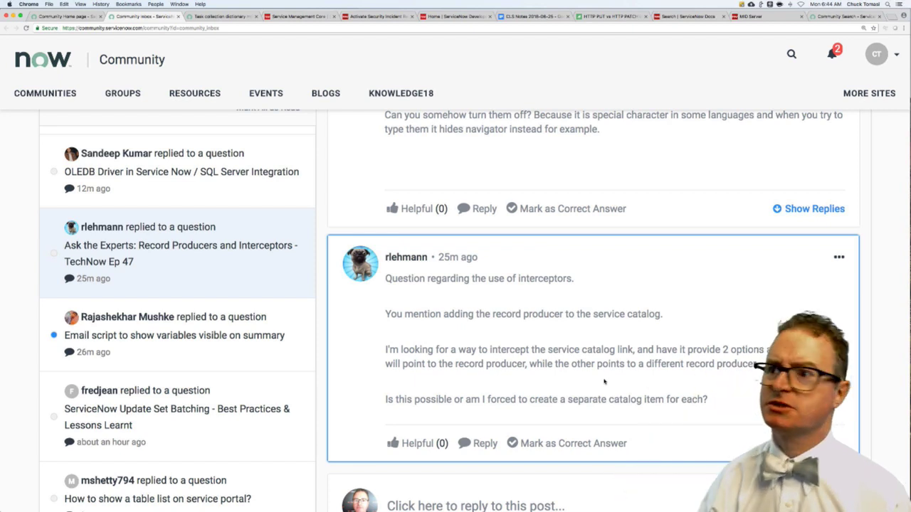
pyautogui.scroll(-1, 576, 208)
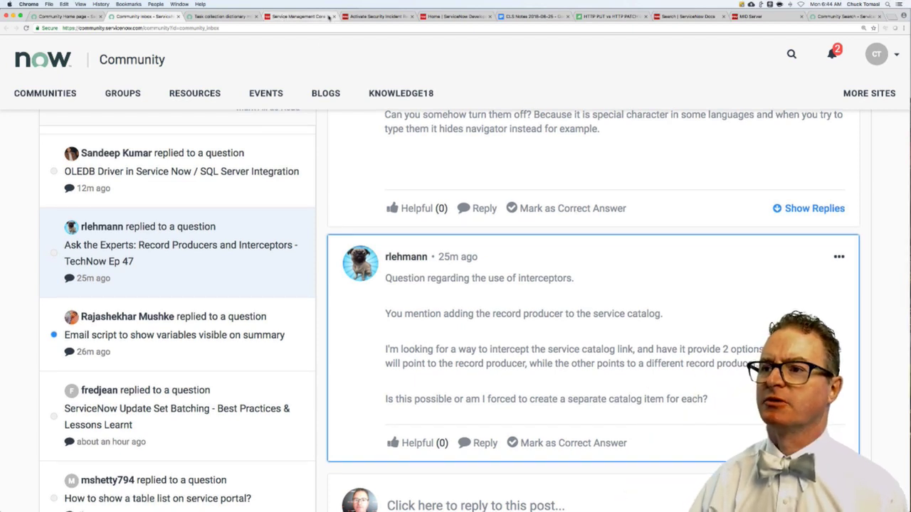
# - Switch to the ServiceNow instance, filter the navigator for "interceptor", and examine the Intercepts values in the Interceptors list
pyautogui.click(288, 19)
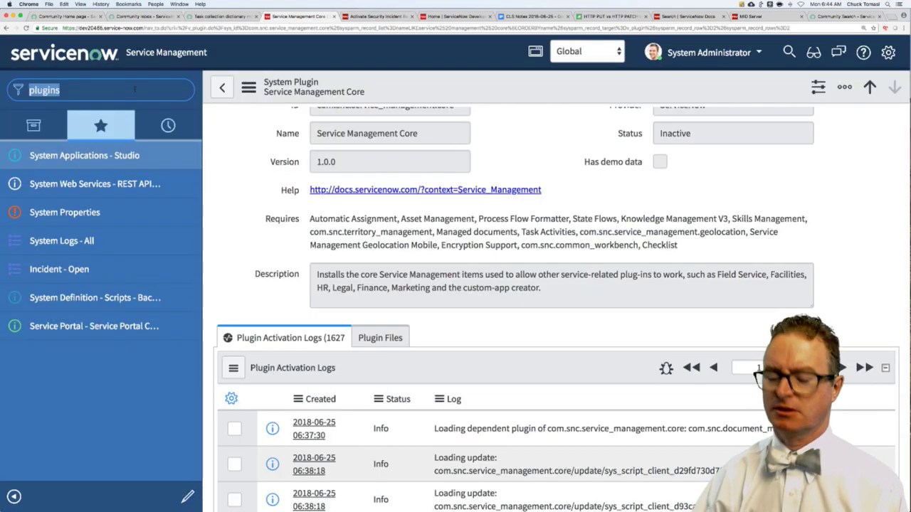
pyautogui.write('interc')
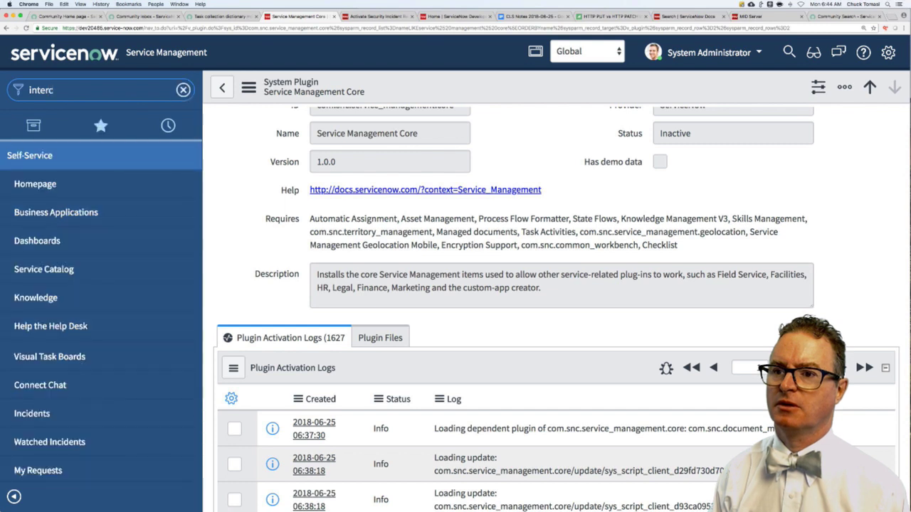
pyautogui.write('ept')
pyautogui.press('Return')
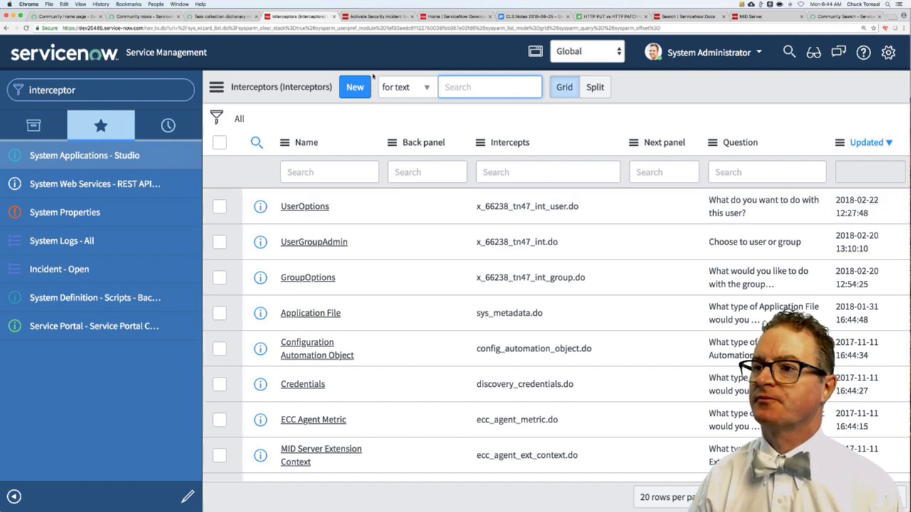
pyautogui.click(377, 16)
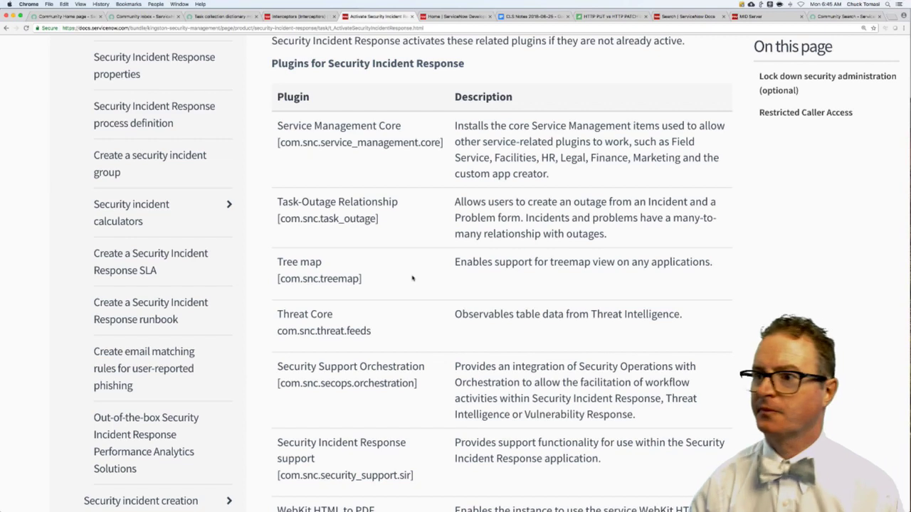
pyautogui.click(305, 16)
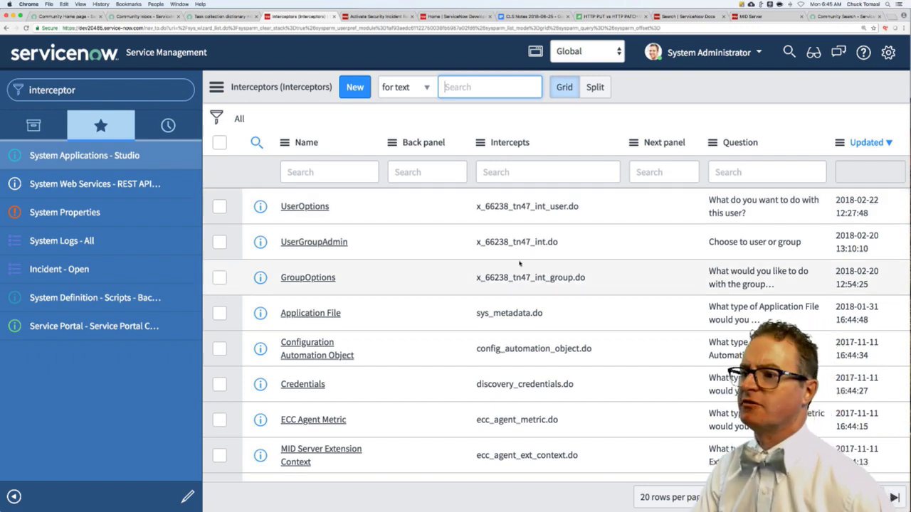
pyautogui.scroll(1, 536, 305)
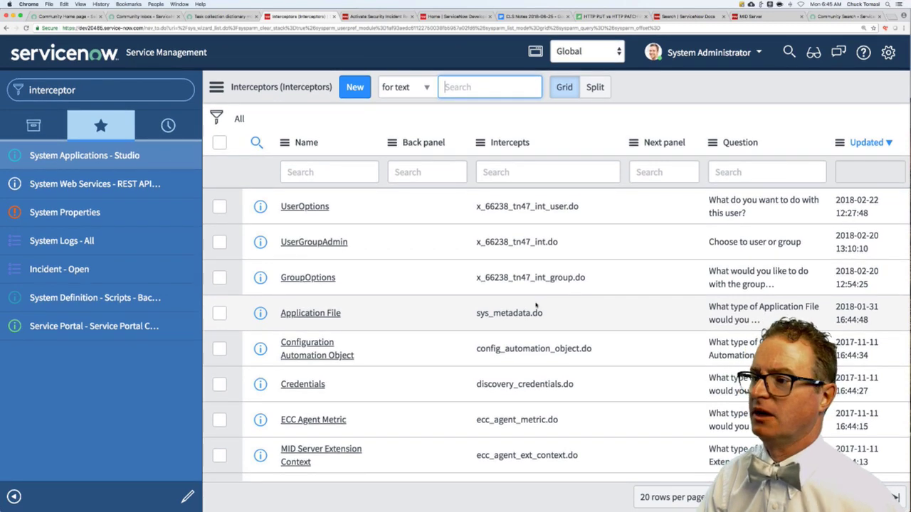
pyautogui.scroll(1, 536, 305)
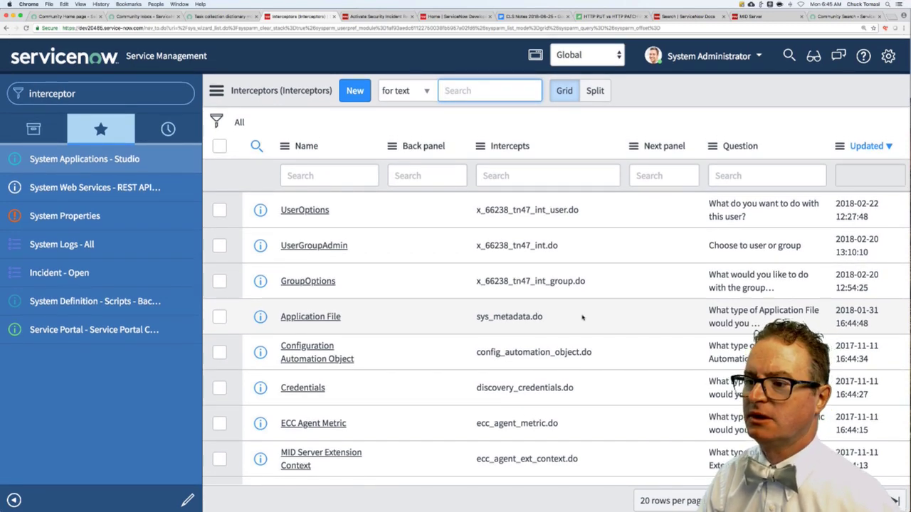
pyautogui.scroll(-5, 582, 318)
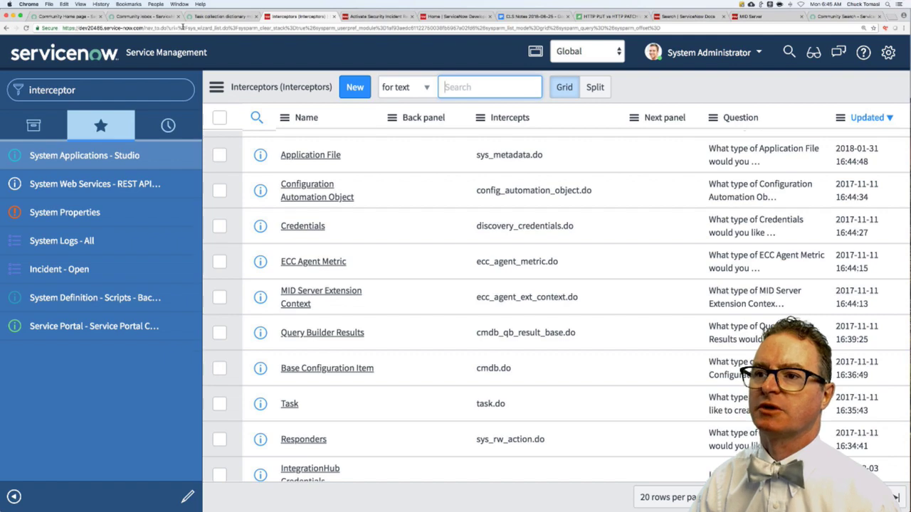
# - Back in the Community inbox, start a reply to the interceptor question with "An interceptor is not going to work in this case"
pyautogui.click(142, 17)
pyautogui.click(482, 444)
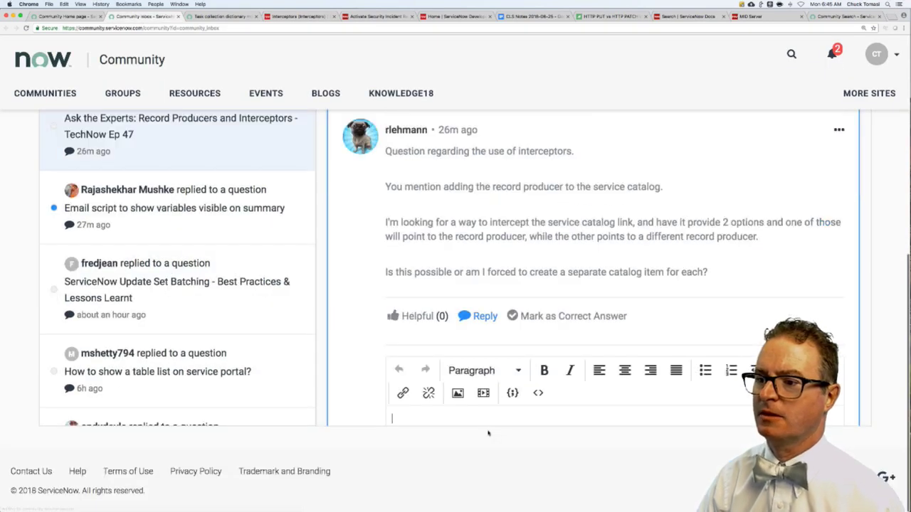
pyautogui.scroll(-2, 479, 360)
pyautogui.scroll(-2, 479, 360)
pyautogui.write('An ')
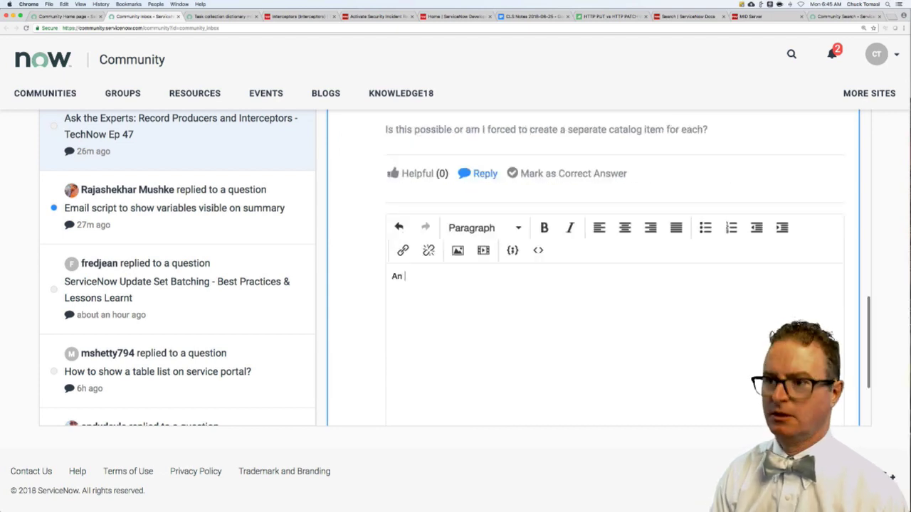
pyautogui.write('intercpt')
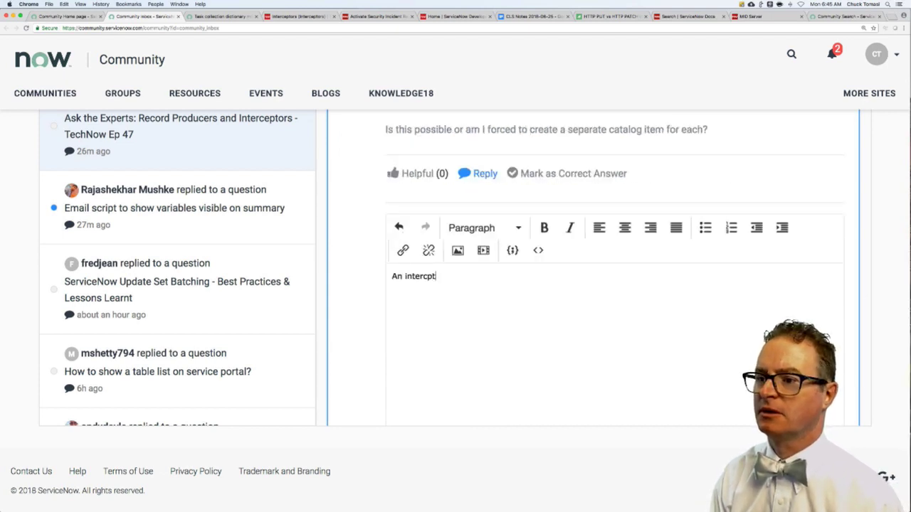
pyautogui.press('BackSpace')
pyautogui.press('BackSpace')
pyautogui.write('epter is')
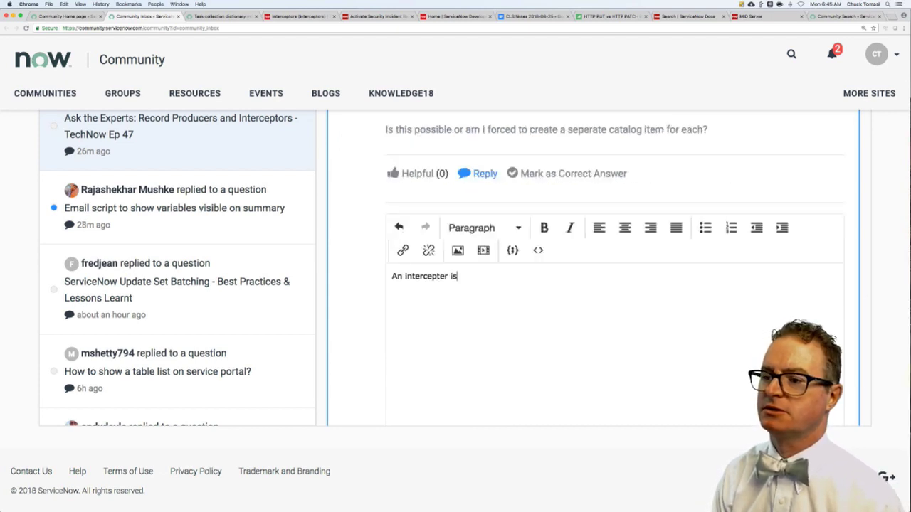
pyautogui.press('BackSpace')
pyautogui.press('BackSpace')
pyautogui.press('BackSpace')
pyautogui.press('BackSpace')
pyautogui.press('BackSpace')
pyautogui.write('or is not going ')
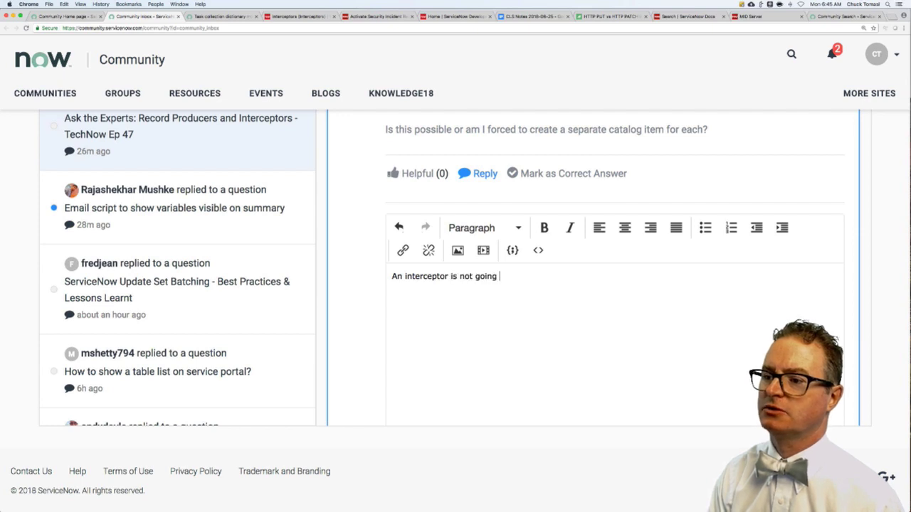
pyautogui.write('to work in thi')
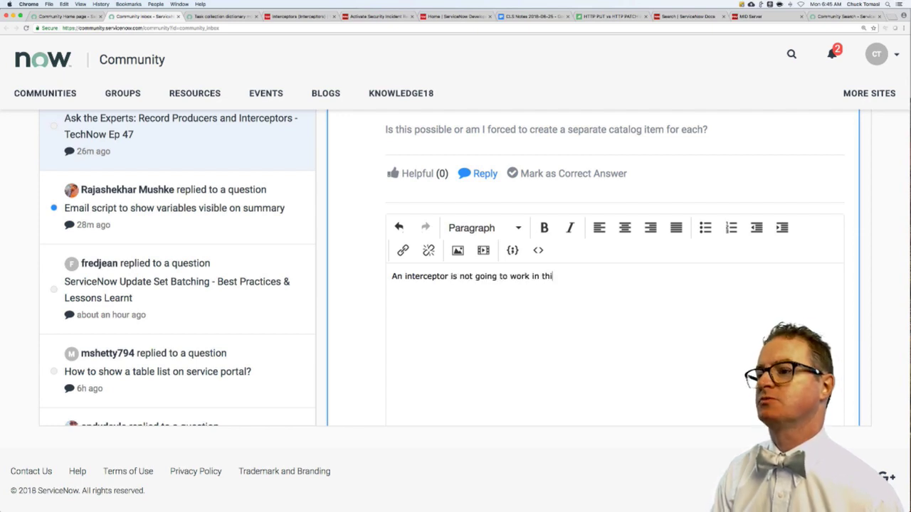
pyautogui.write('s case bcase')
pyautogui.press('BackSpace')
pyautogui.press('BackSpace')
pyautogui.press('BackSpace')
pyautogui.press('BackSpace')
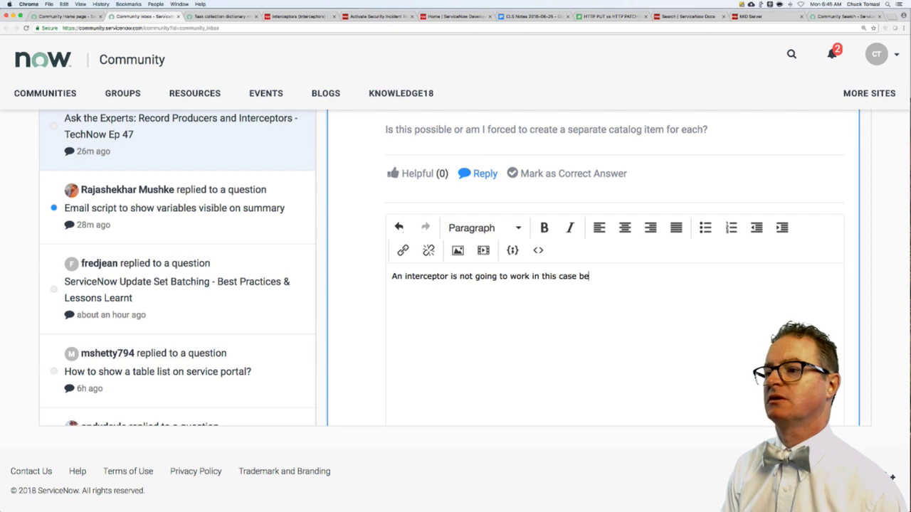
# - Continue the reply with "because the catalog item is a parameter to the processor (the .do part of the URL.)"
pyautogui.write('ecase')
pyautogui.press('BackSpace')
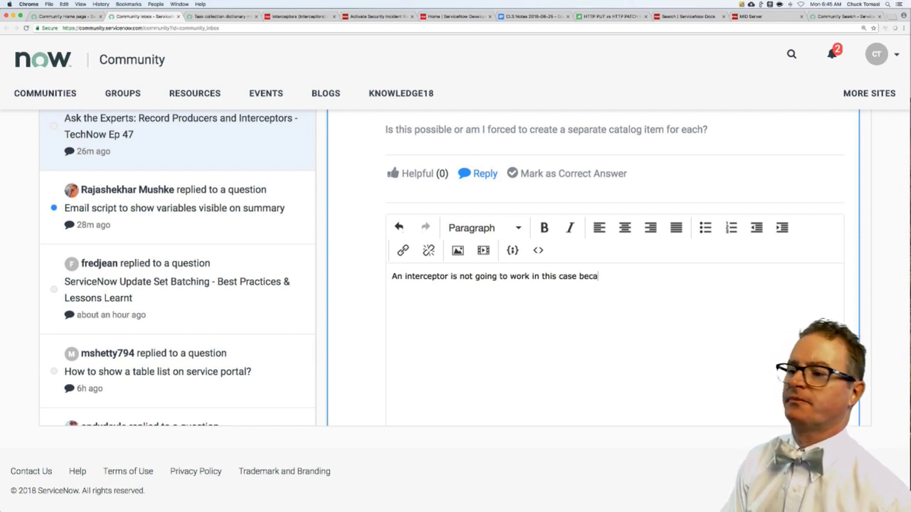
pyautogui.press('BackSpace')
pyautogui.write('use the catalog item')
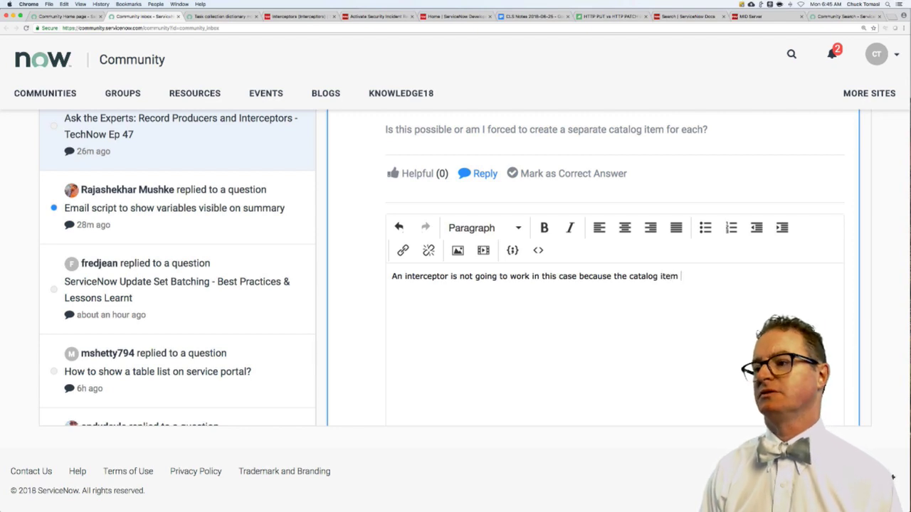
pyautogui.write(' is a parameter to the')
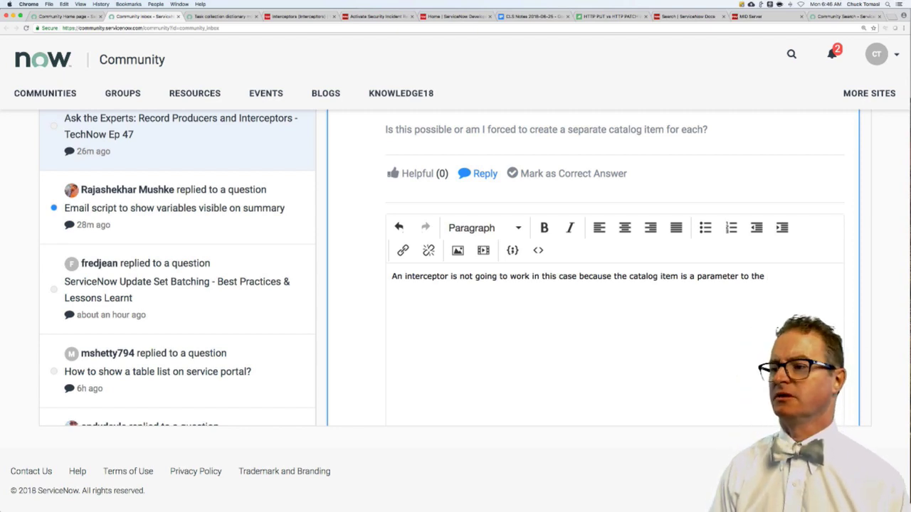
pyautogui.write('processor (t')
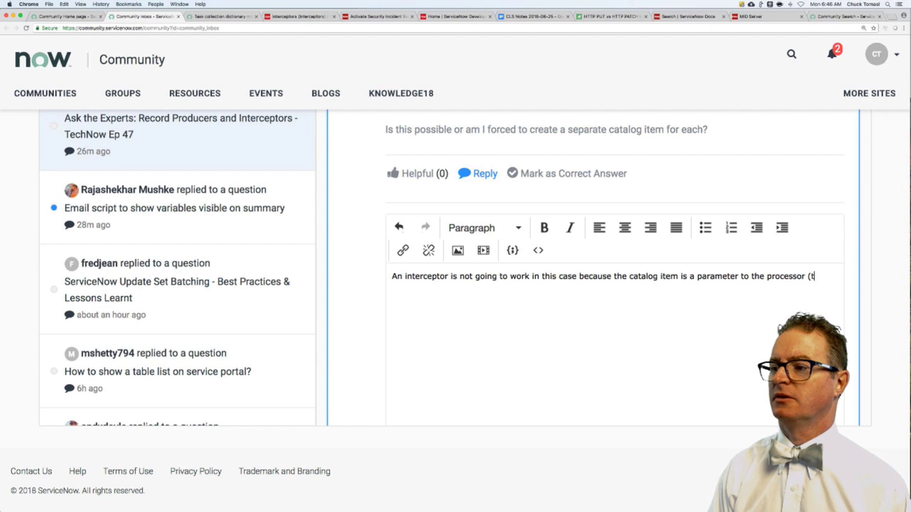
pyautogui.write('he .do part')
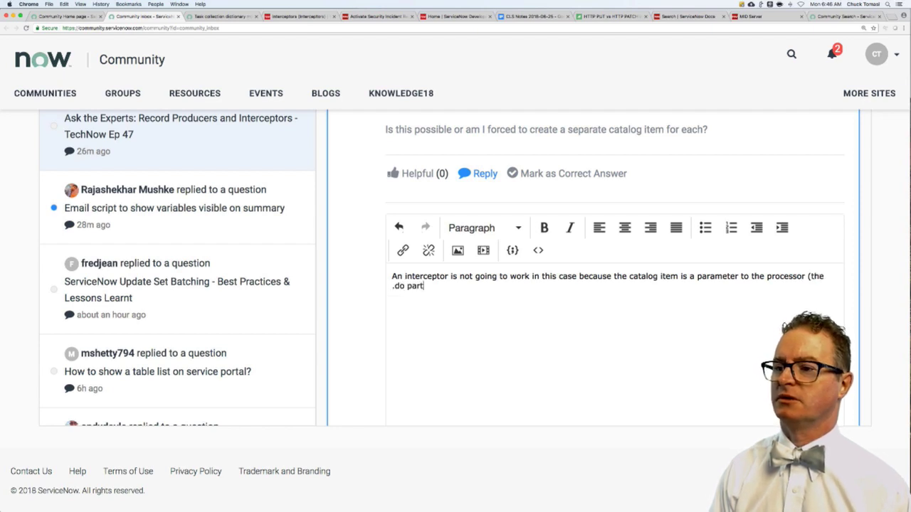
pyautogui.write(' of the URL.) ')
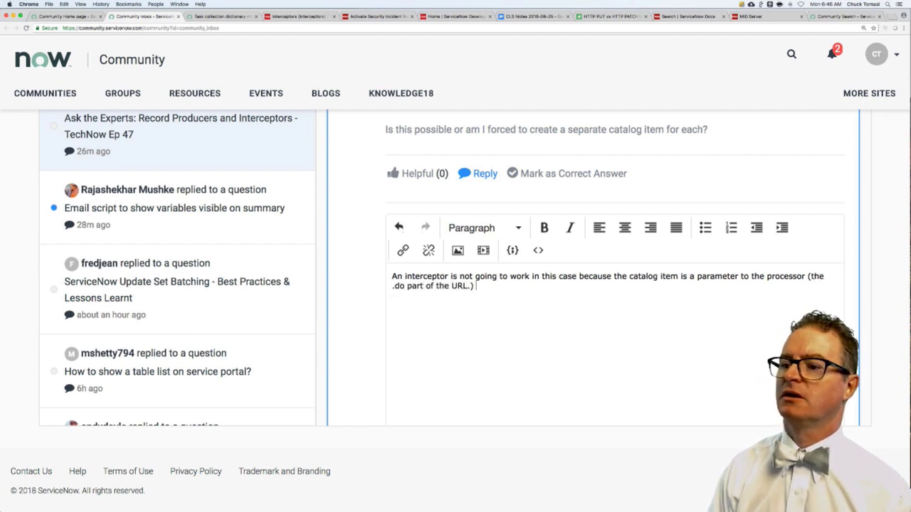
# - Finish the reply with "You can put in lists and forms, but not specific catalog items." and submit it
pyautogui.write('You can put in')
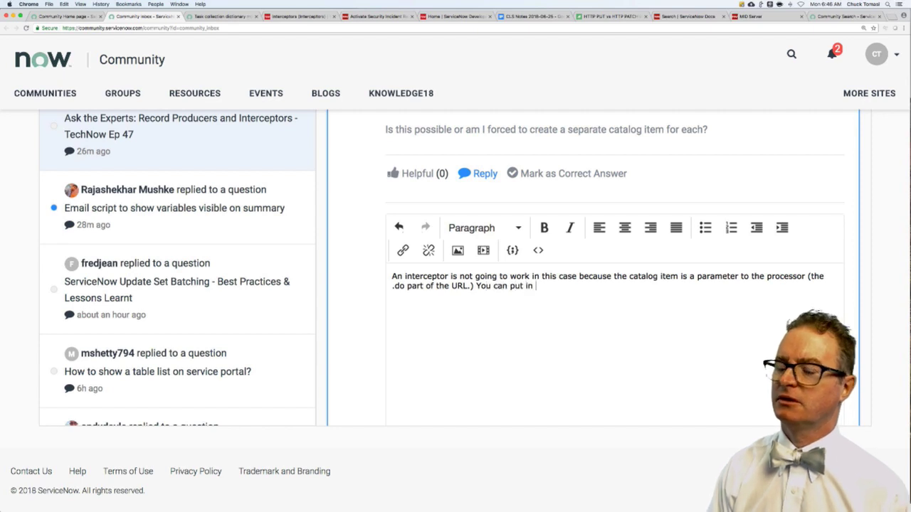
pyautogui.write('rms, but not ')
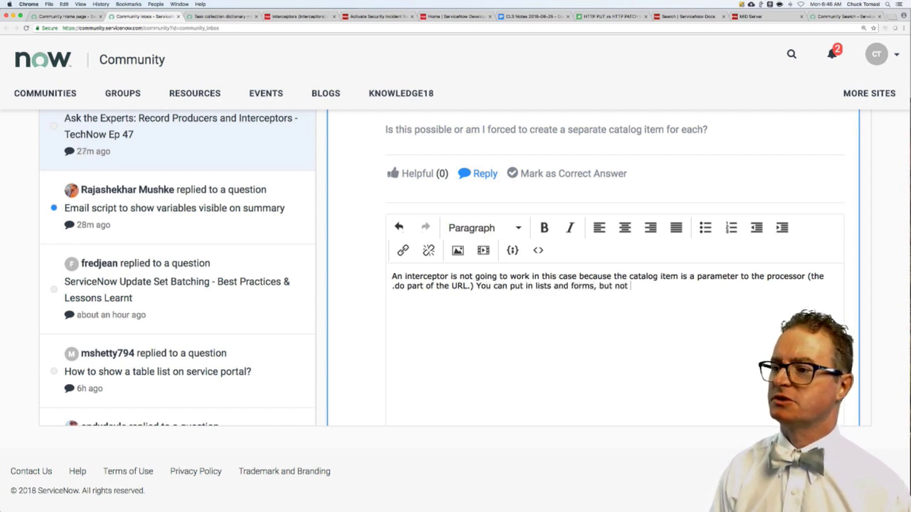
pyautogui.write('specific catalog')
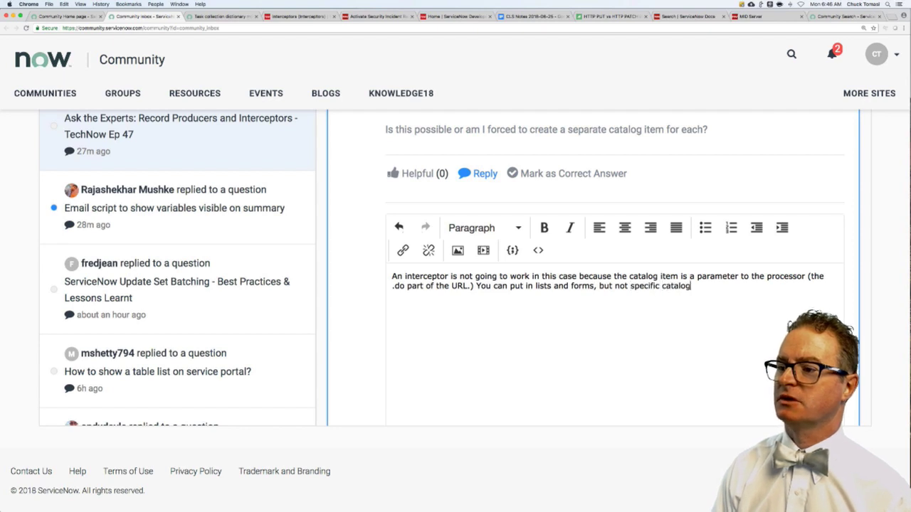
pyautogui.write(' items.')
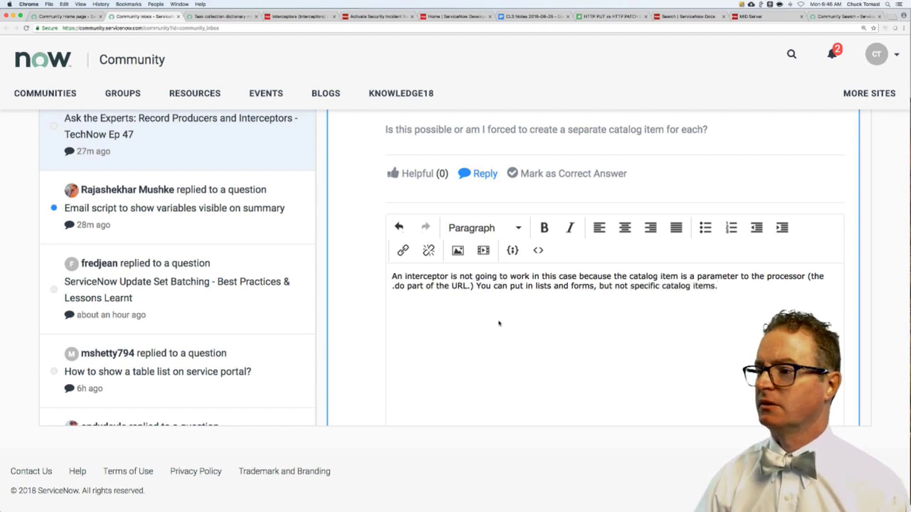
pyautogui.scroll(-5, 499, 323)
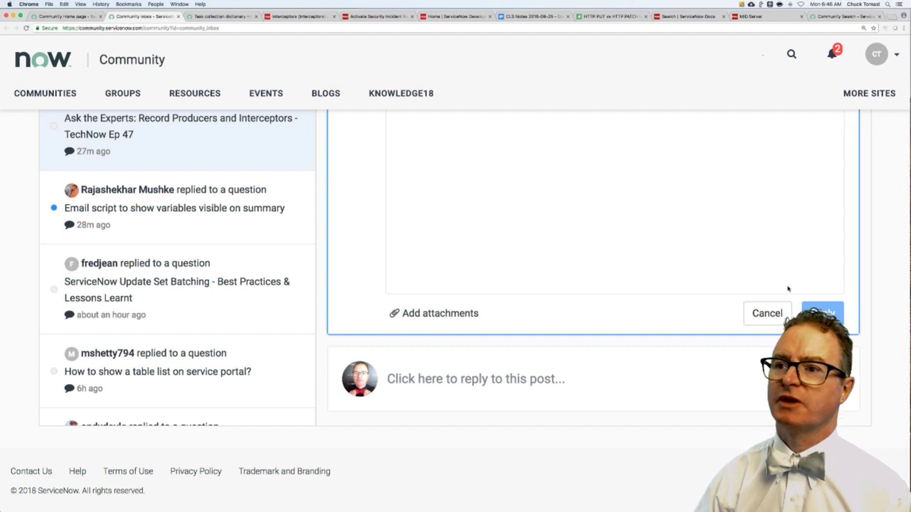
# - Switch to the ServiceNow instance and filter the navigator for "scheduled jobs"
pyautogui.click(300, 15)
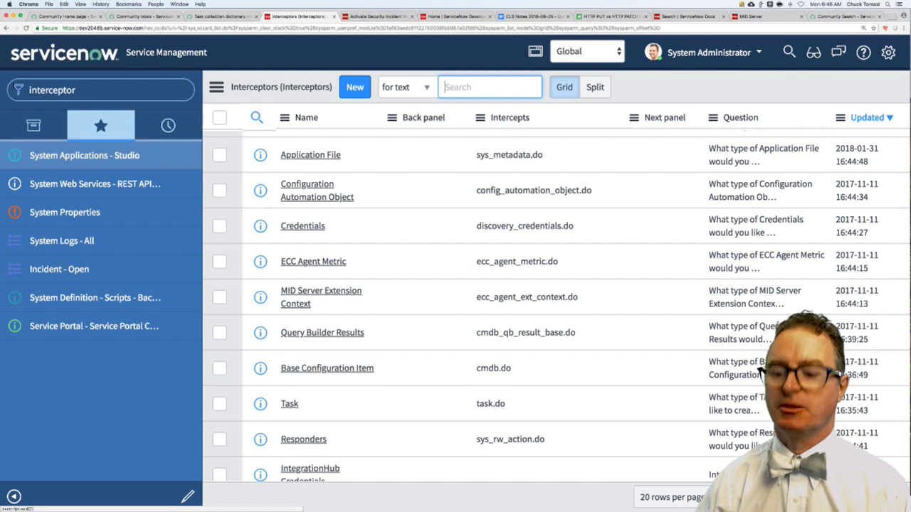
pyautogui.click(52, 90)
pyautogui.write('scheduel')
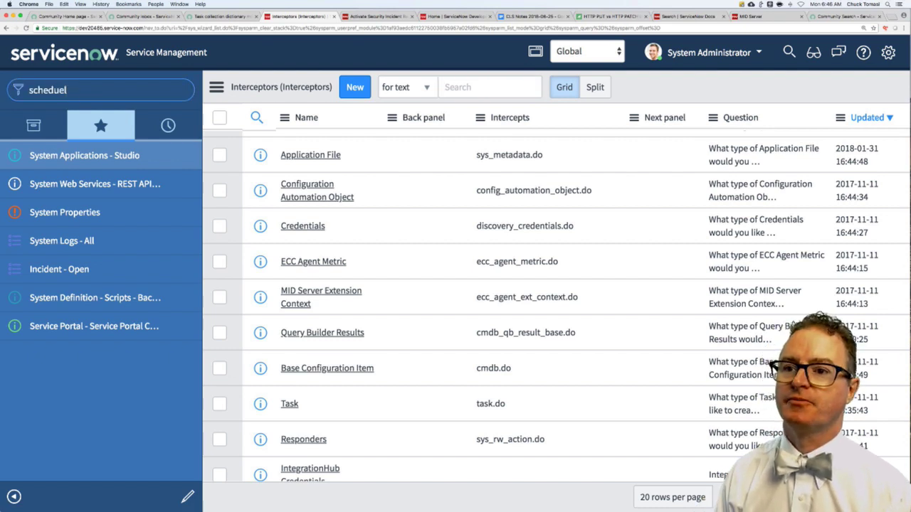
pyautogui.press('BackSpace')
pyautogui.press('BackSpace')
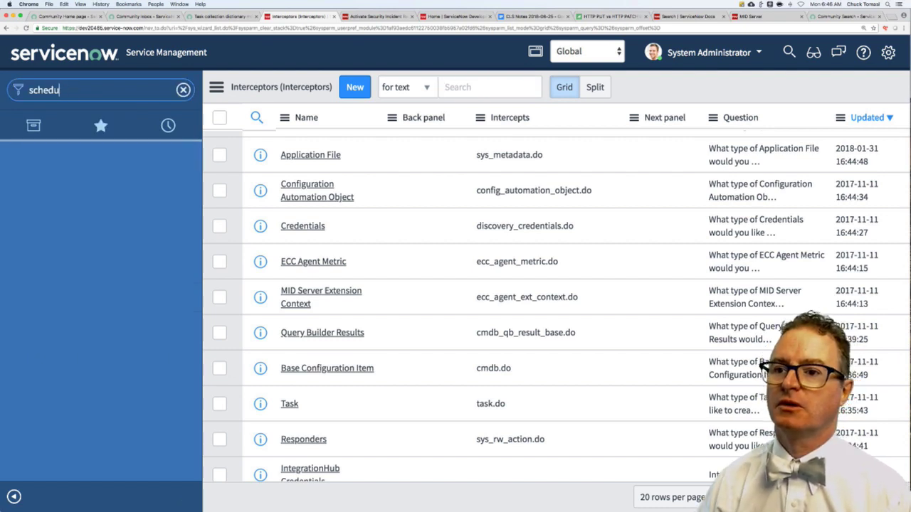
pyautogui.write('led jobs')
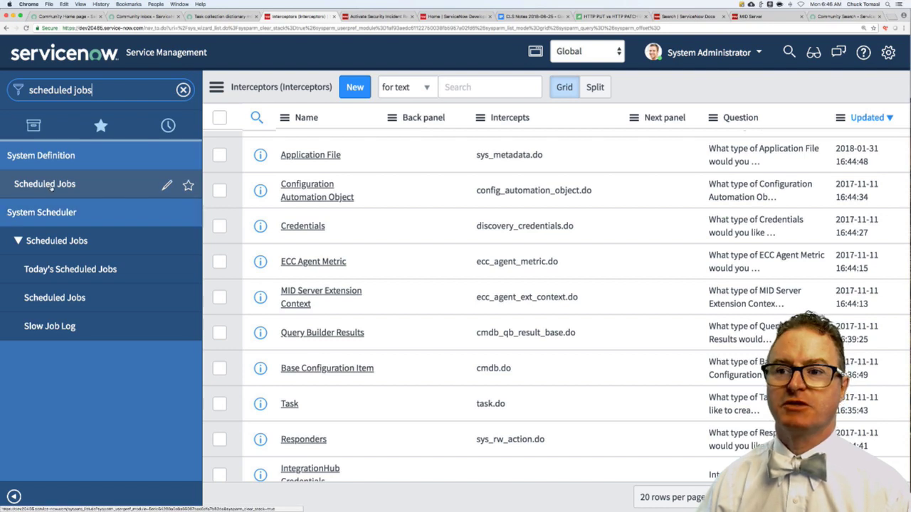
# - From the System Definition Scheduled Jobs list, start a new job that automatically runs a script to create a report summary table
pyautogui.click(45, 184)
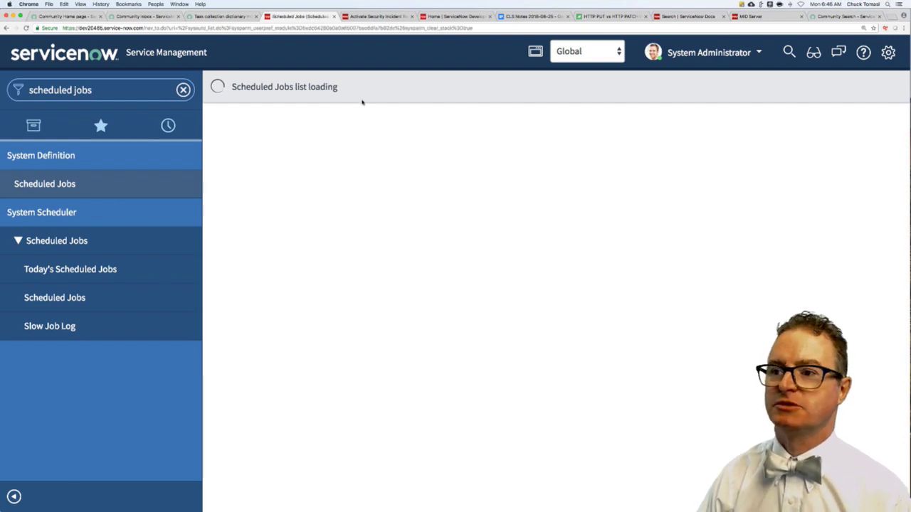
pyautogui.click(384, 88)
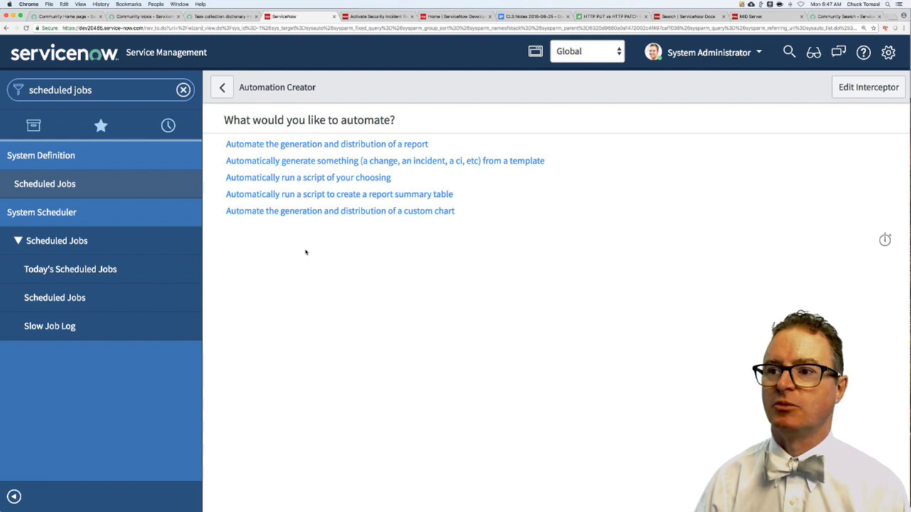
pyautogui.click(304, 195)
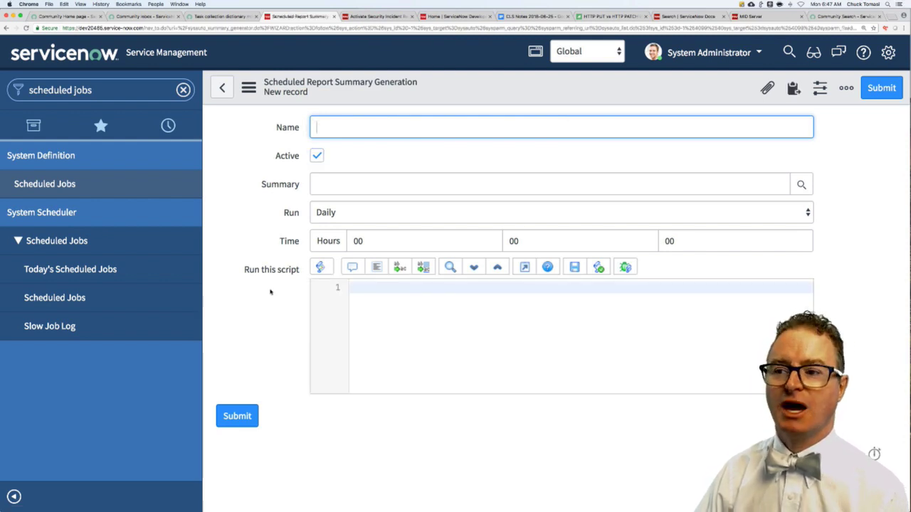
# - Try to open the Task list by running "task.list" from the navigator filter
pyautogui.hotkey('ctrl', 'alt', 'f')
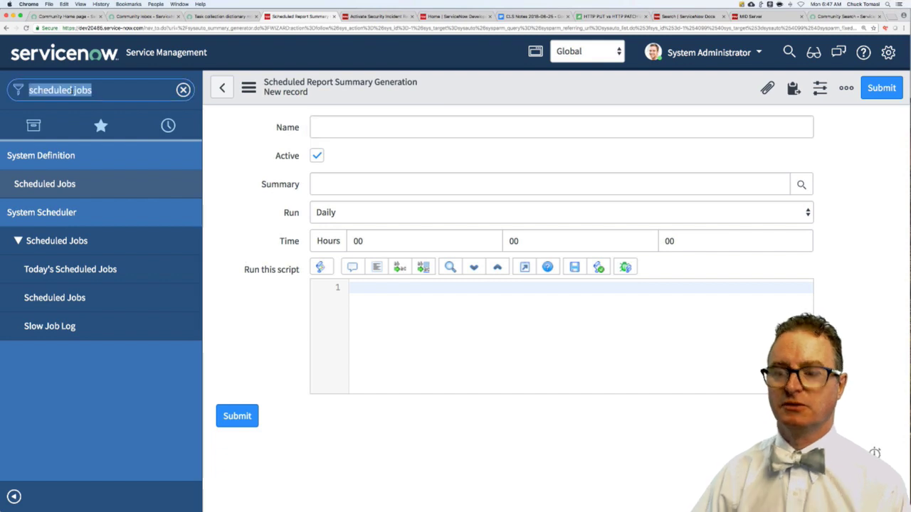
pyautogui.write('task')
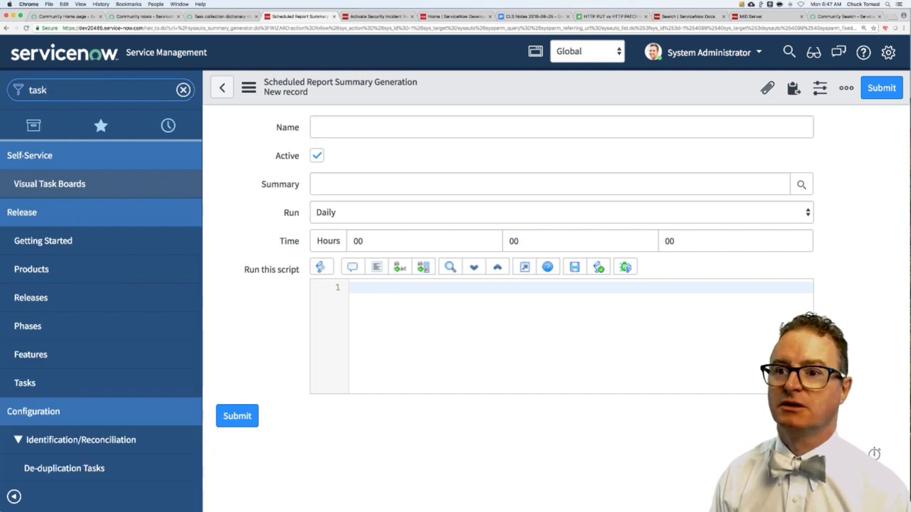
pyautogui.write('.list')
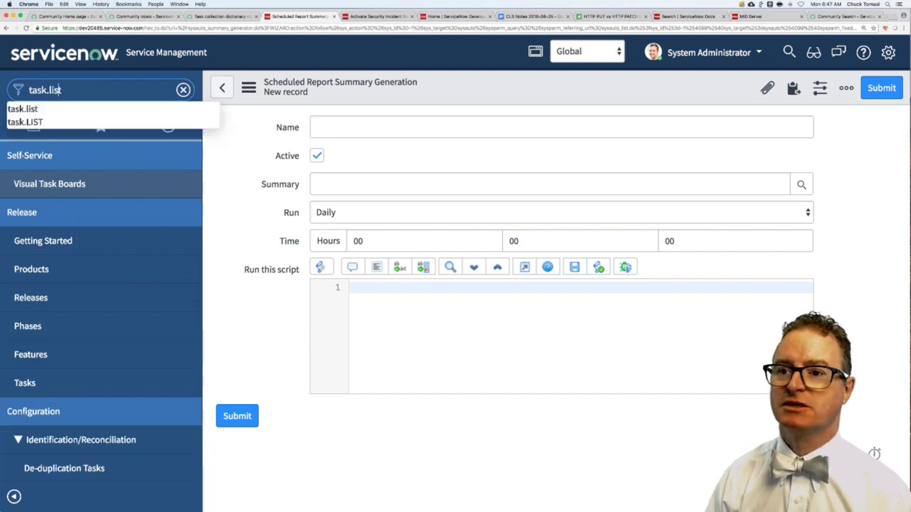
pyautogui.press('Return')
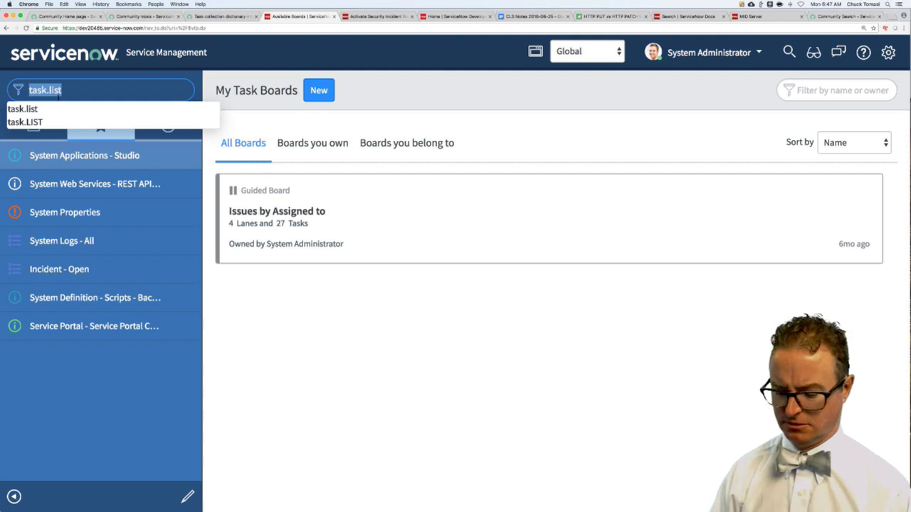
pyautogui.write('incident')
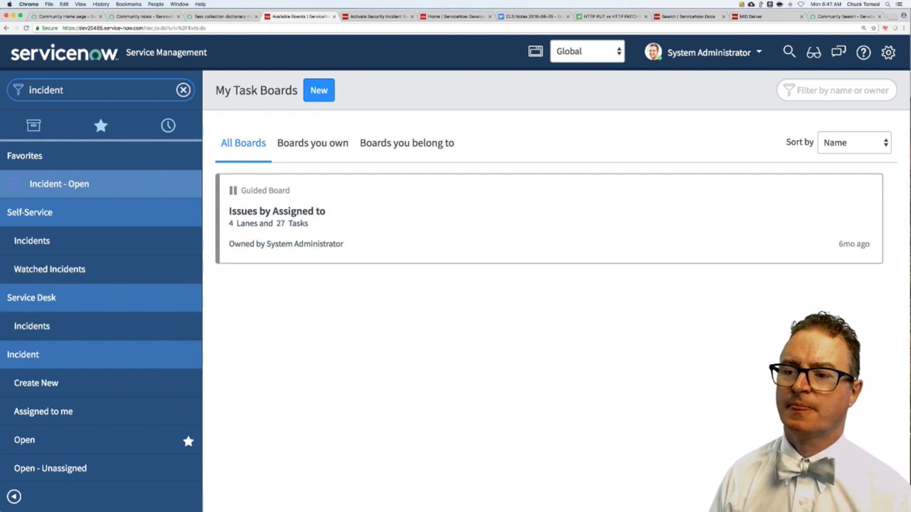
pyautogui.press('super+a')
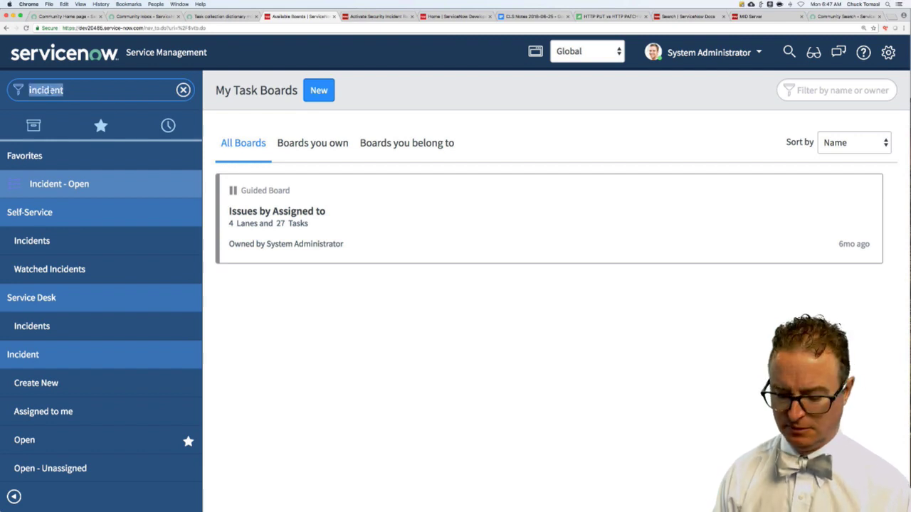
pyautogui.write('task.list')
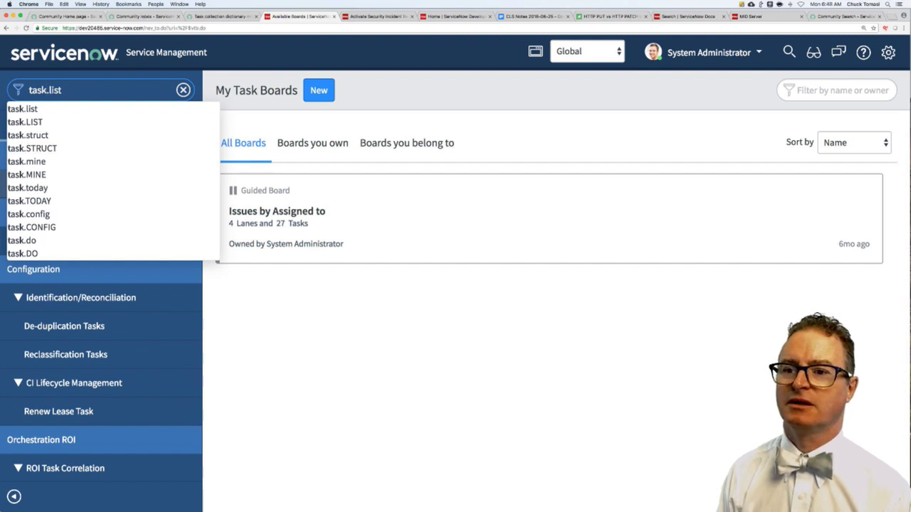
pyautogui.click(183, 90)
pyautogui.click(101, 126)
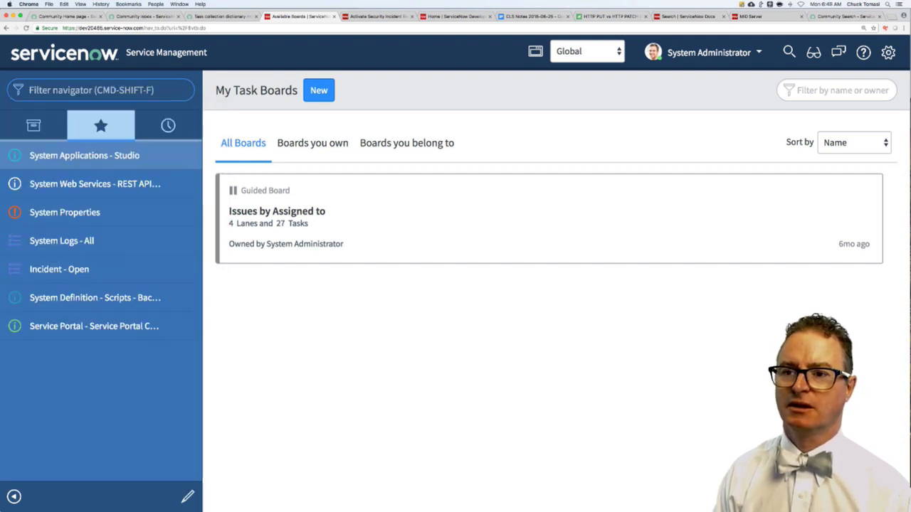
pyautogui.write('incident')
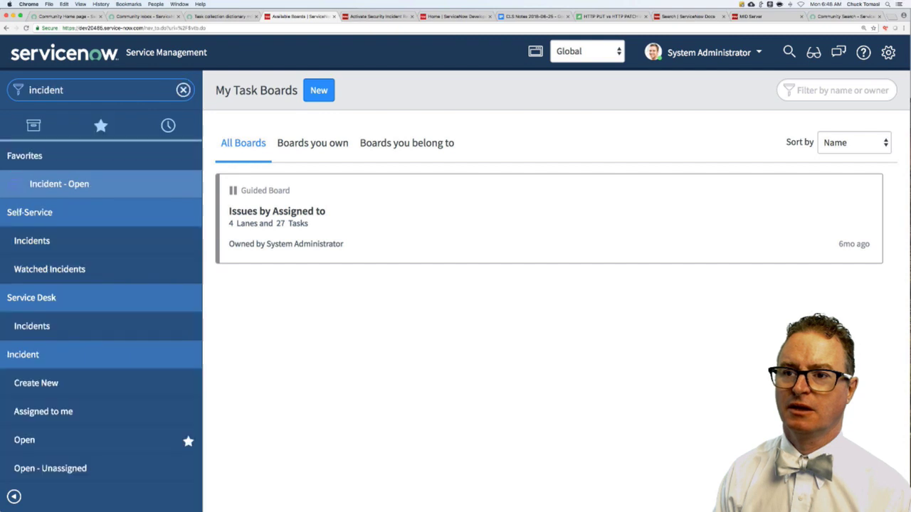
pyautogui.press('BackSpace')
pyautogui.press('BackSpace')
pyautogui.press('BackSpace')
pyautogui.press('BackSpace')
pyautogui.press('BackSpace')
pyautogui.press('BackSpace')
pyautogui.press('BackSpace')
pyautogui.press('BackSpace')
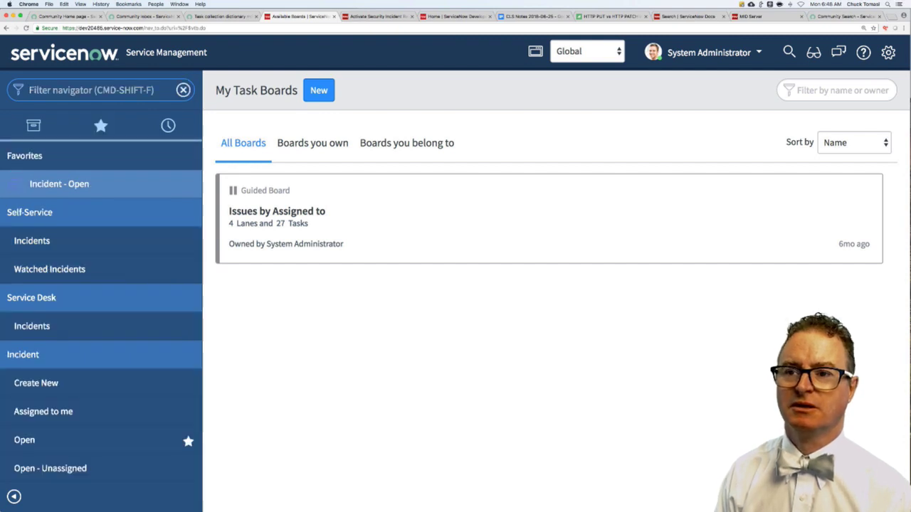
# - Open the Task table definition by running "task.STRUCT" from the navigator filter suggestions, view it and close it
pyautogui.write('task.list')
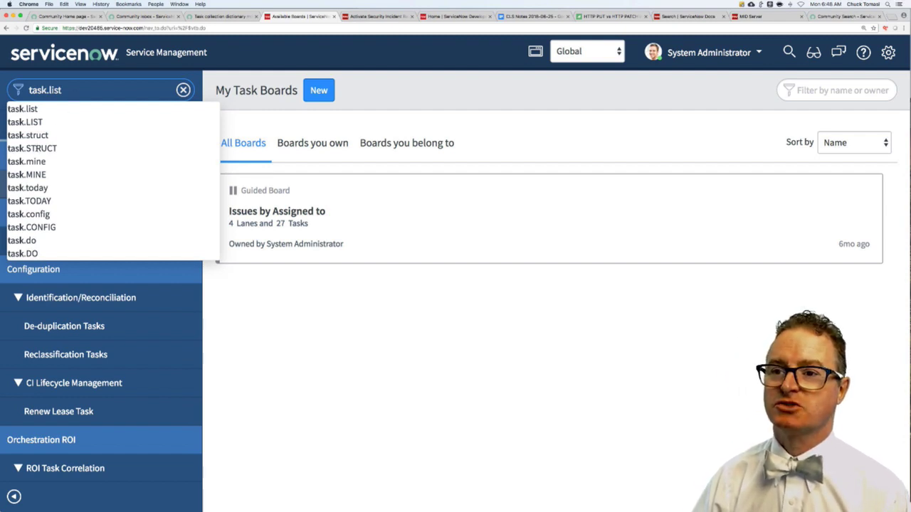
pyautogui.click(37, 148)
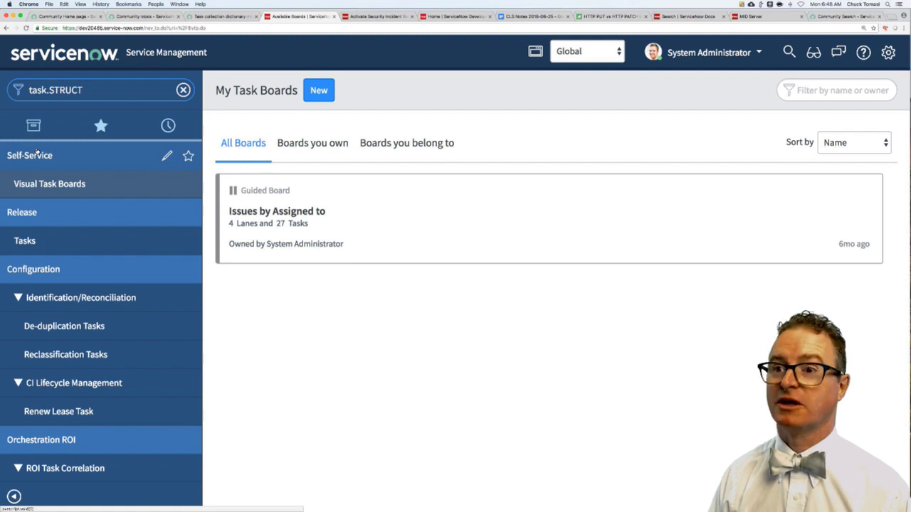
pyautogui.press('Return')
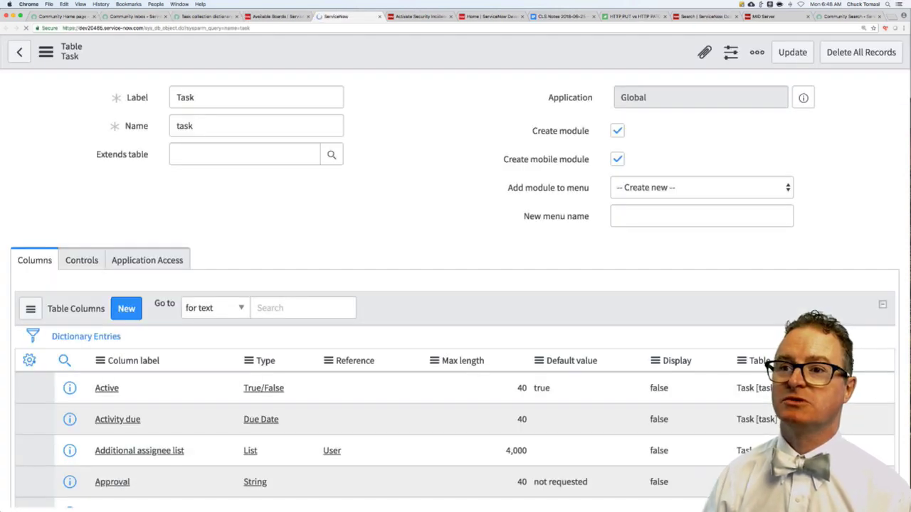
pyautogui.press('Tab')
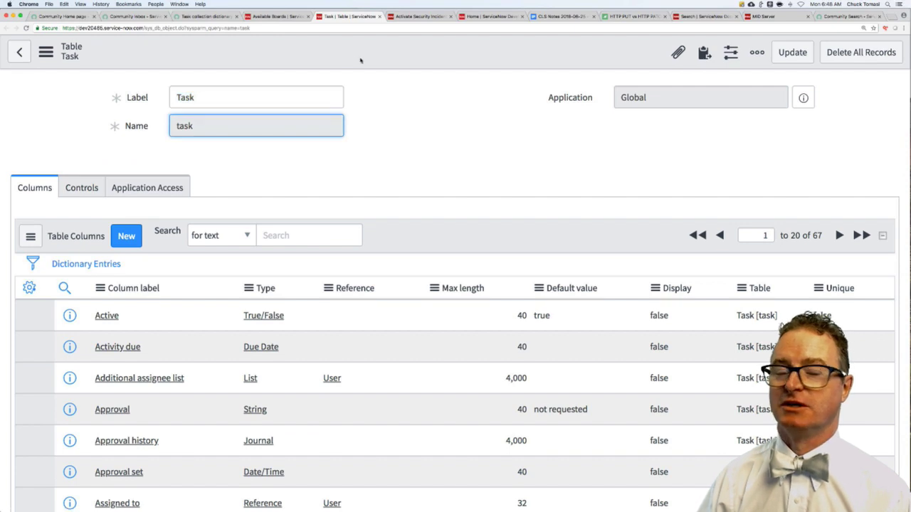
pyautogui.click(380, 16)
pyautogui.write('i')
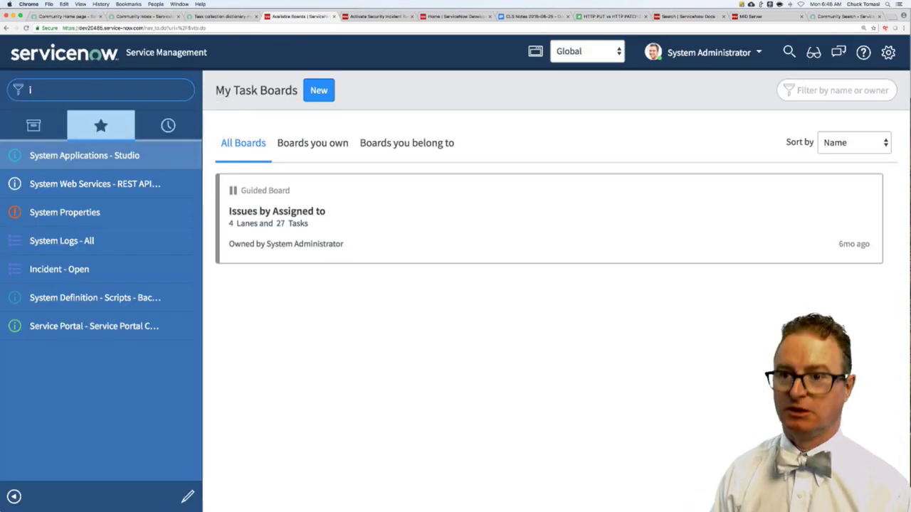
pyautogui.write('ncide')
pyautogui.press('BackSpace')
pyautogui.press('BackSpace')
pyautogui.press('BackSpace')
pyautogui.press('BackSpace')
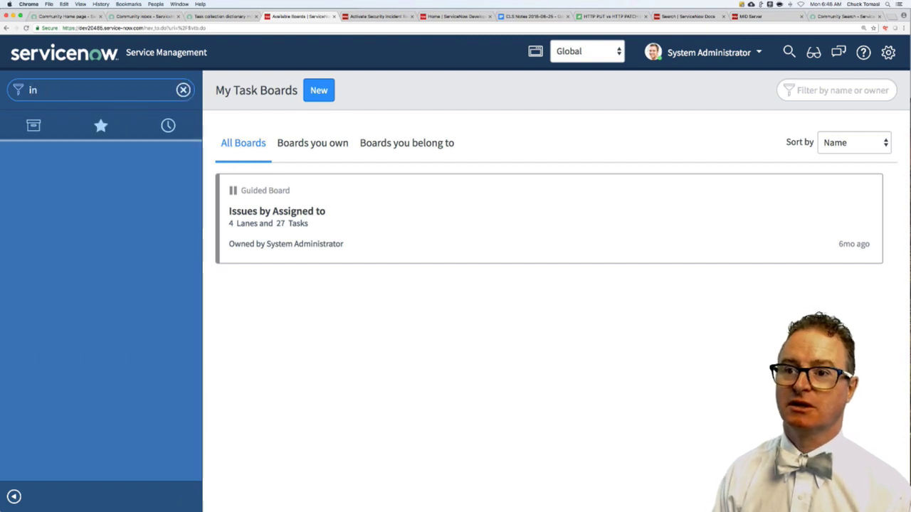
pyautogui.write('cidentstr')
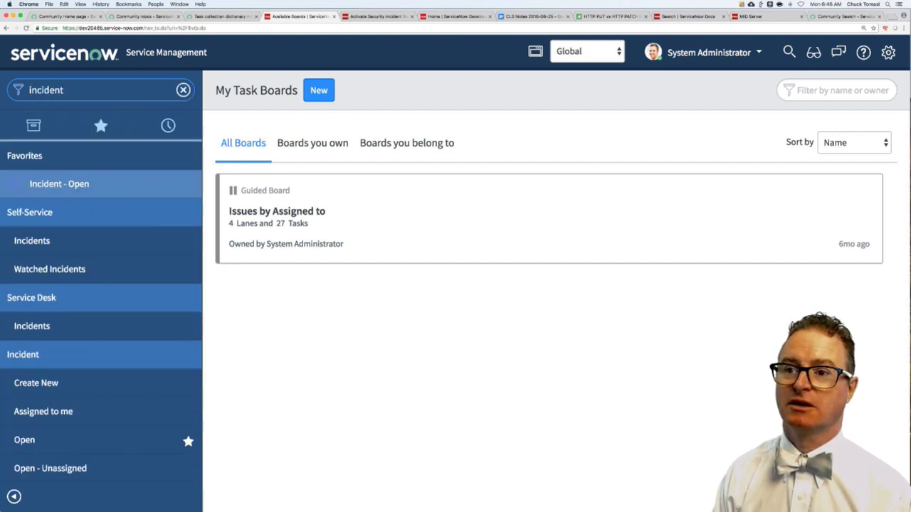
pyautogui.press('BackSpace')
pyautogui.press('BackSpace')
pyautogui.press('BackSpace')
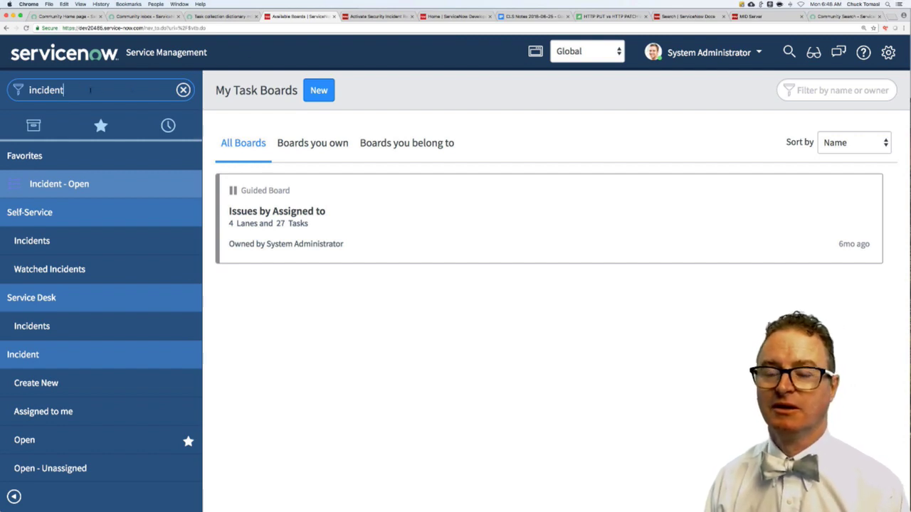
pyautogui.write('d')
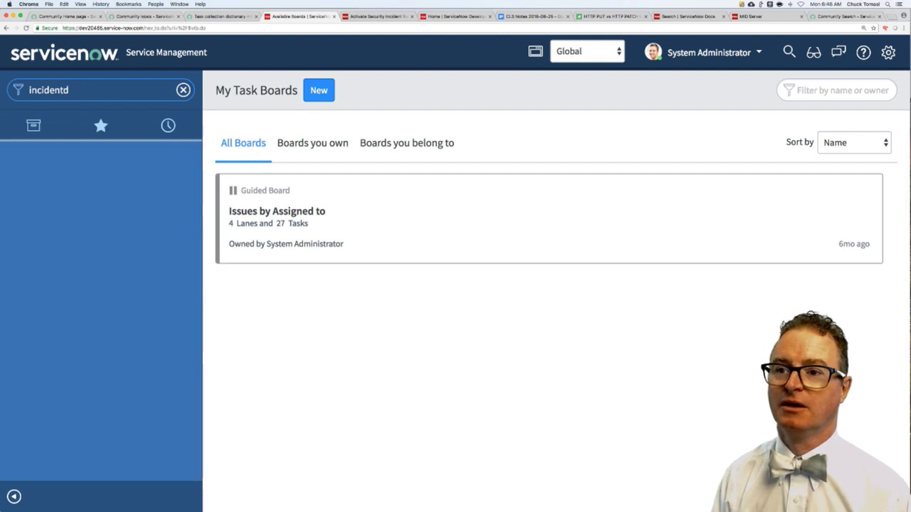
pyautogui.press('BackSpace')
pyautogui.press('BackSpace')
pyautogui.press('BackSpace')
pyautogui.press('BackSpace')
pyautogui.press('BackSpace')
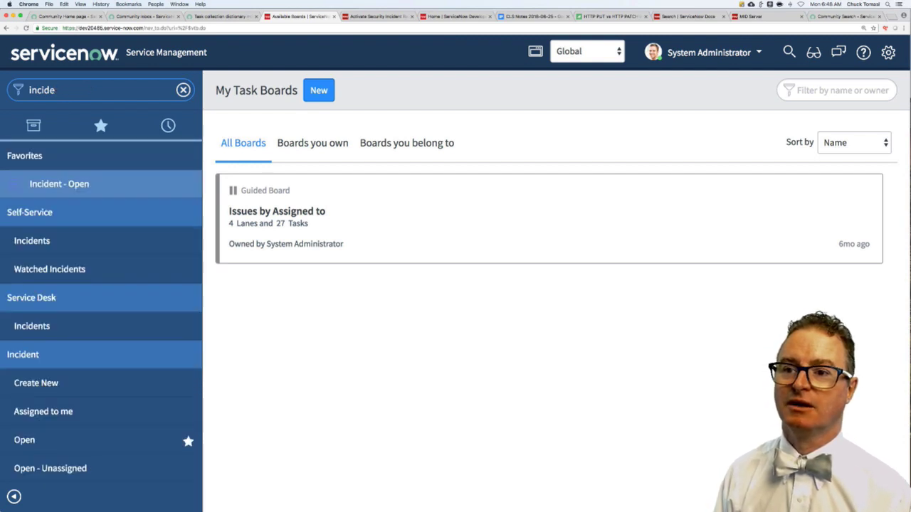
pyautogui.write('dient')
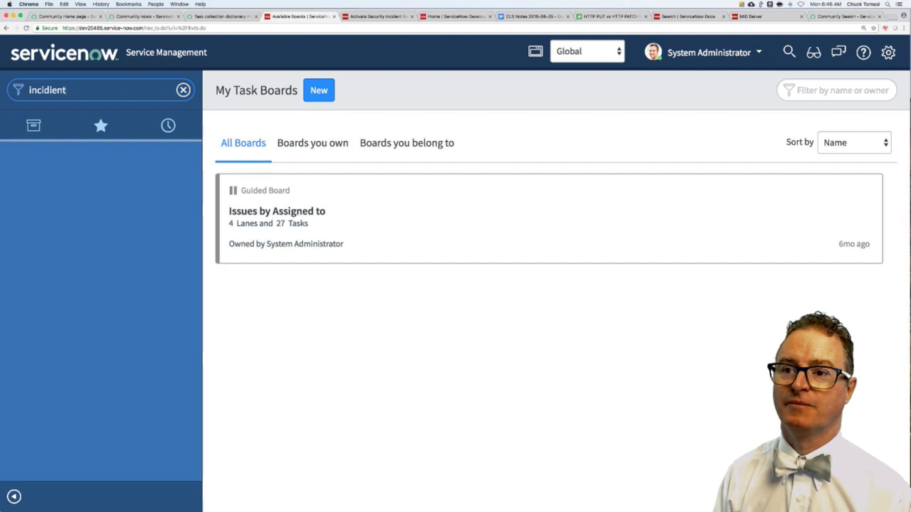
pyautogui.press('BackSpace')
pyautogui.press('BackSpace')
pyautogui.write('de')
pyautogui.press('BackSpace')
pyautogui.press('BackSpace')
pyautogui.press('BackSpace')
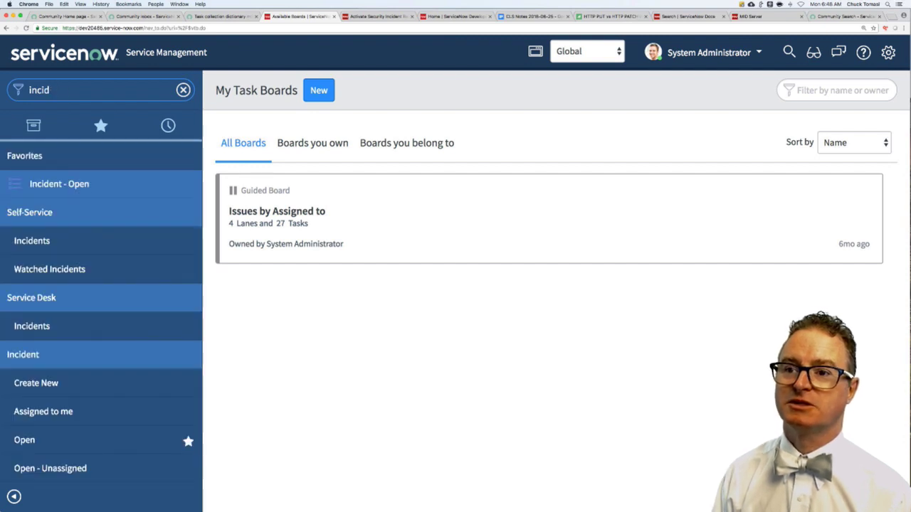
pyautogui.write('entlist')
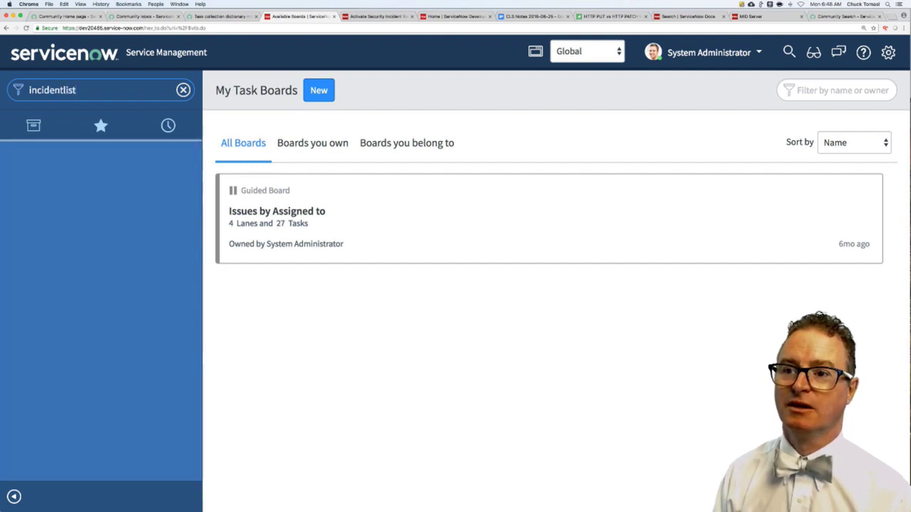
pyautogui.press('BackSpace')
pyautogui.press('BackSpace')
pyautogui.press('BackSpace')
pyautogui.press('BackSpace')
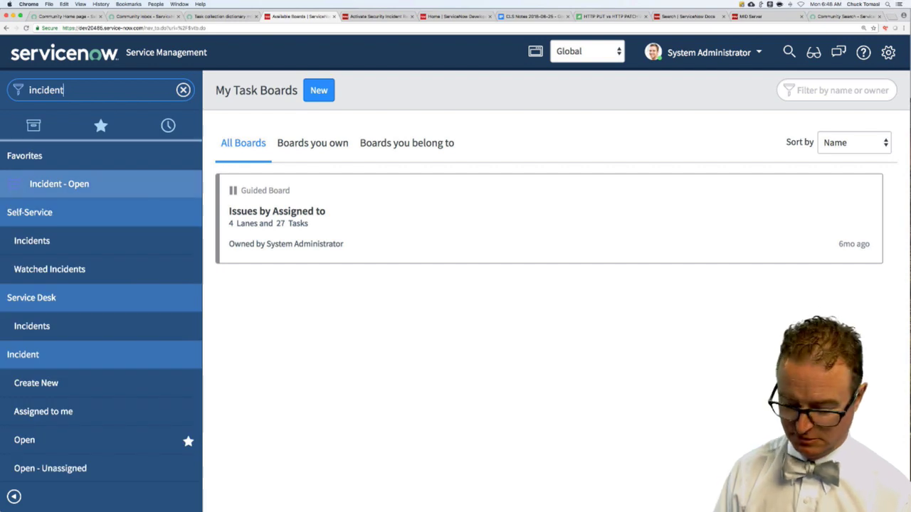
pyautogui.press('BackSpace')
pyautogui.press('BackSpace')
pyautogui.press('BackSpace')
pyautogui.press('BackSpace')
pyautogui.press('BackSpace')
pyautogui.press('BackSpace')
pyautogui.press('BackSpace')
pyautogui.press('BackSpace')
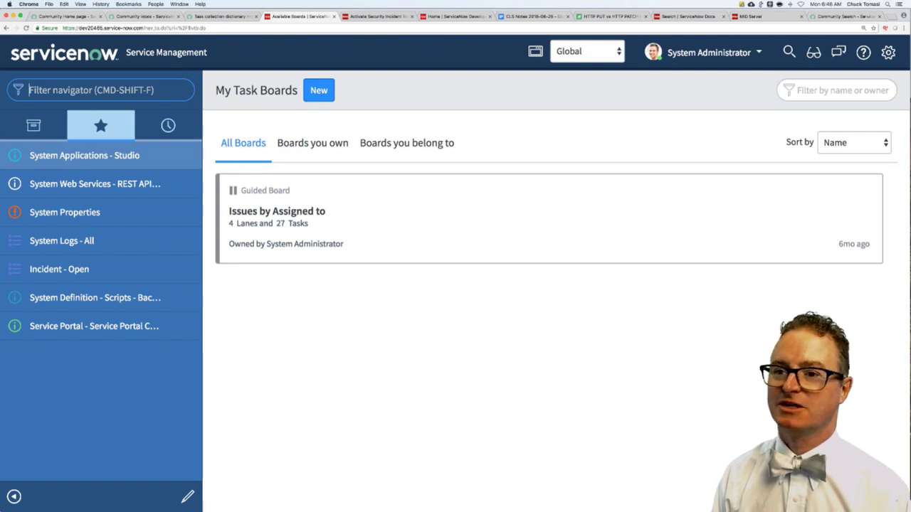
# - Run "task.list" from the navigator filter and select the table name part of the entry
pyautogui.write('task.list')
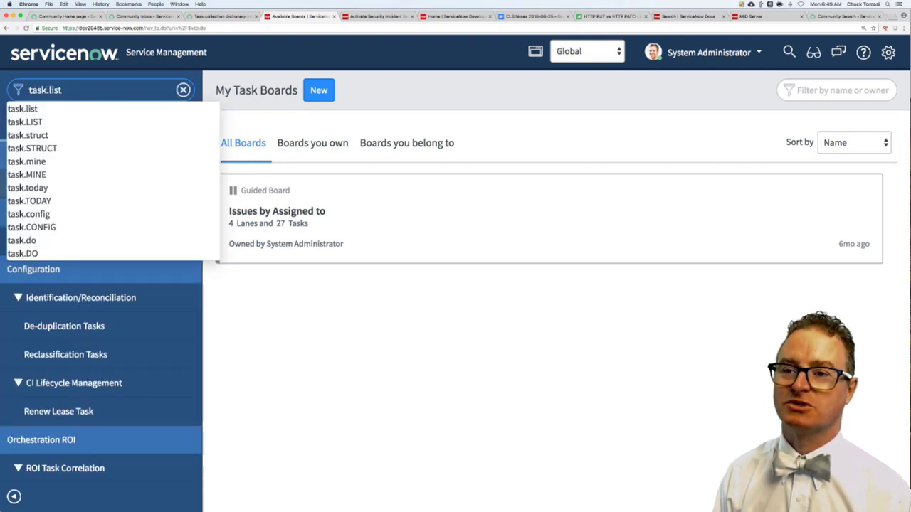
pyautogui.press('Return')
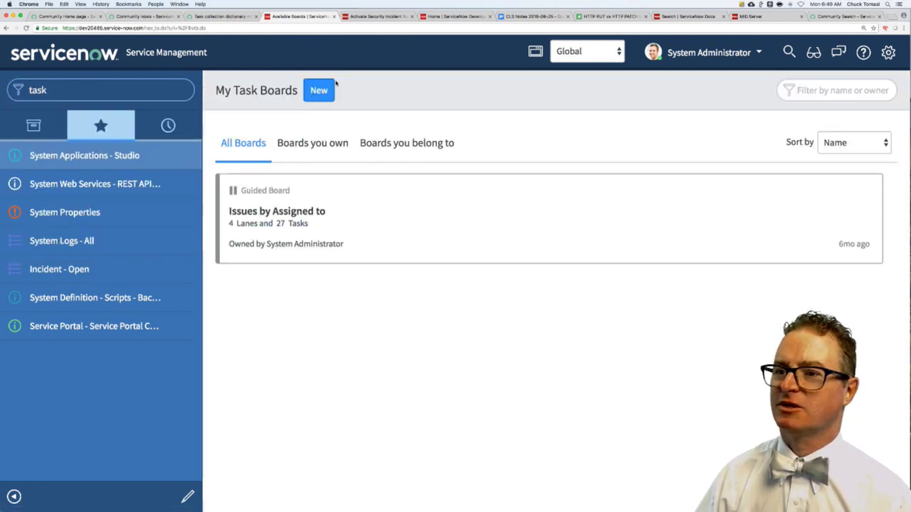
pyautogui.click(110, 90)
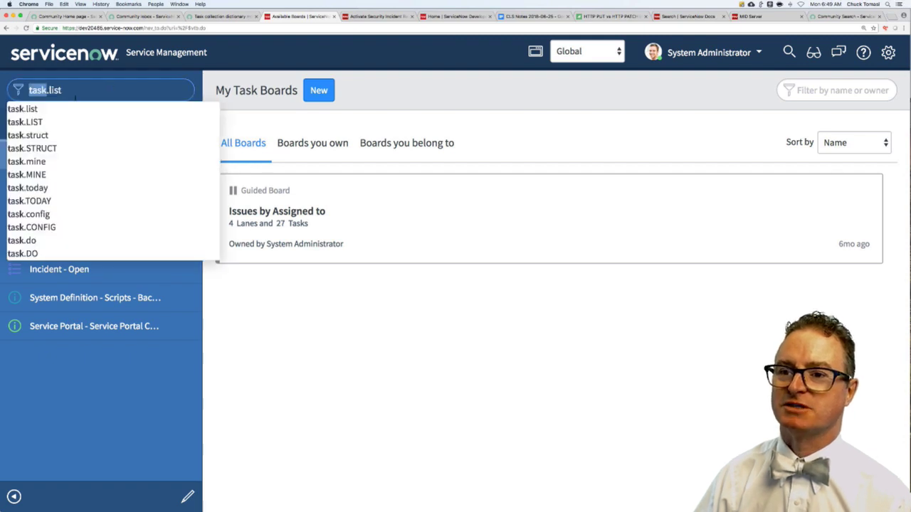
# - Open the Task list in its own tab by running "task.LIST" from the navigator filter suggestions and start a new task
pyautogui.click(27, 122)
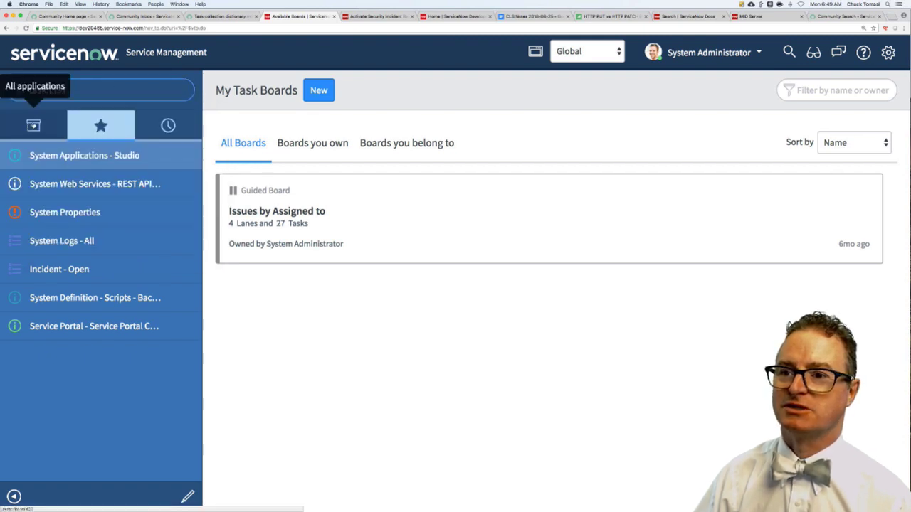
pyautogui.press('Return')
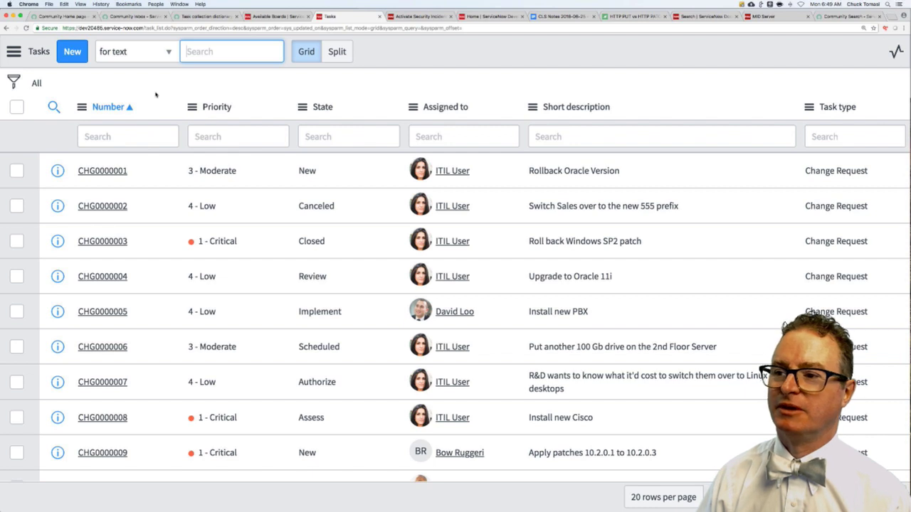
pyautogui.click(73, 53)
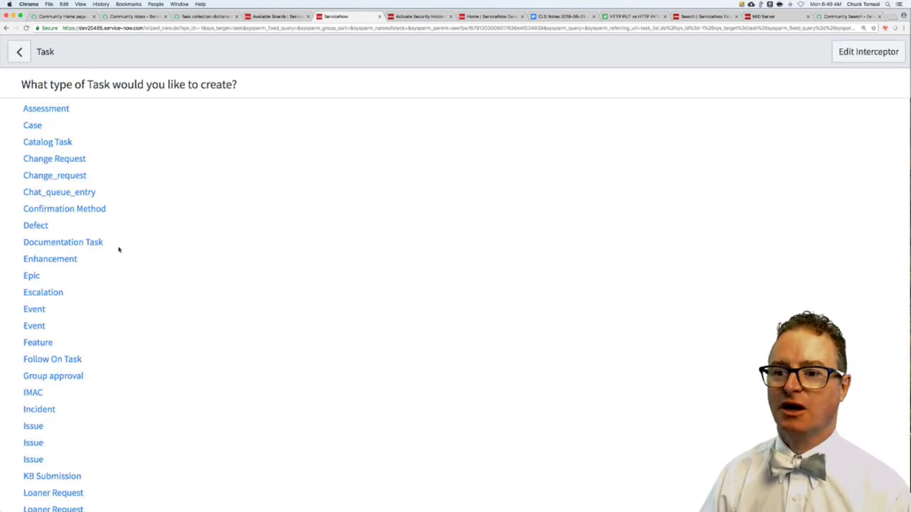
# - Browse the task types offered by the interceptor, open a new Incident form, view it and close its tab
pyautogui.scroll(-5, 112, 263)
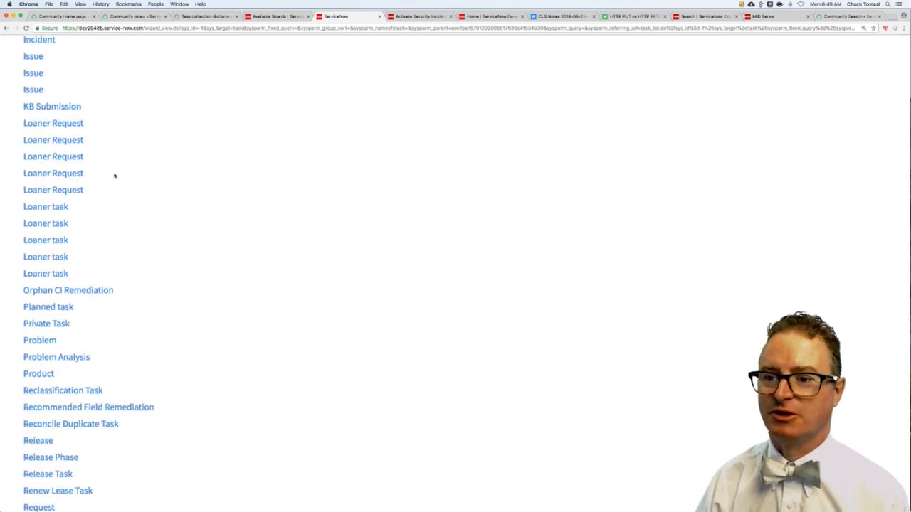
pyautogui.scroll(-4, 114, 176)
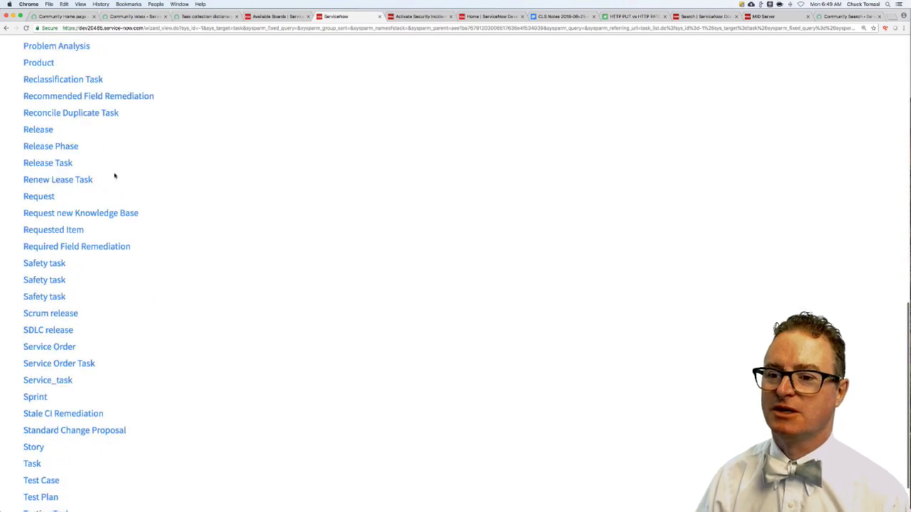
pyautogui.scroll(-1, 114, 176)
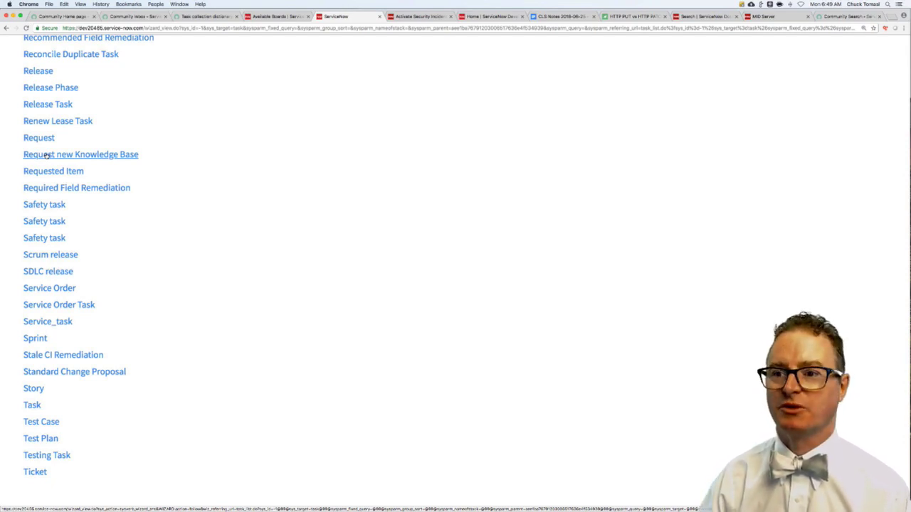
pyautogui.scroll(5, 103, 151)
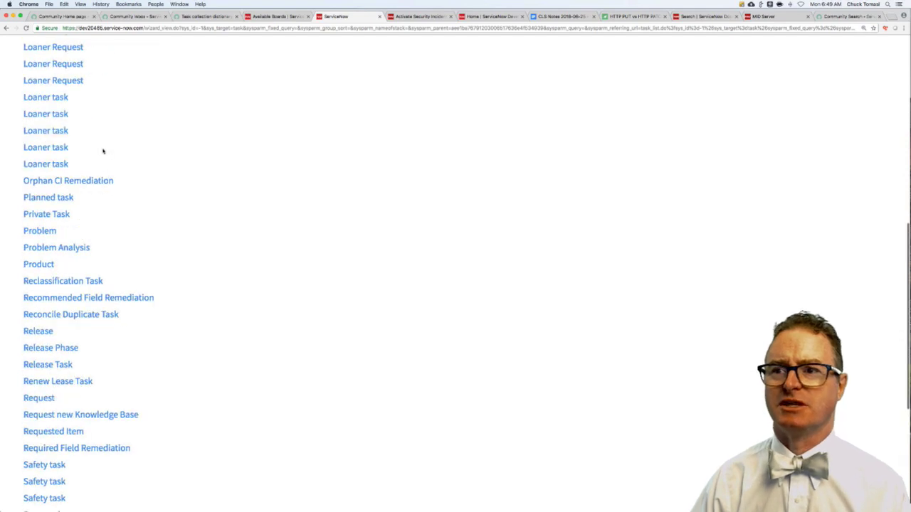
pyautogui.scroll(8, 103, 151)
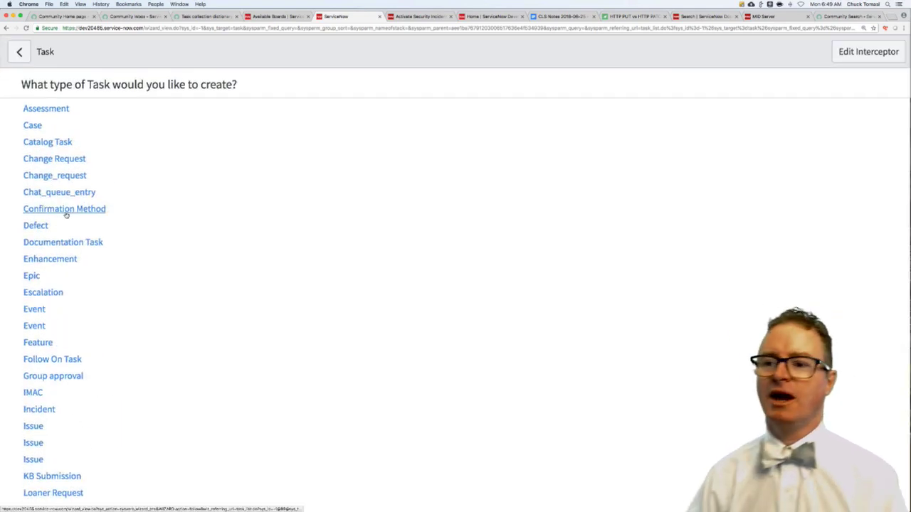
pyautogui.click(41, 411)
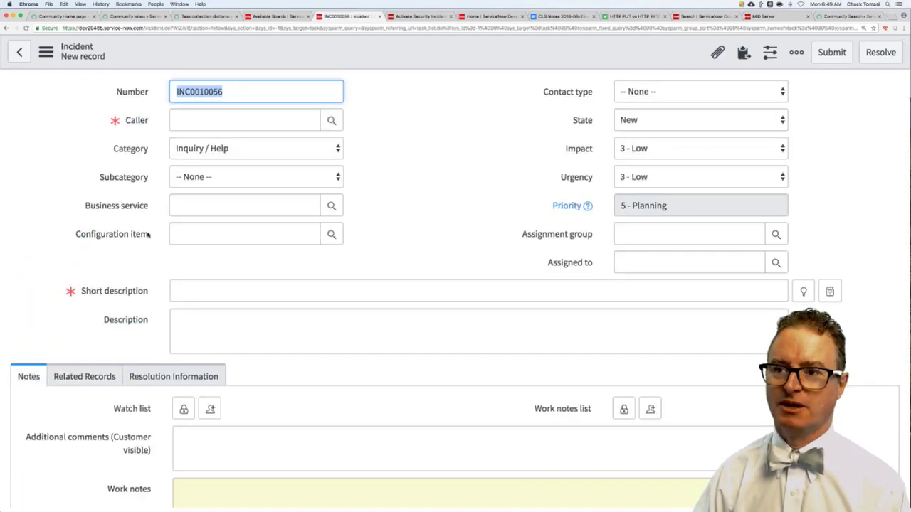
pyautogui.press('Tab')
pyautogui.press('Tab')
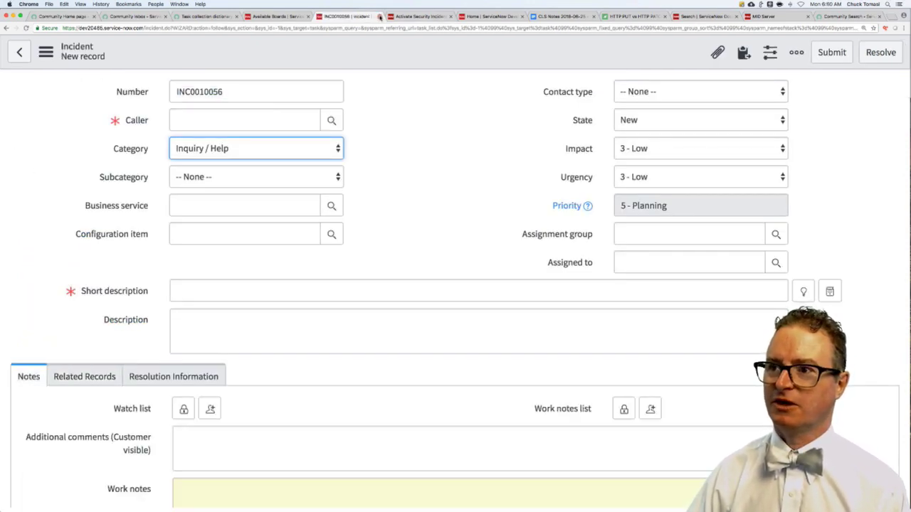
pyautogui.click(380, 15)
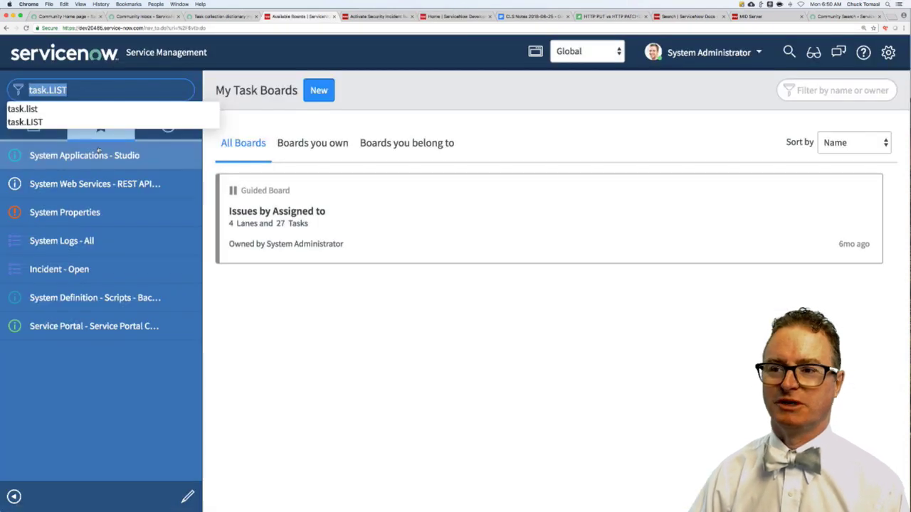
pyautogui.click(128, 391)
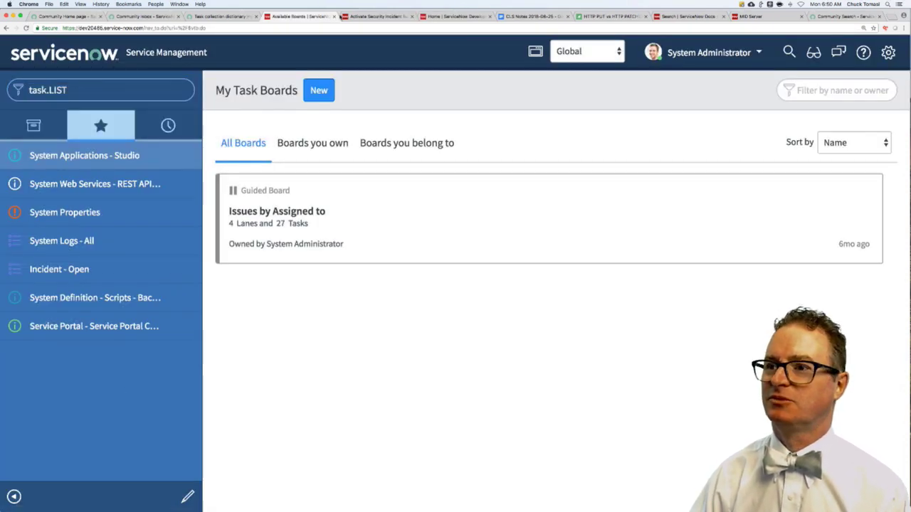
# - Review the table of plugins for Security Incident Response on the open documentation page
pyautogui.click(370, 17)
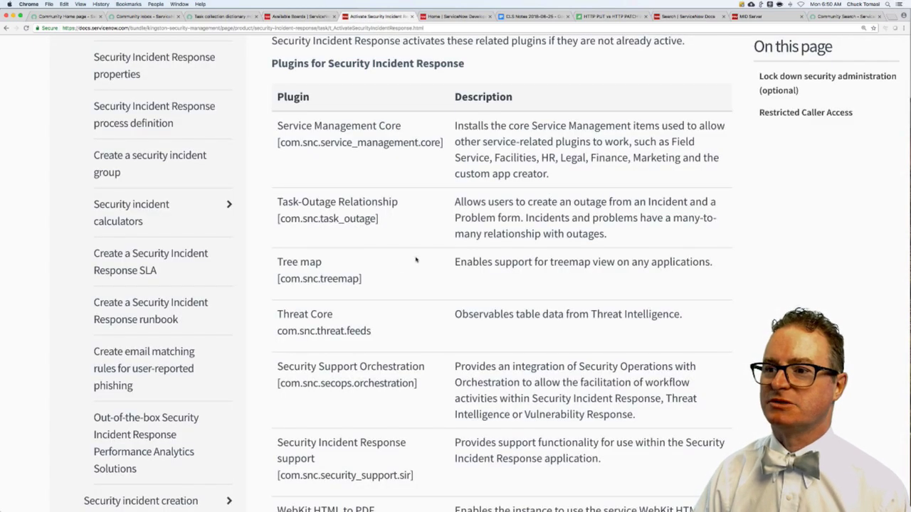
pyautogui.scroll(-1, 401, 301)
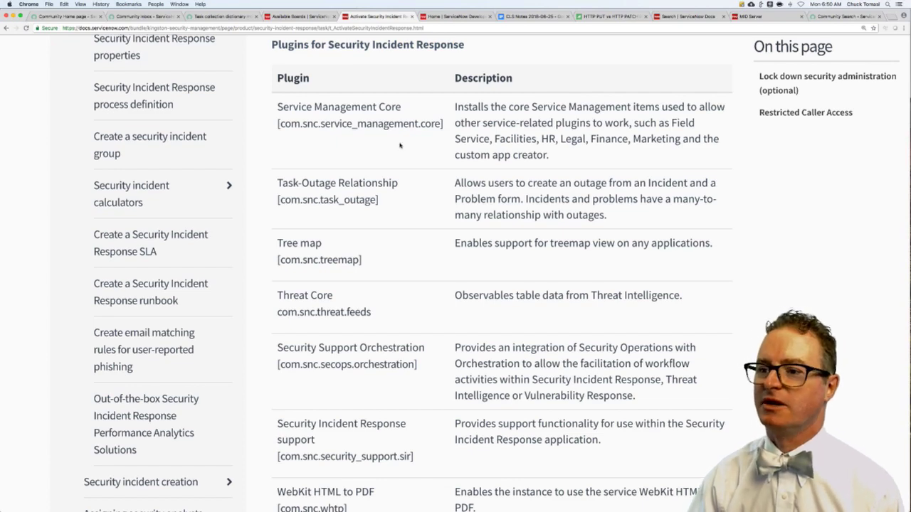
pyautogui.scroll(-1, 400, 145)
pyautogui.scroll(-3, 400, 146)
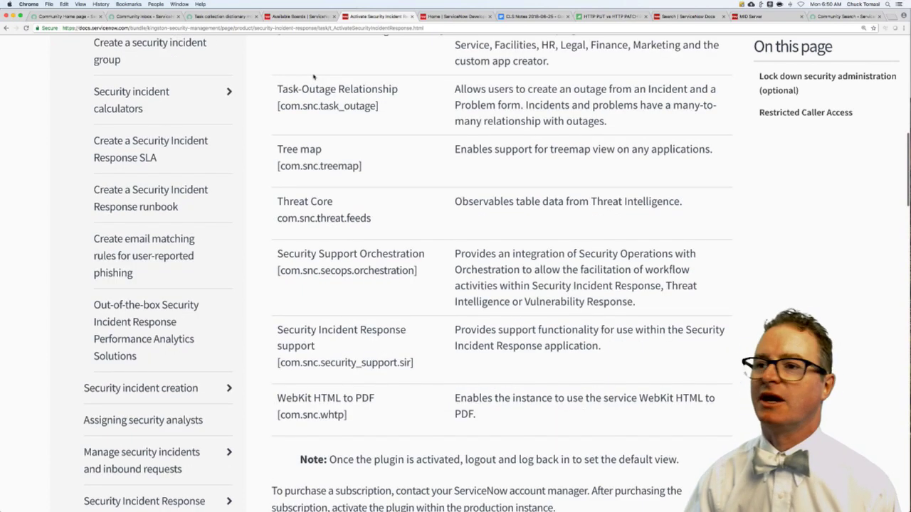
# - Open the community question linked as "Timeline pages" in the CLS Notes document
pyautogui.click(143, 17)
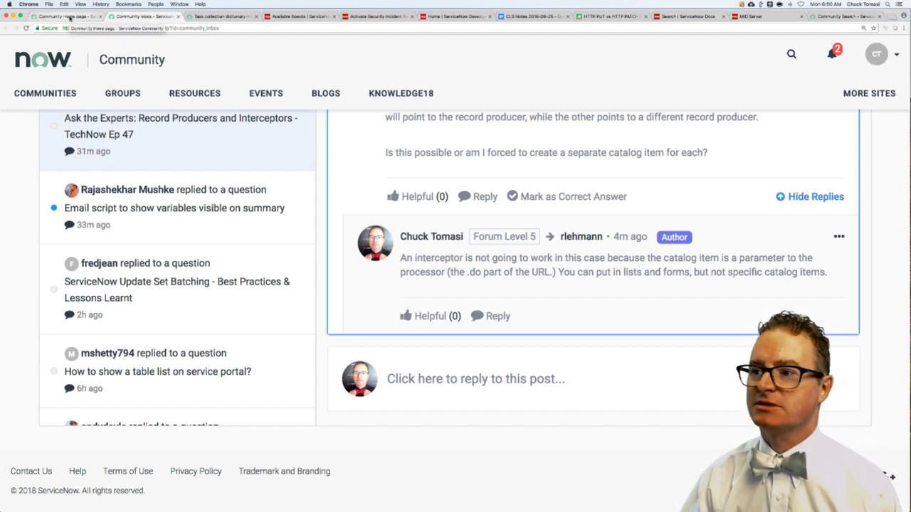
pyautogui.click(519, 17)
pyautogui.click(294, 86)
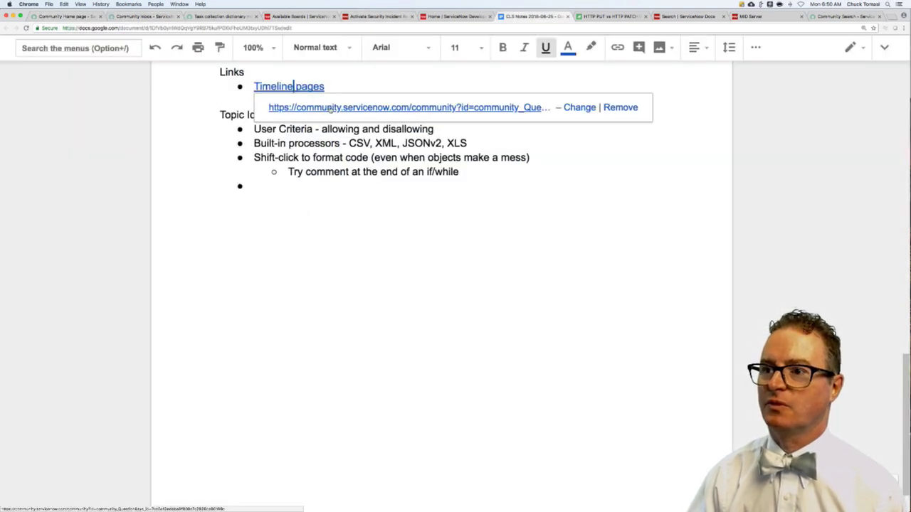
pyautogui.click(427, 107)
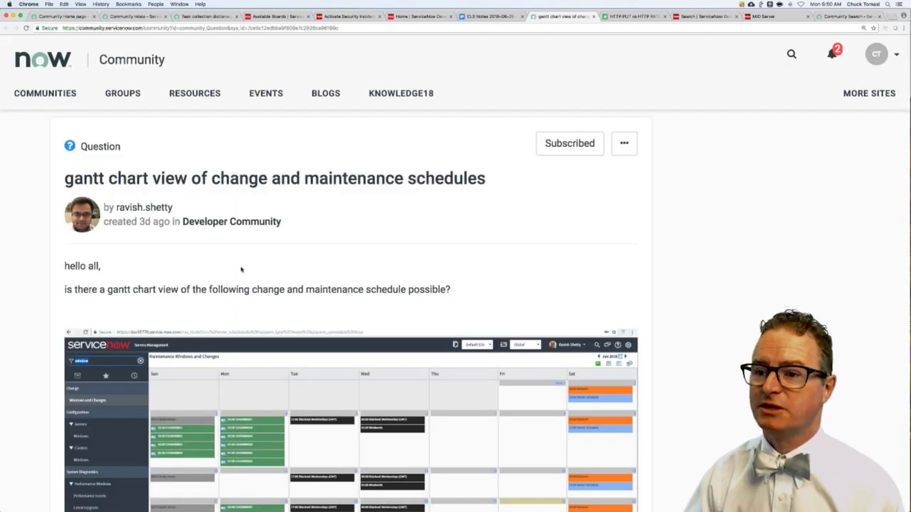
# - Read the question about a gantt chart view of change and maintenance schedules, including its calendar screenshot
pyautogui.scroll(-2, 242, 269)
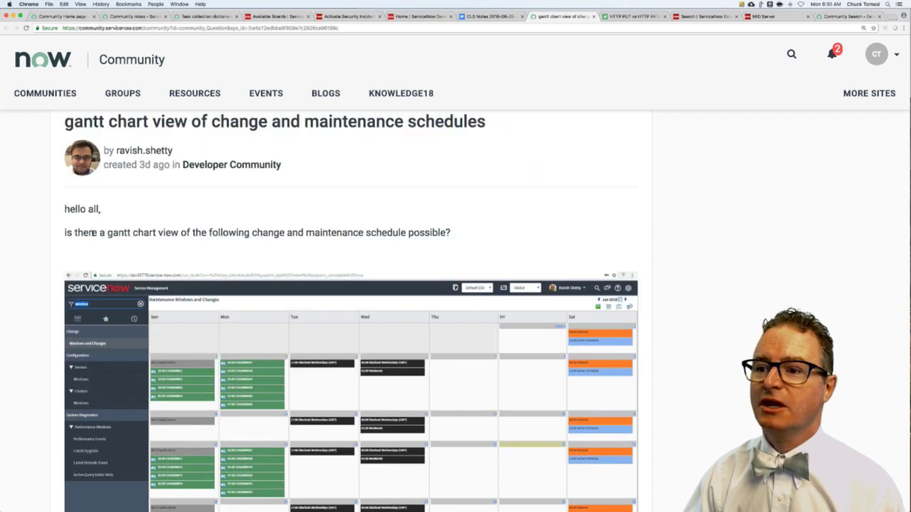
pyautogui.moveTo(89, 233); pyautogui.dragTo(374, 242)
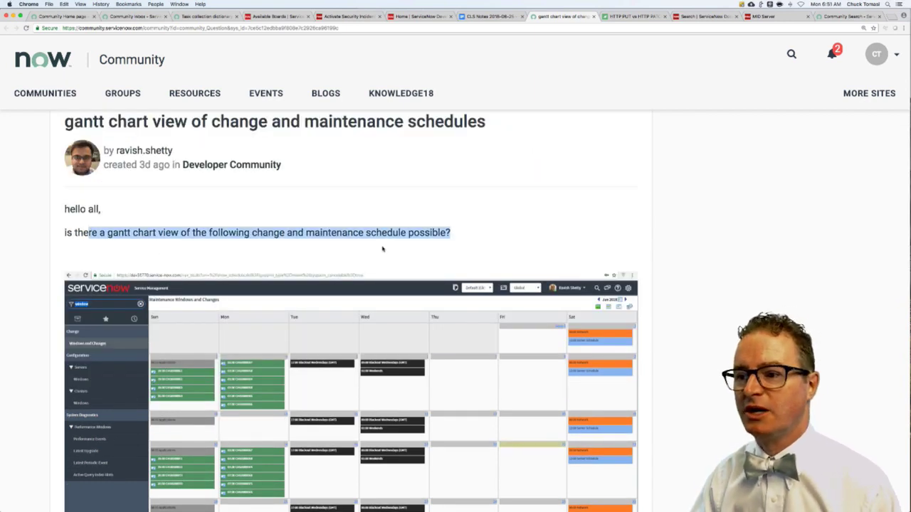
pyautogui.scroll(-4, 382, 248)
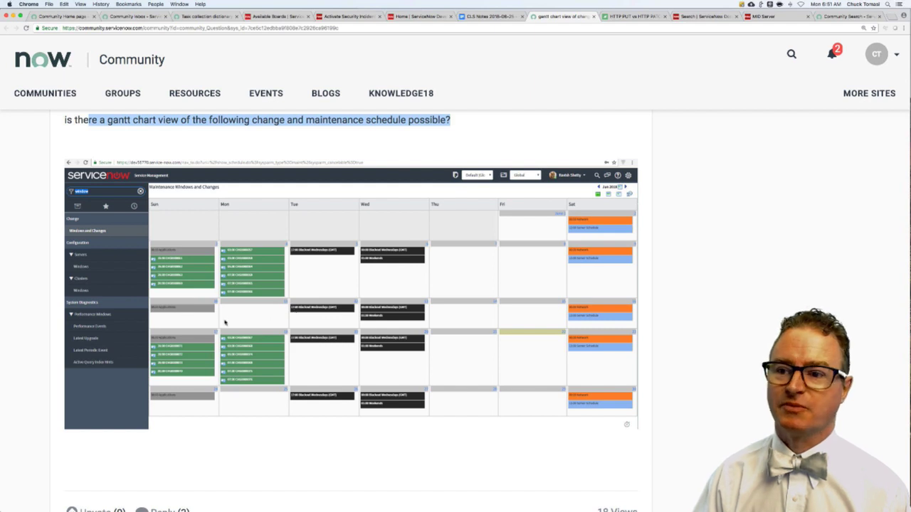
pyautogui.scroll(-1, 226, 323)
pyautogui.scroll(-12, 226, 324)
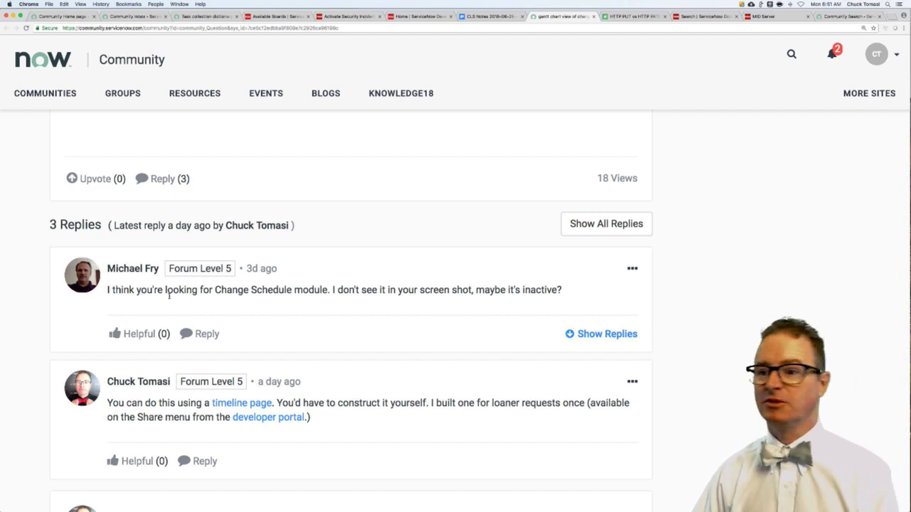
# - Read the Change Schedule module answer and expand its replies to review the author's follow-up about gantt chart mode
pyautogui.moveTo(146, 290); pyautogui.dragTo(348, 290)
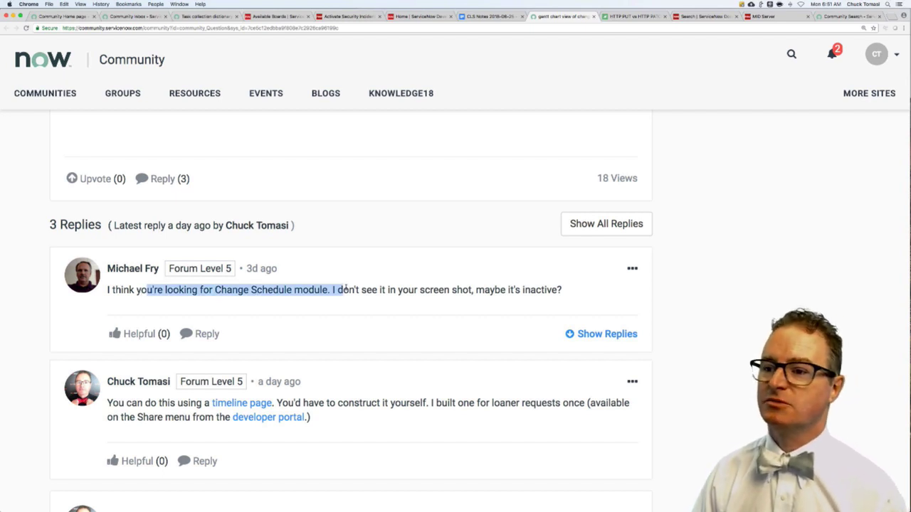
pyautogui.click(360, 290)
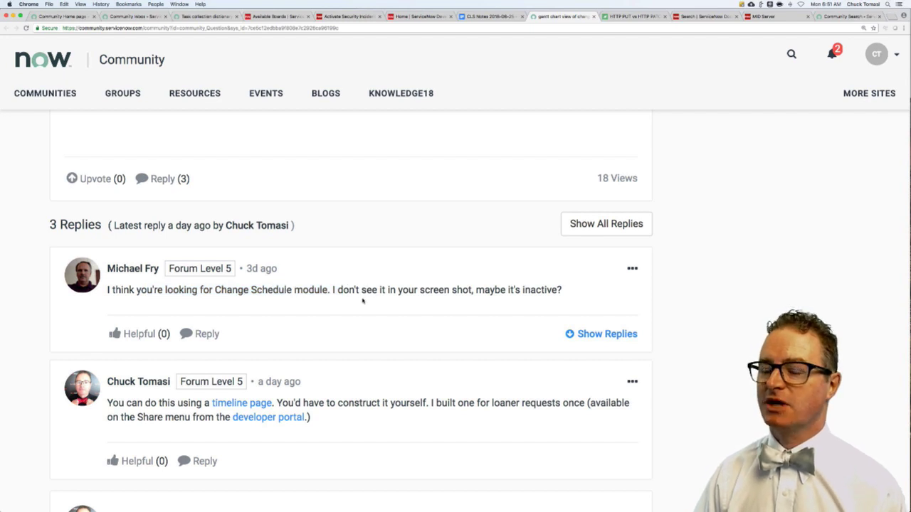
pyautogui.scroll(-3, 363, 300)
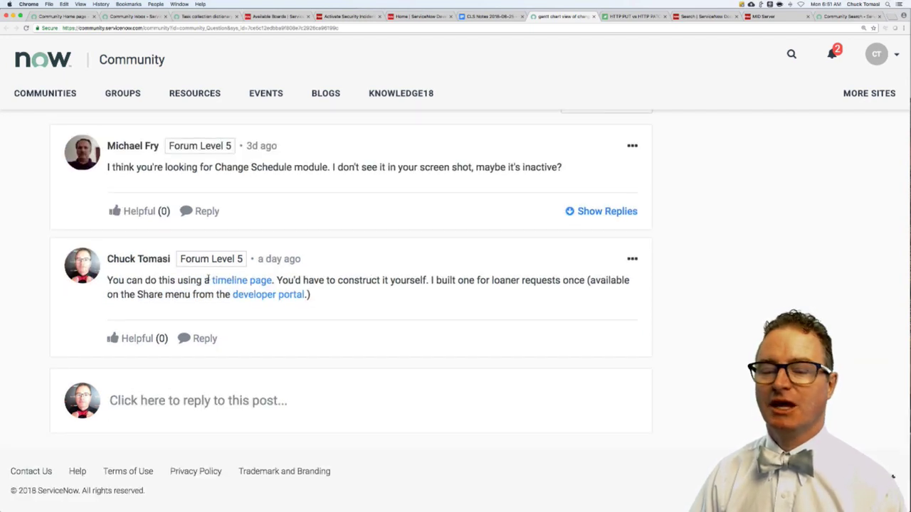
pyautogui.click(599, 212)
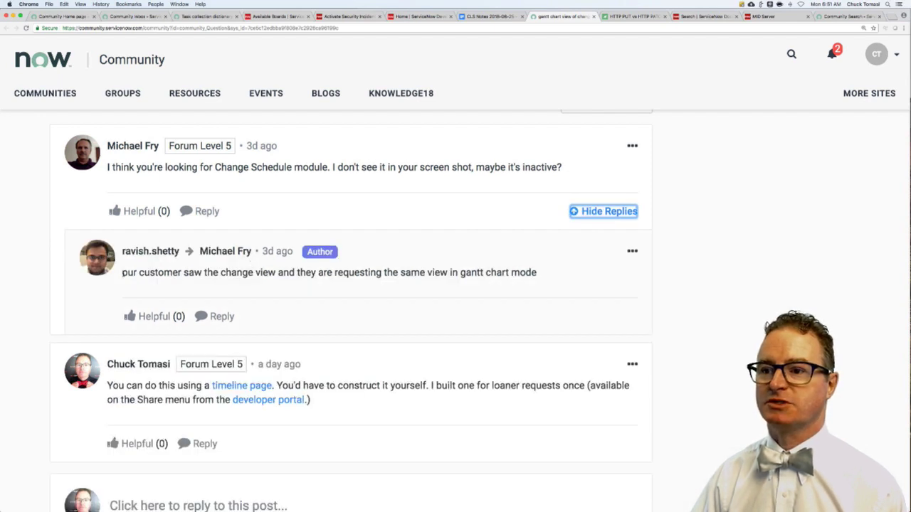
pyautogui.tripleClick(337, 280)
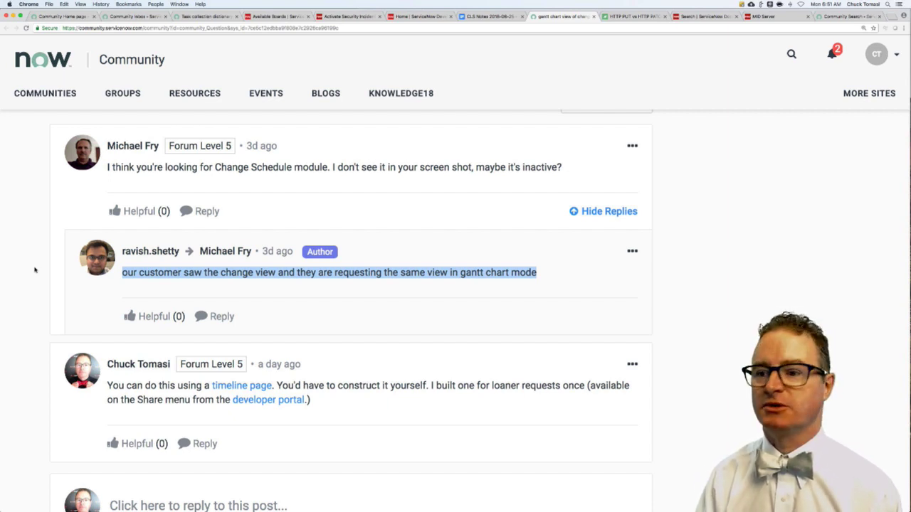
pyautogui.click(22, 292)
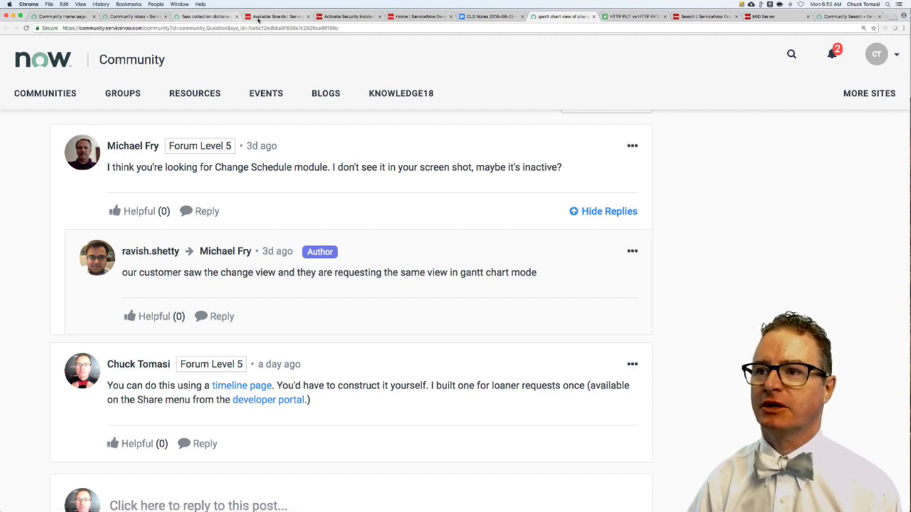
# - In the ServiceNow instance, filter the navigator by "loaner" and open the Loaner Request Schedule timeline
pyautogui.click(277, 16)
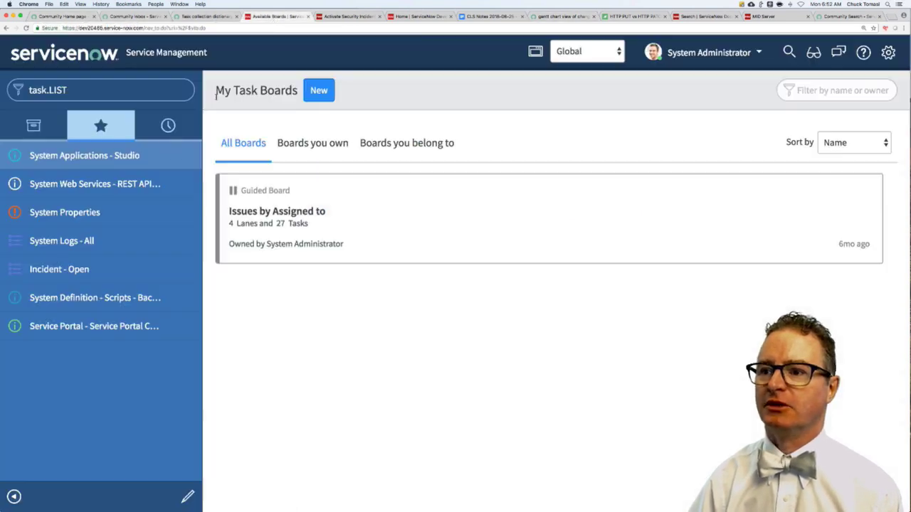
pyautogui.click(100, 90)
pyautogui.write('loaner')
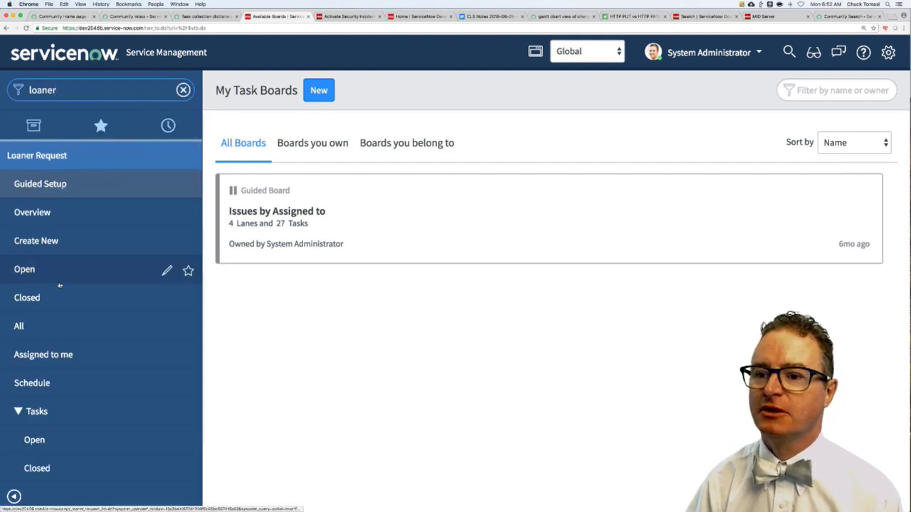
pyautogui.click(40, 384)
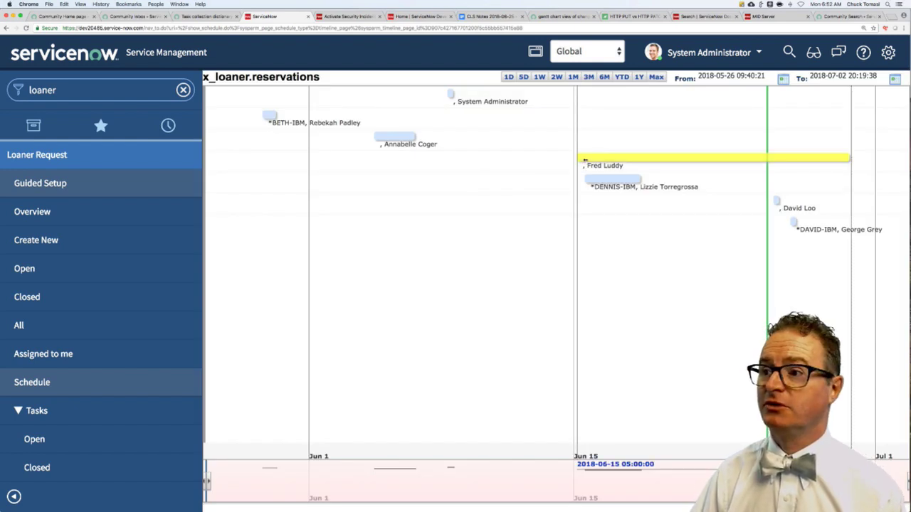
pyautogui.moveTo(584, 160); pyautogui.dragTo(499, 161)
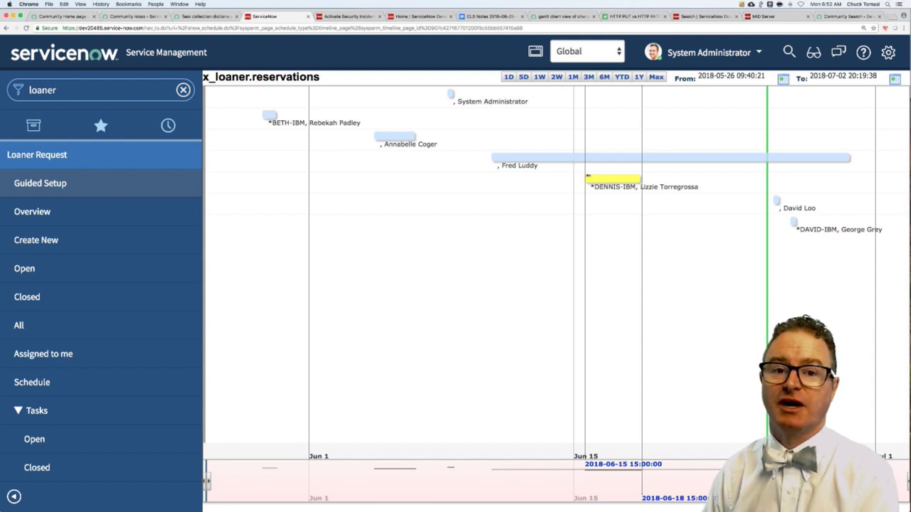
pyautogui.moveTo(588, 175)
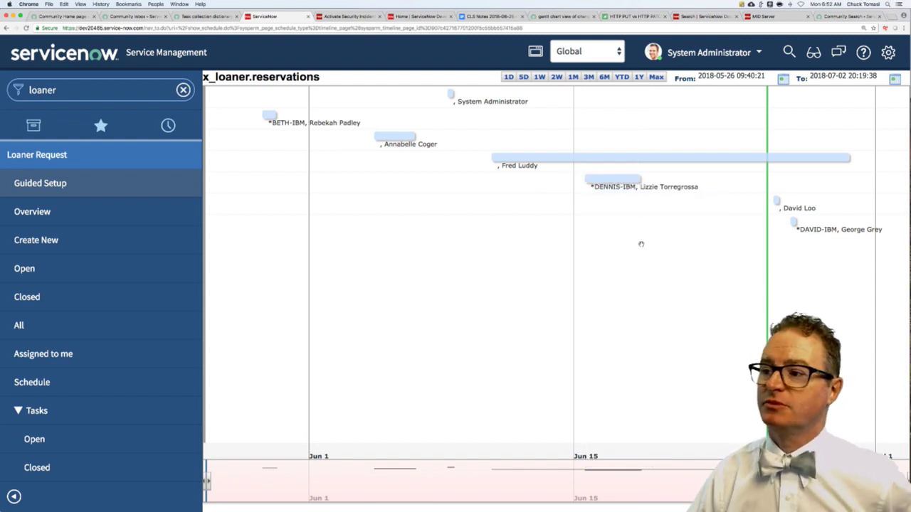
pyautogui.click(620, 180)
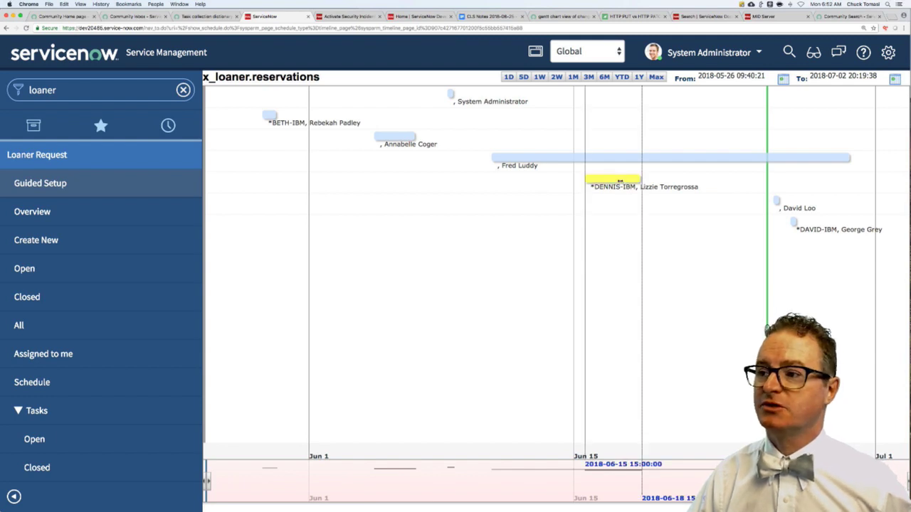
pyautogui.moveTo(620, 180)
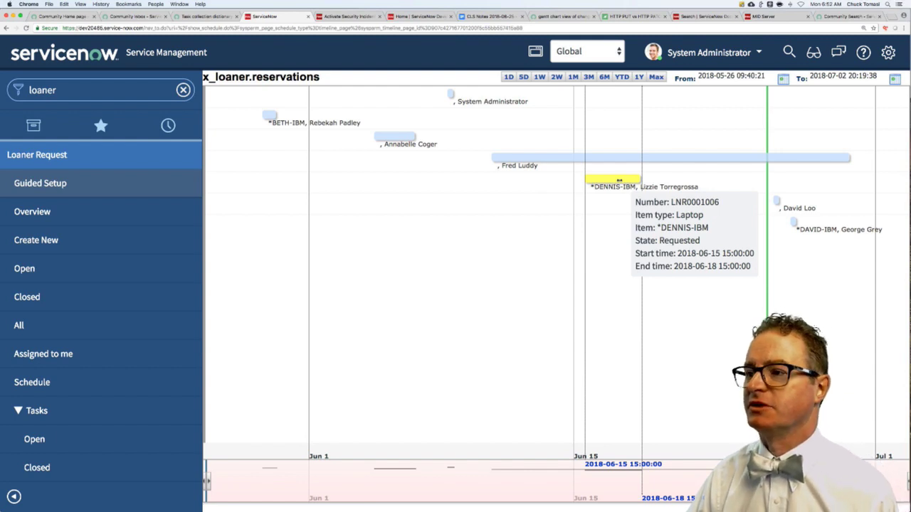
# - View the loaner timeline in a two-week range, and adjust its visible window to run from 2018-06-04 to 2018-06-29
pyautogui.click(540, 77)
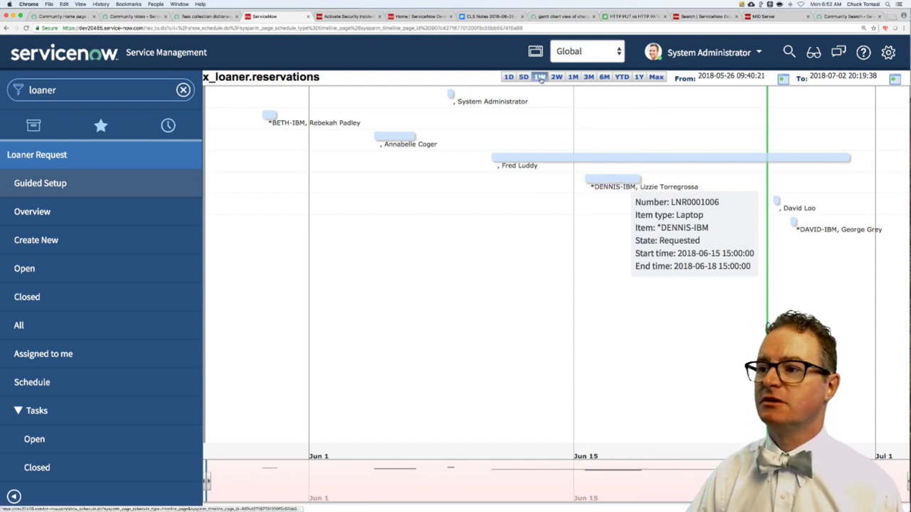
pyautogui.click(557, 77)
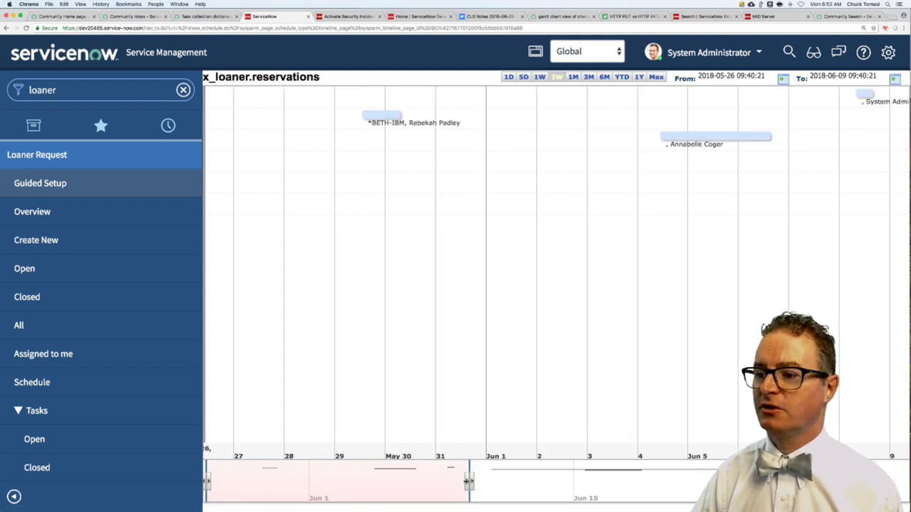
pyautogui.moveTo(467, 482); pyautogui.dragTo(295, 482)
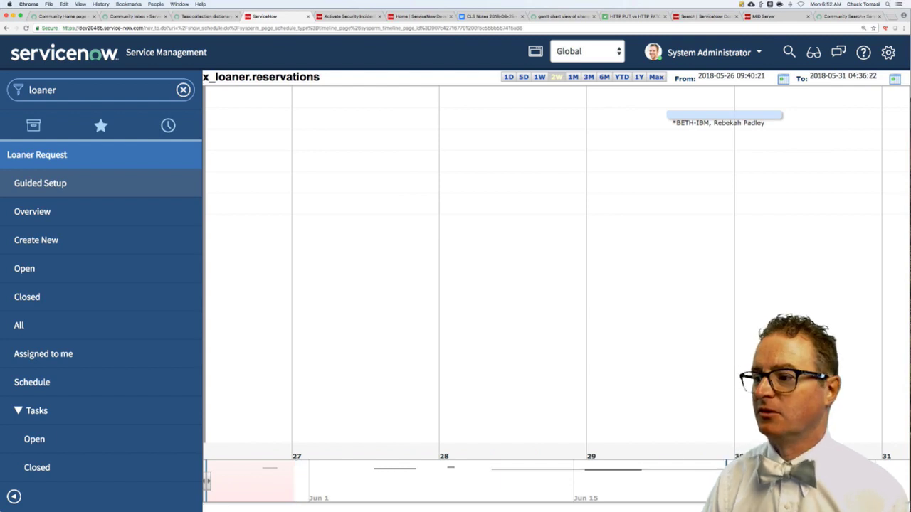
pyautogui.click(513, 470)
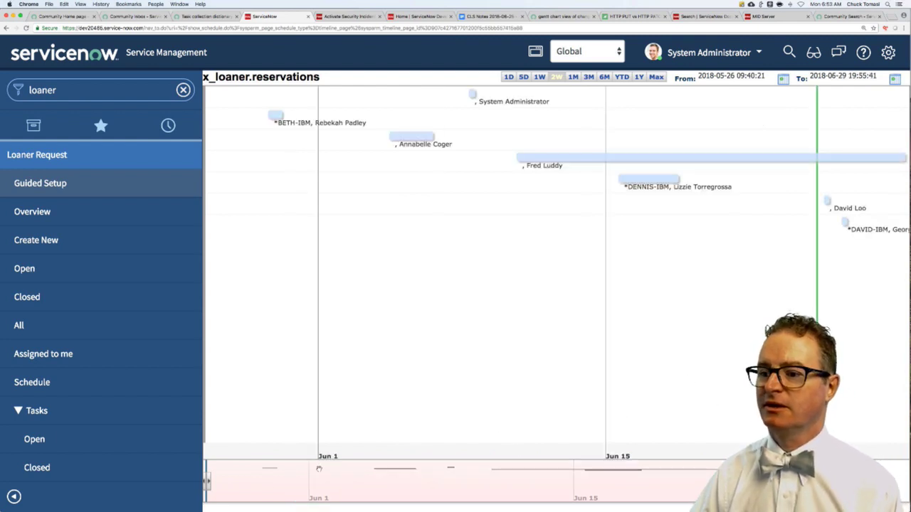
pyautogui.moveTo(207, 483); pyautogui.dragTo(370, 483)
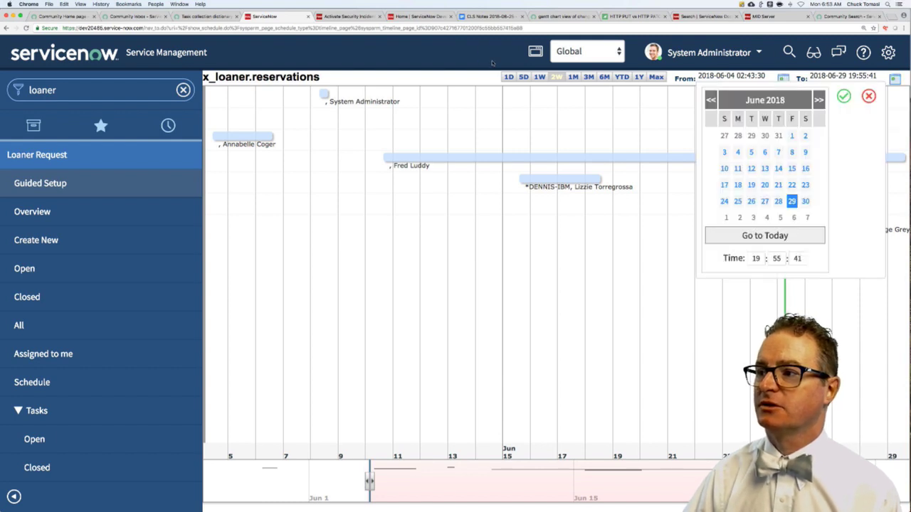
pyautogui.click(868, 96)
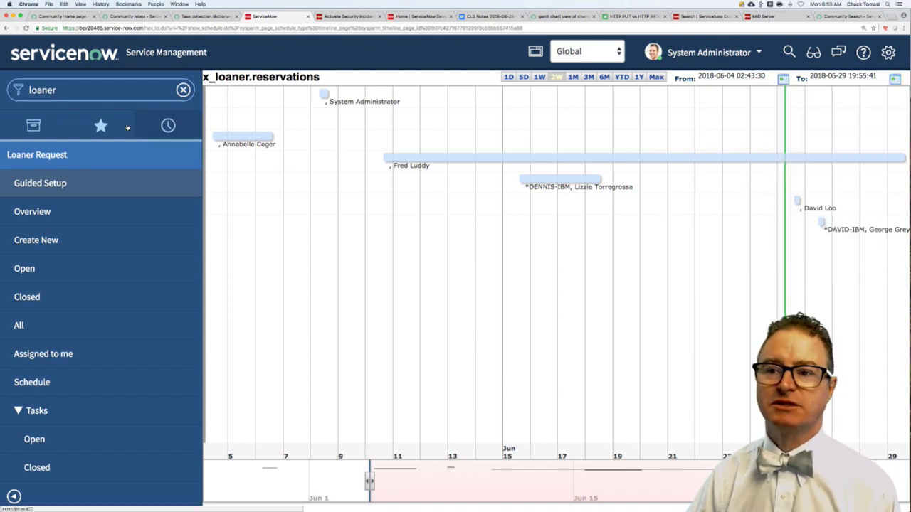
# - Open the loaner Schedule module record and switch the current application scope from Global to Loaner Request
pyautogui.click(139, 385)
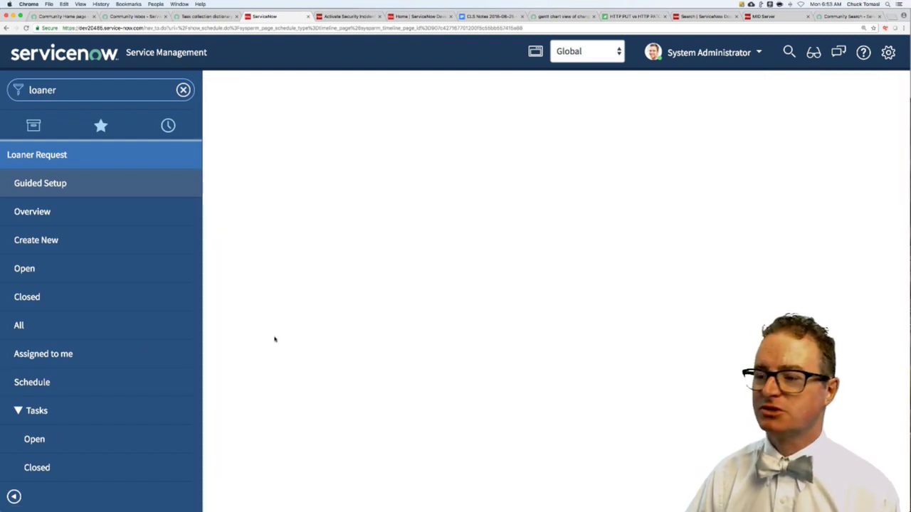
pyautogui.click(585, 51)
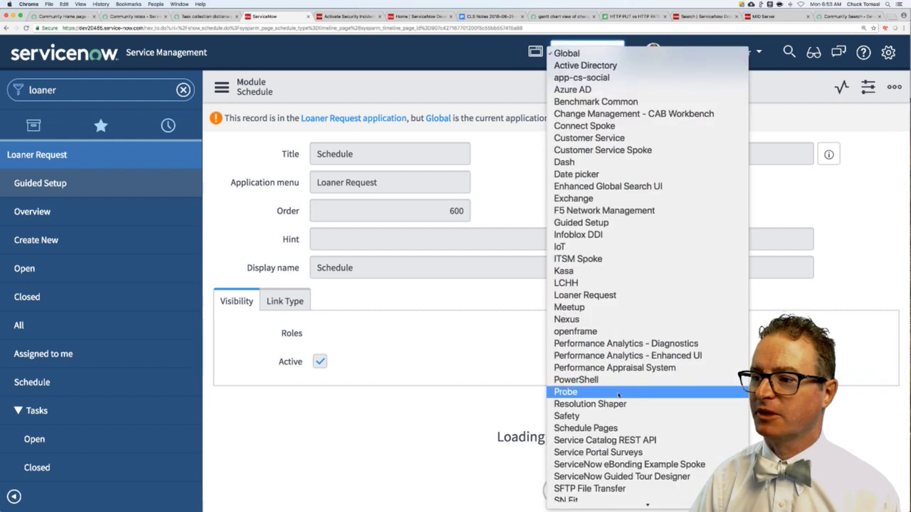
pyautogui.press('Escape')
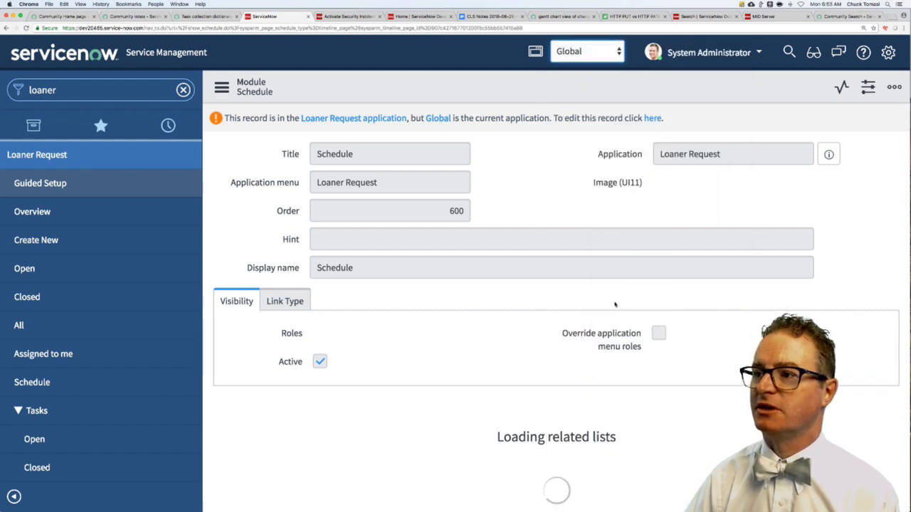
pyautogui.click(591, 53)
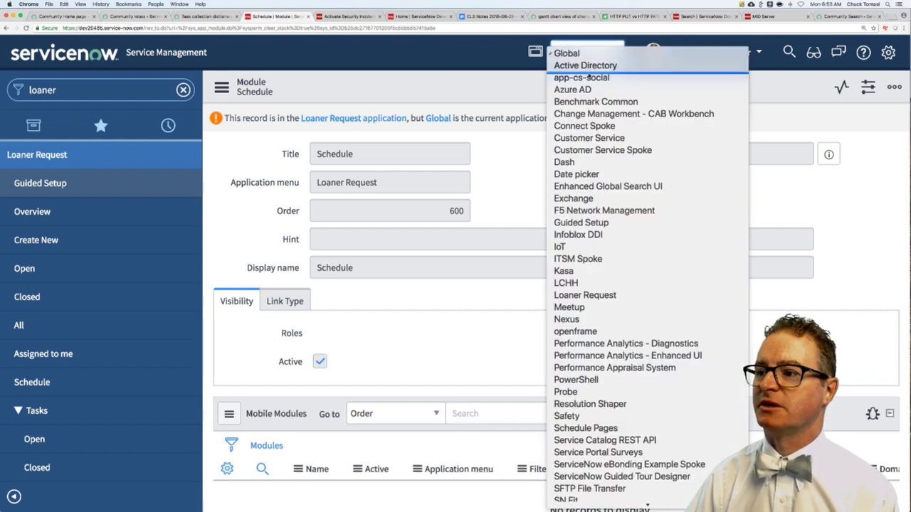
pyautogui.click(594, 298)
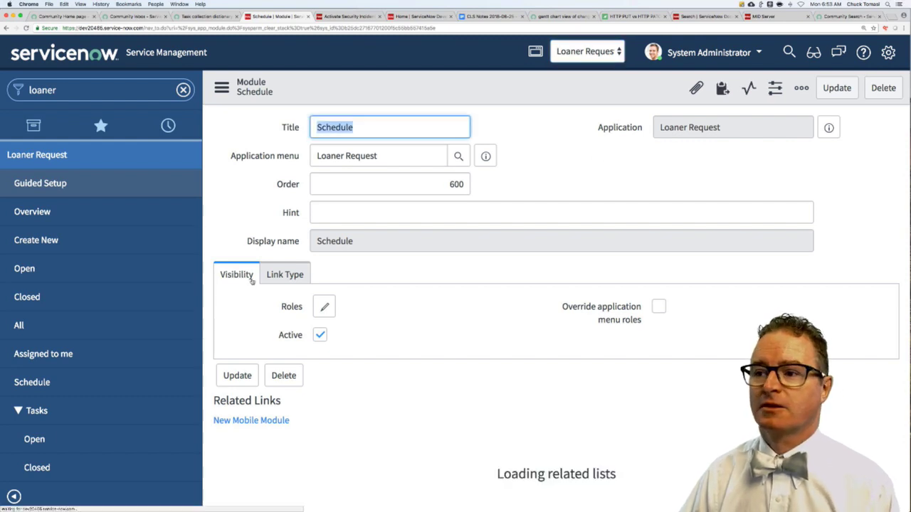
# - Review the Schedule module's link type choices, and open the x_loaner.reservations timeline page record it references
pyautogui.click(318, 128)
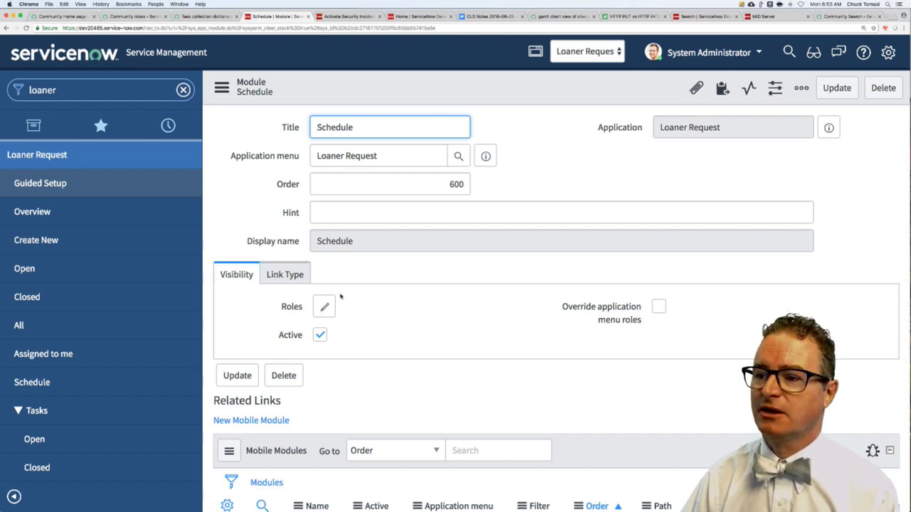
pyautogui.click(285, 274)
pyautogui.click(363, 311)
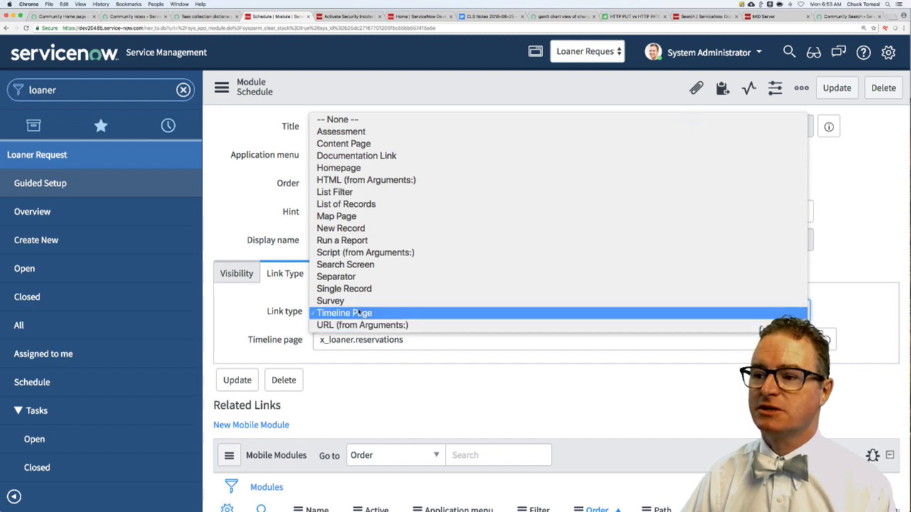
pyautogui.click(266, 306)
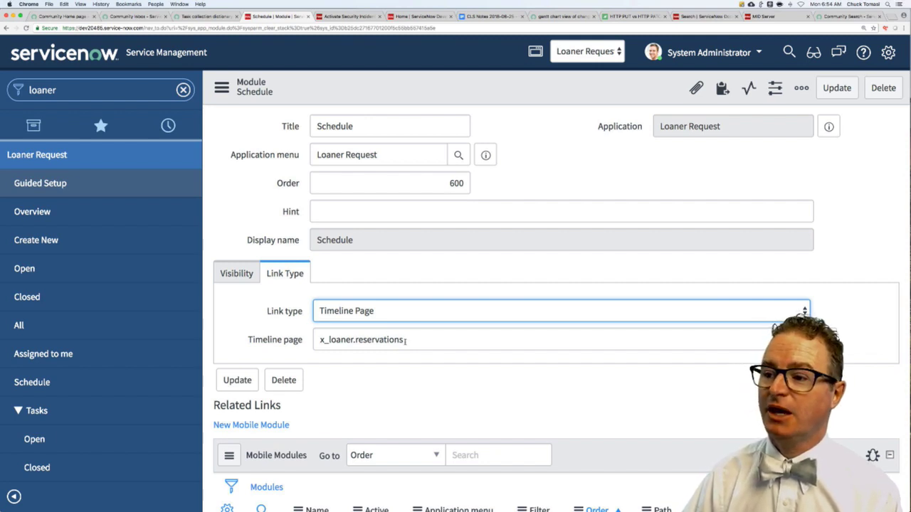
pyautogui.press('Tab')
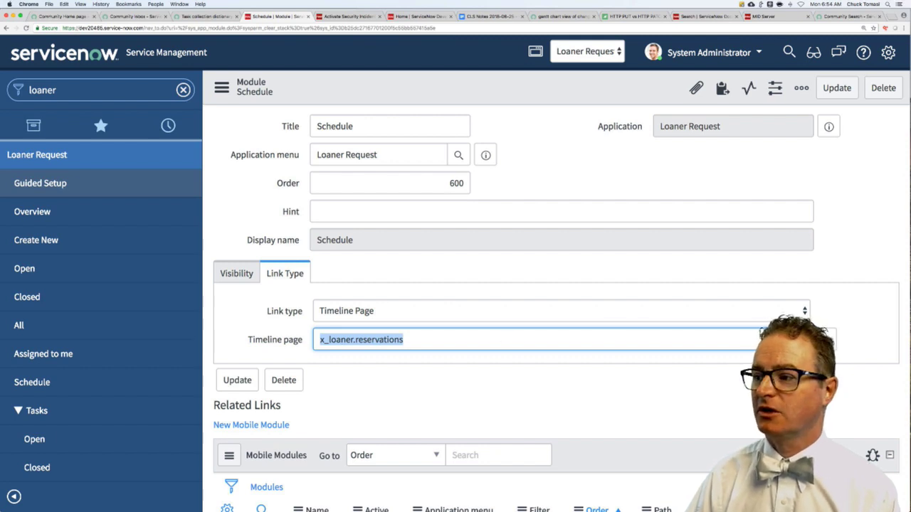
pyautogui.press('Tab')
pyautogui.press('Return')
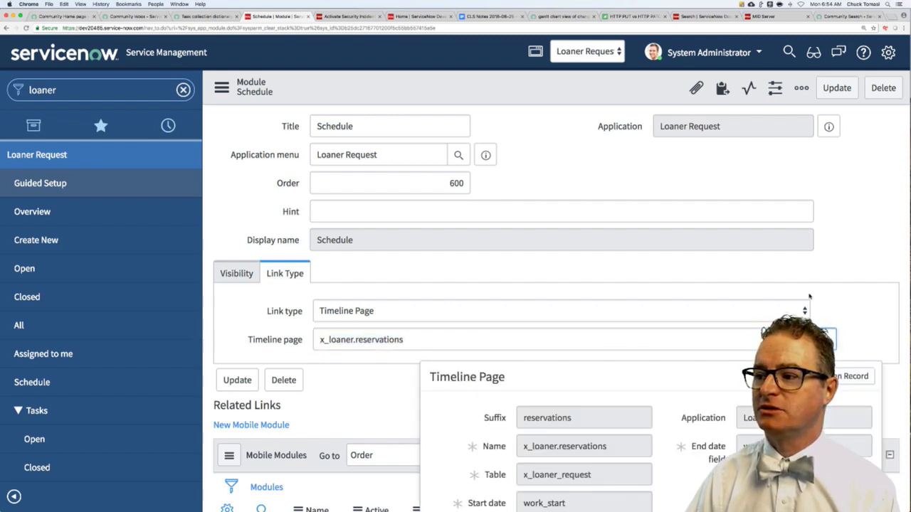
pyautogui.press('Tab')
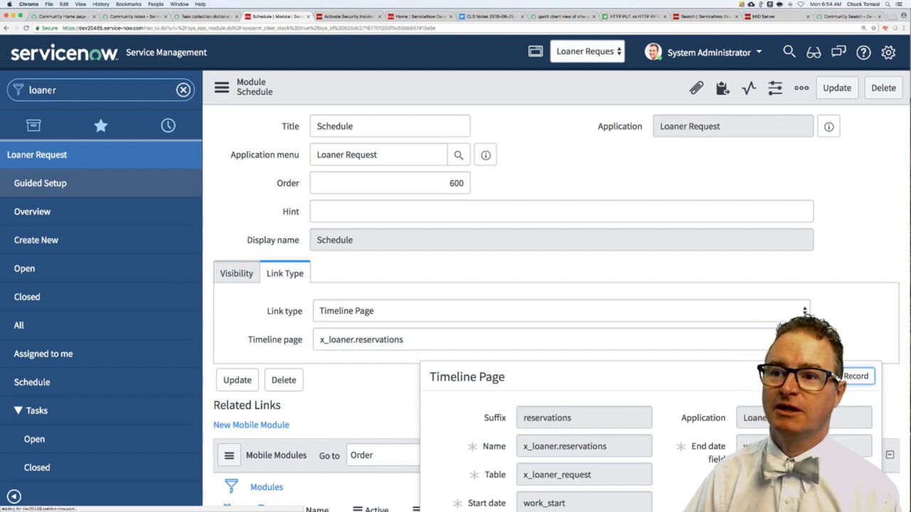
# - Filter the navigator by "timeline" and review the timeline page's filtering and sorting, interactive and display options
pyautogui.click(43, 89)
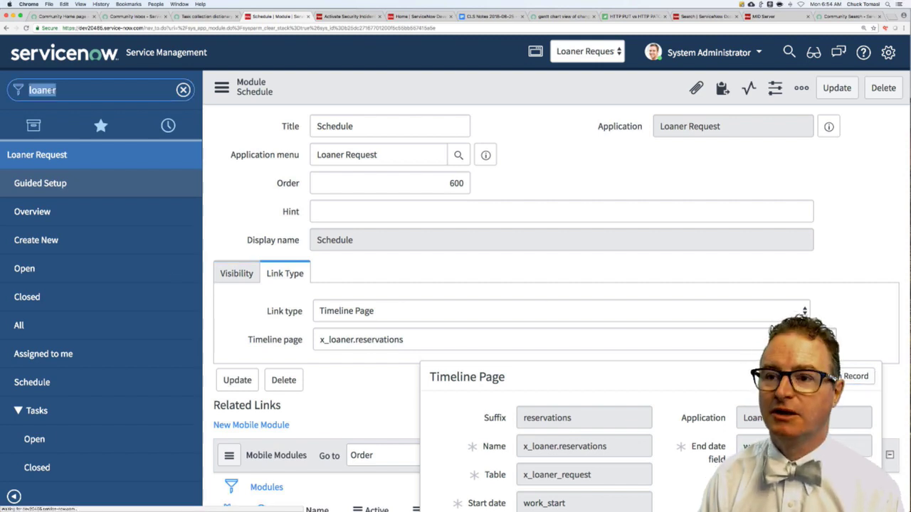
pyautogui.write('timeline')
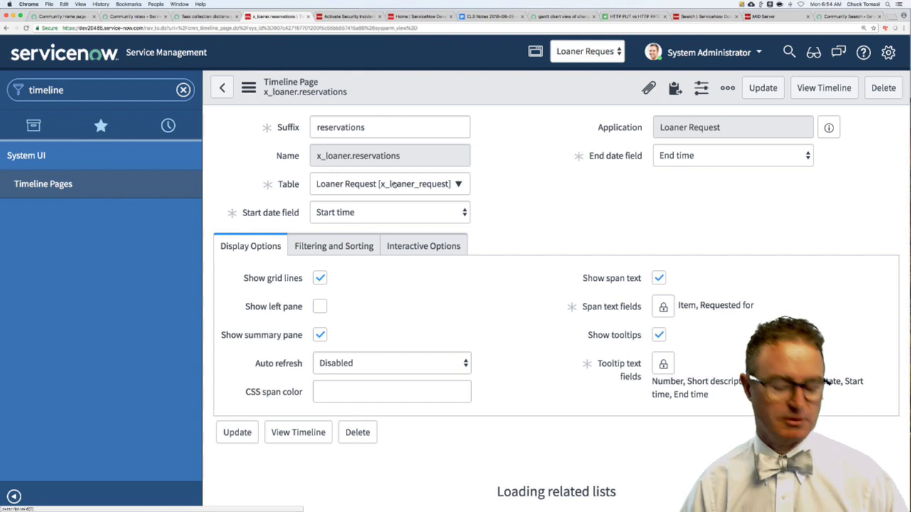
pyautogui.click(335, 246)
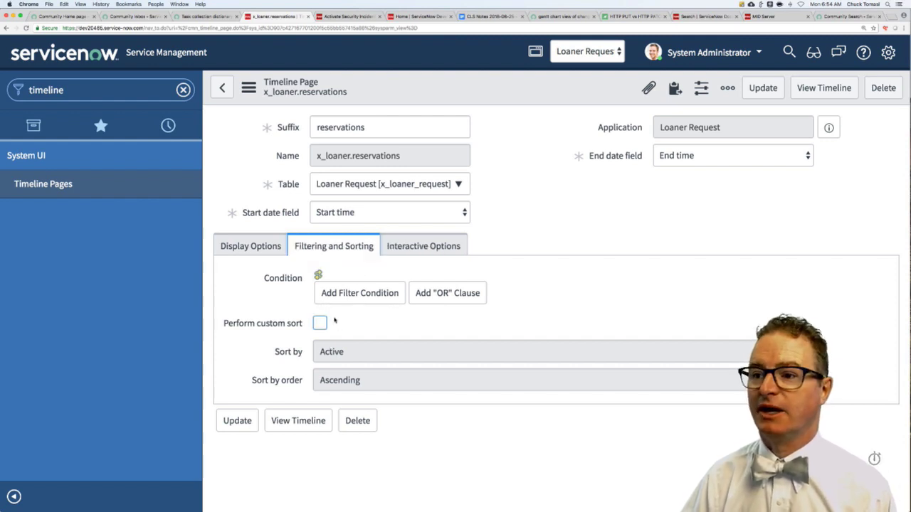
pyautogui.click(250, 246)
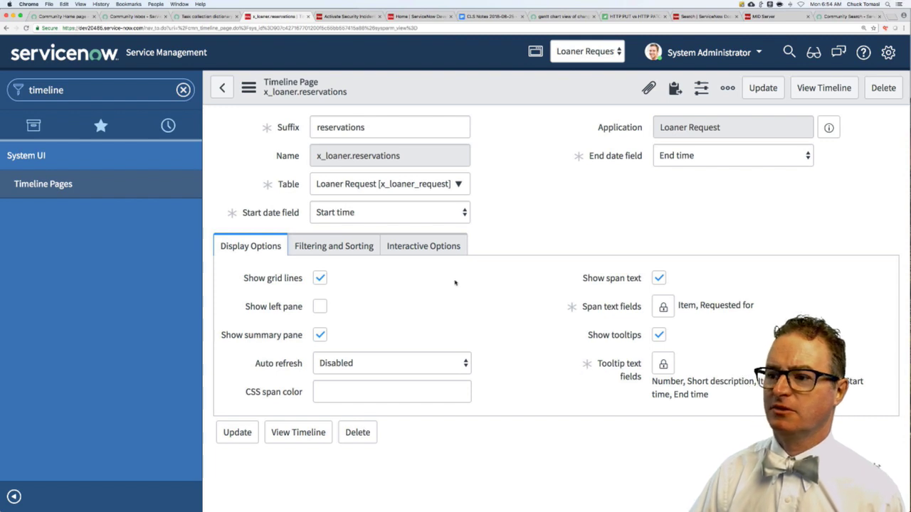
pyautogui.click(442, 245)
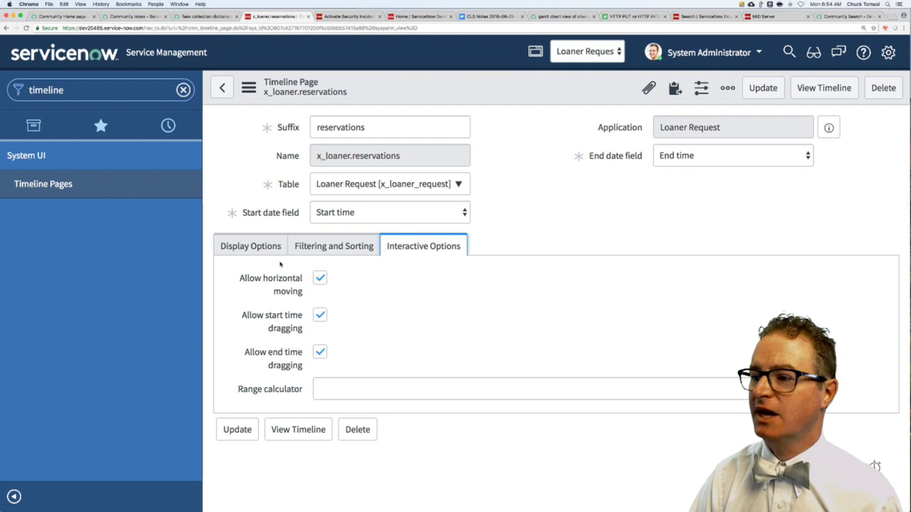
pyautogui.click(261, 249)
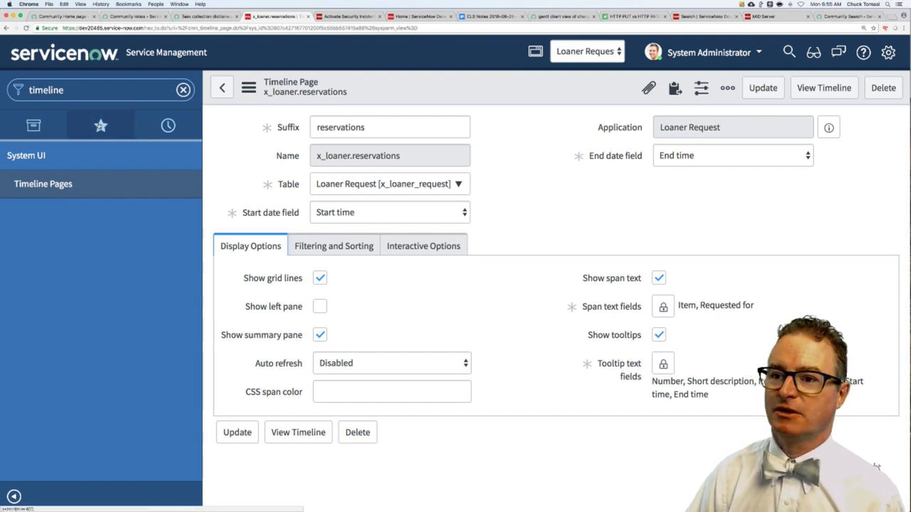
# - Look over the navigator's favorites and history, and filter it by "loaner" to open the Schedule timeline
pyautogui.click(98, 130)
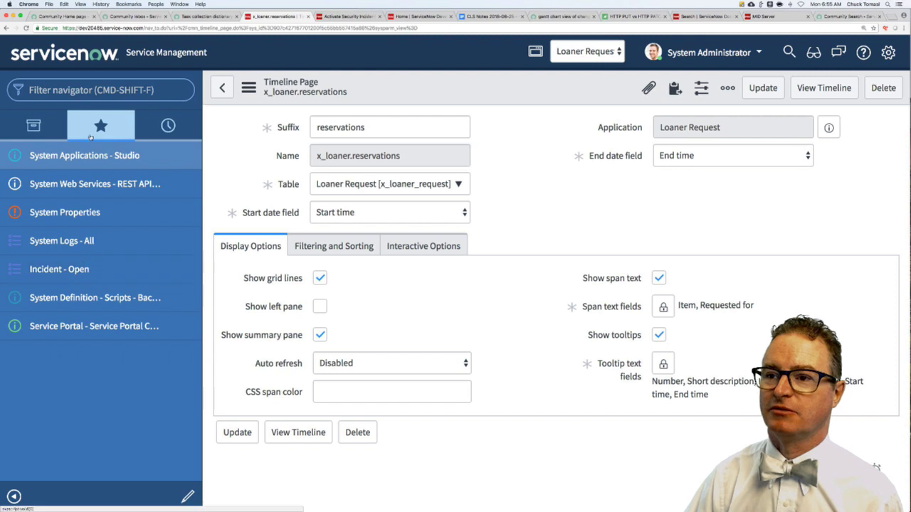
pyautogui.click(168, 126)
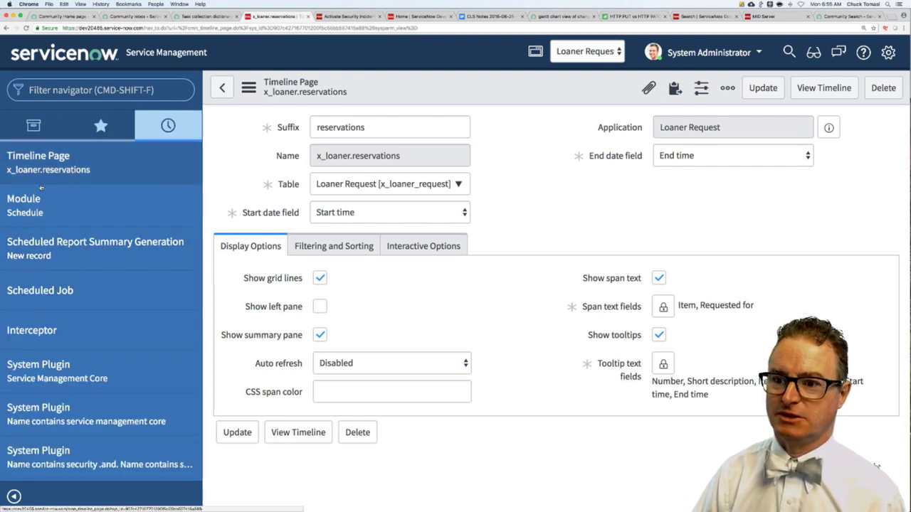
pyautogui.scroll(-2, 61, 366)
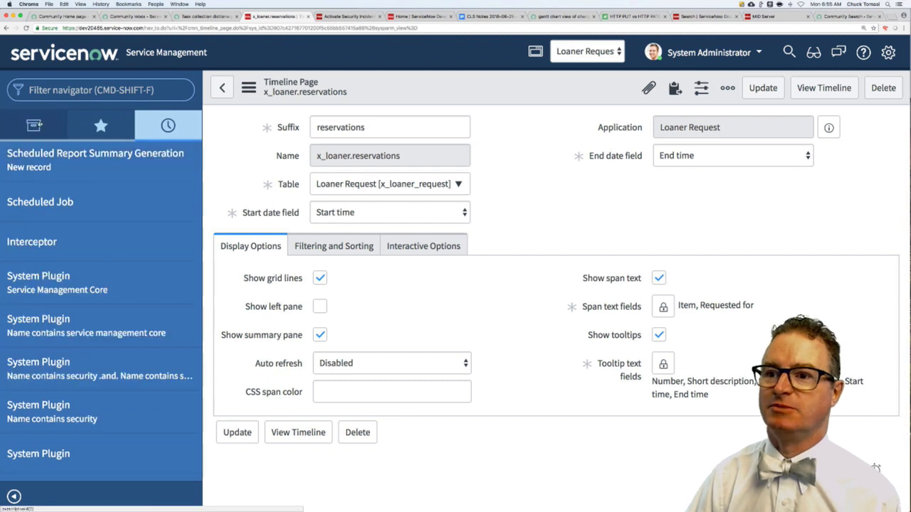
pyautogui.press('super+shift+f')
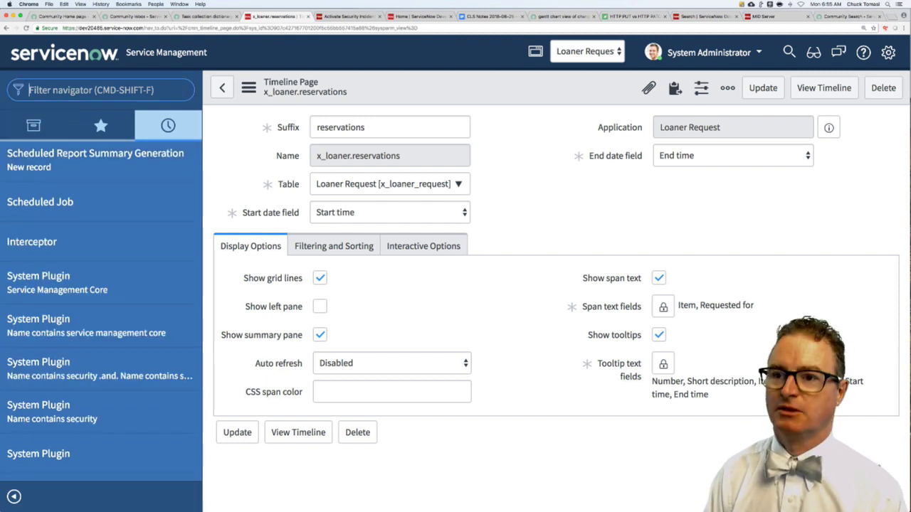
pyautogui.write('loaner')
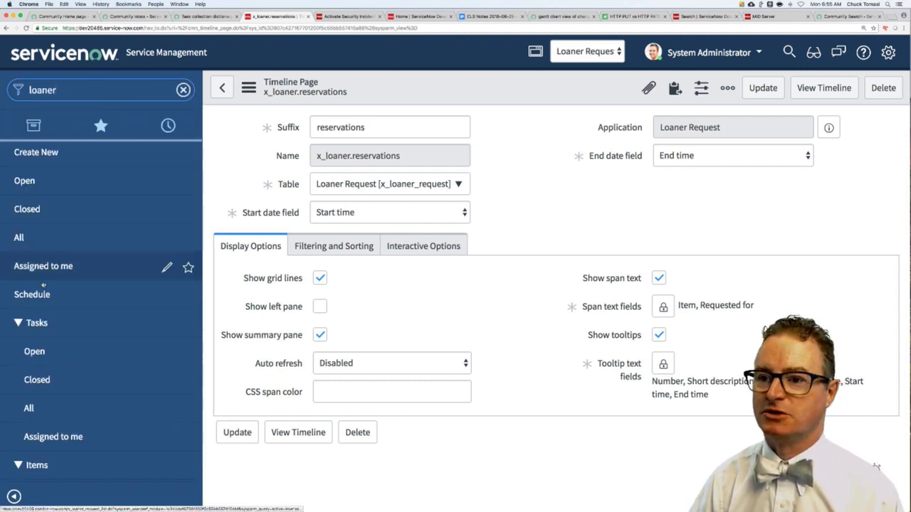
pyautogui.click(39, 294)
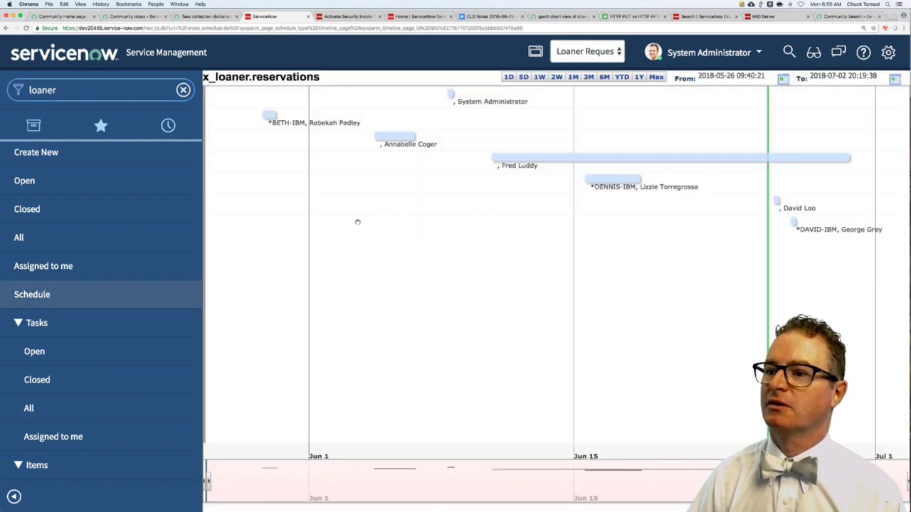
pyautogui.moveTo(565, 162)
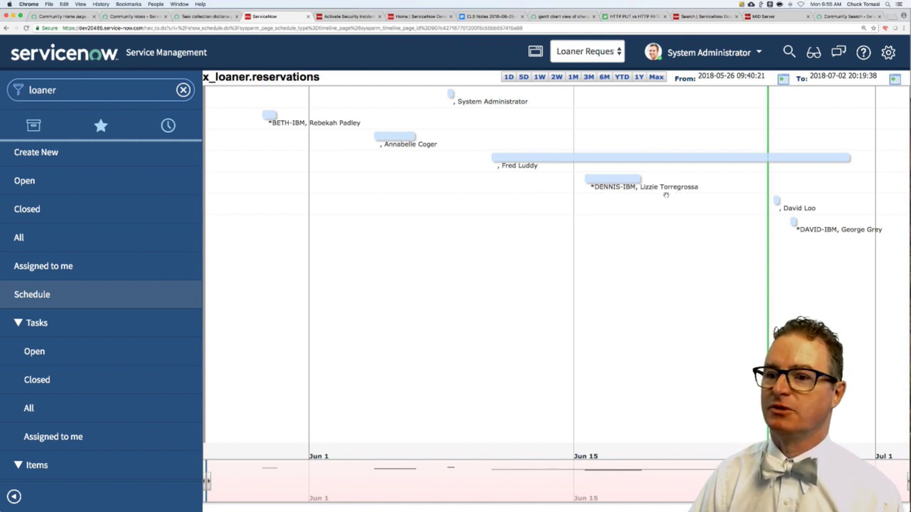
# - Reopen the x_loaner.reservations timeline page record to check its start date field, and return to the Schedule timeline through the "loaner" filter
pyautogui.click(168, 127)
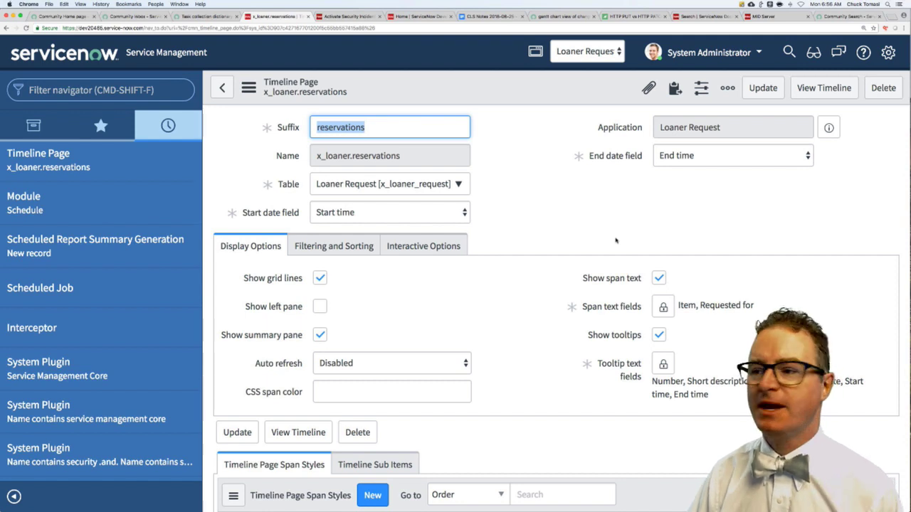
pyautogui.click(437, 217)
pyautogui.click(456, 213)
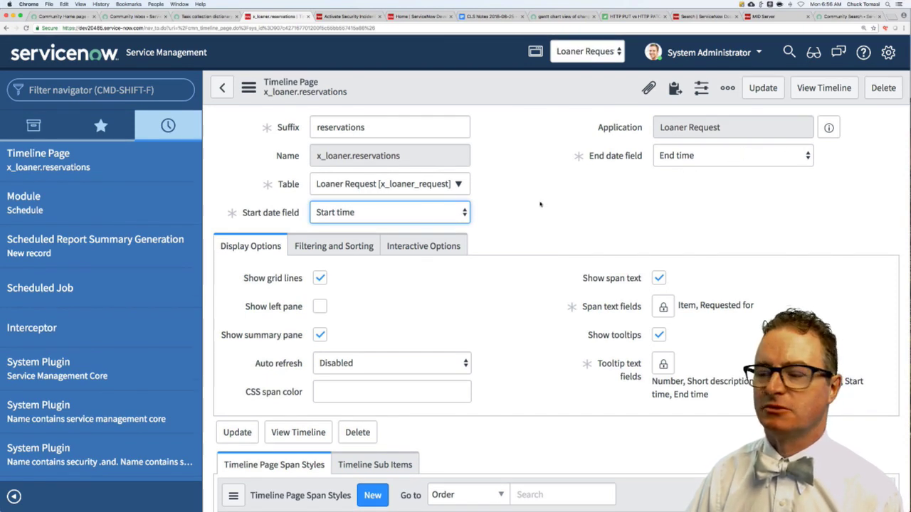
pyautogui.click(589, 192)
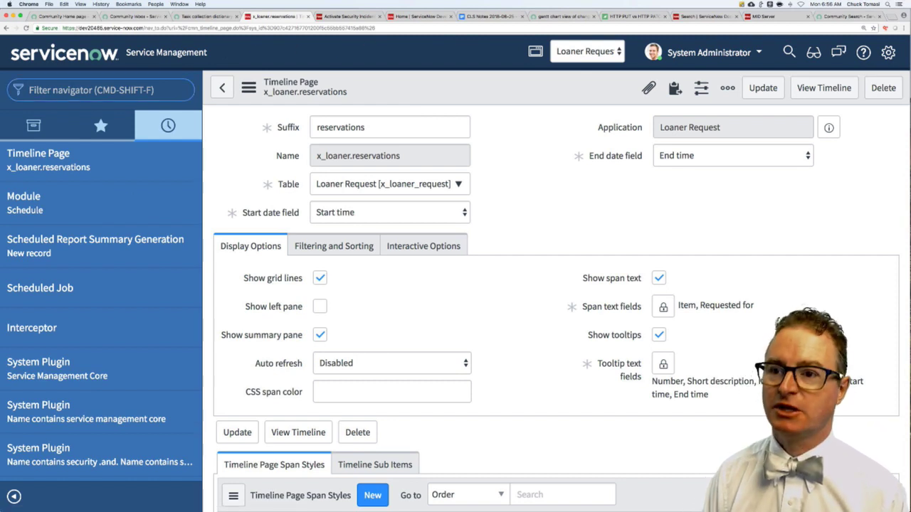
pyautogui.write('loaner')
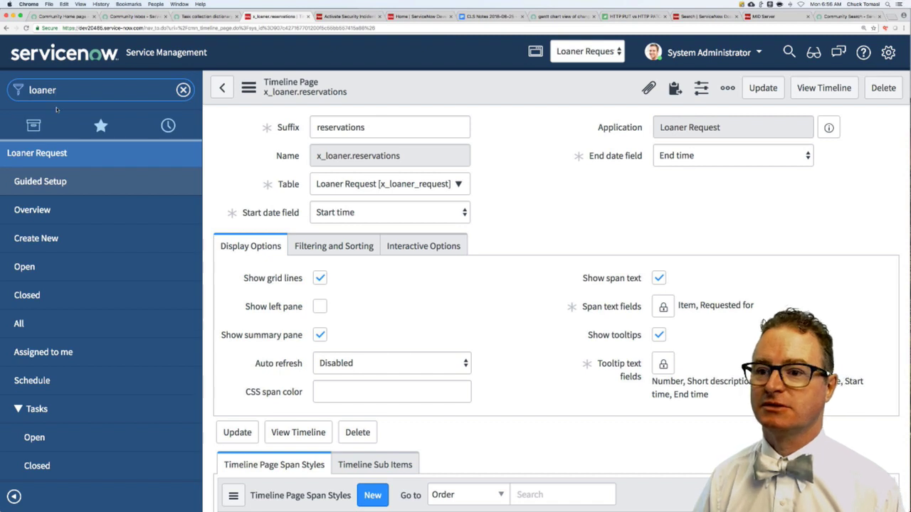
pyautogui.click(42, 381)
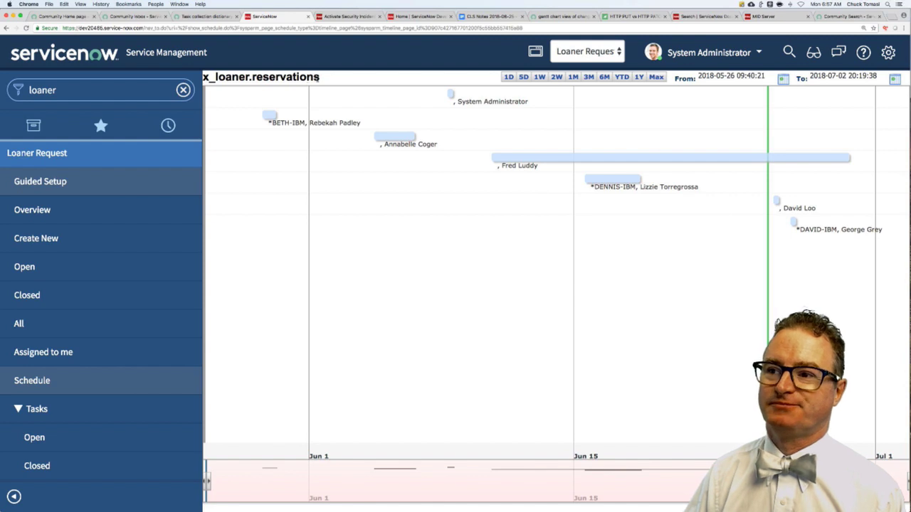
# - Highlight the loaner schedule timeline's name and reopen its x_loaner.reservations timeline page record from the navigation history
pyautogui.moveTo(319, 77); pyautogui.dragTo(205, 77)
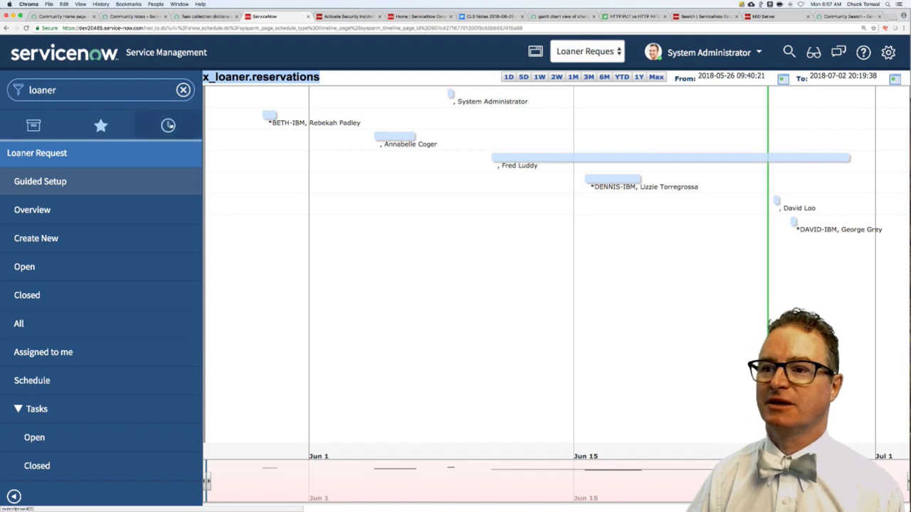
pyautogui.click(168, 125)
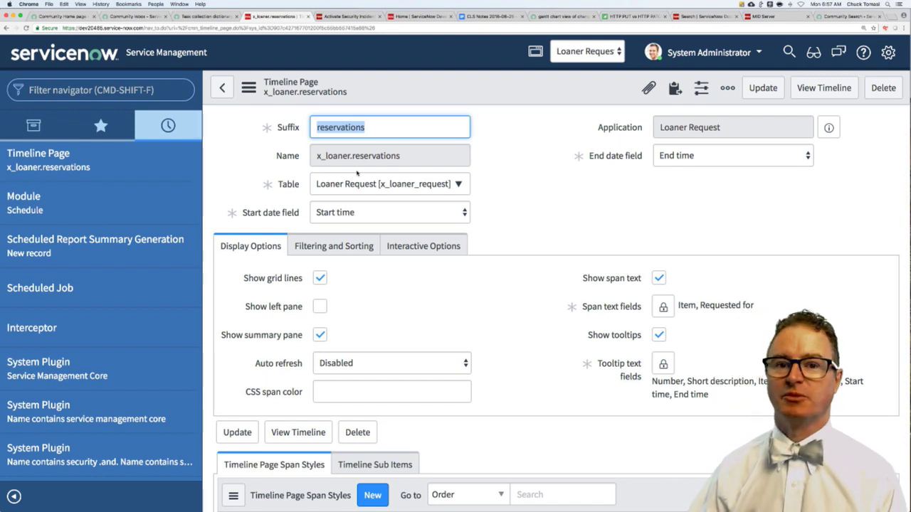
pyautogui.click(281, 168)
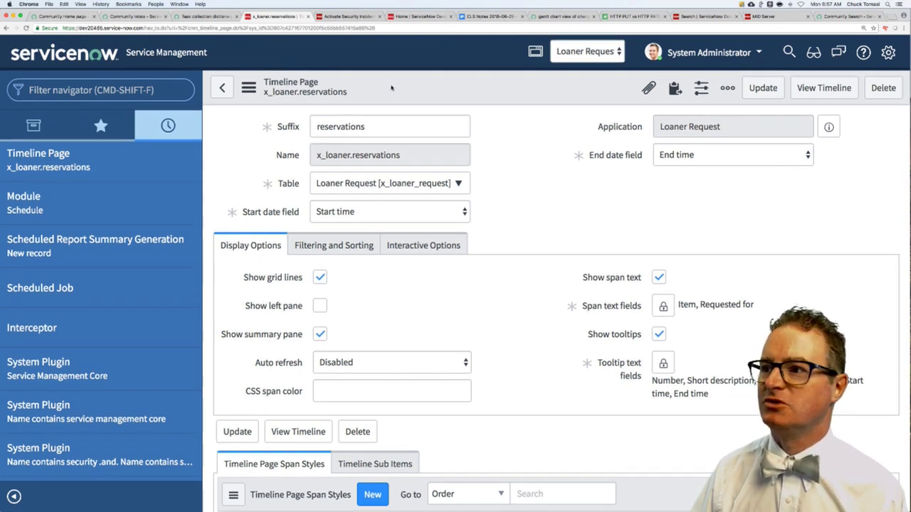
# - In the Community inbox, open "Email script to show variables visible on summary" and read the new reply against the earlier printVars mail script
pyautogui.click(132, 16)
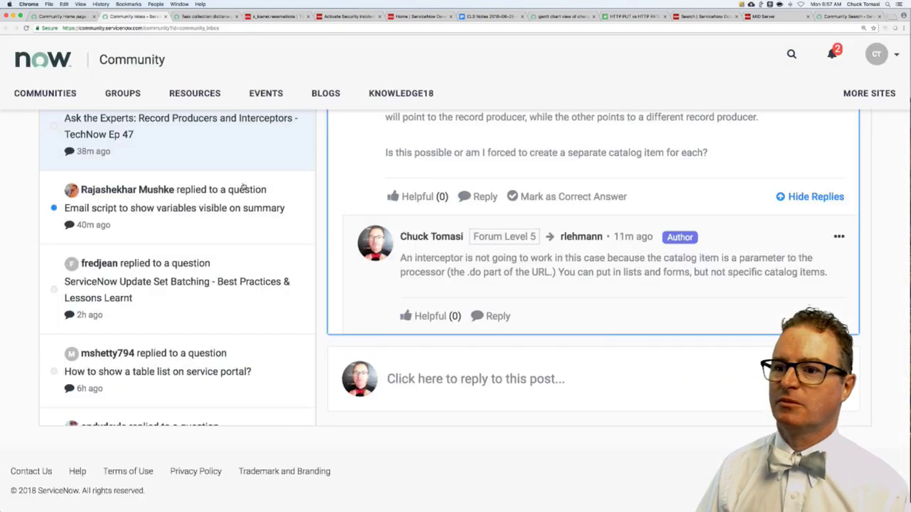
pyautogui.click(196, 210)
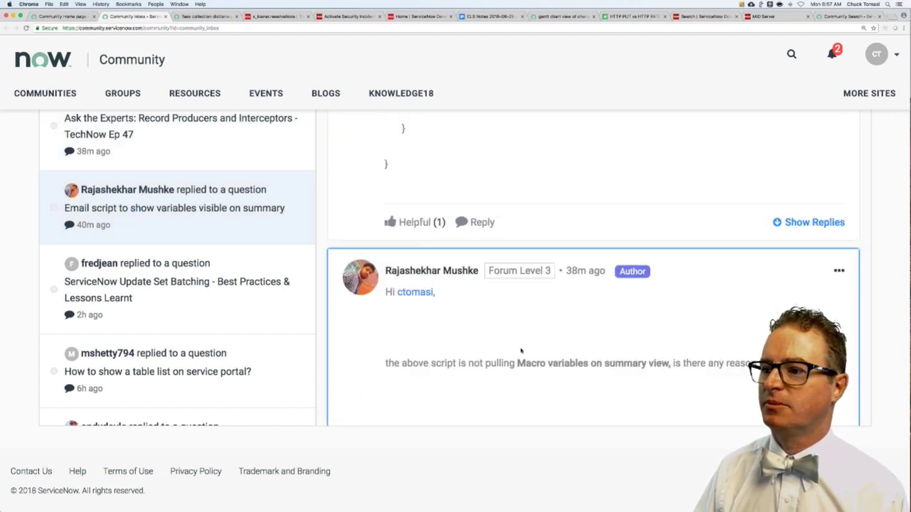
pyautogui.scroll(-1, 521, 351)
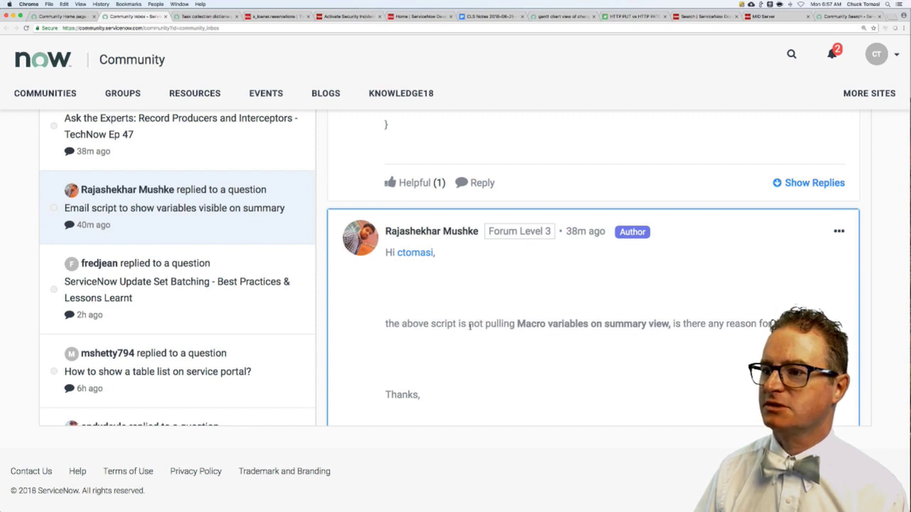
pyautogui.scroll(2, 470, 326)
pyautogui.scroll(5, 472, 329)
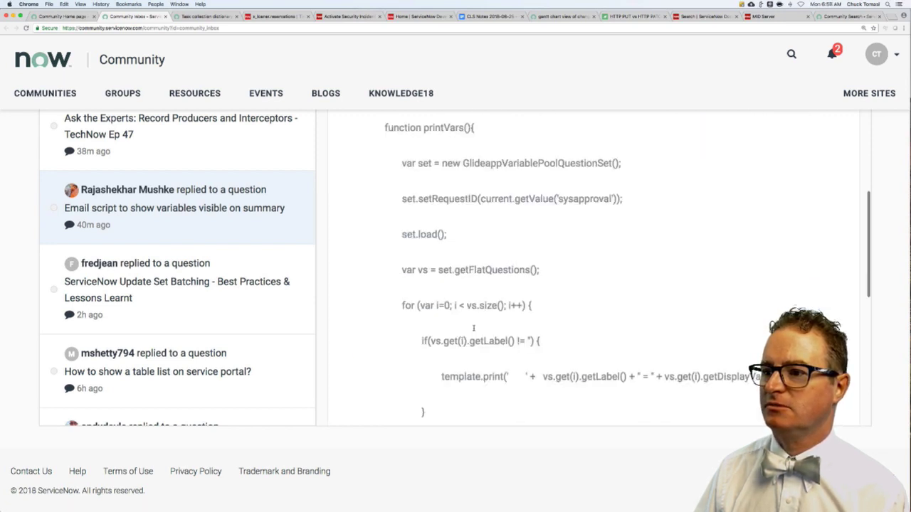
pyautogui.scroll(4, 473, 328)
pyautogui.scroll(-1, 474, 330)
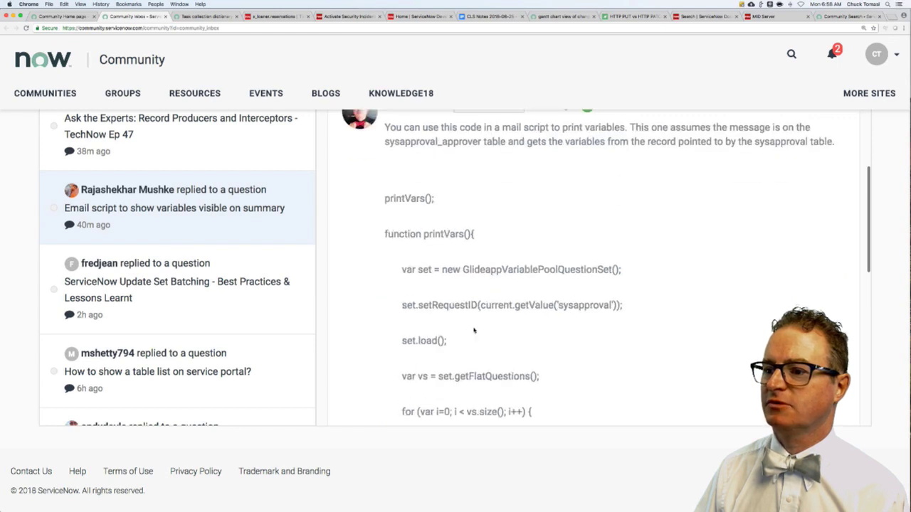
pyautogui.scroll(-10, 474, 330)
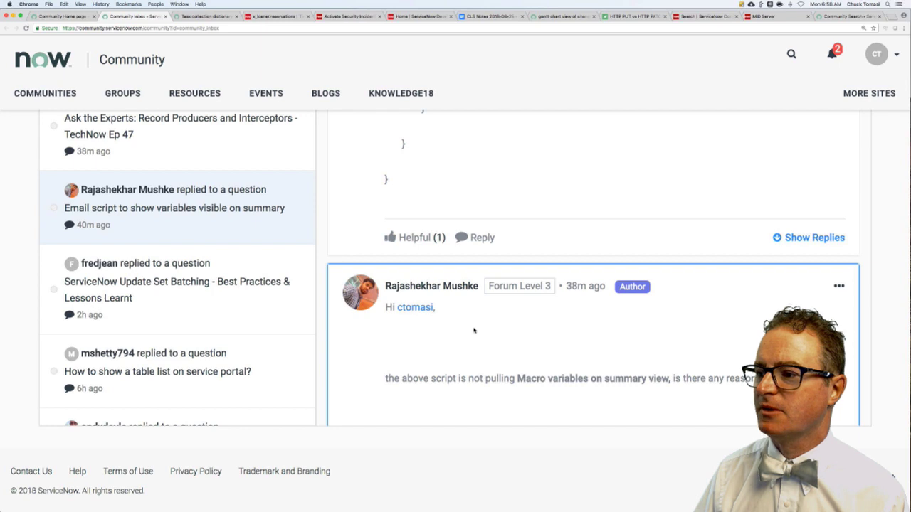
pyautogui.scroll(5, 474, 330)
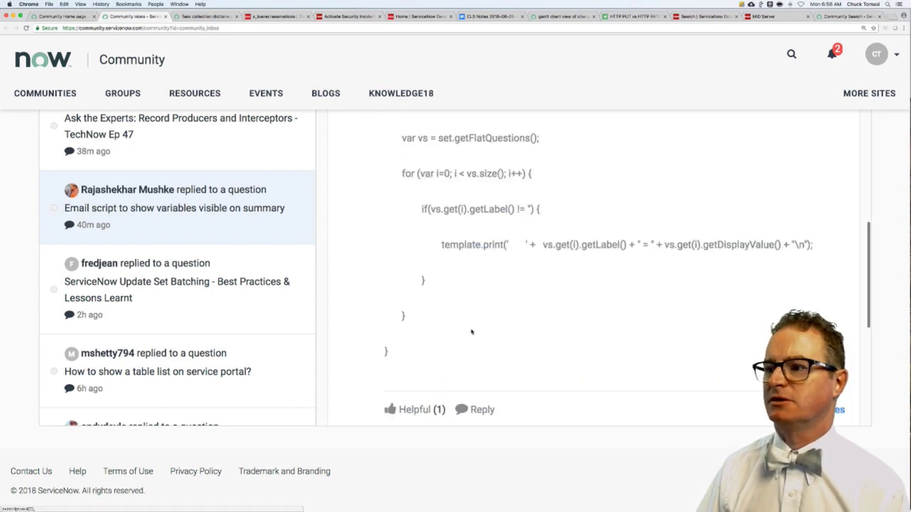
pyautogui.scroll(6, 471, 333)
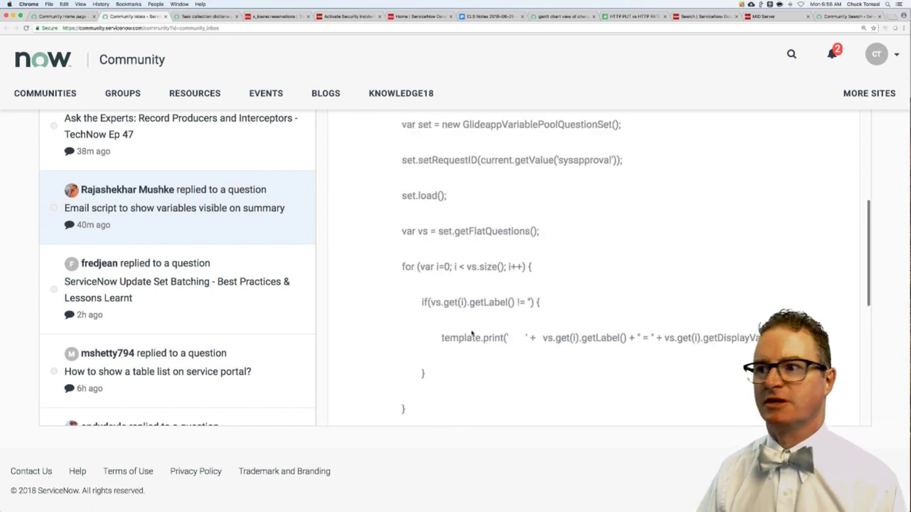
pyautogui.scroll(2, 213, 320)
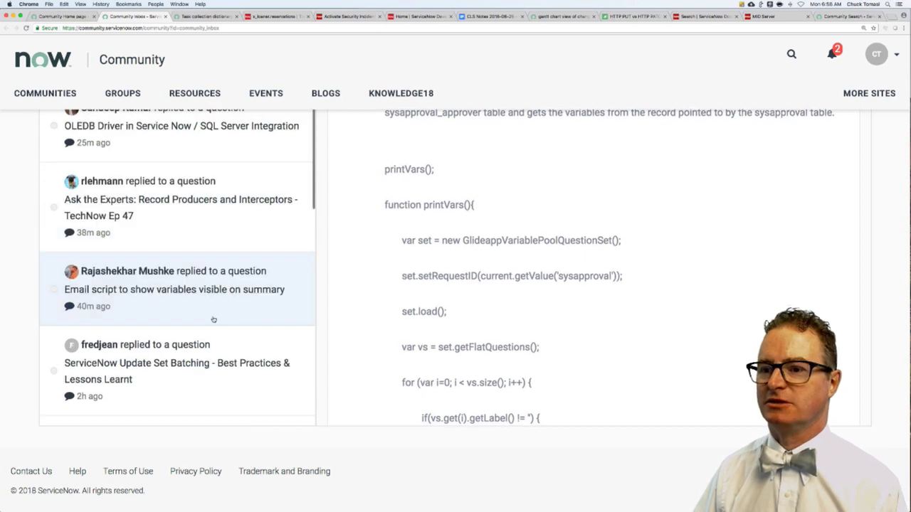
pyautogui.scroll(5, 213, 319)
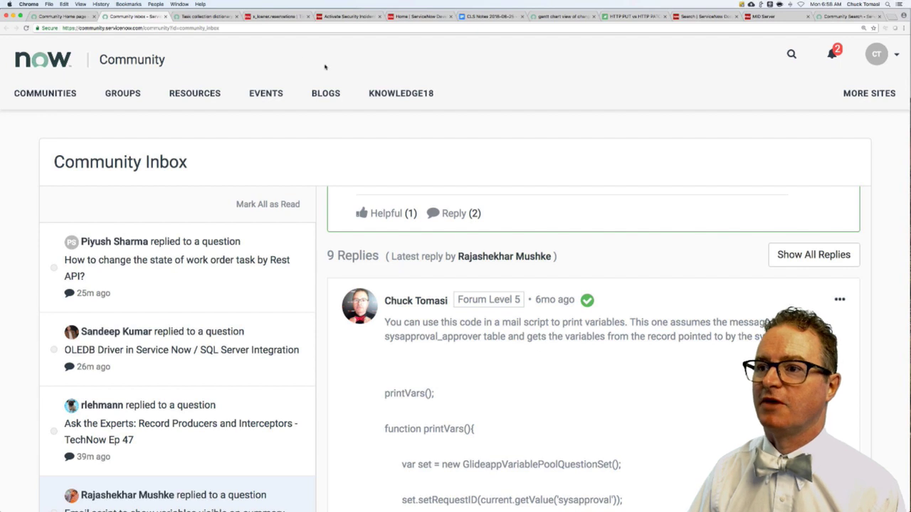
# - Refresh the Community inbox and read the new reply to "How to show a table list on service portal?", including its widget screenshot
pyautogui.press('super+r')
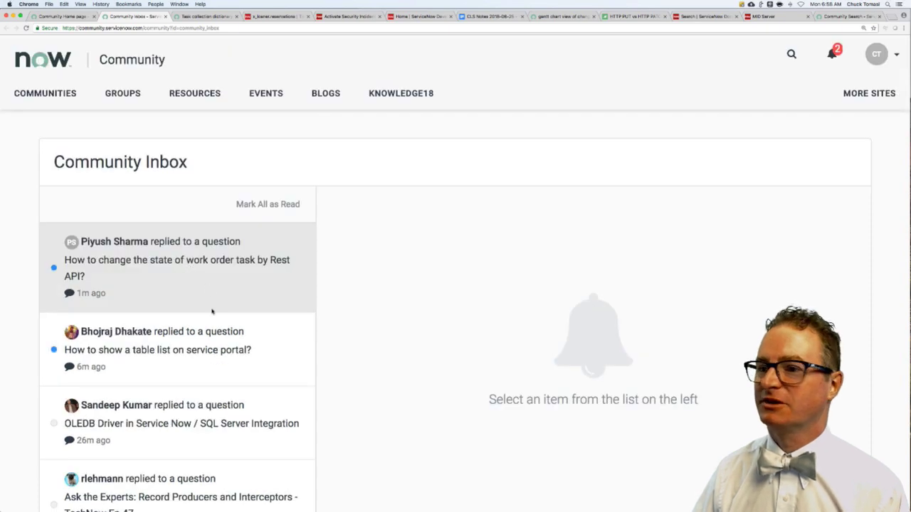
pyautogui.click(124, 358)
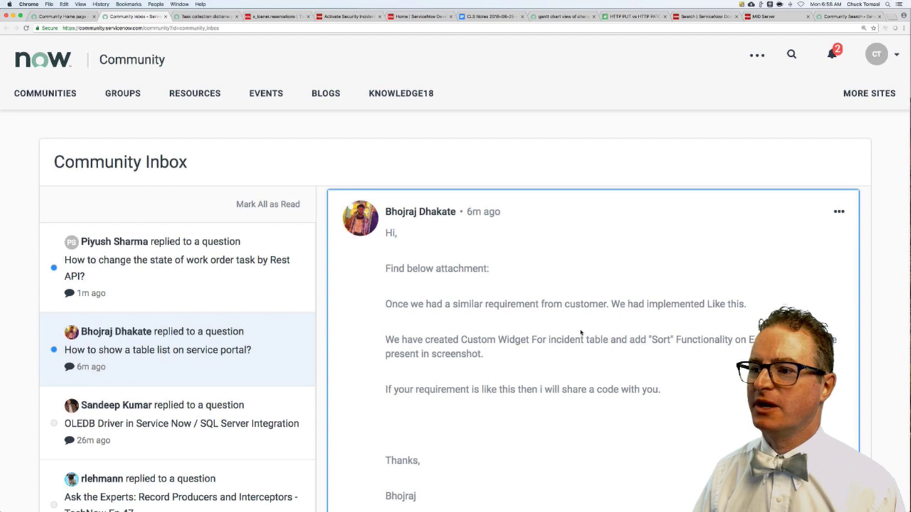
pyautogui.scroll(-1, 580, 332)
pyautogui.scroll(-3, 581, 331)
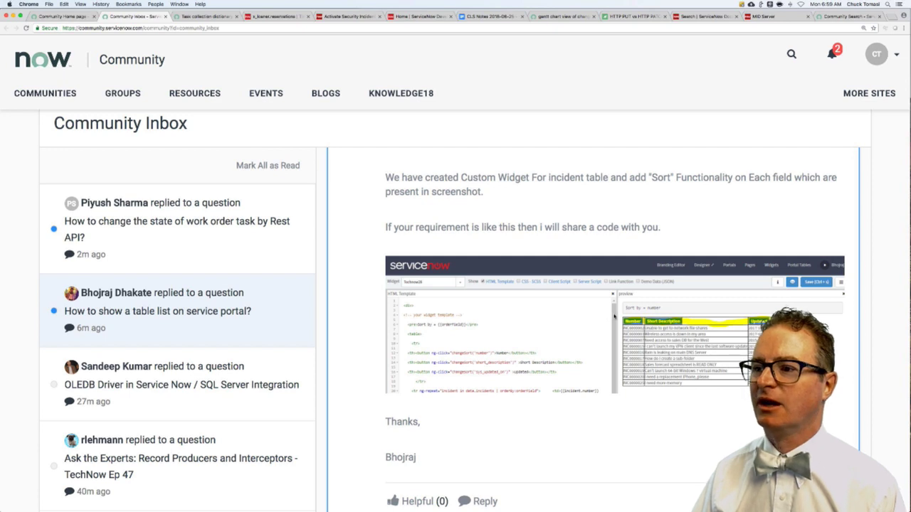
pyautogui.scroll(1, 614, 316)
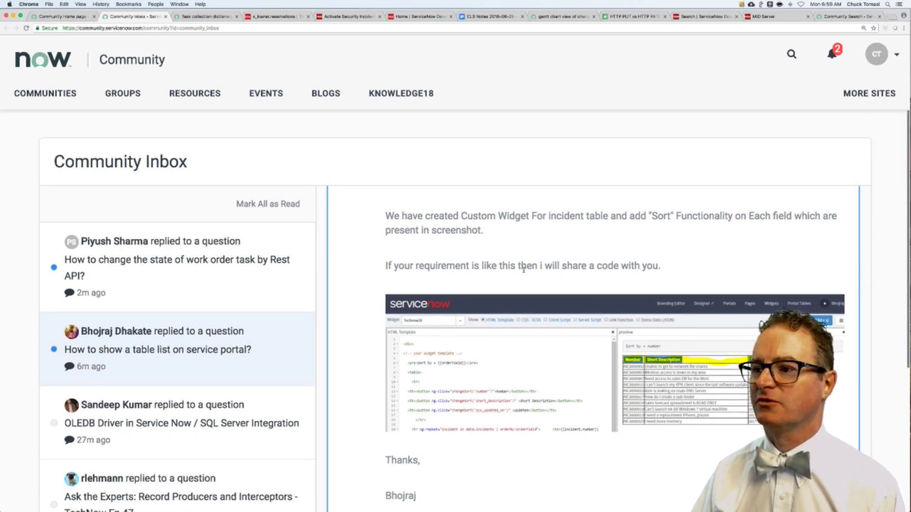
pyautogui.scroll(3, 523, 270)
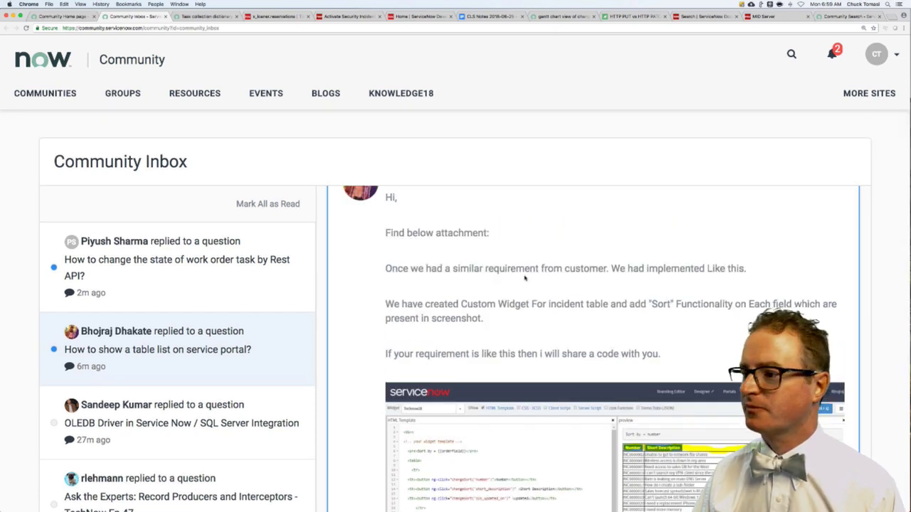
pyautogui.scroll(-1, 524, 278)
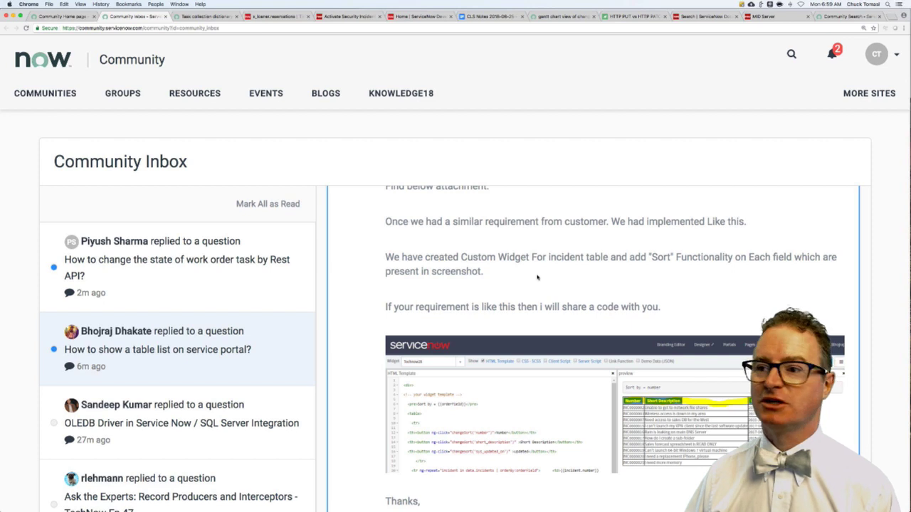
# - Try to open the reply to "How to change the state of work order task by Rest API?" and reload the inbox
pyautogui.click(181, 267)
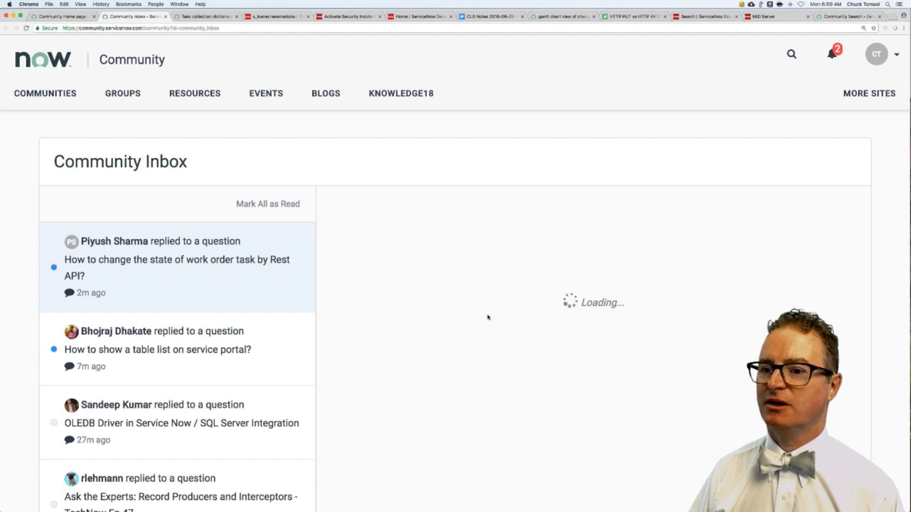
pyautogui.scroll(-1, 488, 317)
pyautogui.scroll(-3, 487, 318)
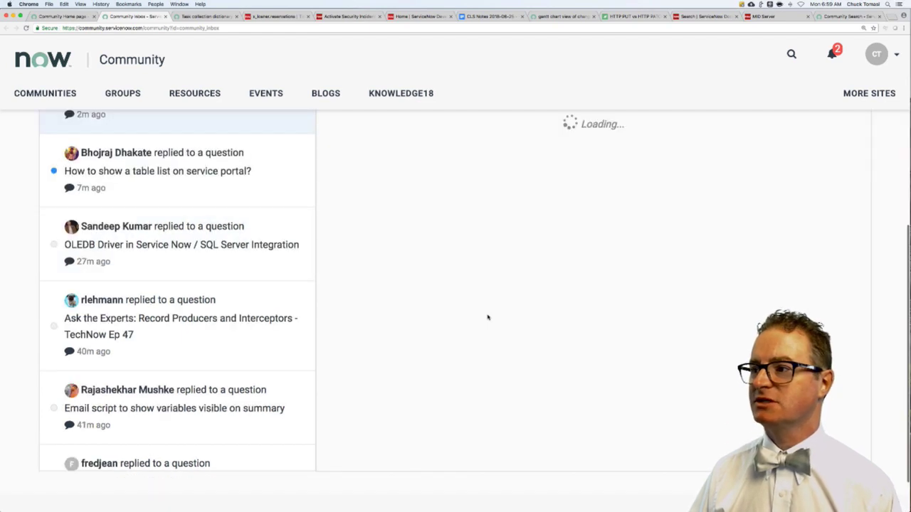
pyautogui.scroll(1, 487, 318)
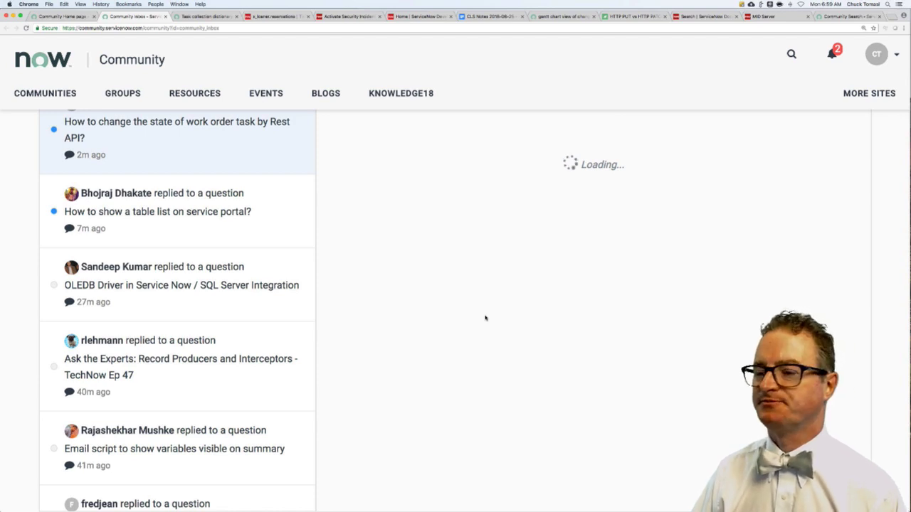
pyautogui.scroll(3, 451, 299)
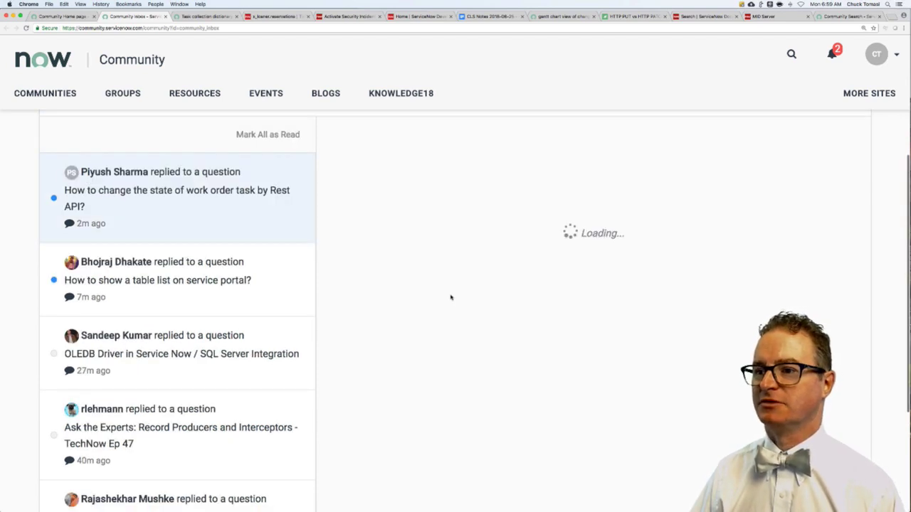
pyautogui.press('super+r')
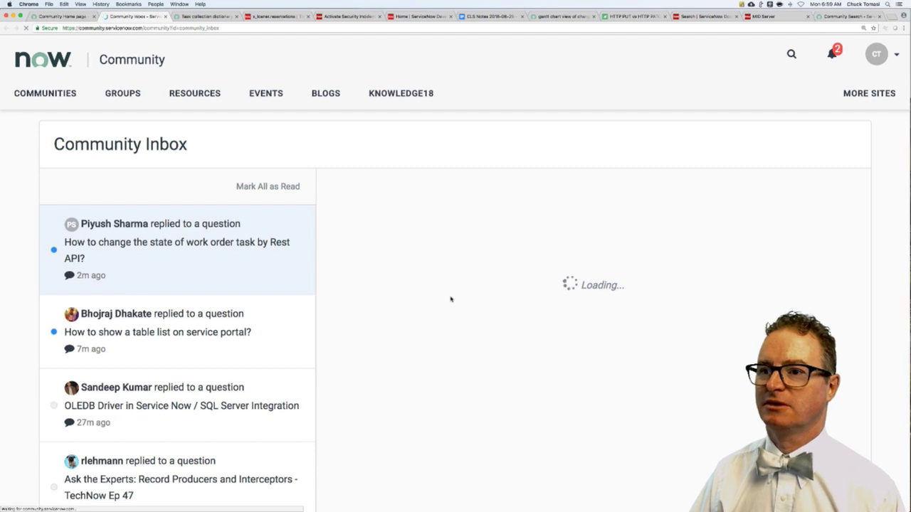